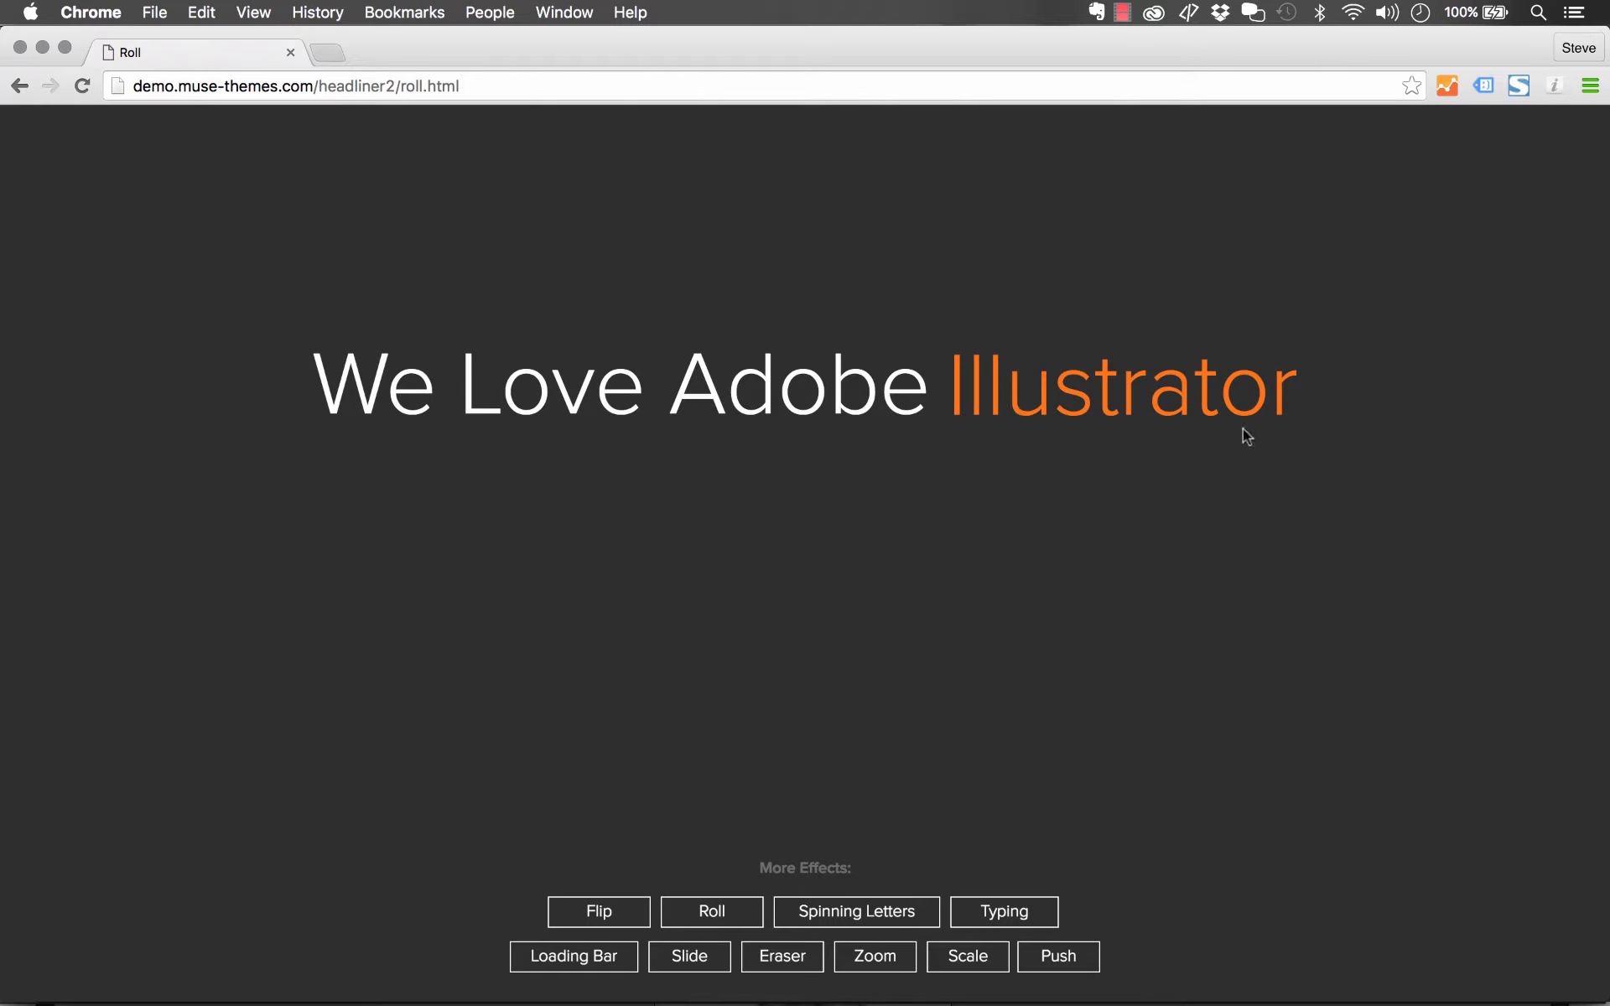
View the Spinning Letters, Typing and Eraser headline effects on the demo page
{"action": "left_click", "coordinate": [903, 918]}
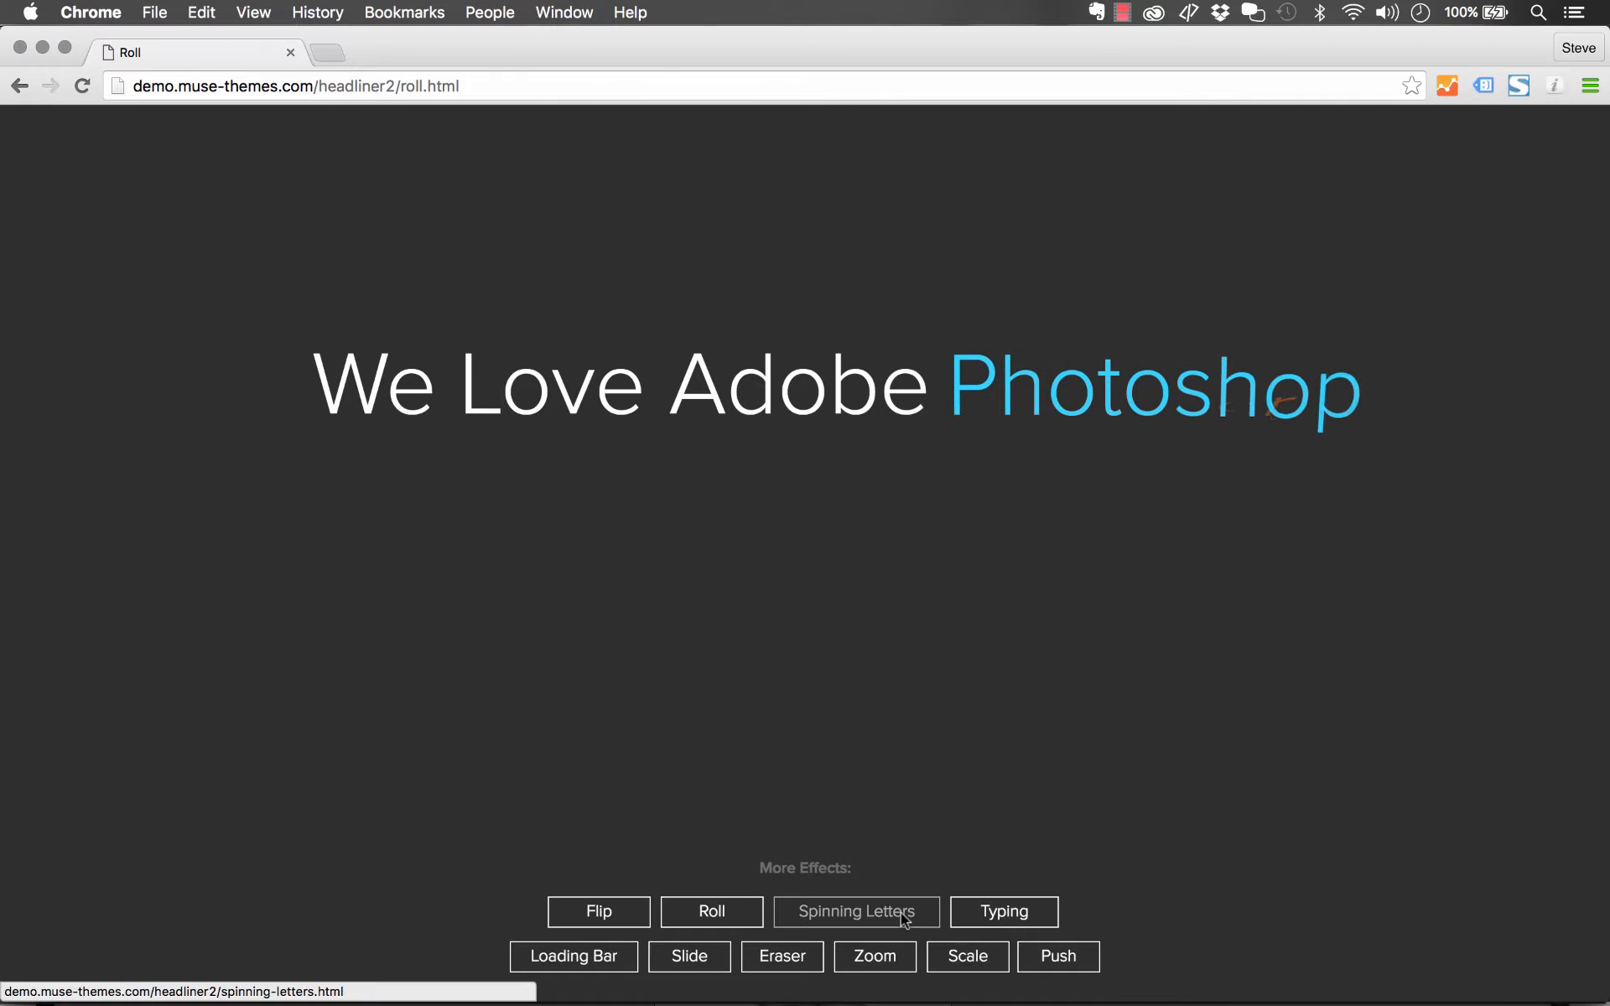
{"action": "left_click", "coordinate": [1023, 917]}
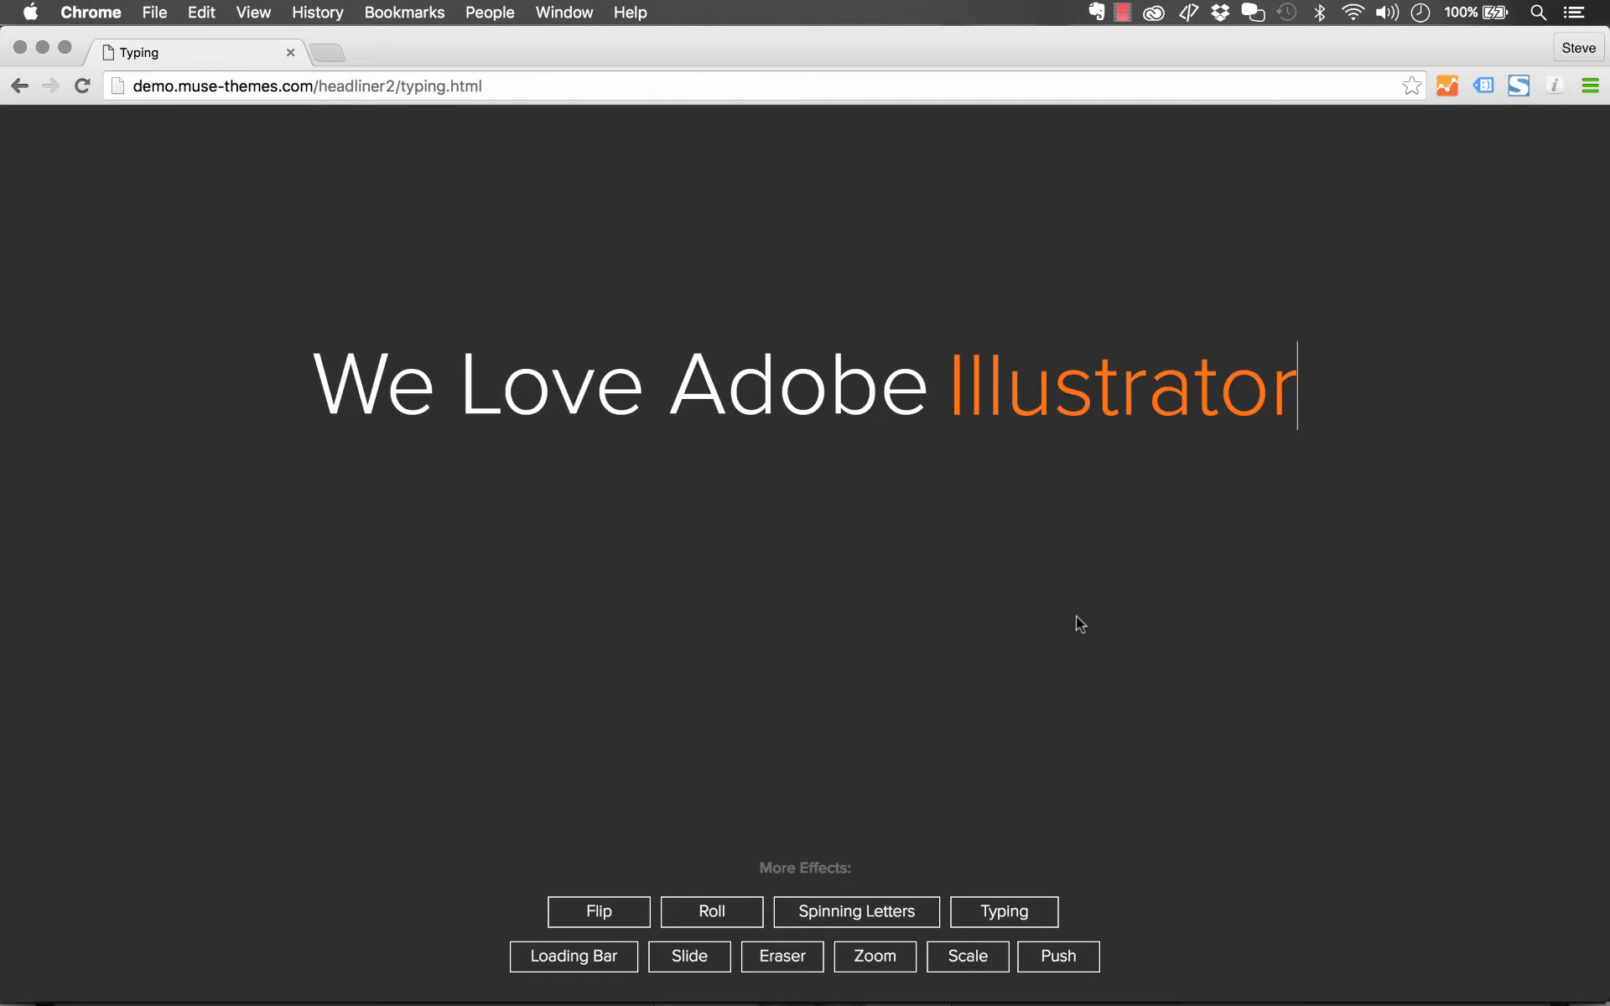
{"action": "left_click", "coordinate": [784, 961]}
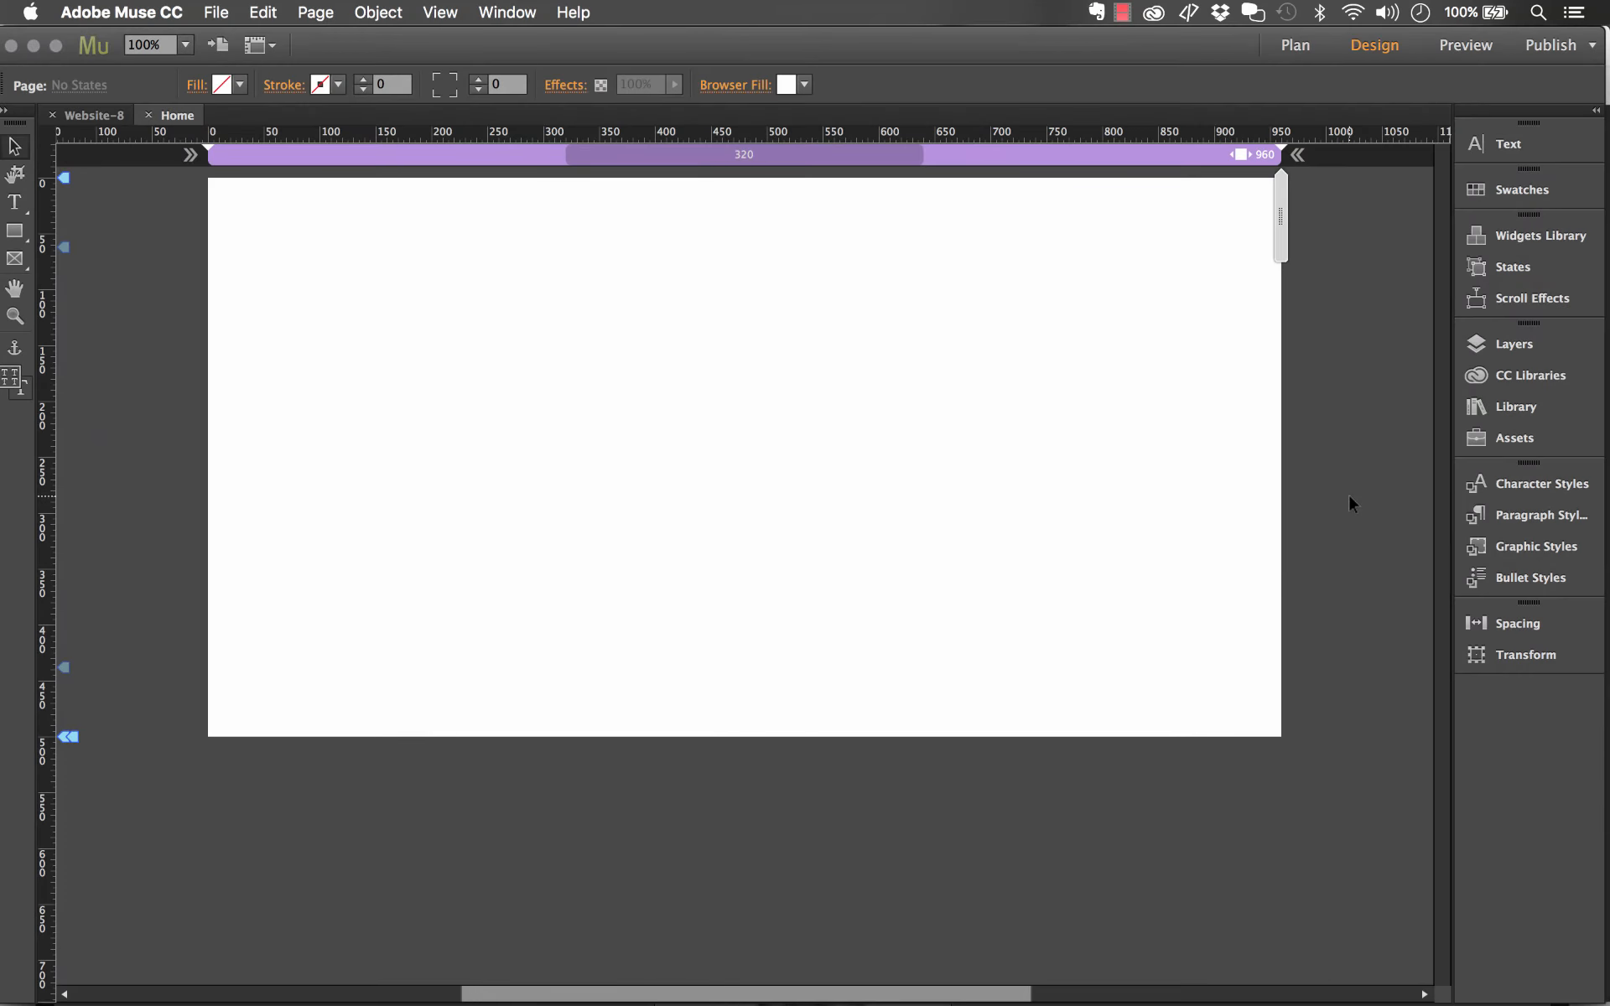
Place the HeadLiner 2 widget from the library on the page at X 75, Y 125, and show its options
{"action": "left_click", "coordinate": [1509, 407]}
{"action": "left_click_drag", "start_coordinate": [1208, 538], "coordinate": [291, 318]}
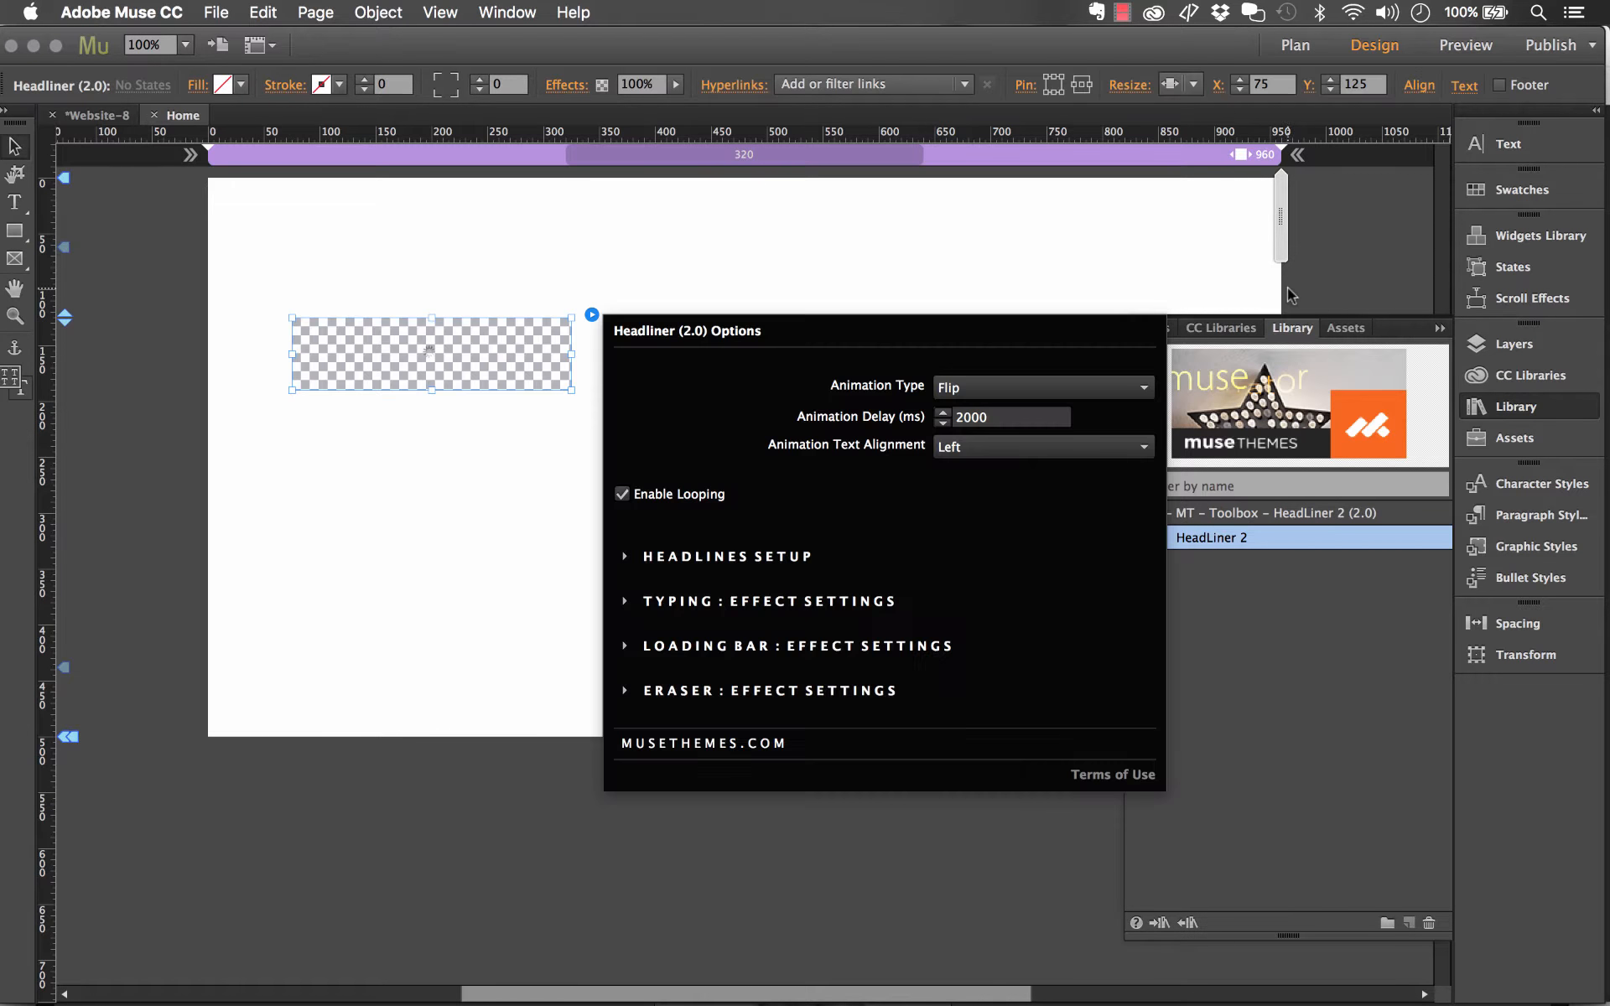
{"action": "left_click", "coordinate": [1440, 329]}
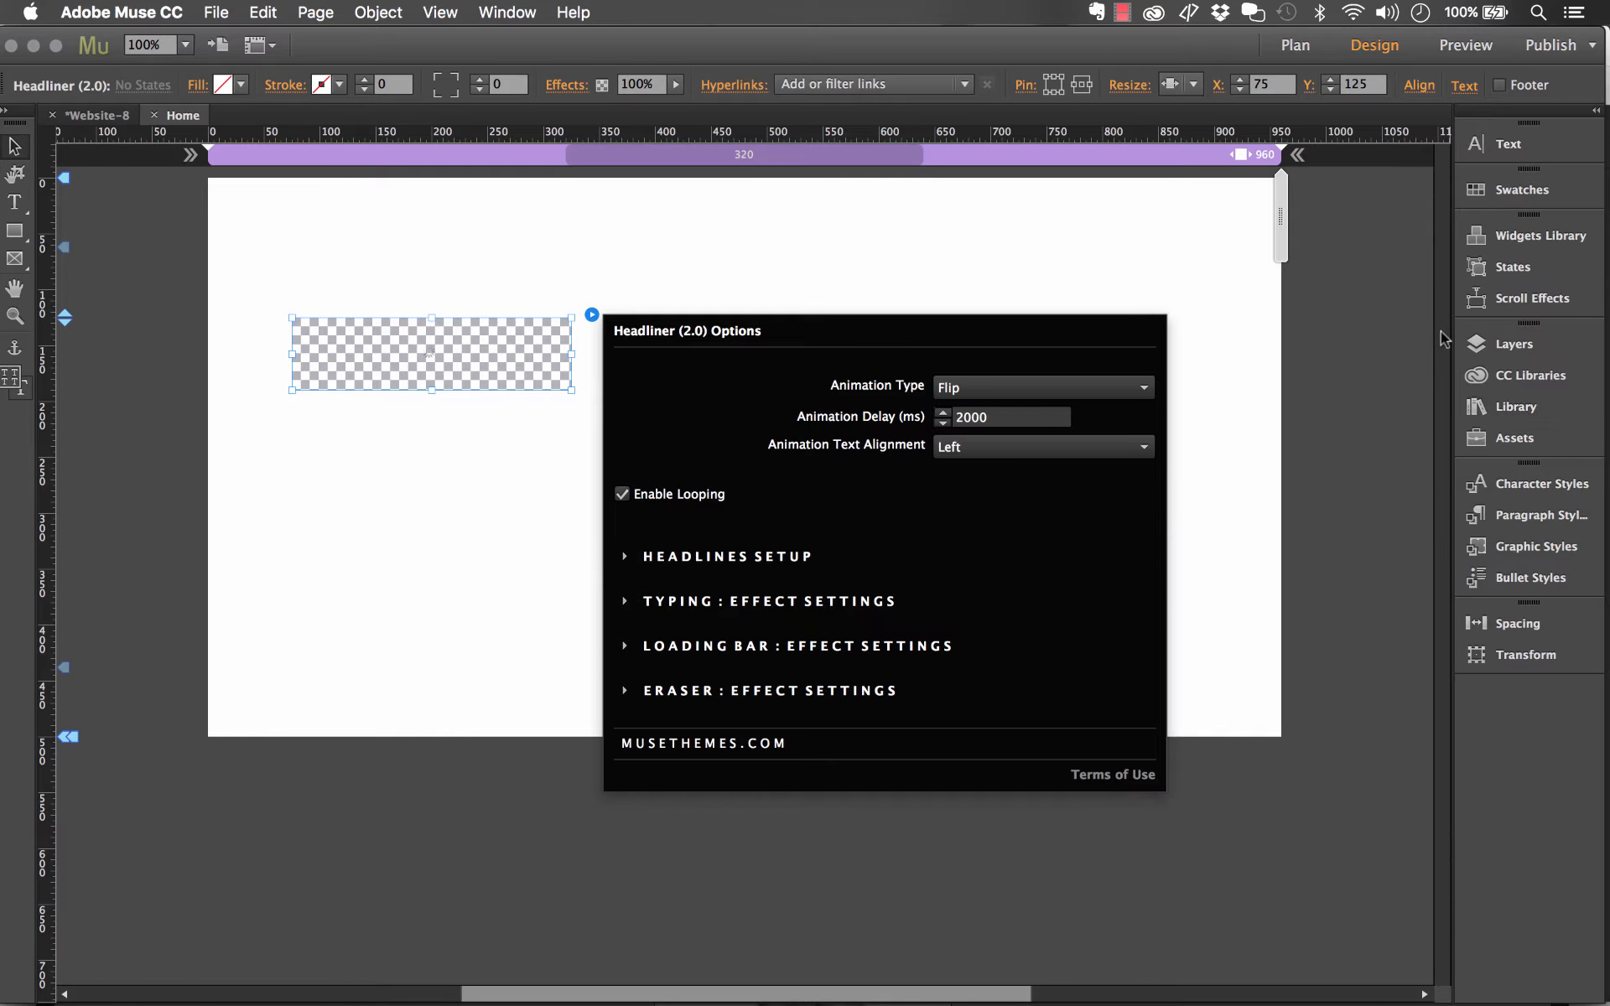
{"action": "left_click", "coordinate": [673, 293]}
{"action": "left_click", "coordinate": [592, 314]}
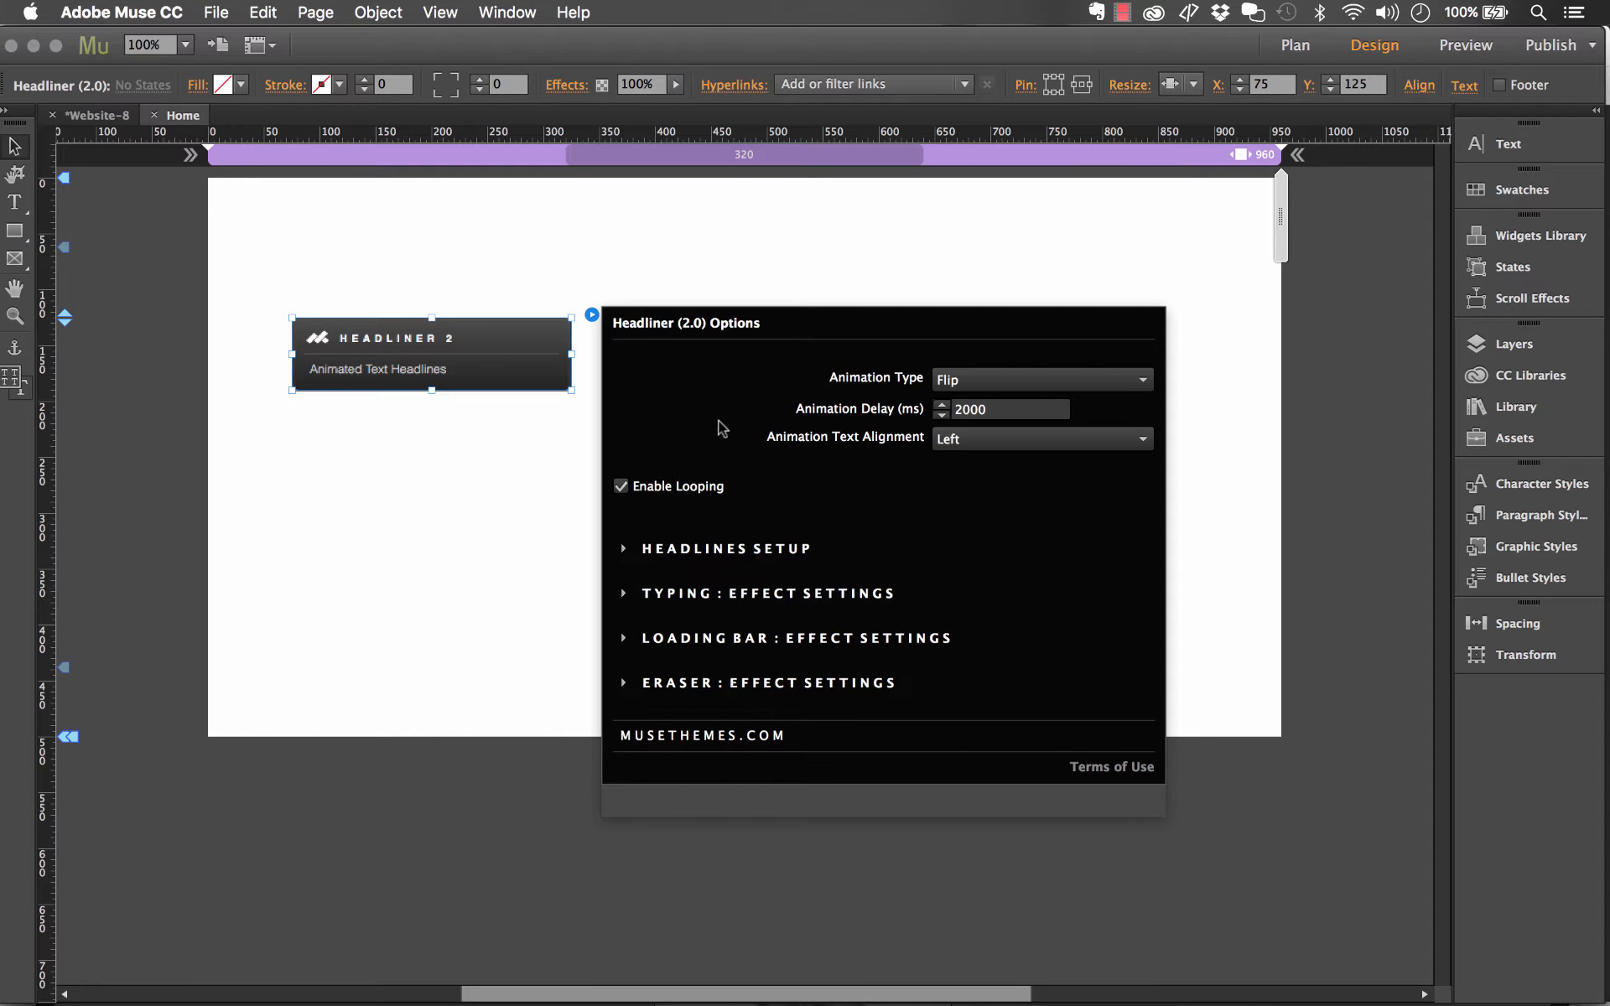
Review the widget's Headlines Setup options and set the Animation Type to Typing
{"action": "left_click", "coordinate": [623, 550]}
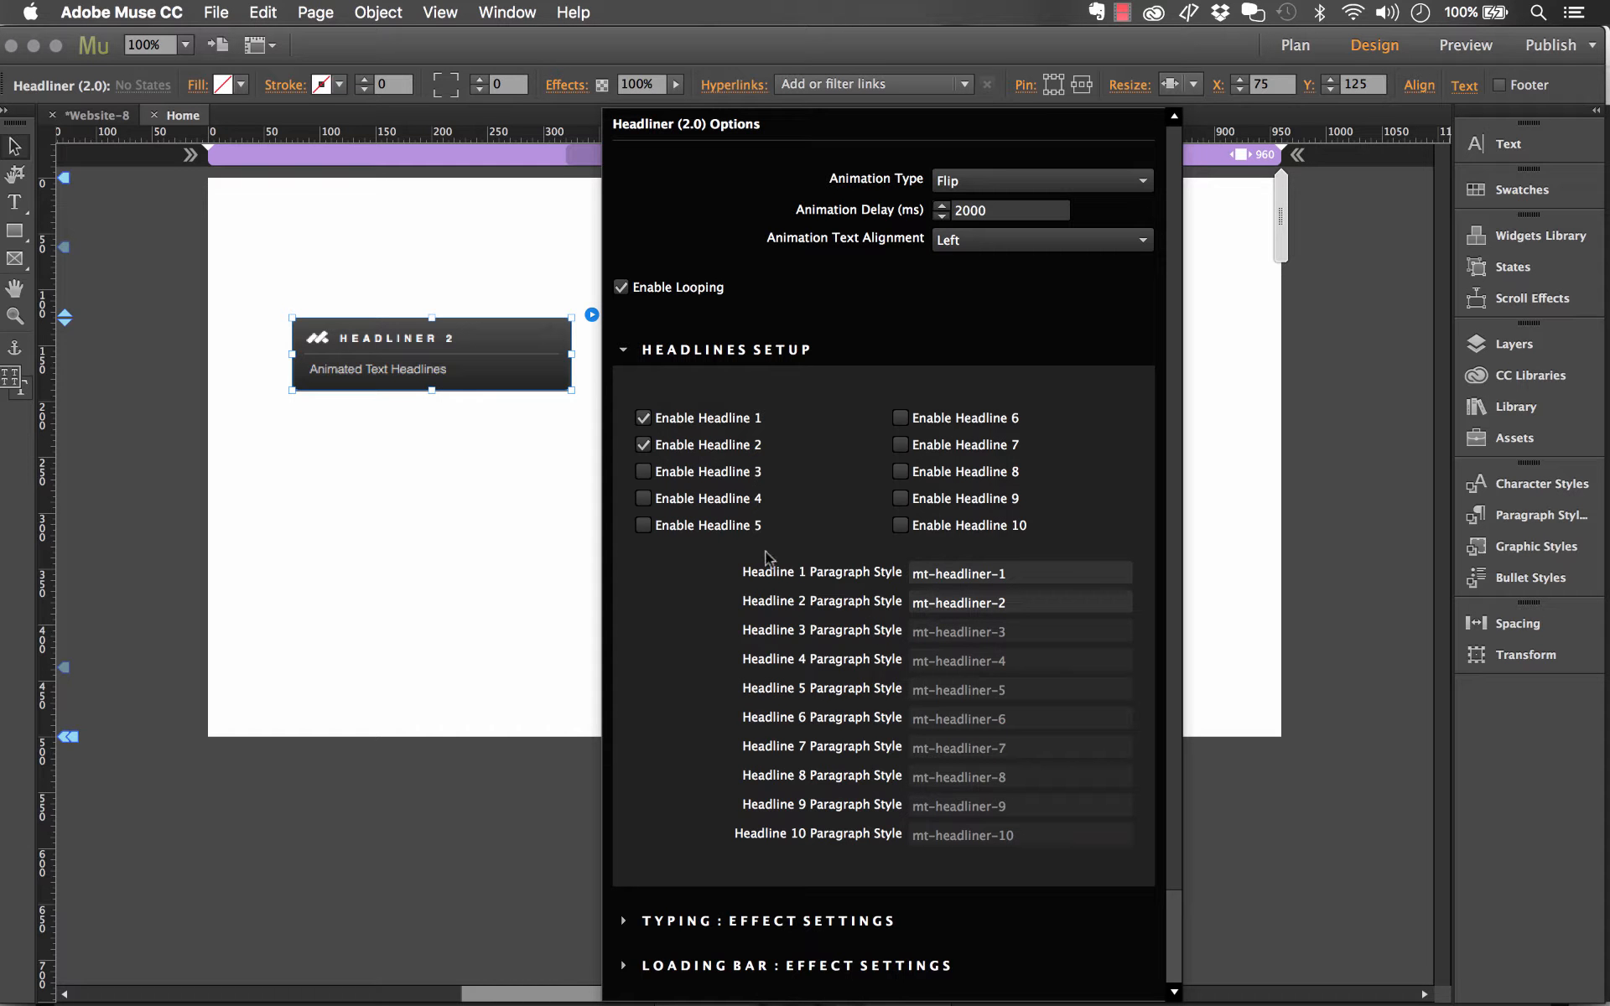
{"action": "left_click", "coordinate": [628, 352]}
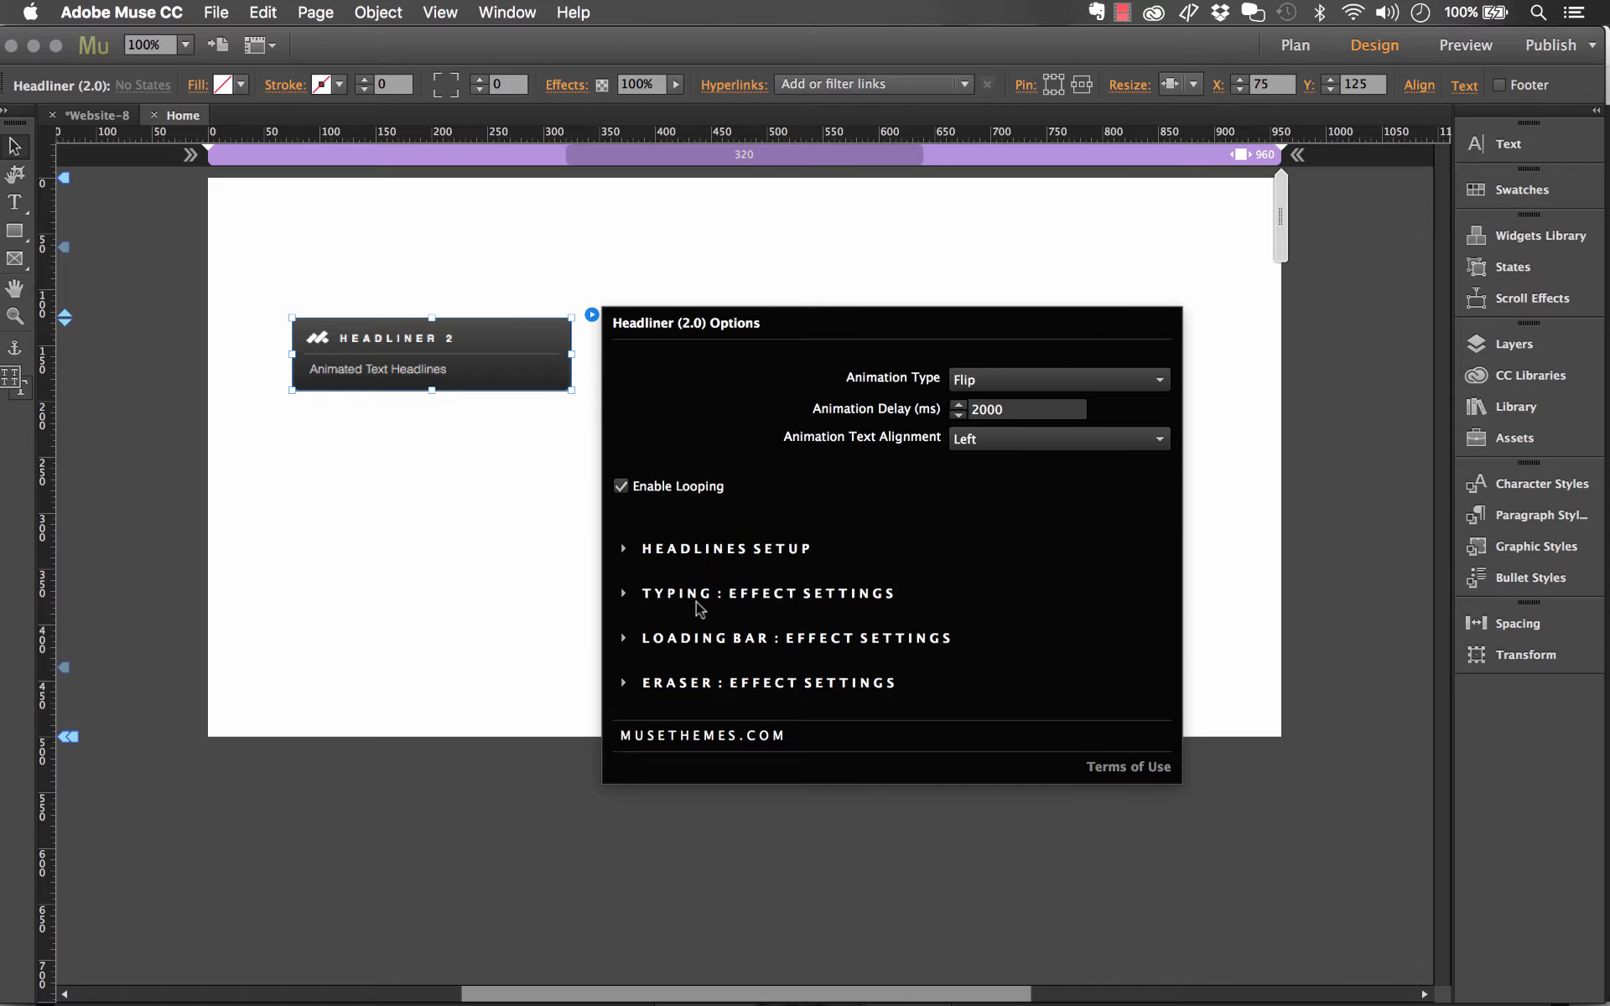
{"action": "left_click", "coordinate": [1058, 382]}
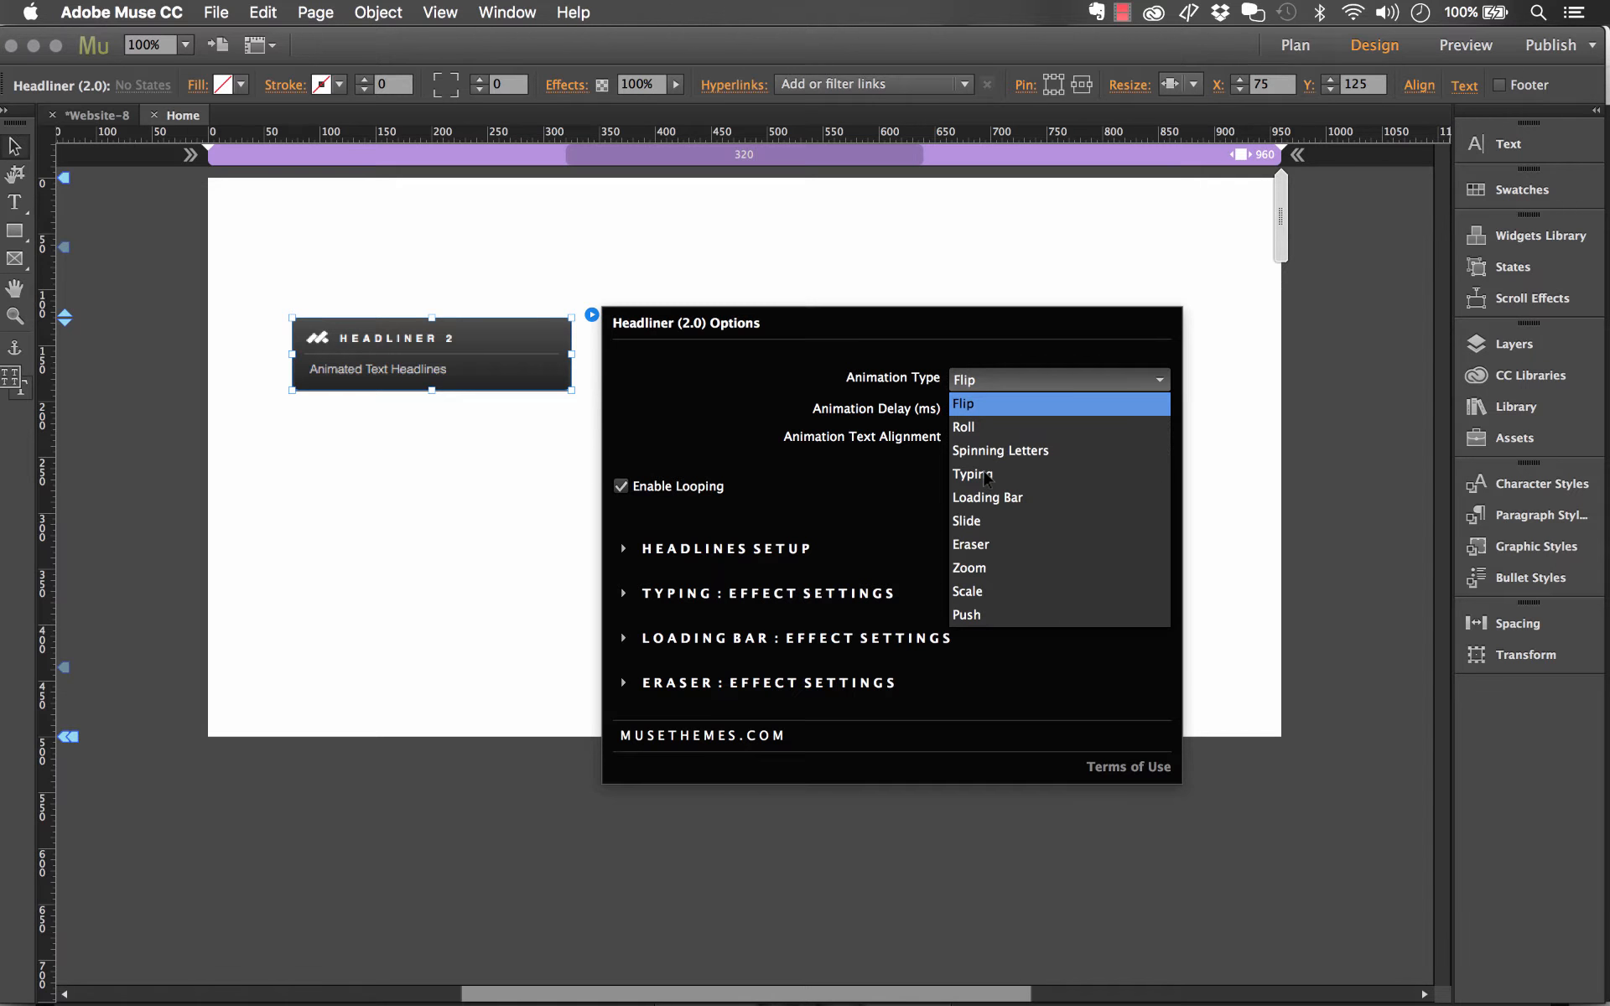
{"action": "left_click", "coordinate": [953, 476]}
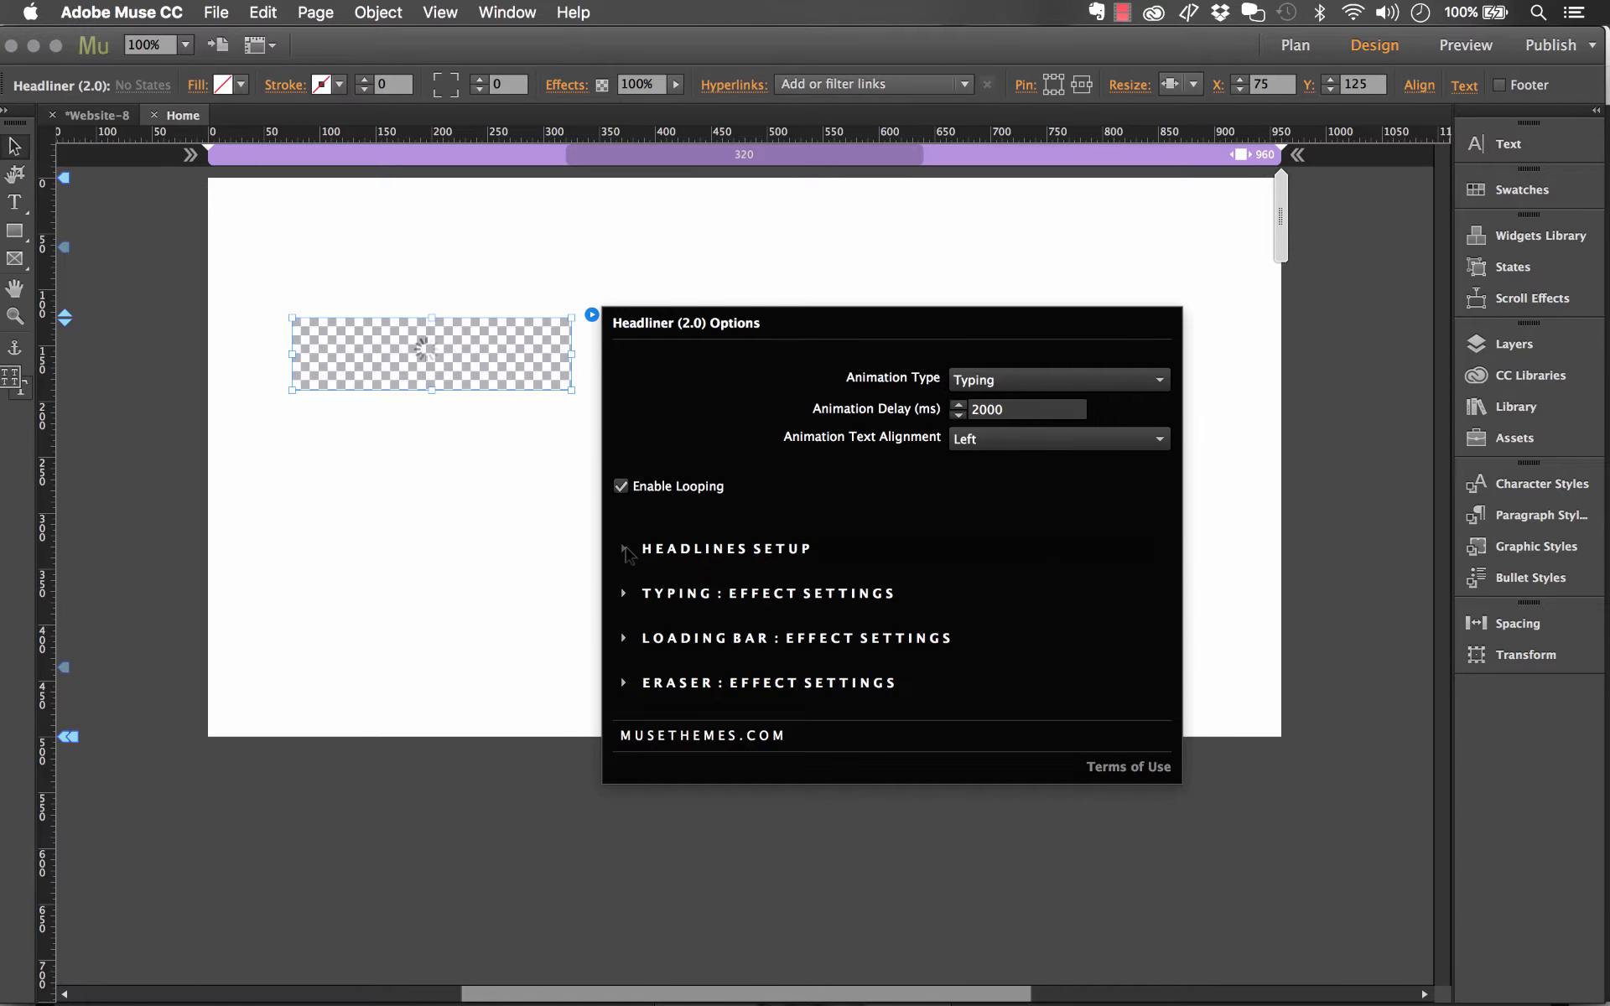
Examine the Headlines Setup options and the Typing effect's delay, selection duration and selected-text colour settings
{"action": "left_click", "coordinate": [625, 549]}
{"action": "left_click", "coordinate": [624, 350]}
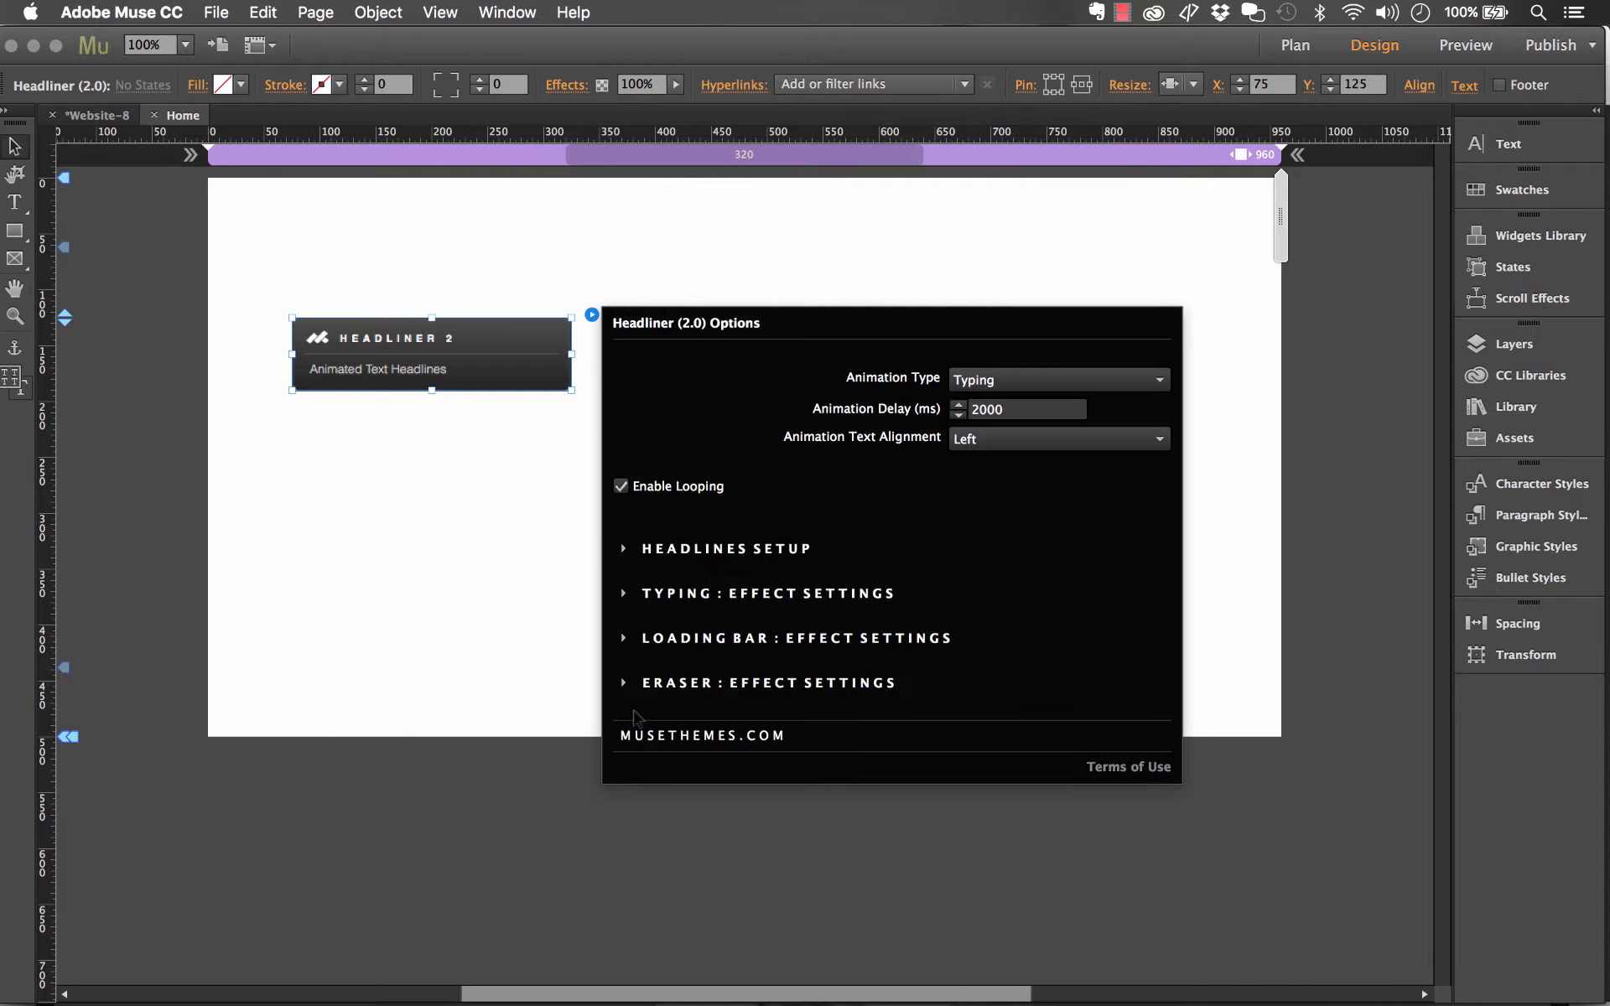
{"action": "left_click", "coordinate": [623, 596]}
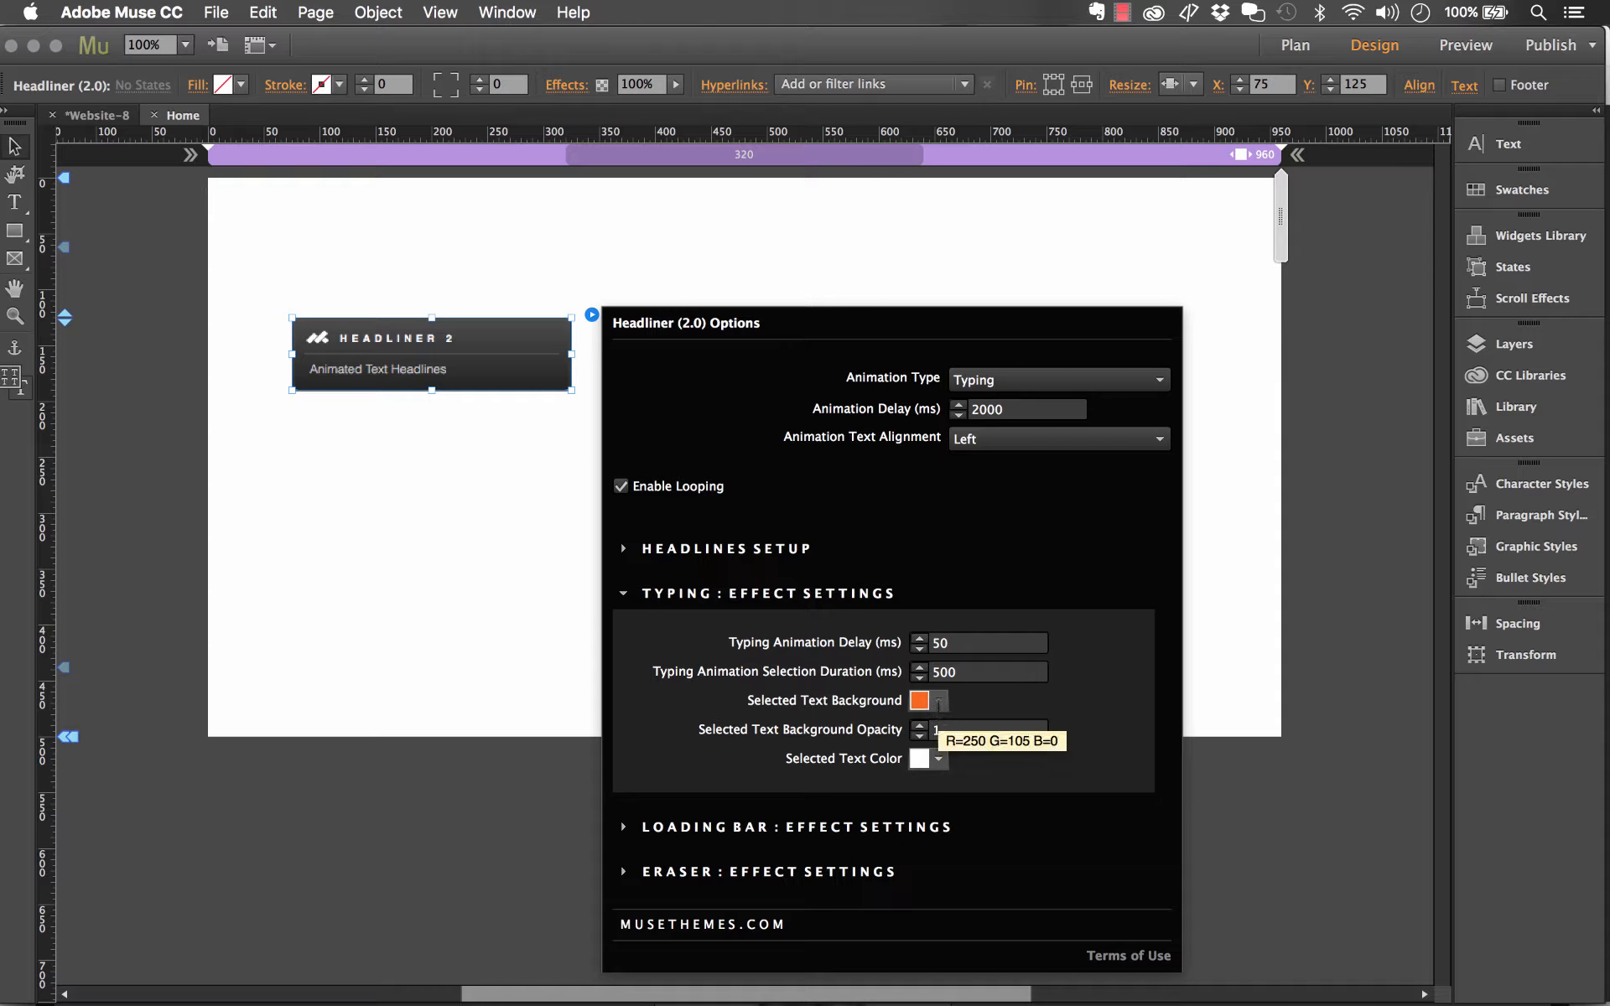
{"action": "left_click", "coordinate": [623, 593]}
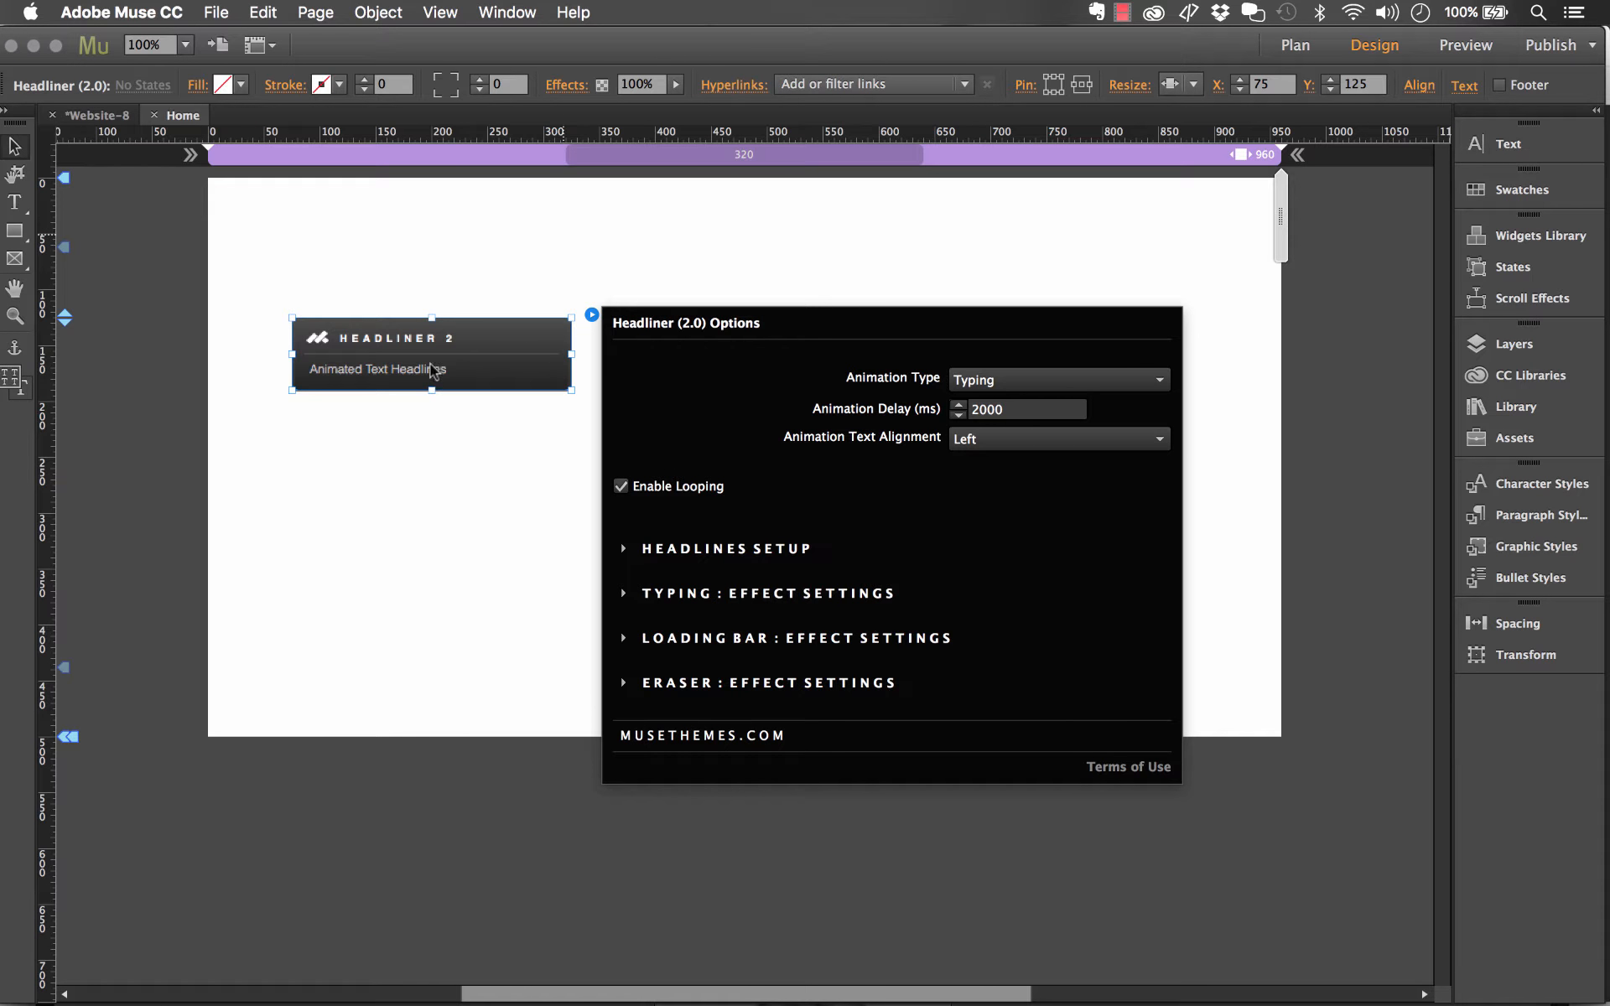
Move the Headliner widget to X 640, Y 474, and add a text frame reading "We Love Adobe" in the page's upper area
{"action": "left_click_drag", "start_coordinate": [409, 360], "coordinate": [1036, 746]}
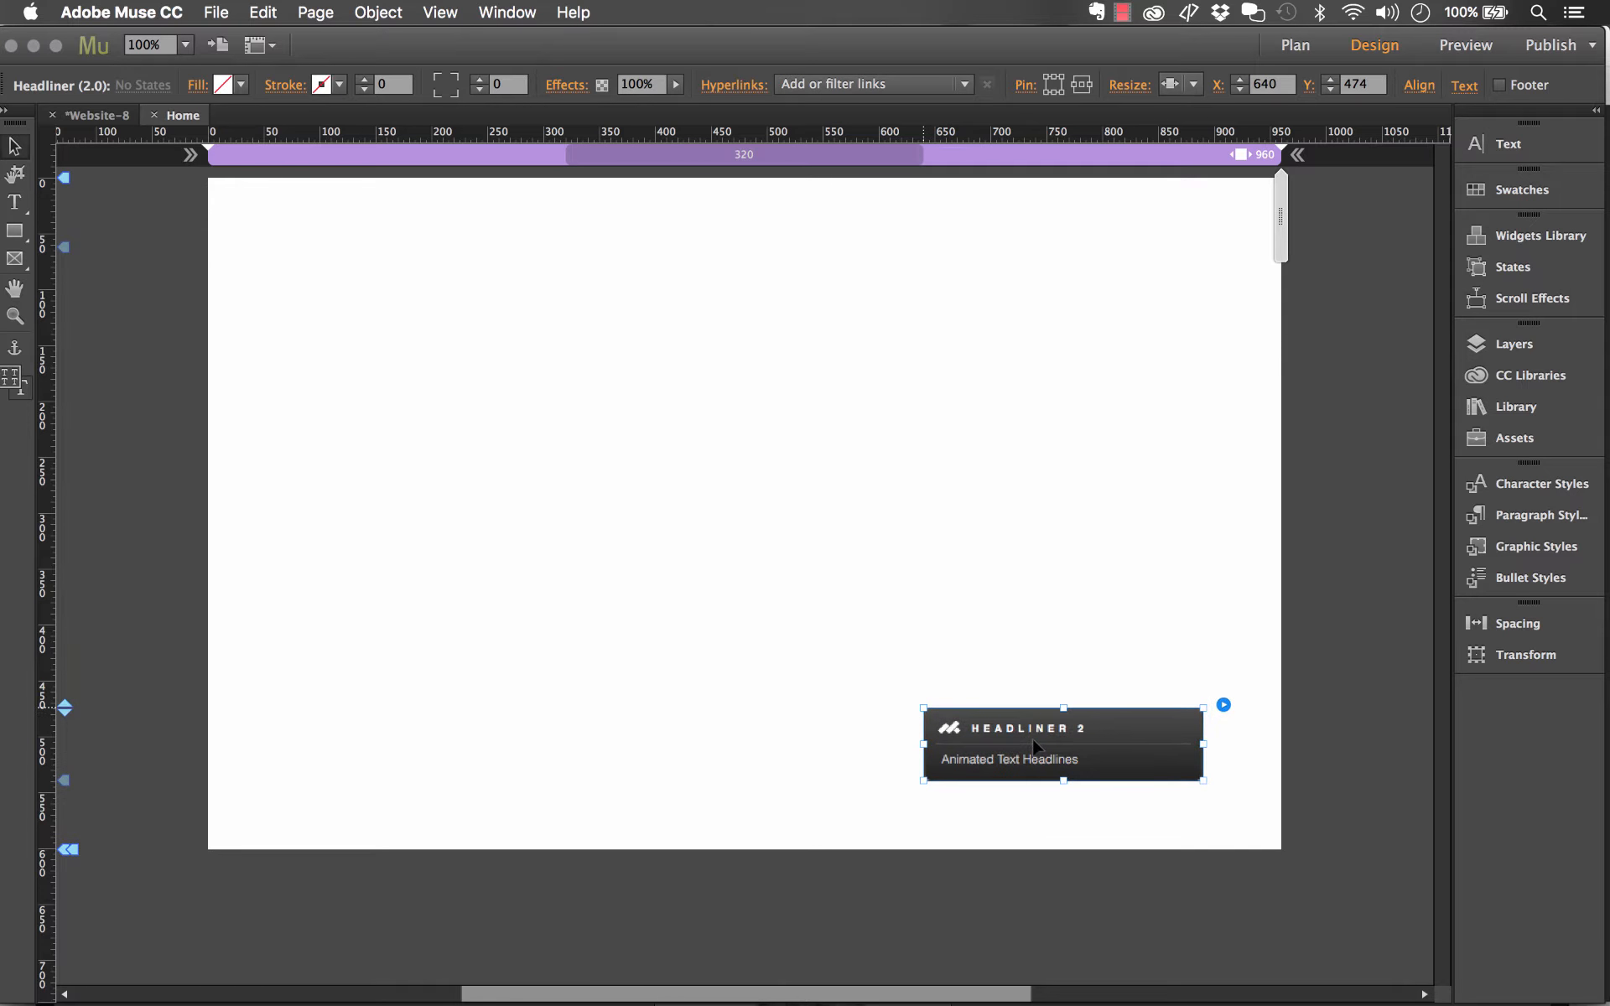
{"action": "left_click", "coordinate": [718, 493]}
{"action": "left_click", "coordinate": [14, 202]}
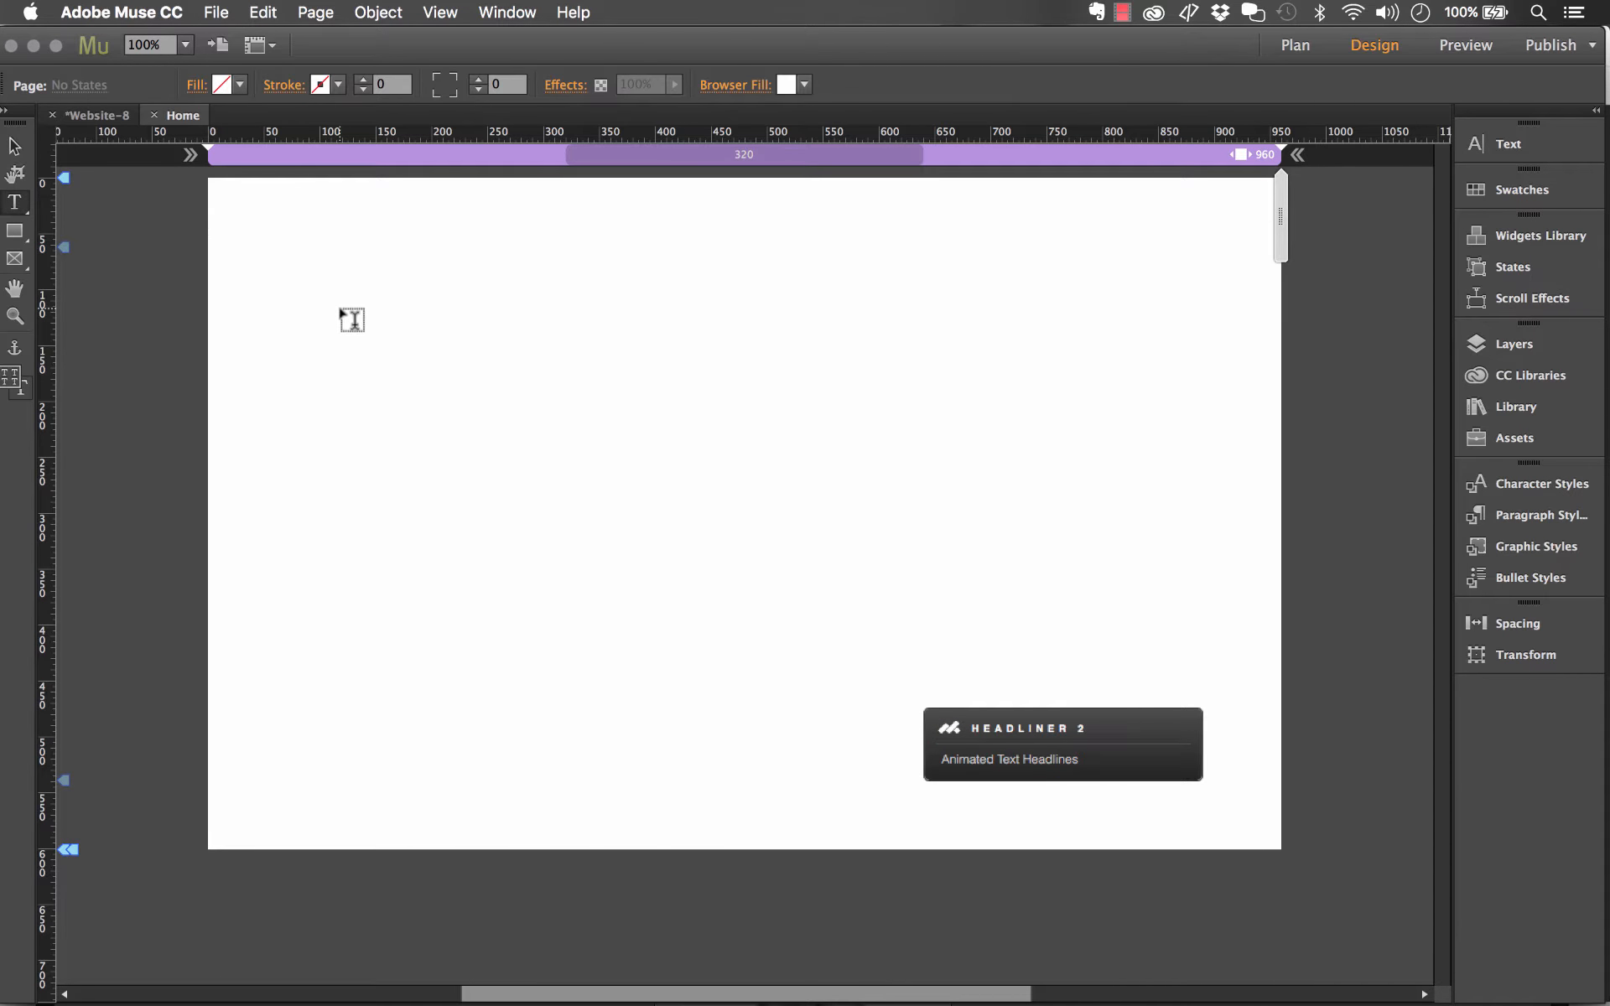
{"action": "left_click_drag", "start_coordinate": [340, 311], "coordinate": [950, 436]}
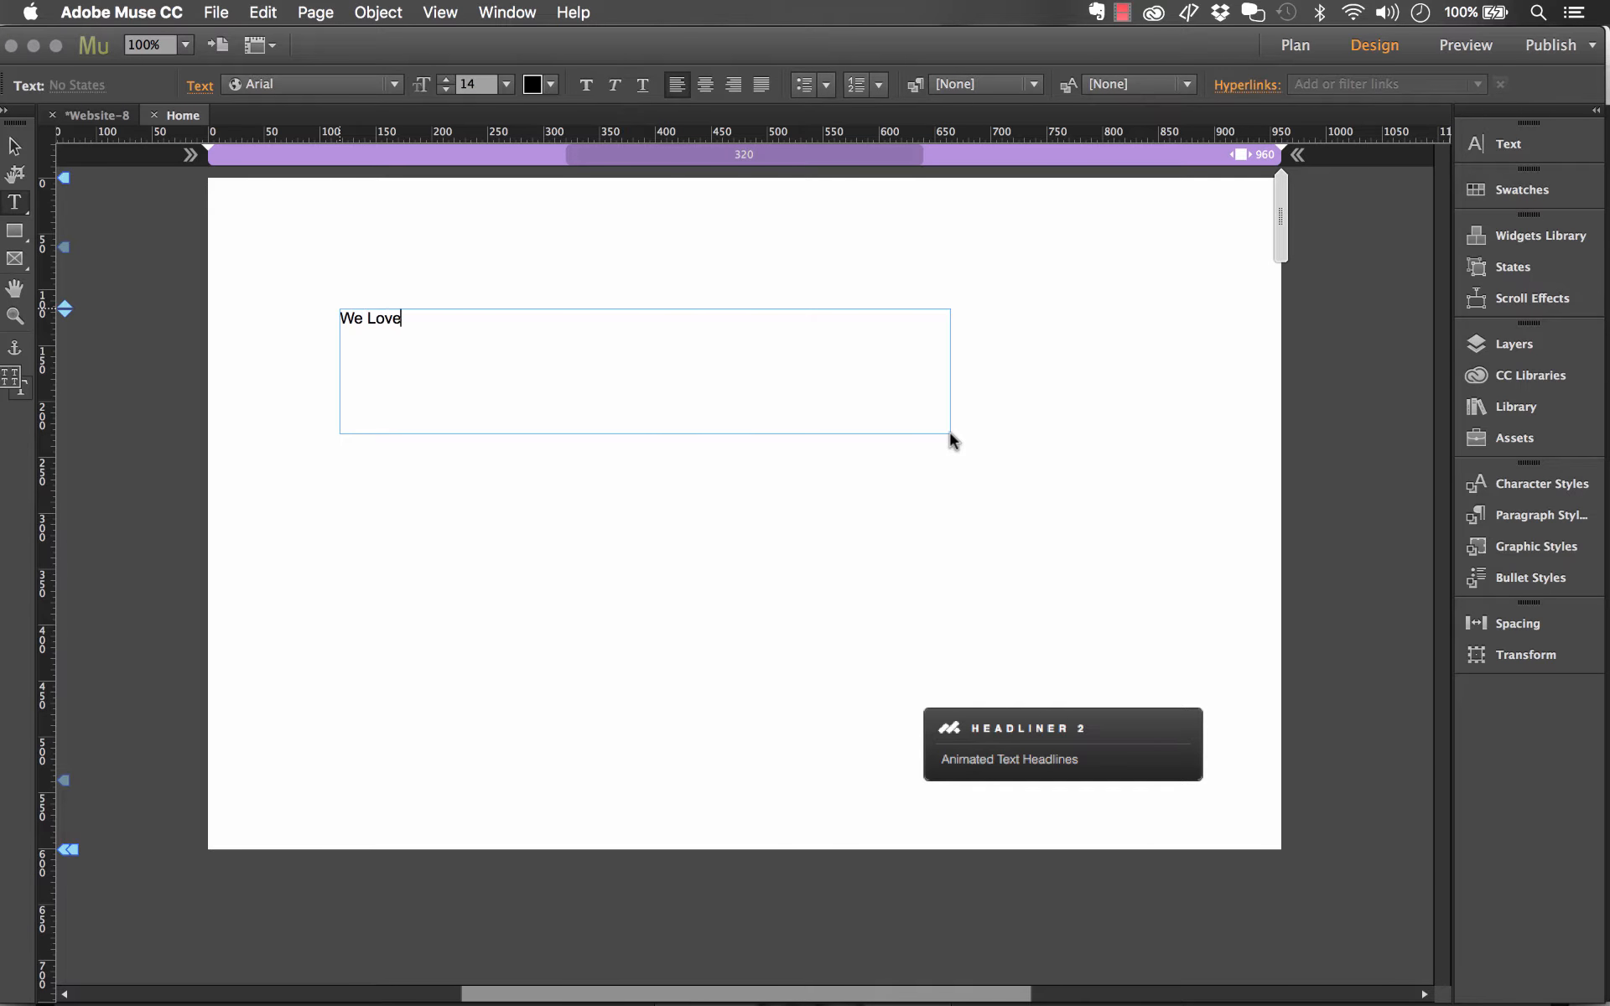
{"action": "type", "text": "We Love Adobe"}
Format the "We Love Adobe" text at size 72 in Proxima Nova Light
{"action": "key", "text": "super+a"}
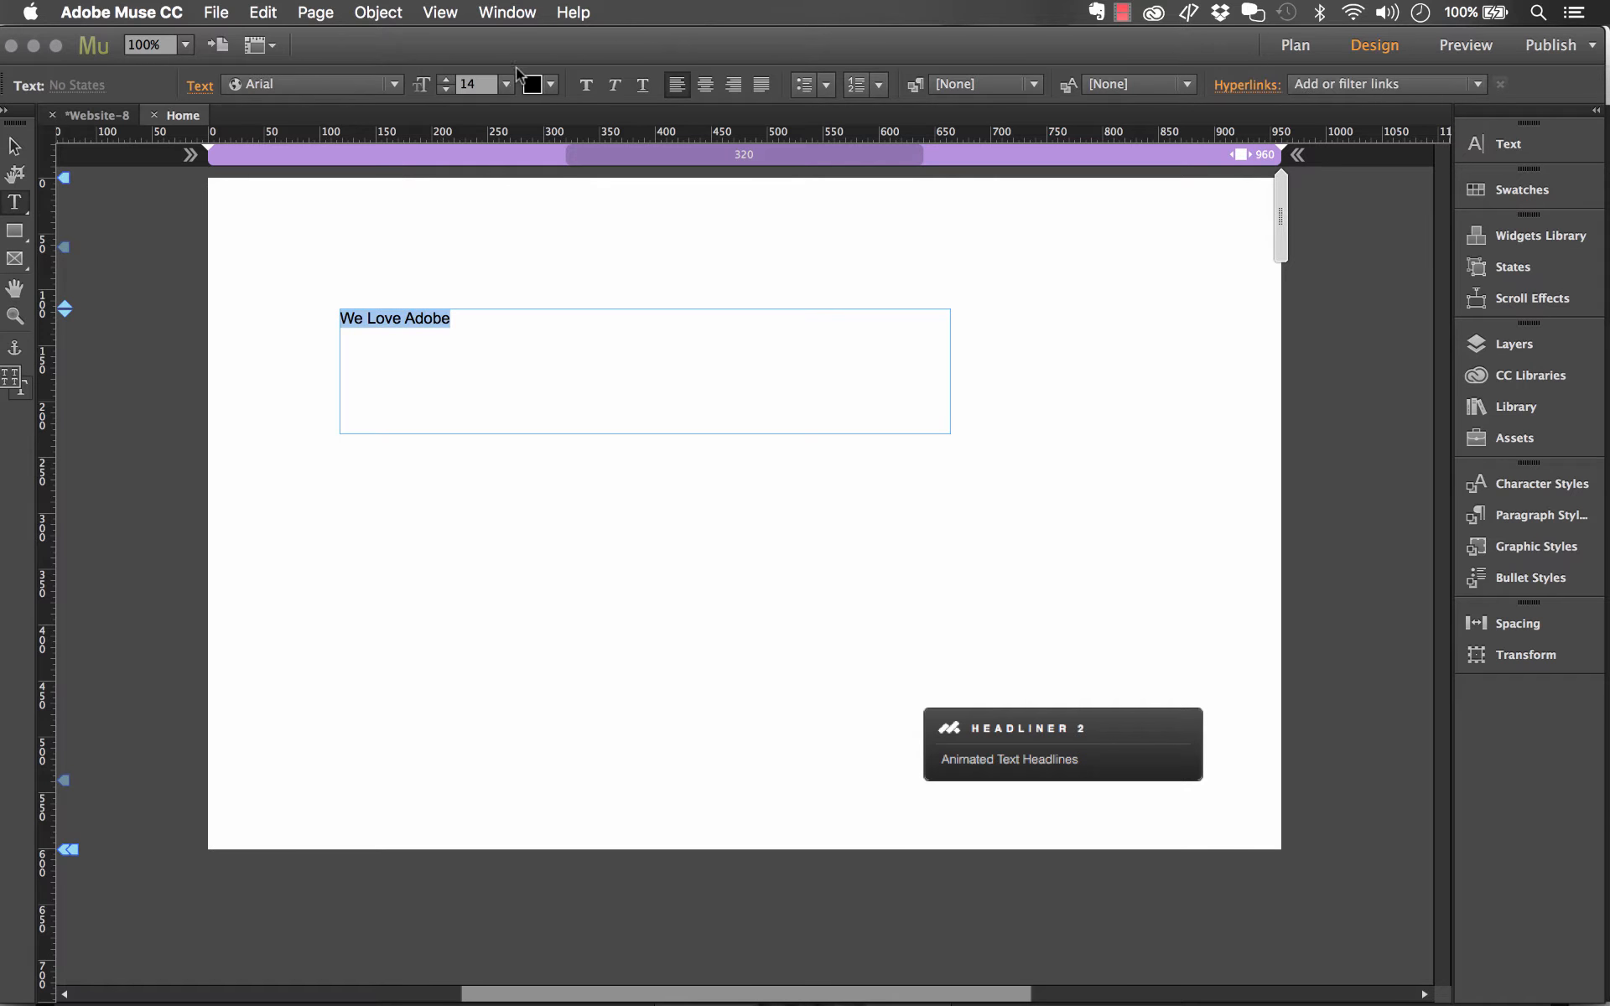
{"action": "left_click", "coordinate": [505, 84]}
{"action": "left_click", "coordinate": [540, 428]}
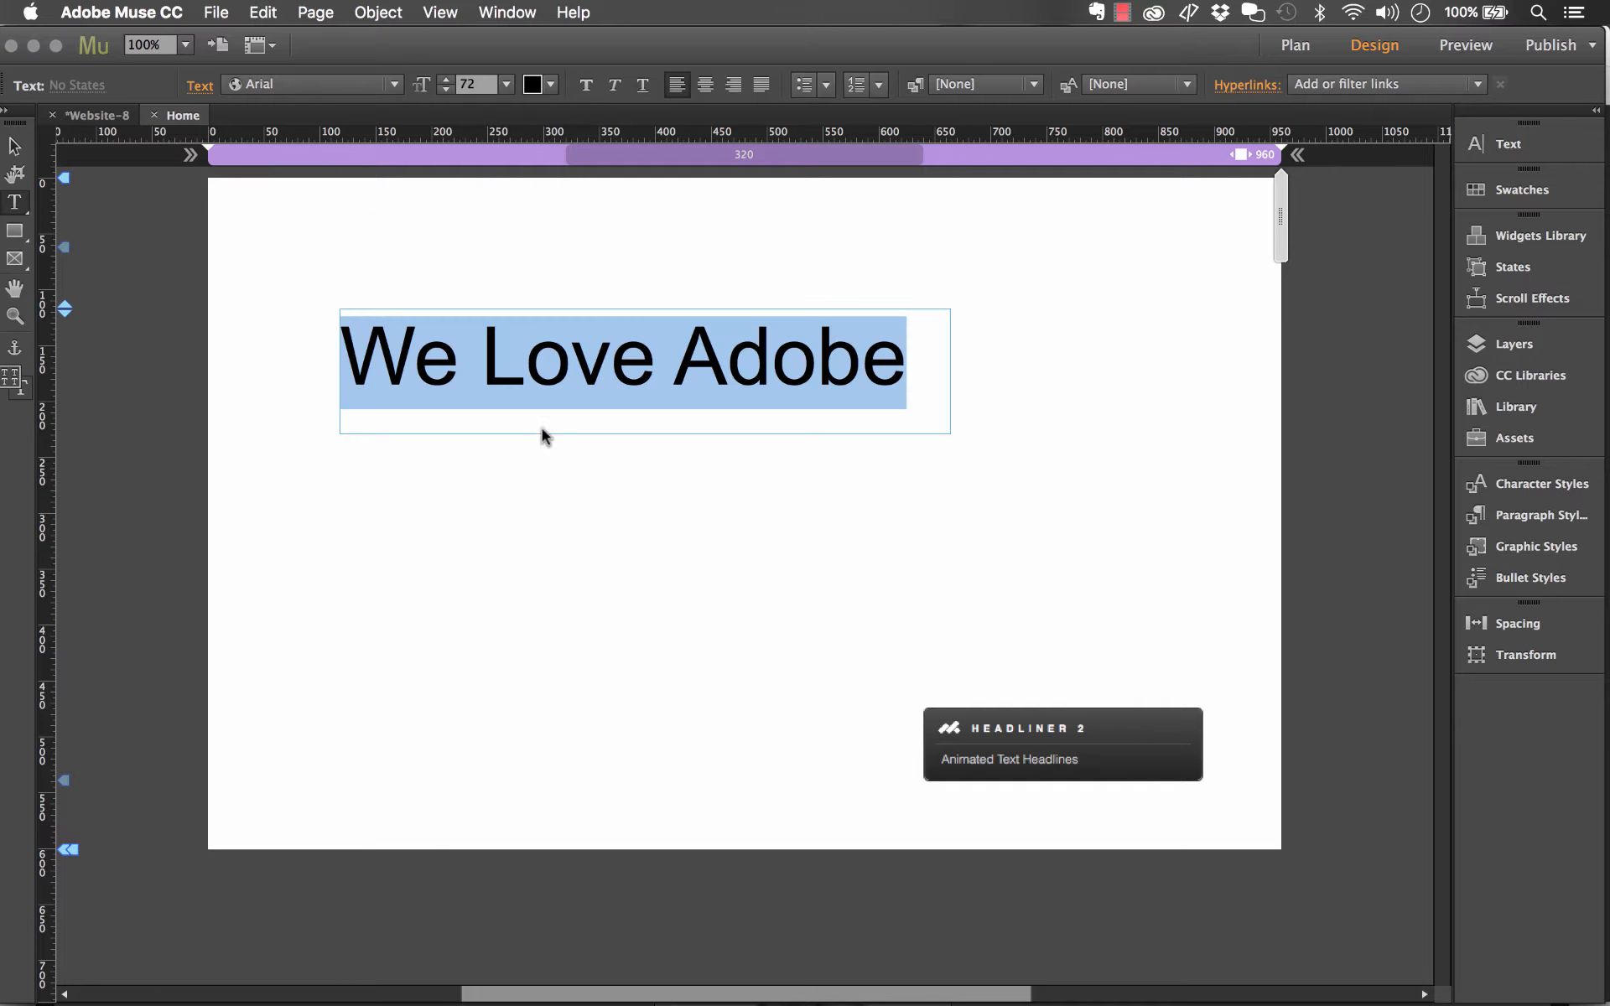
{"action": "left_click", "coordinate": [392, 85]}
{"action": "scroll", "coordinate": [360, 217], "scroll_direction": "up", "scroll_amount": 3}
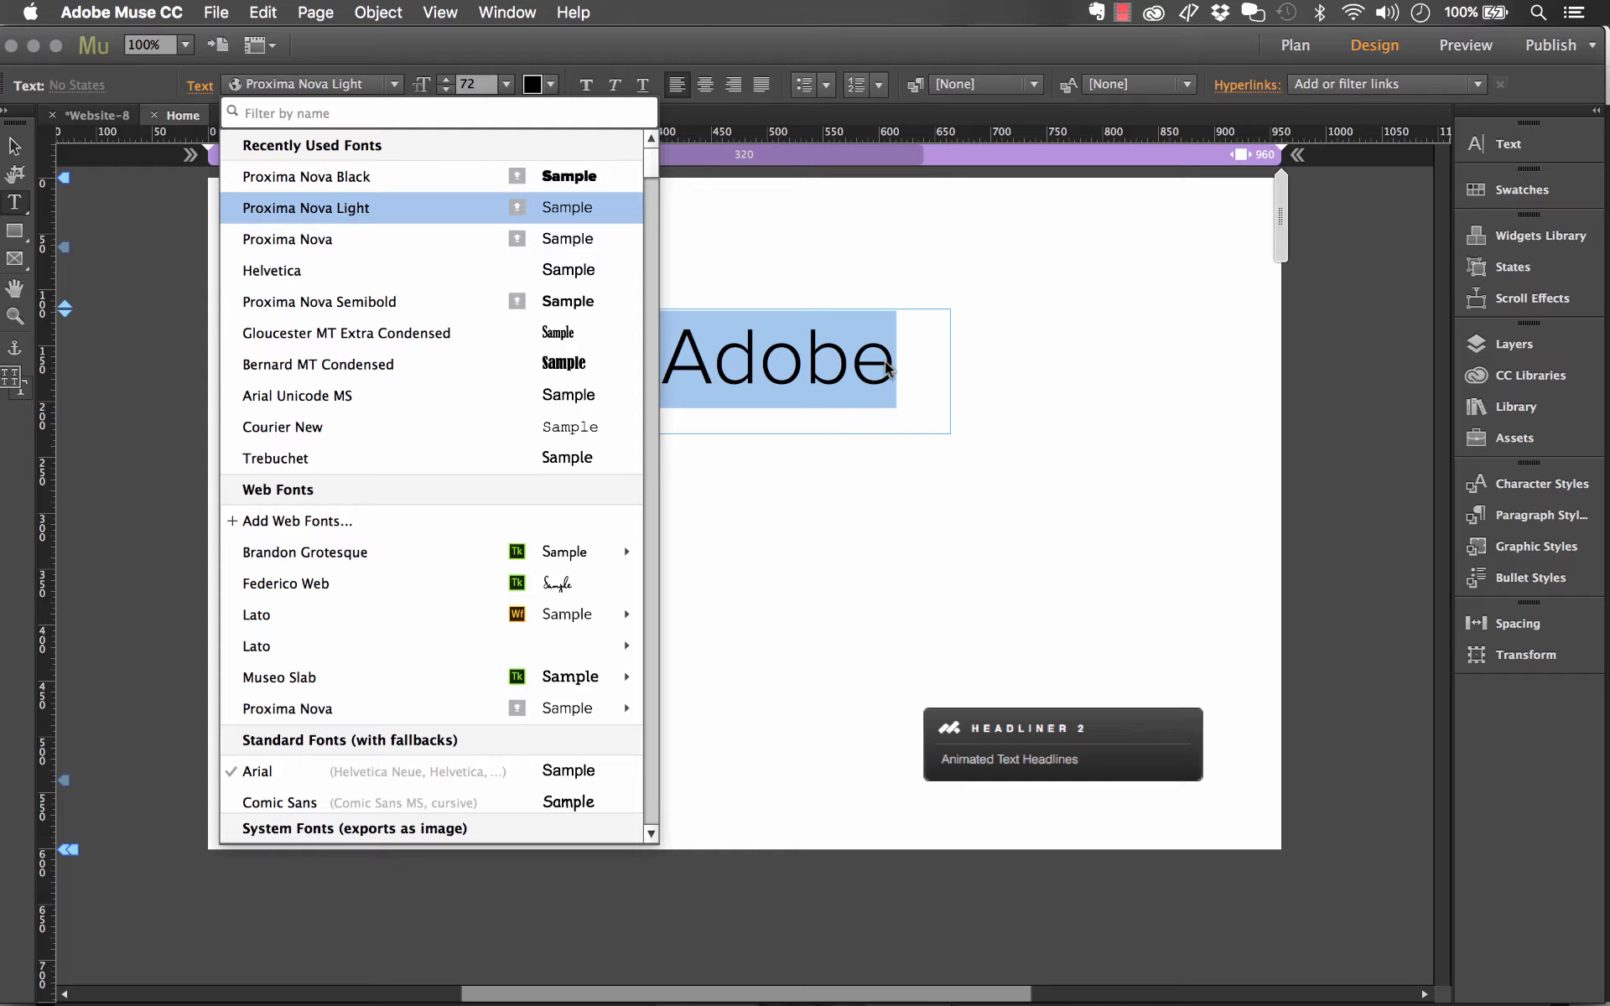
{"action": "left_click", "coordinate": [338, 209]}
{"action": "key", "text": "Escape"}
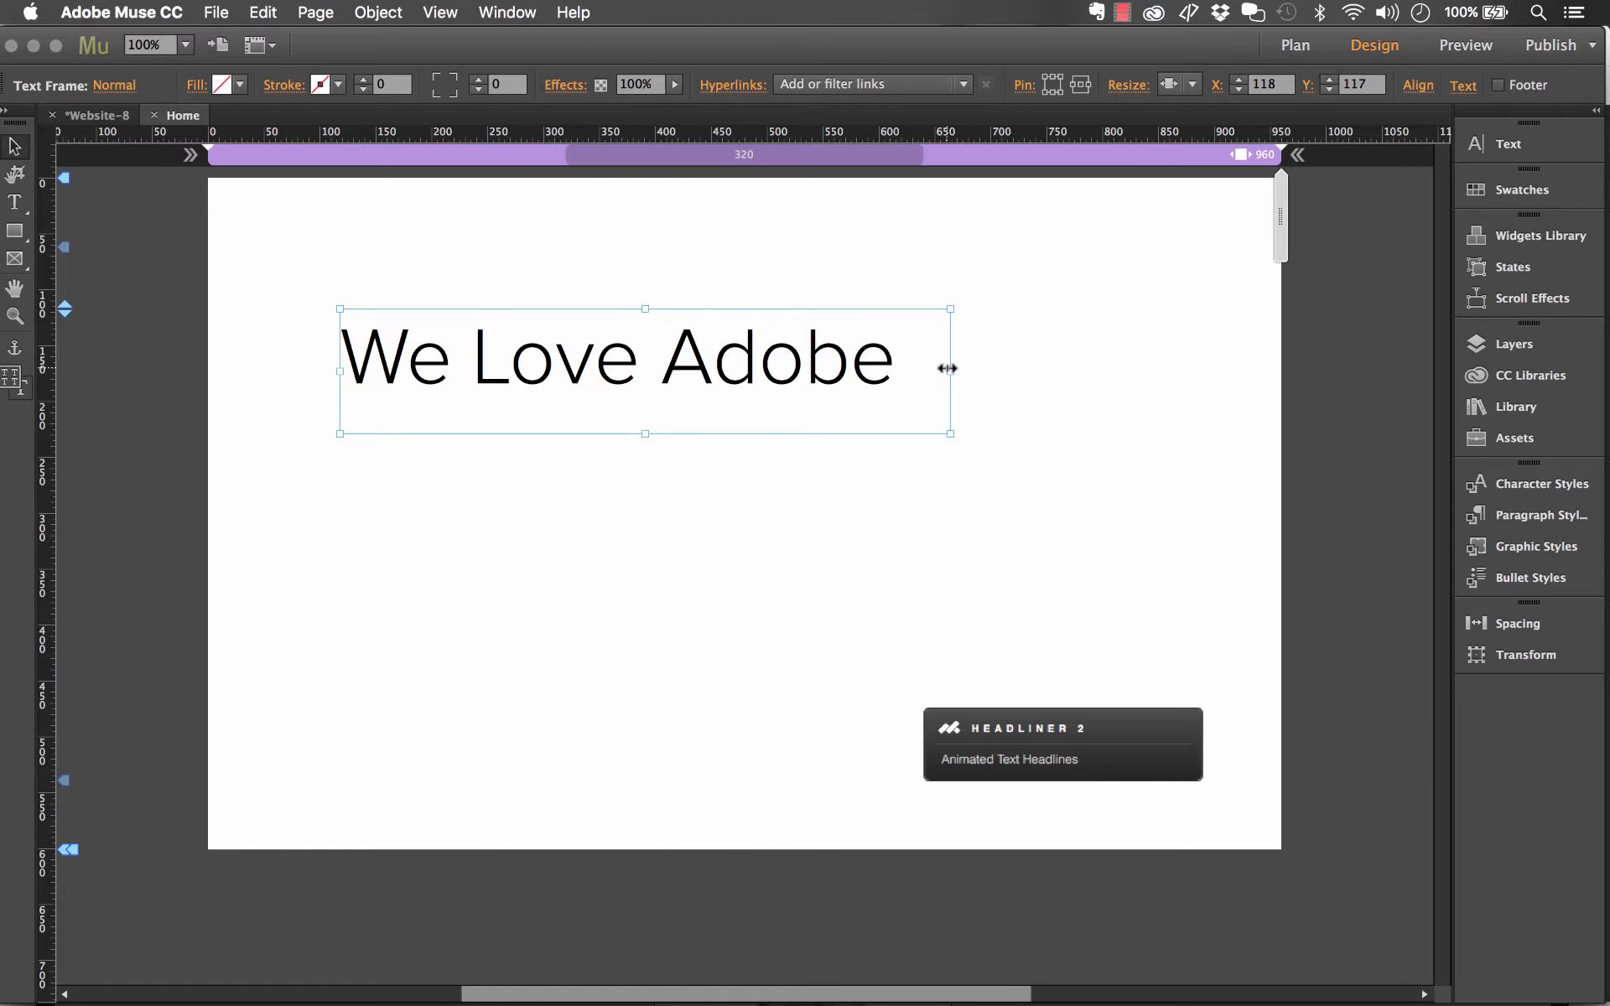
Narrow and reposition the "We Love Adobe" frame at X 76, Y 133, and set its text size to 60
{"action": "left_click_drag", "start_coordinate": [950, 371], "coordinate": [910, 368]}
{"action": "left_click_drag", "start_coordinate": [812, 367], "coordinate": [766, 385]}
{"action": "triple_click", "coordinate": [535, 403]}
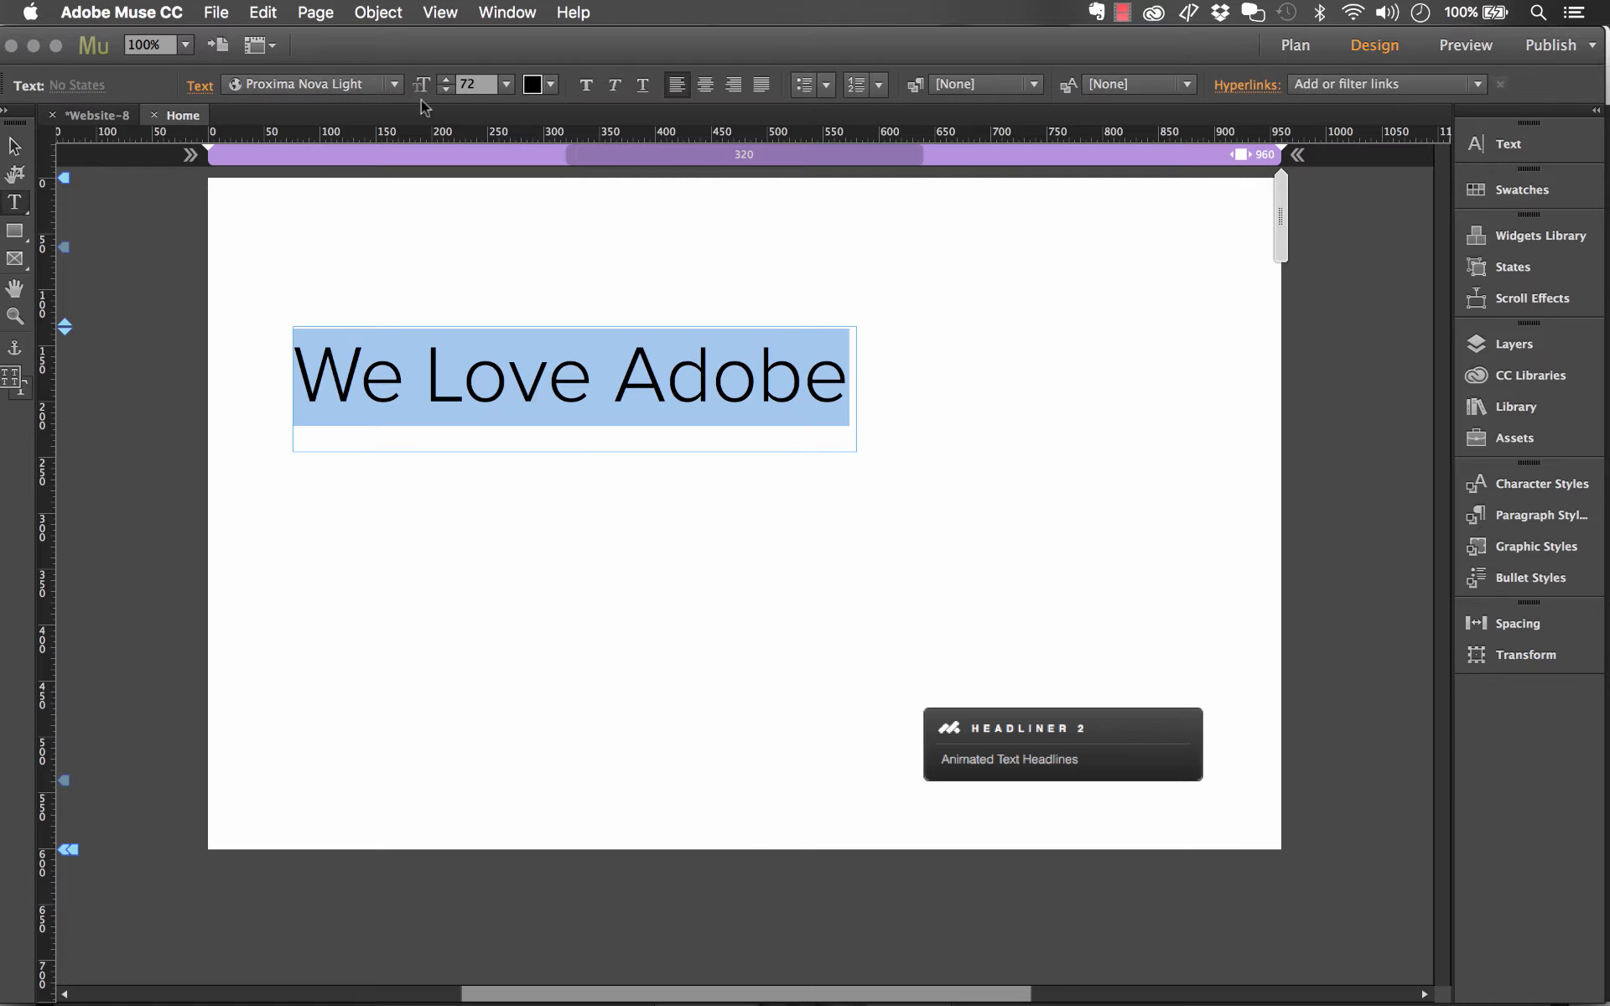
{"action": "left_click", "coordinate": [507, 84]}
{"action": "left_click", "coordinate": [536, 405]}
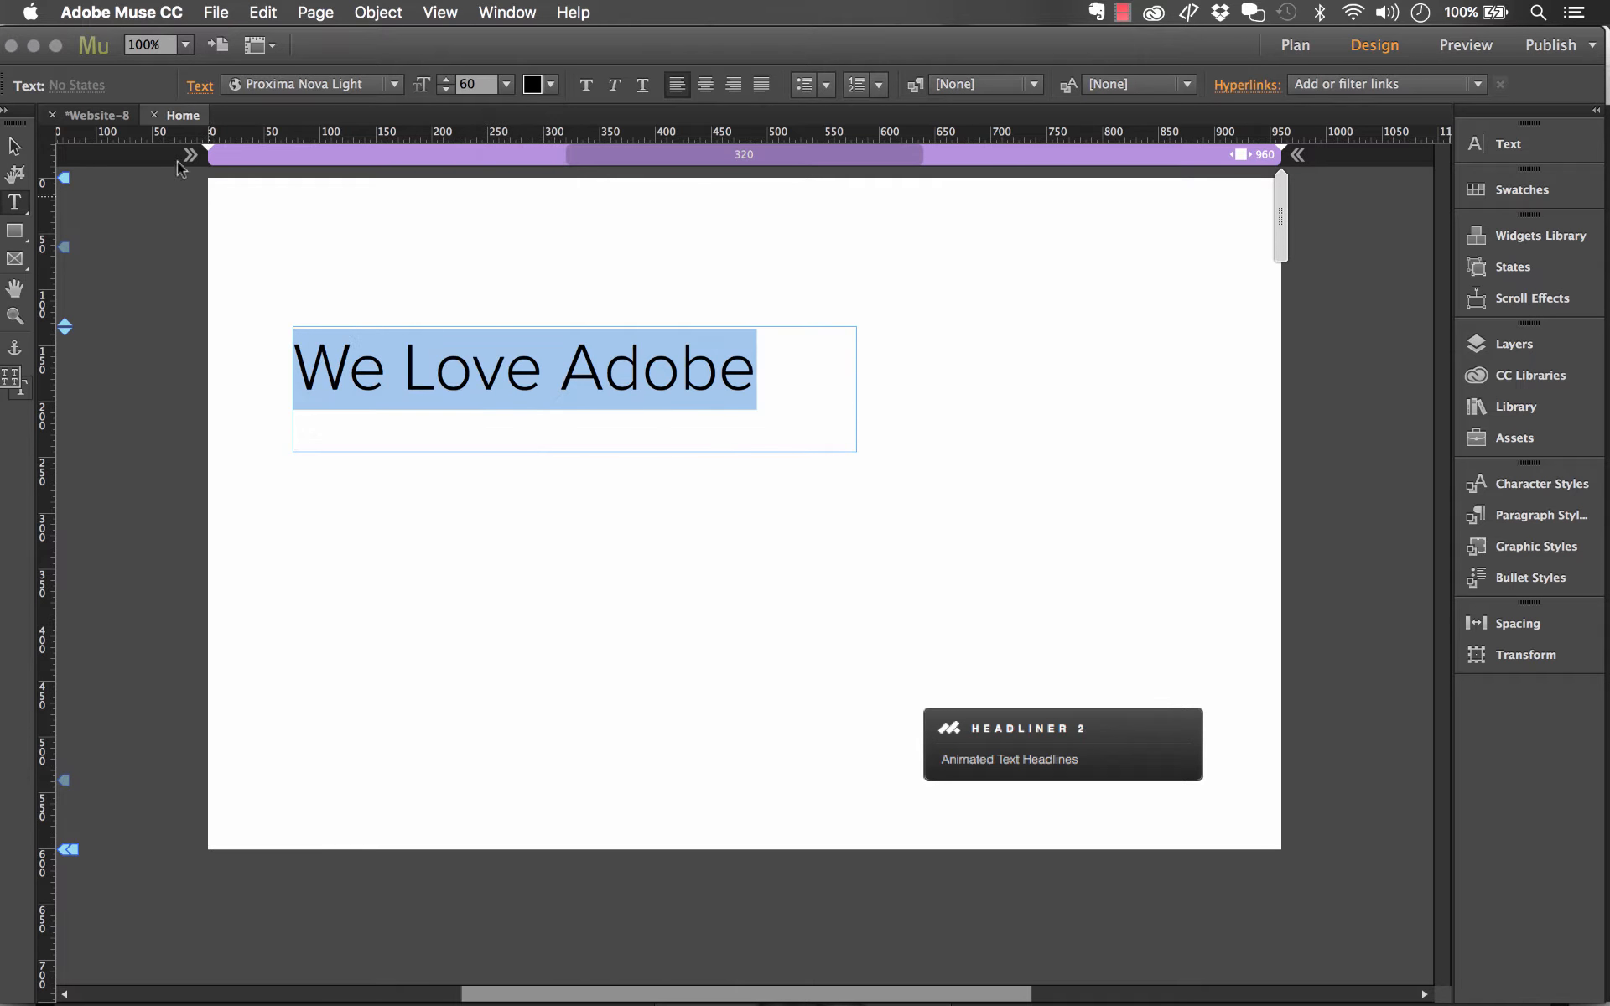
Shrink the "We Love Adobe" frame's width and height closely around the text and position it at X 105, Y 103
{"action": "left_click", "coordinate": [15, 147]}
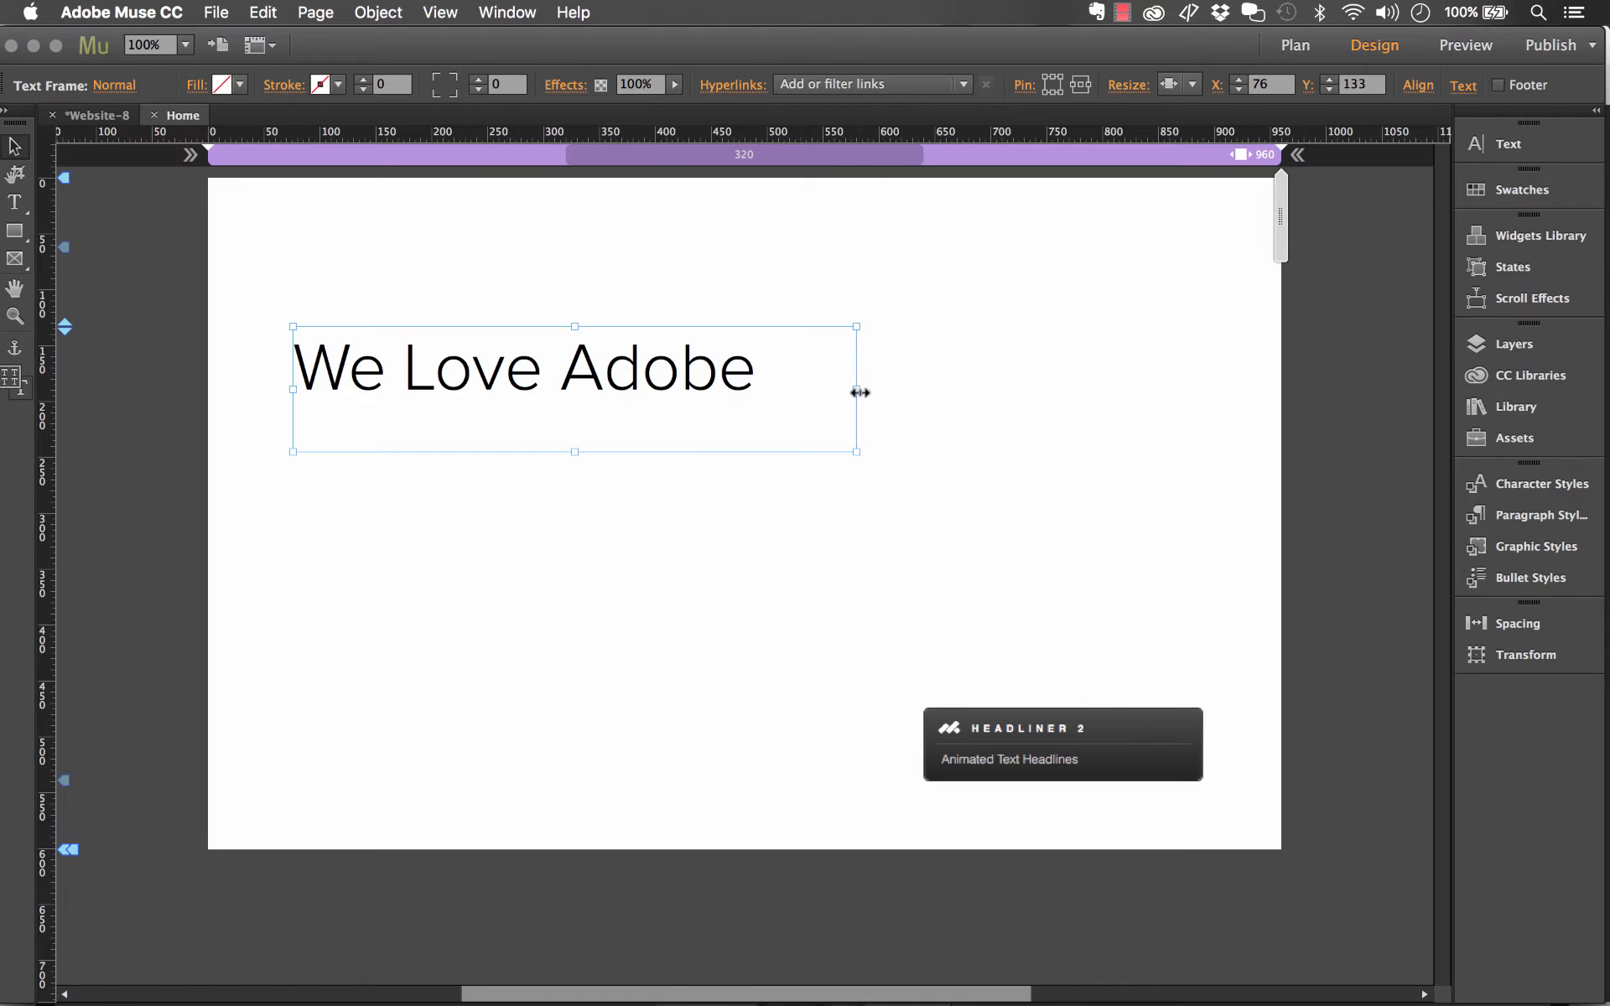
{"action": "left_click_drag", "start_coordinate": [856, 390], "coordinate": [750, 345]}
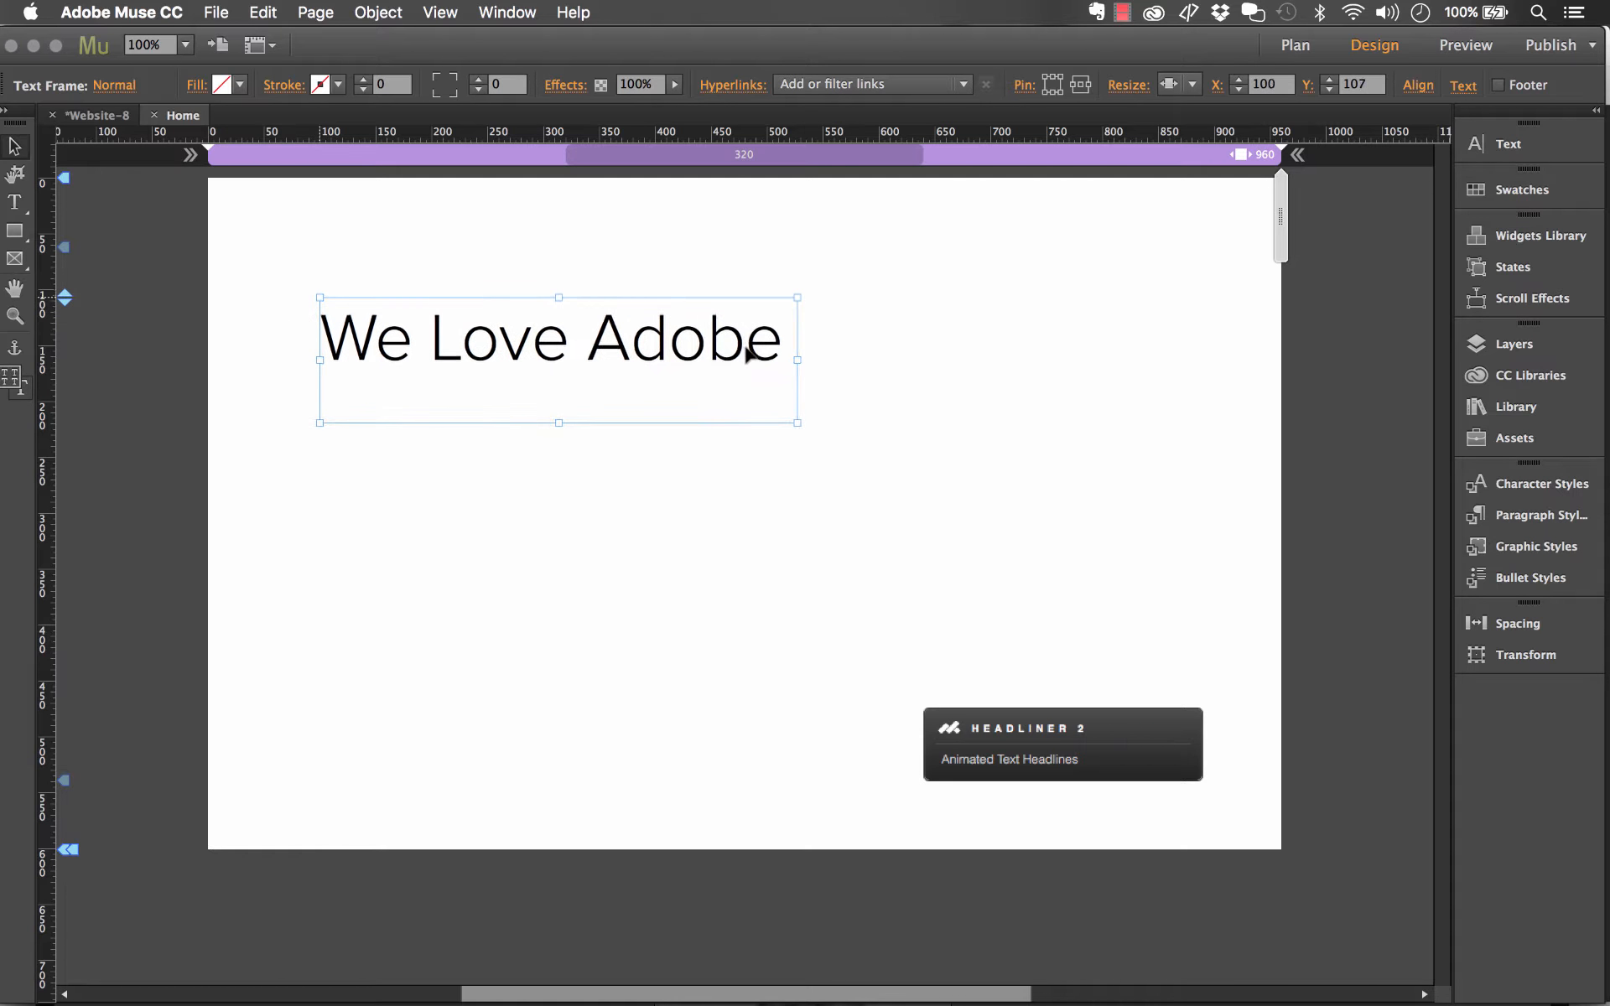
{"action": "left_click", "coordinate": [715, 531]}
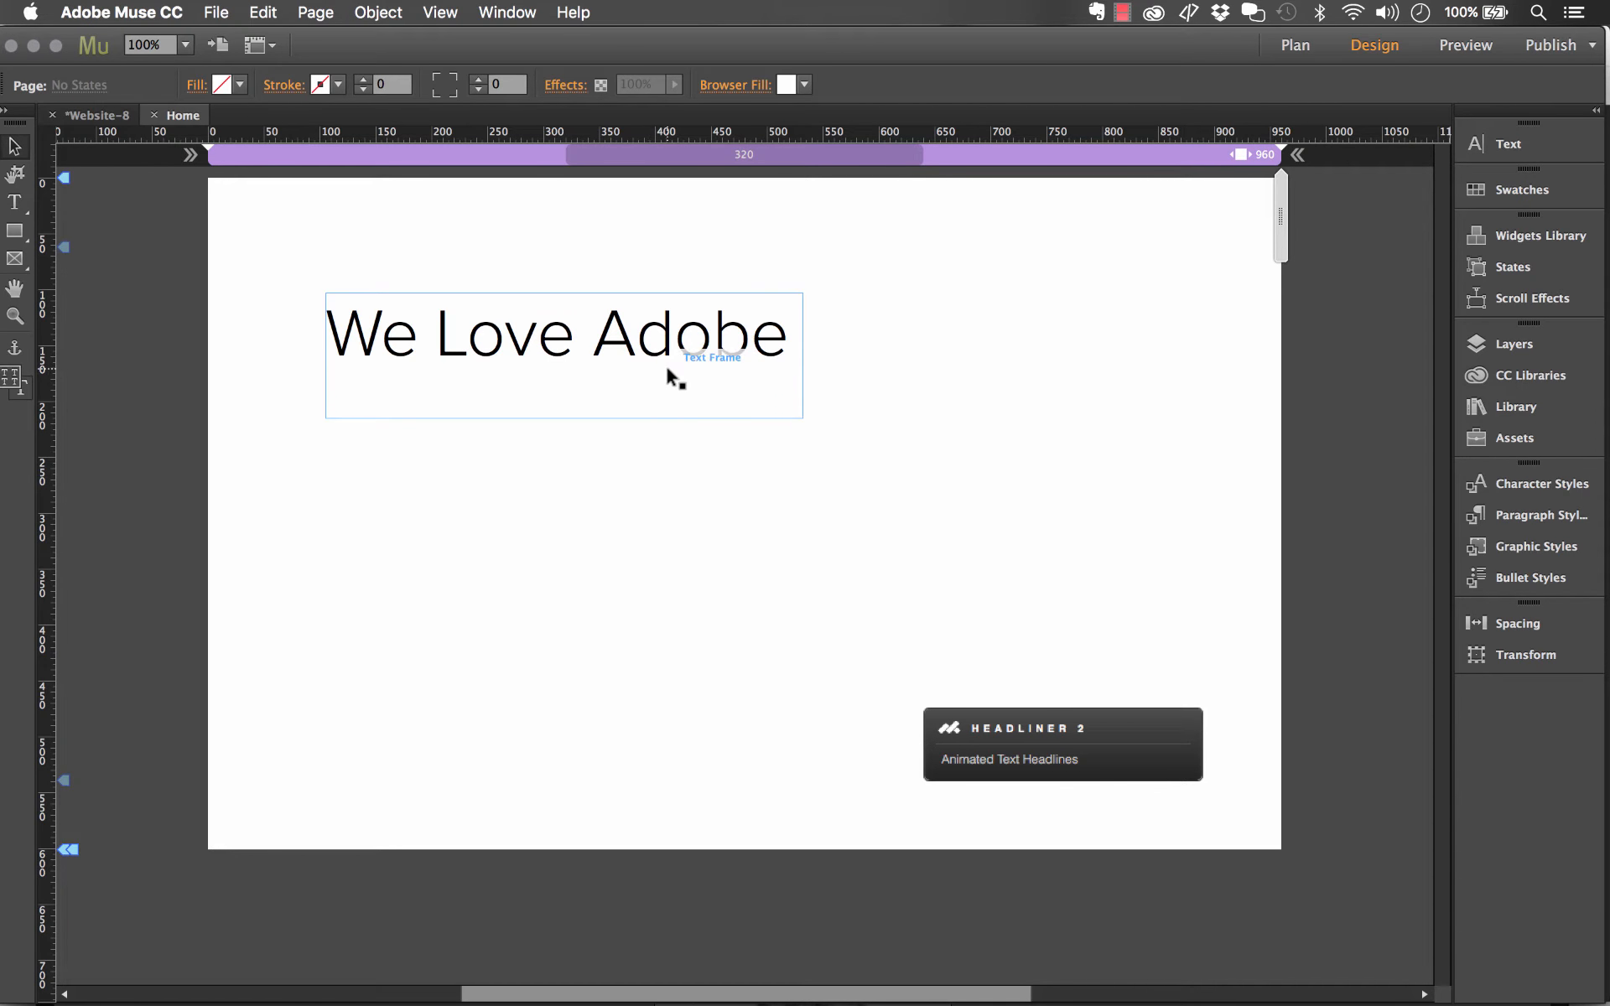
{"action": "left_click", "coordinate": [623, 362]}
{"action": "left_click_drag", "start_coordinate": [564, 416], "coordinate": [563, 382]}
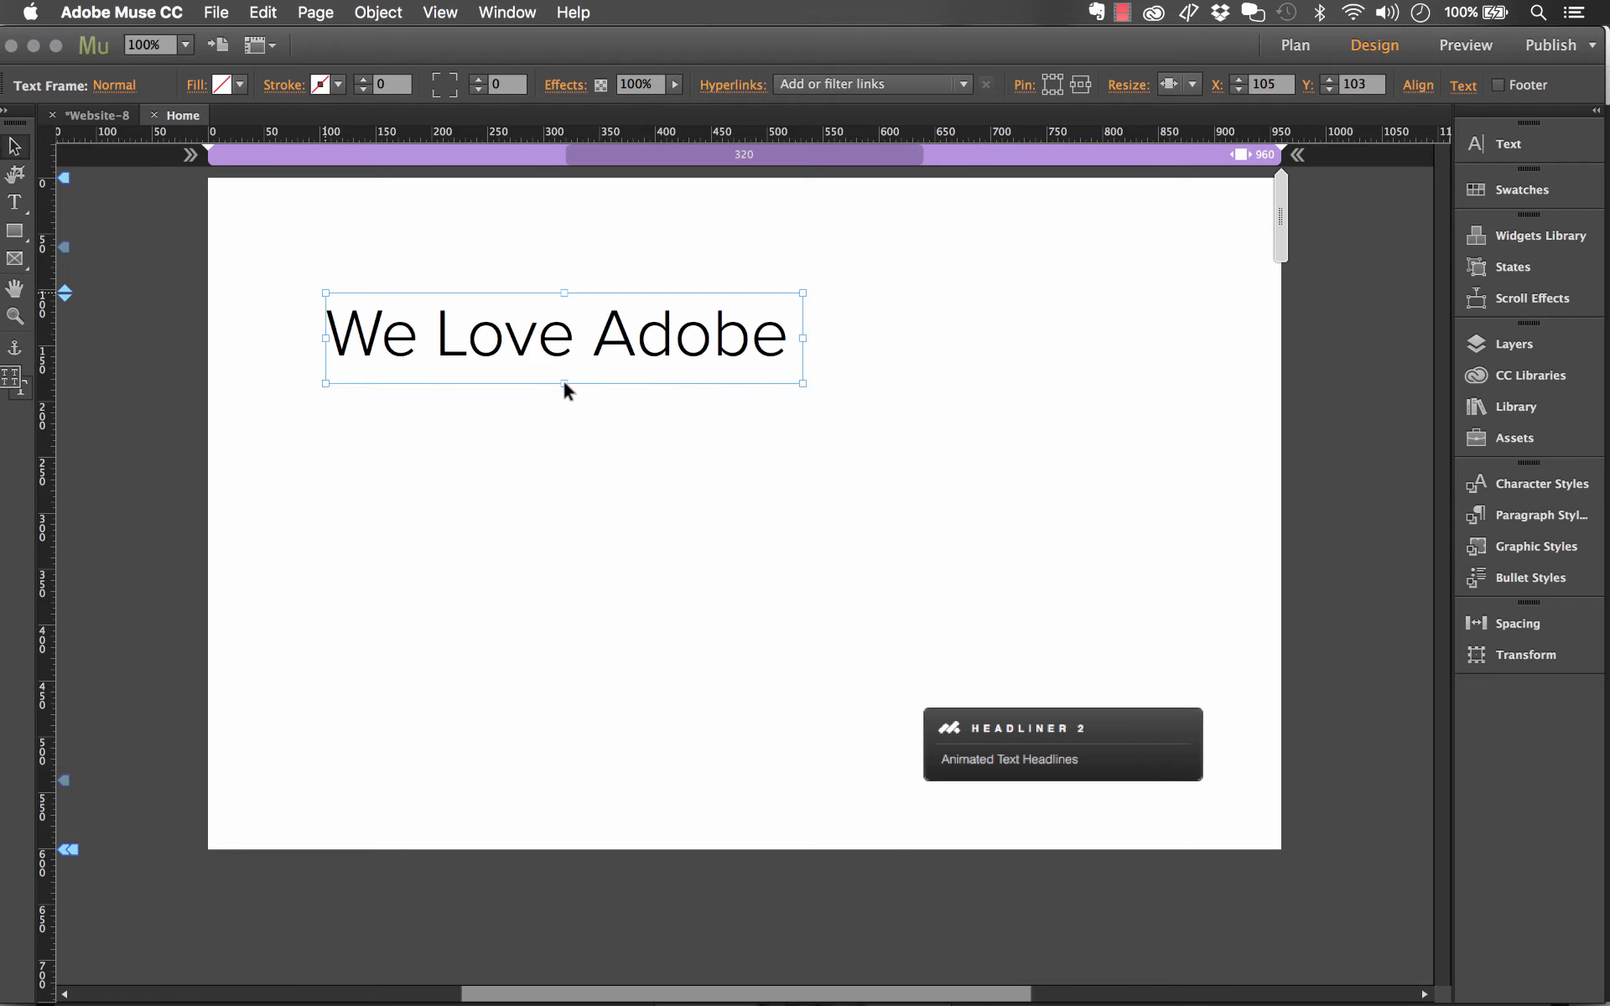
Paste three copies of the "We Love Adobe" frame and stack them in an aligned column beneath the original at X 87
{"action": "left_click", "coordinate": [747, 452]}
{"action": "key", "text": "super+v"}
{"action": "left_click", "coordinate": [787, 700]}
{"action": "key", "text": "super+v"}
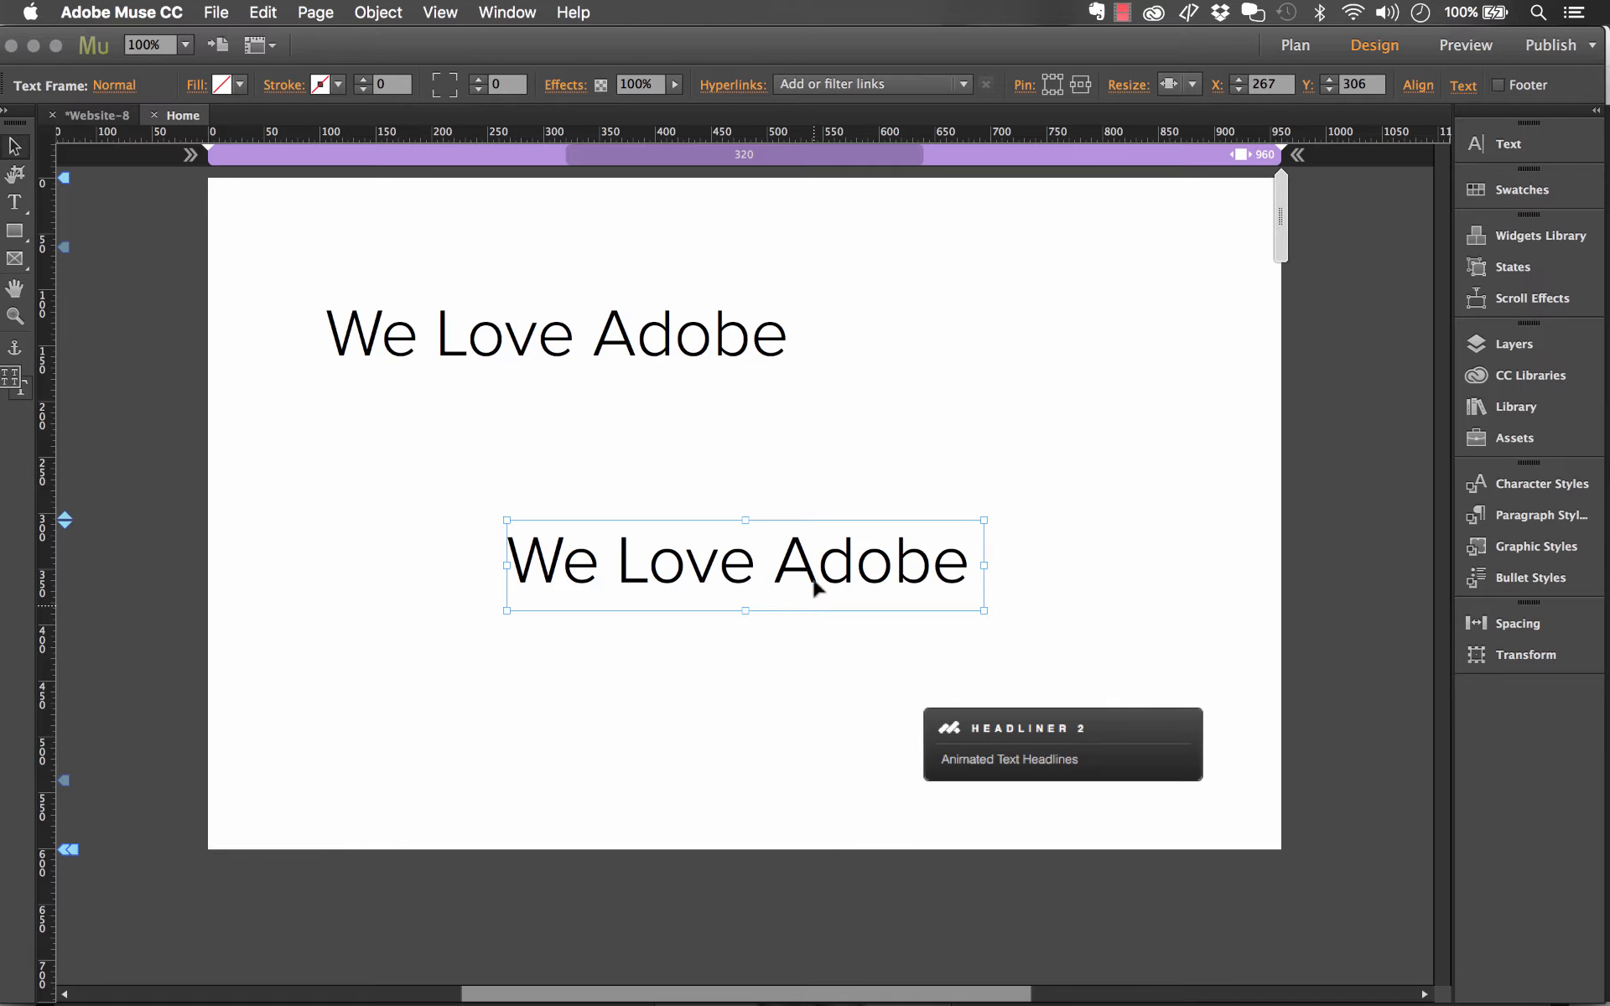
{"action": "left_click_drag", "start_coordinate": [813, 587], "coordinate": [612, 484]}
{"action": "left_click_drag", "start_coordinate": [772, 564], "coordinate": [565, 546]}
{"action": "left_click", "coordinate": [600, 651]}
{"action": "key", "text": "super+v"}
{"action": "left_click_drag", "start_coordinate": [810, 561], "coordinate": [610, 646]}
Move the uppermost copy up to Y 198 to even out the spacing between the three copies
{"action": "left_click", "coordinate": [618, 537]}
{"action": "left_click", "coordinate": [635, 444]}
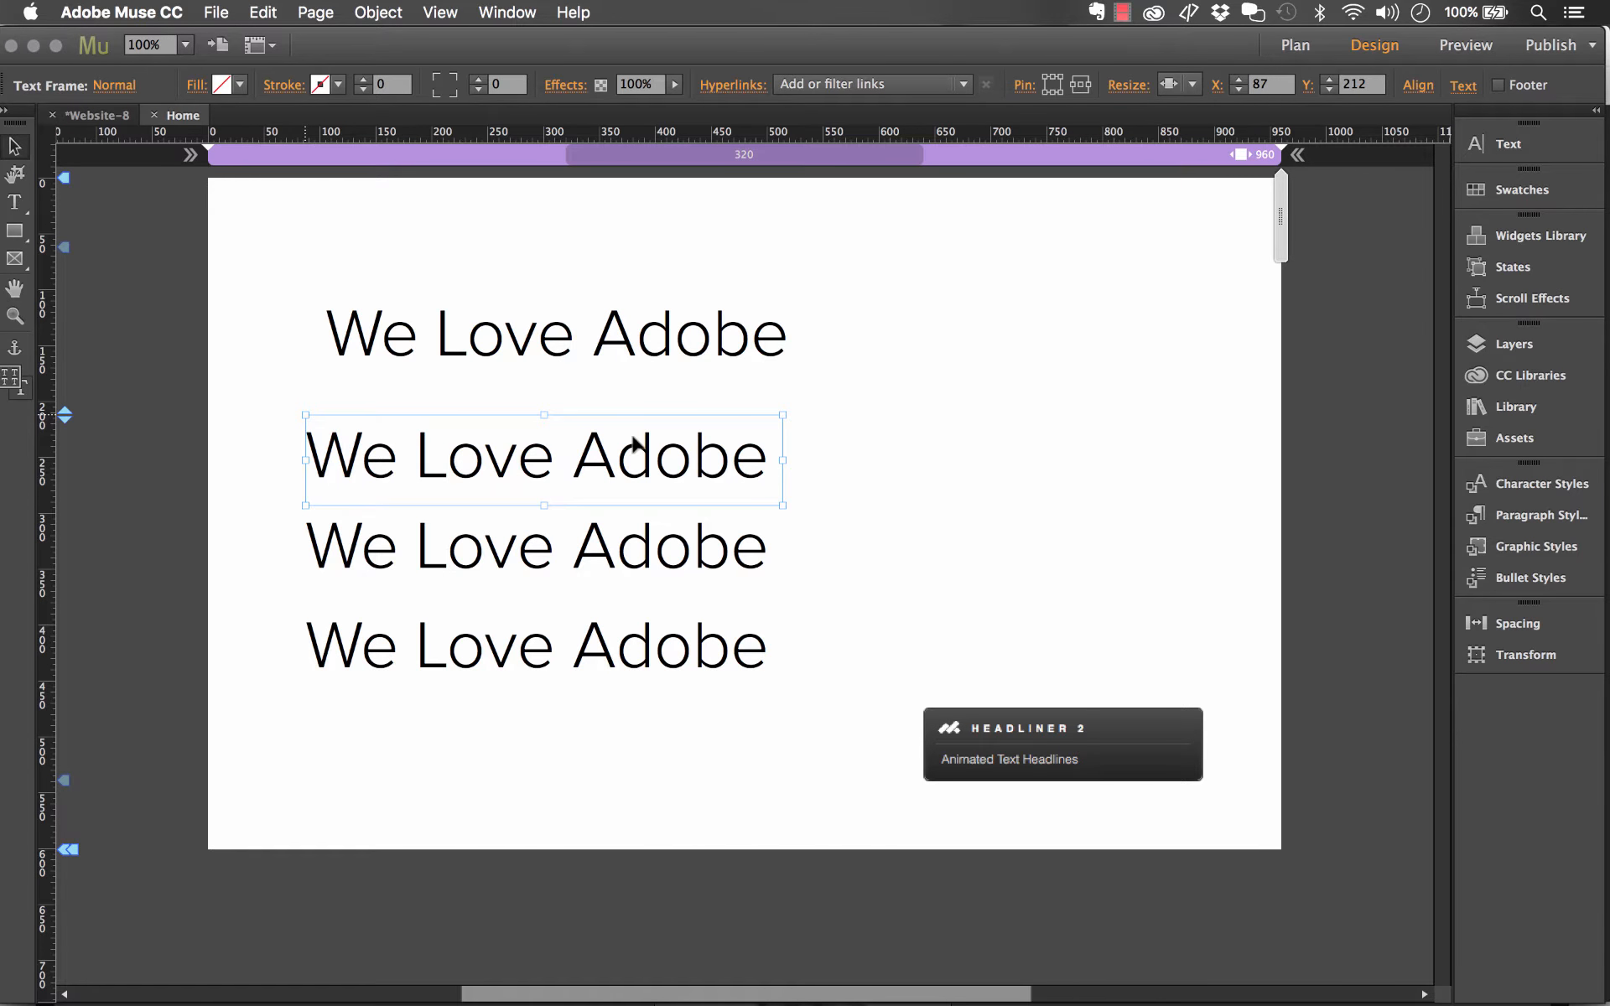
{"action": "left_click_drag", "start_coordinate": [639, 456], "coordinate": [632, 441]}
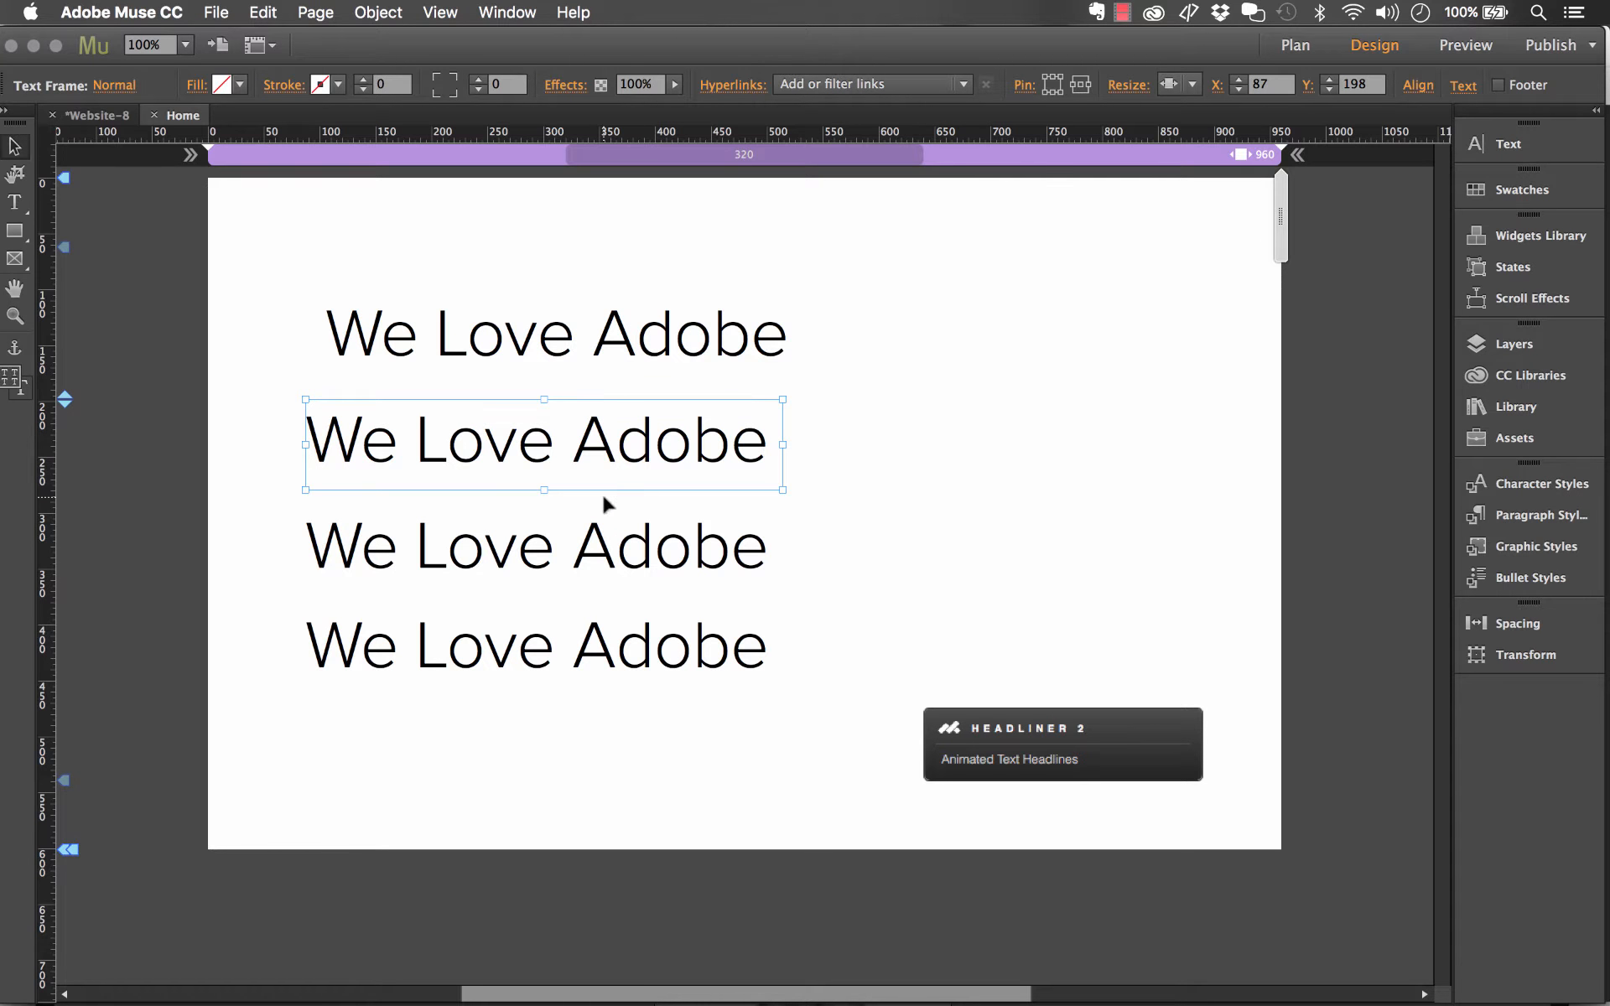
Replace the text of the three copies, from top to bottom, with "Muse", "Photoshop" and "Illustrator"
{"action": "triple_click", "coordinate": [552, 456]}
{"action": "type", "text": "Muse"}
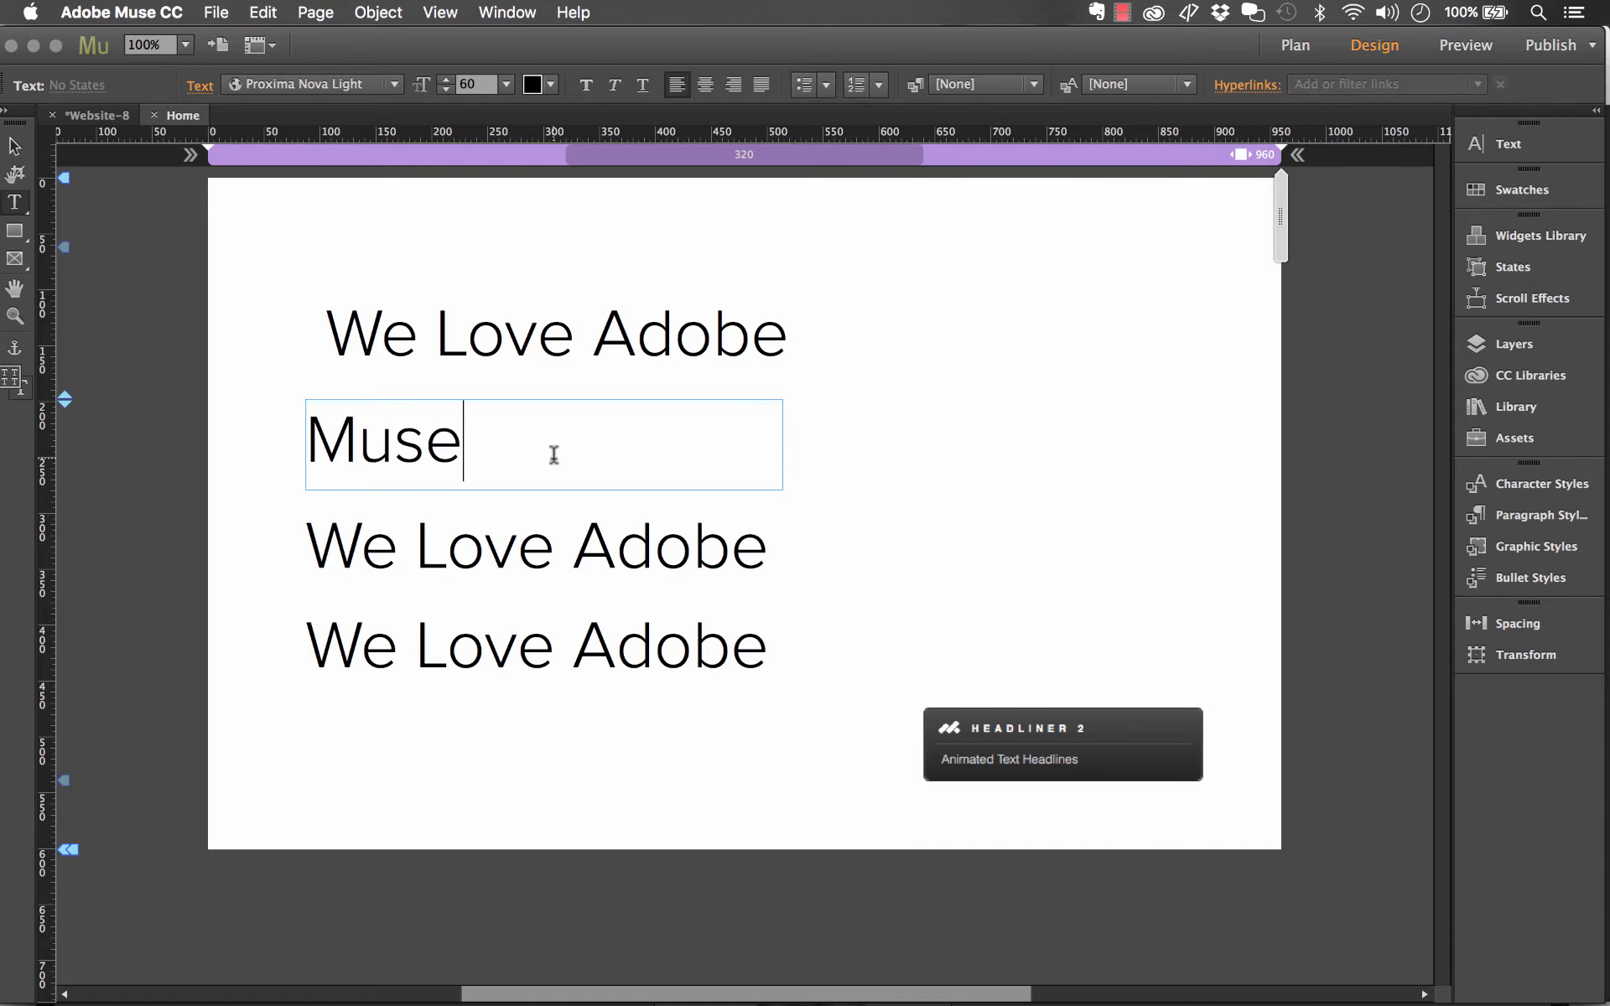
{"action": "triple_click", "coordinate": [564, 545]}
{"action": "type", "text": "Photosh"}
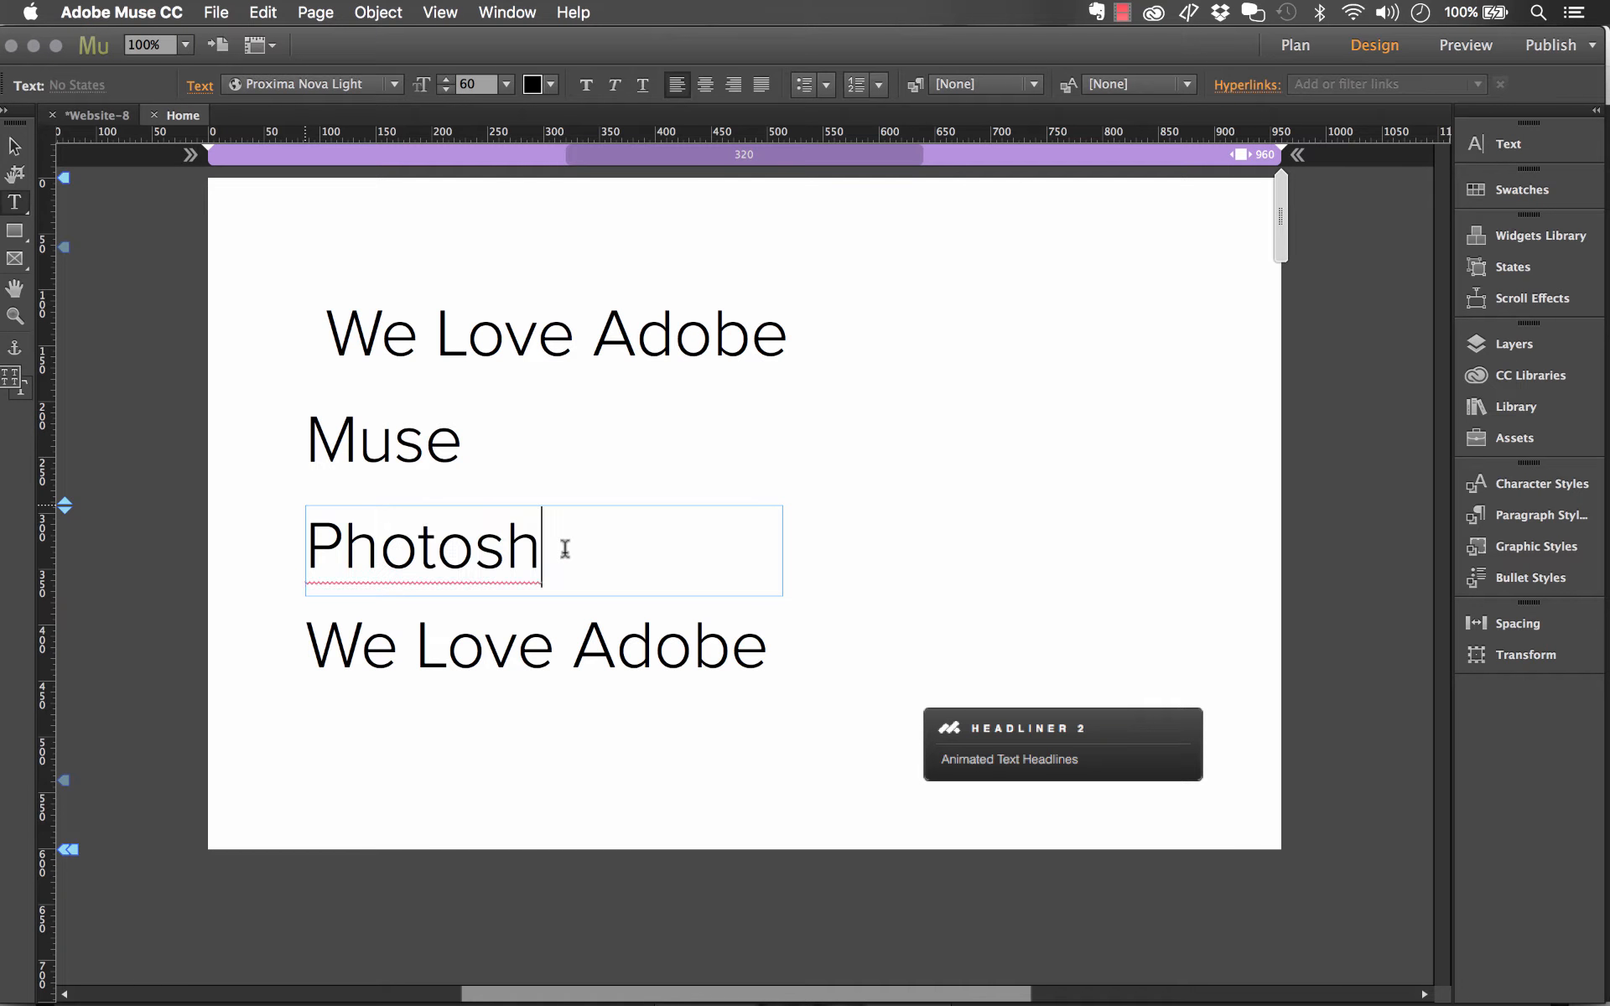
{"action": "type", "text": "op"}
{"action": "triple_click", "coordinate": [582, 649]}
{"action": "type", "text": "Il"}
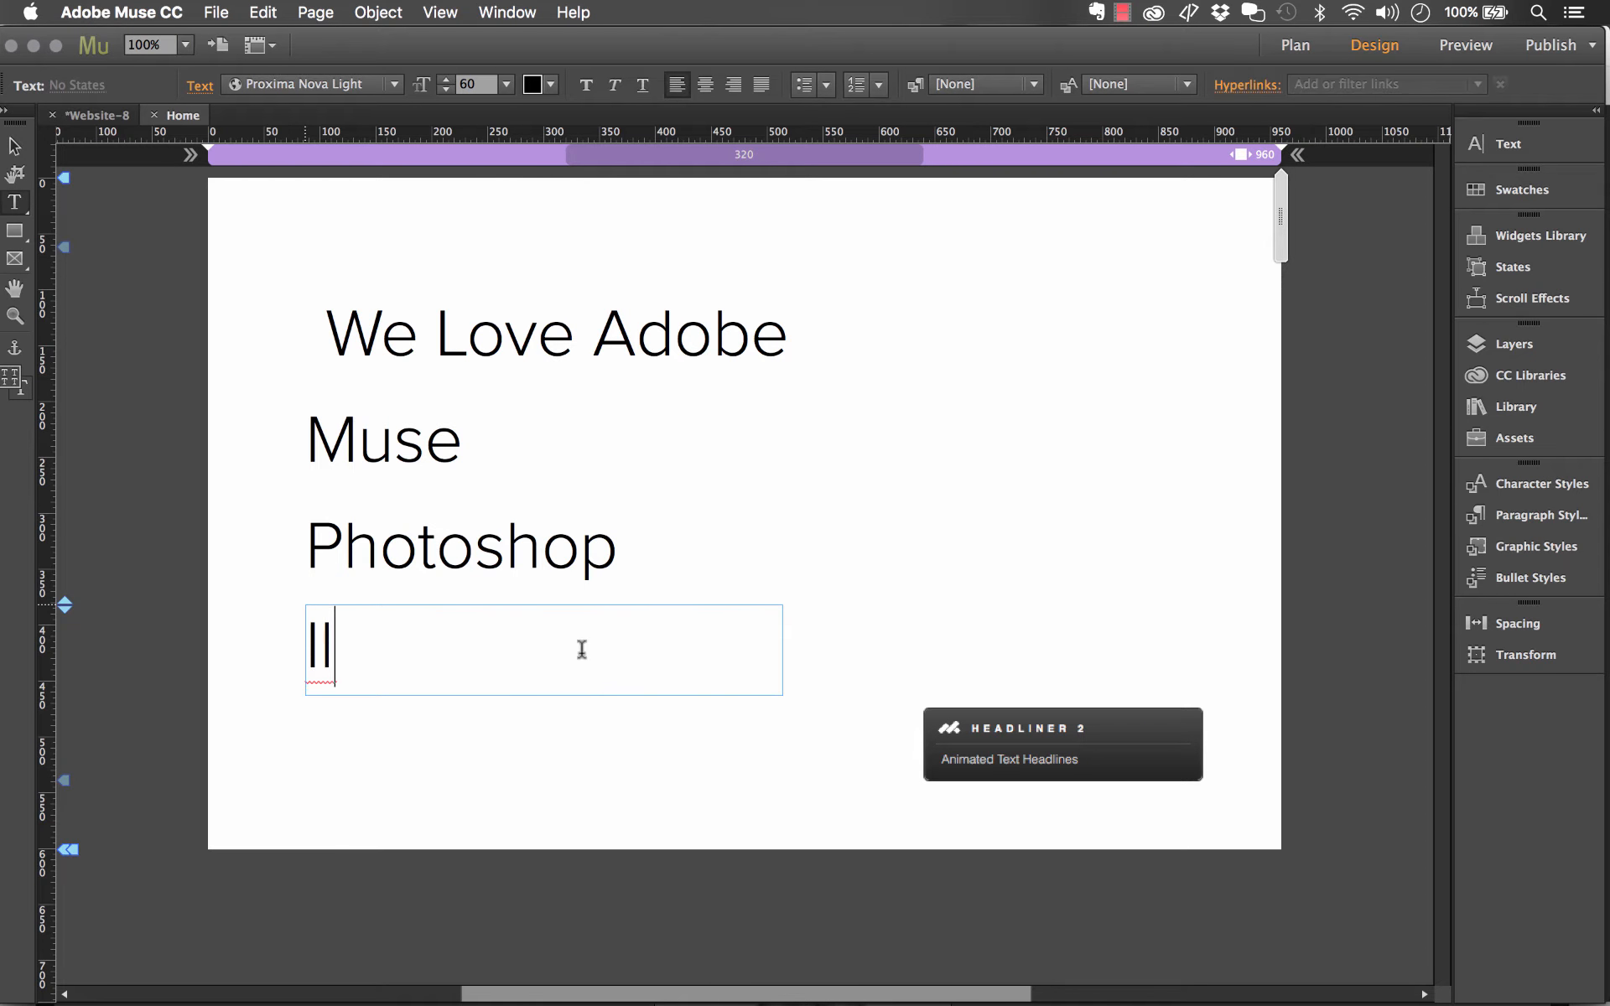
{"action": "type", "text": "lustrator"}
Change the font of the word "Muse" to Proxima Nova Black
{"action": "left_click", "coordinate": [392, 444]}
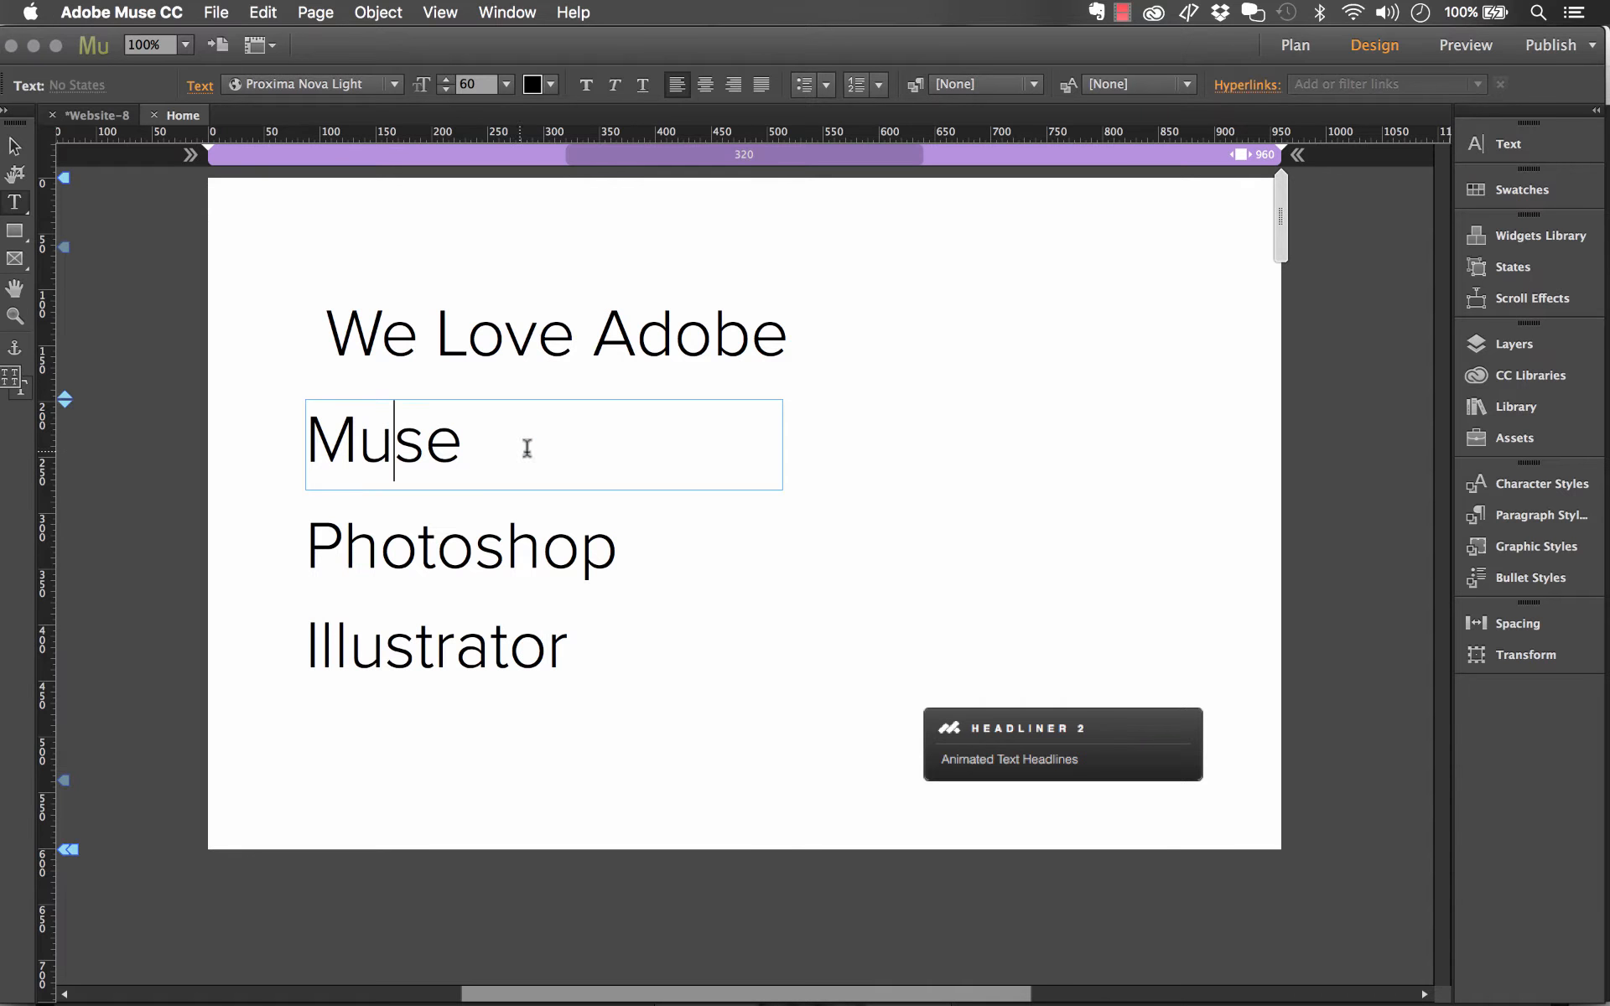
{"action": "triple_click", "coordinate": [526, 448]}
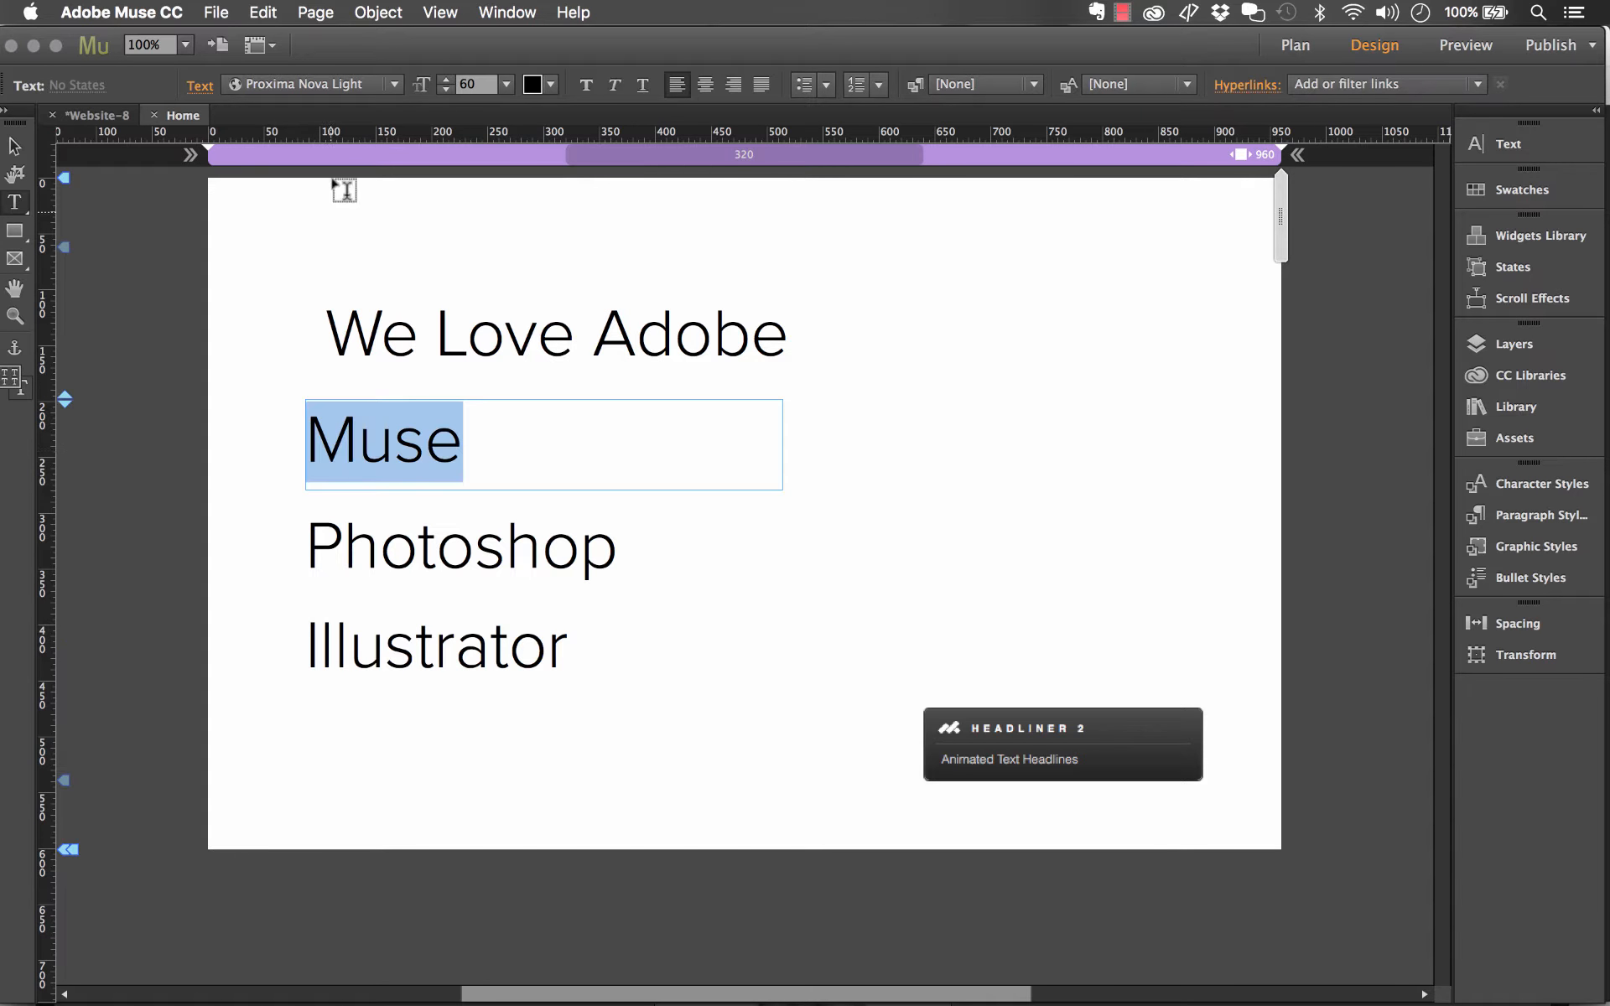
{"action": "left_click", "coordinate": [394, 83]}
{"action": "left_click", "coordinate": [349, 213]}
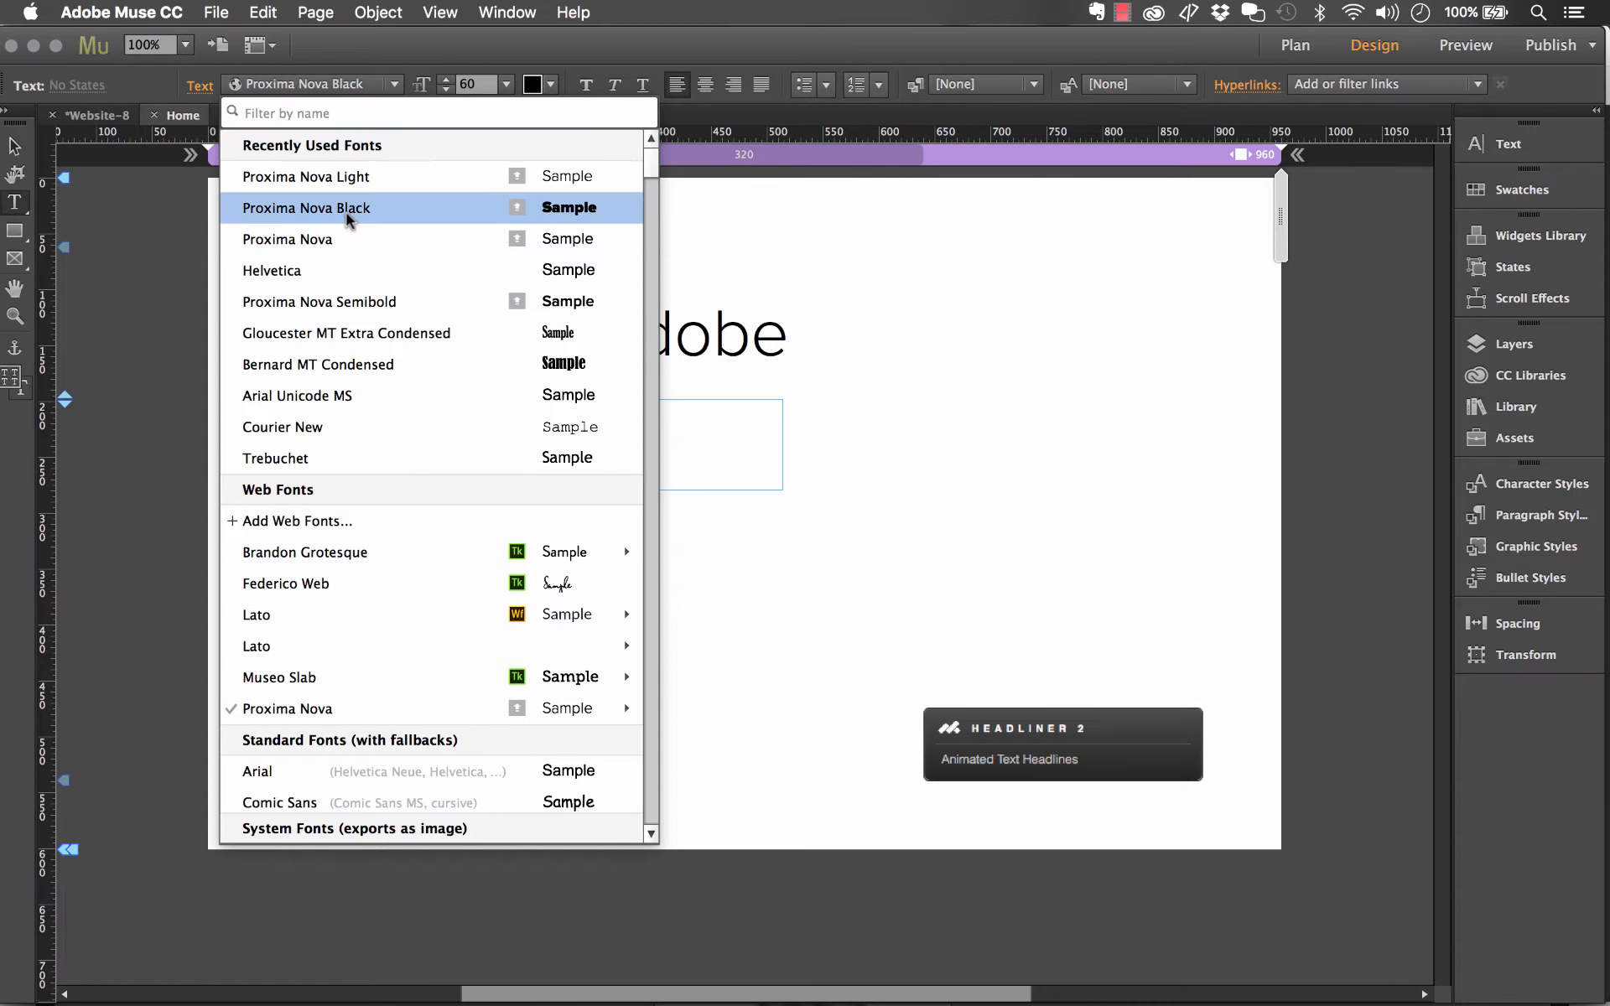
Colour the word "Muse" with the light green swatch R=140 G=198 B=63
{"action": "left_click", "coordinate": [550, 84]}
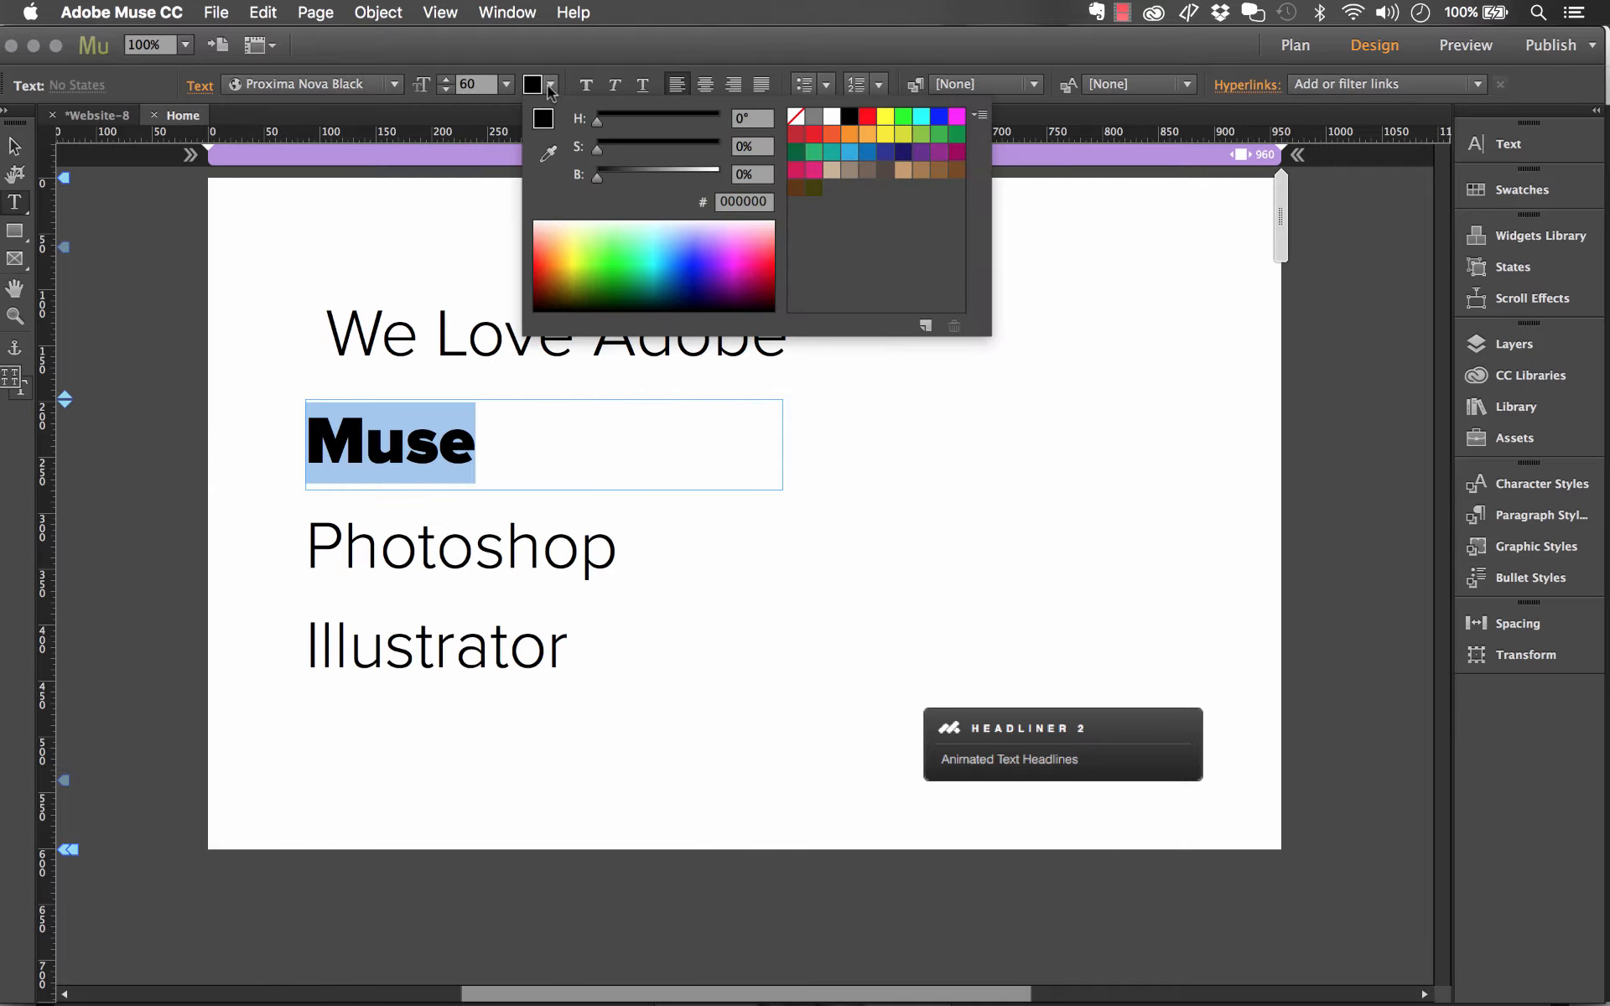
{"action": "left_click", "coordinate": [920, 134]}
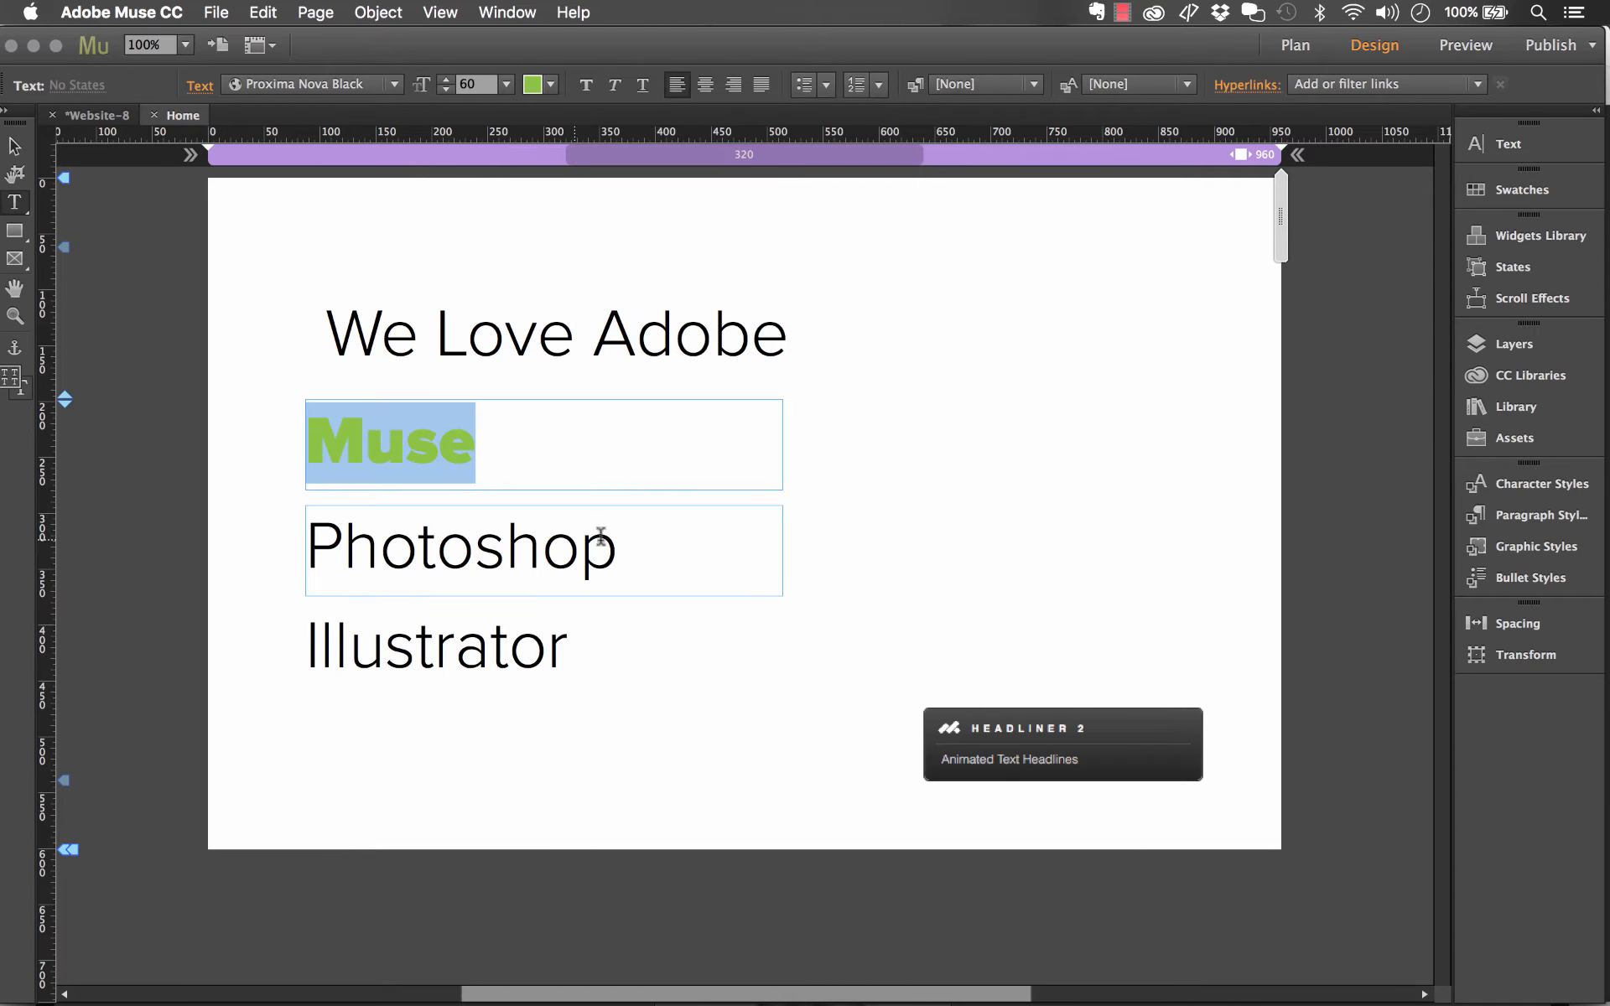
Set the word "Photoshop" in Proxima Nova Black with the dark blue swatch R=46 G=49 B=146
{"action": "left_click_drag", "start_coordinate": [618, 546], "coordinate": [287, 542]}
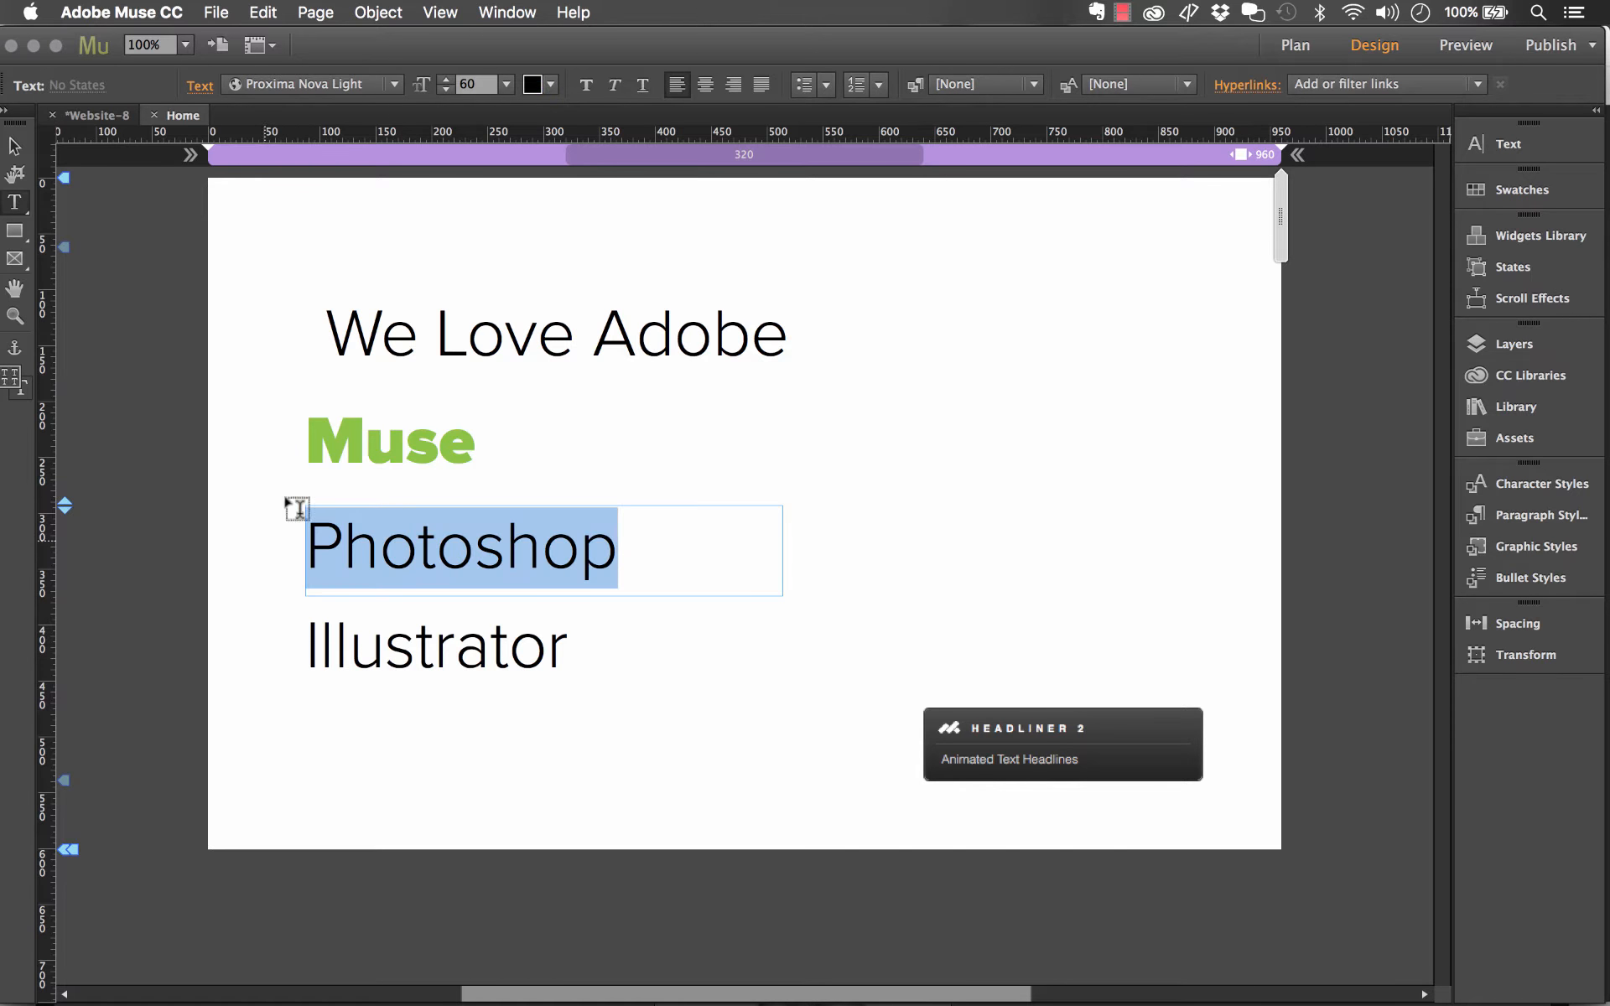
{"action": "left_click", "coordinate": [394, 84]}
{"action": "scroll", "coordinate": [419, 167], "scroll_direction": "up", "scroll_amount": 3}
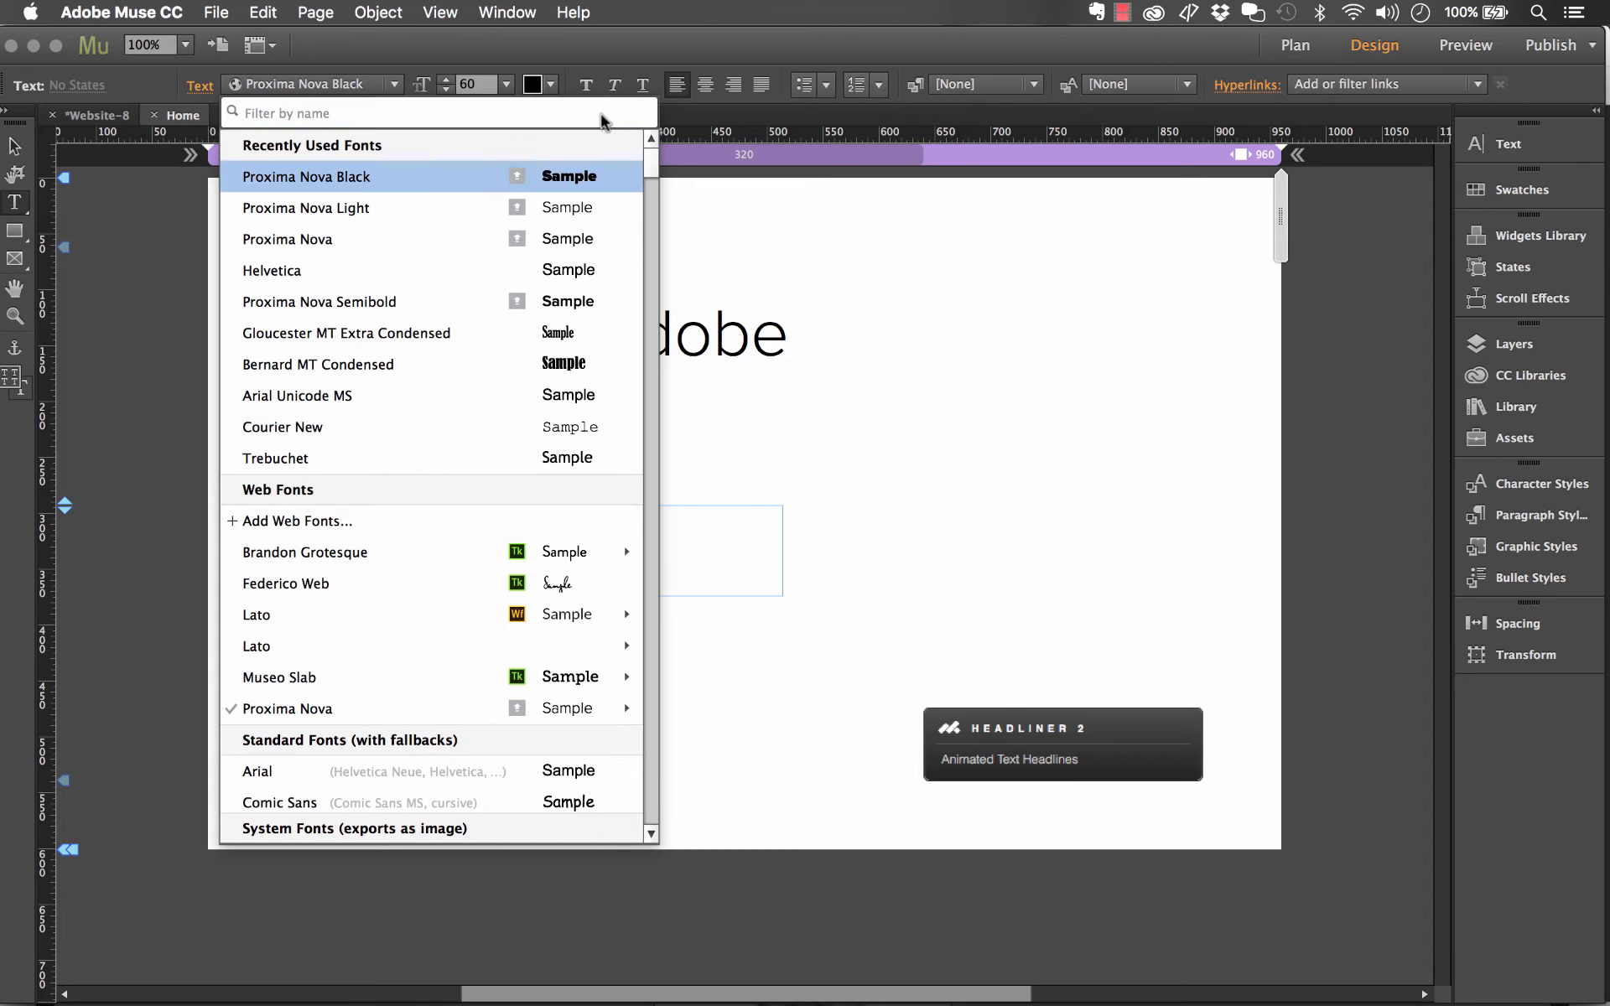
{"action": "left_click", "coordinate": [550, 84]}
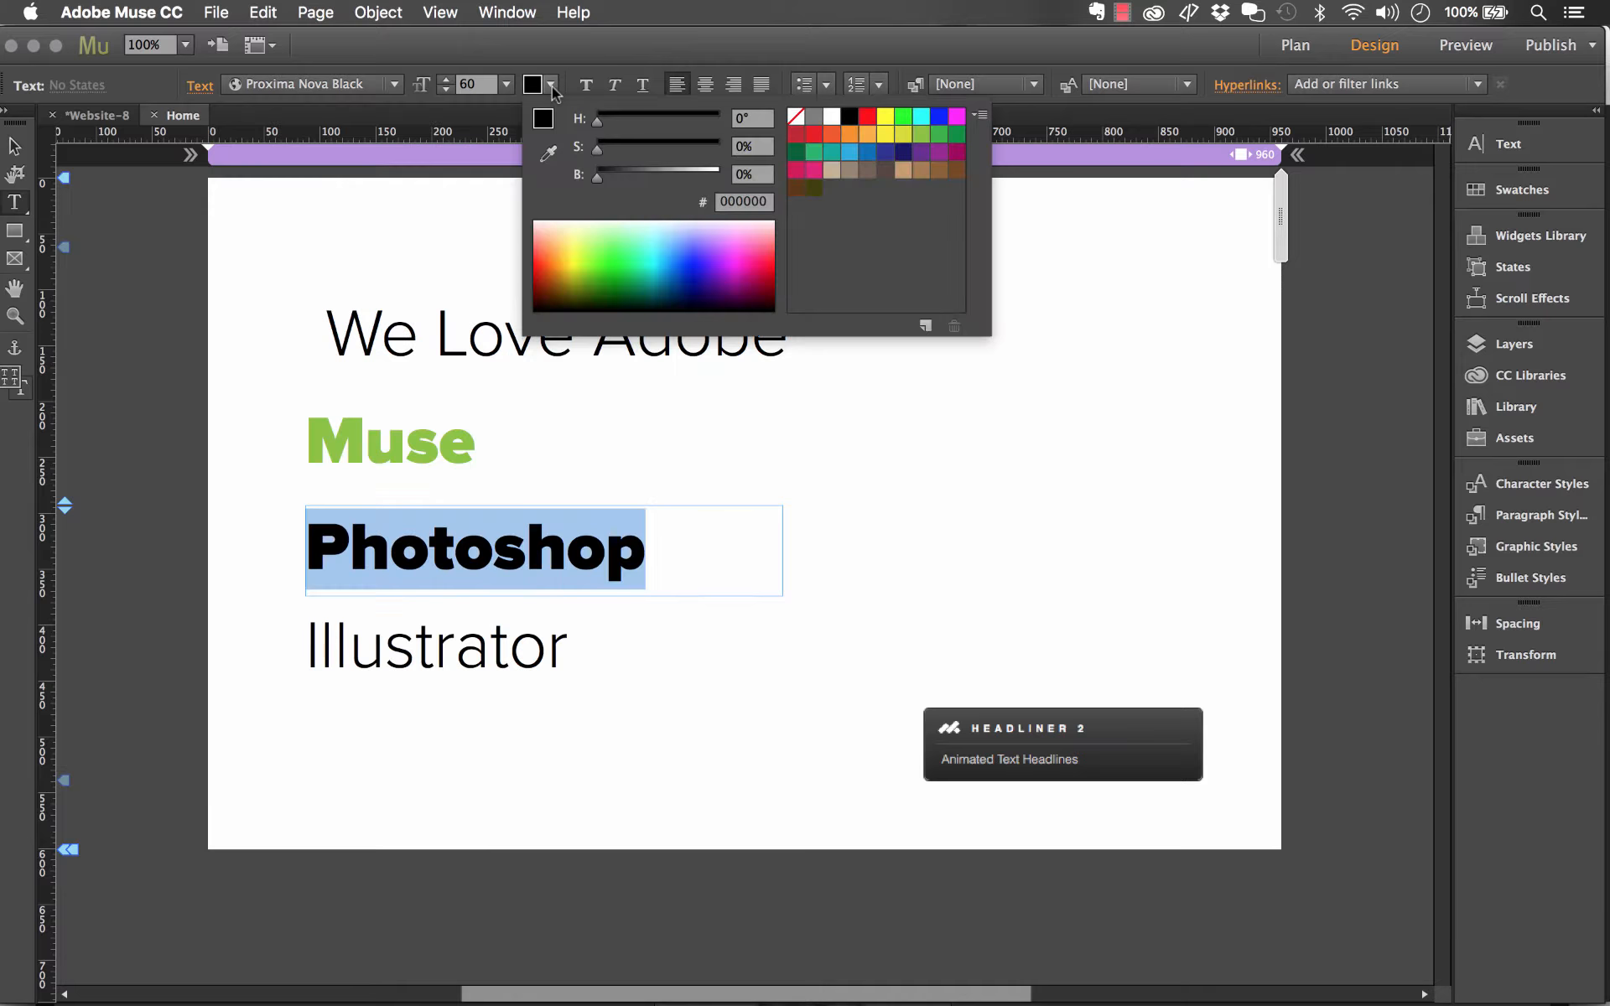
{"action": "left_click", "coordinate": [886, 168]}
Set the word "Illustrator" in Proxima Nova Black with the orange swatch R=247 G=147 B=30
{"action": "left_click", "coordinate": [467, 671]}
{"action": "left_click", "coordinate": [585, 641]}
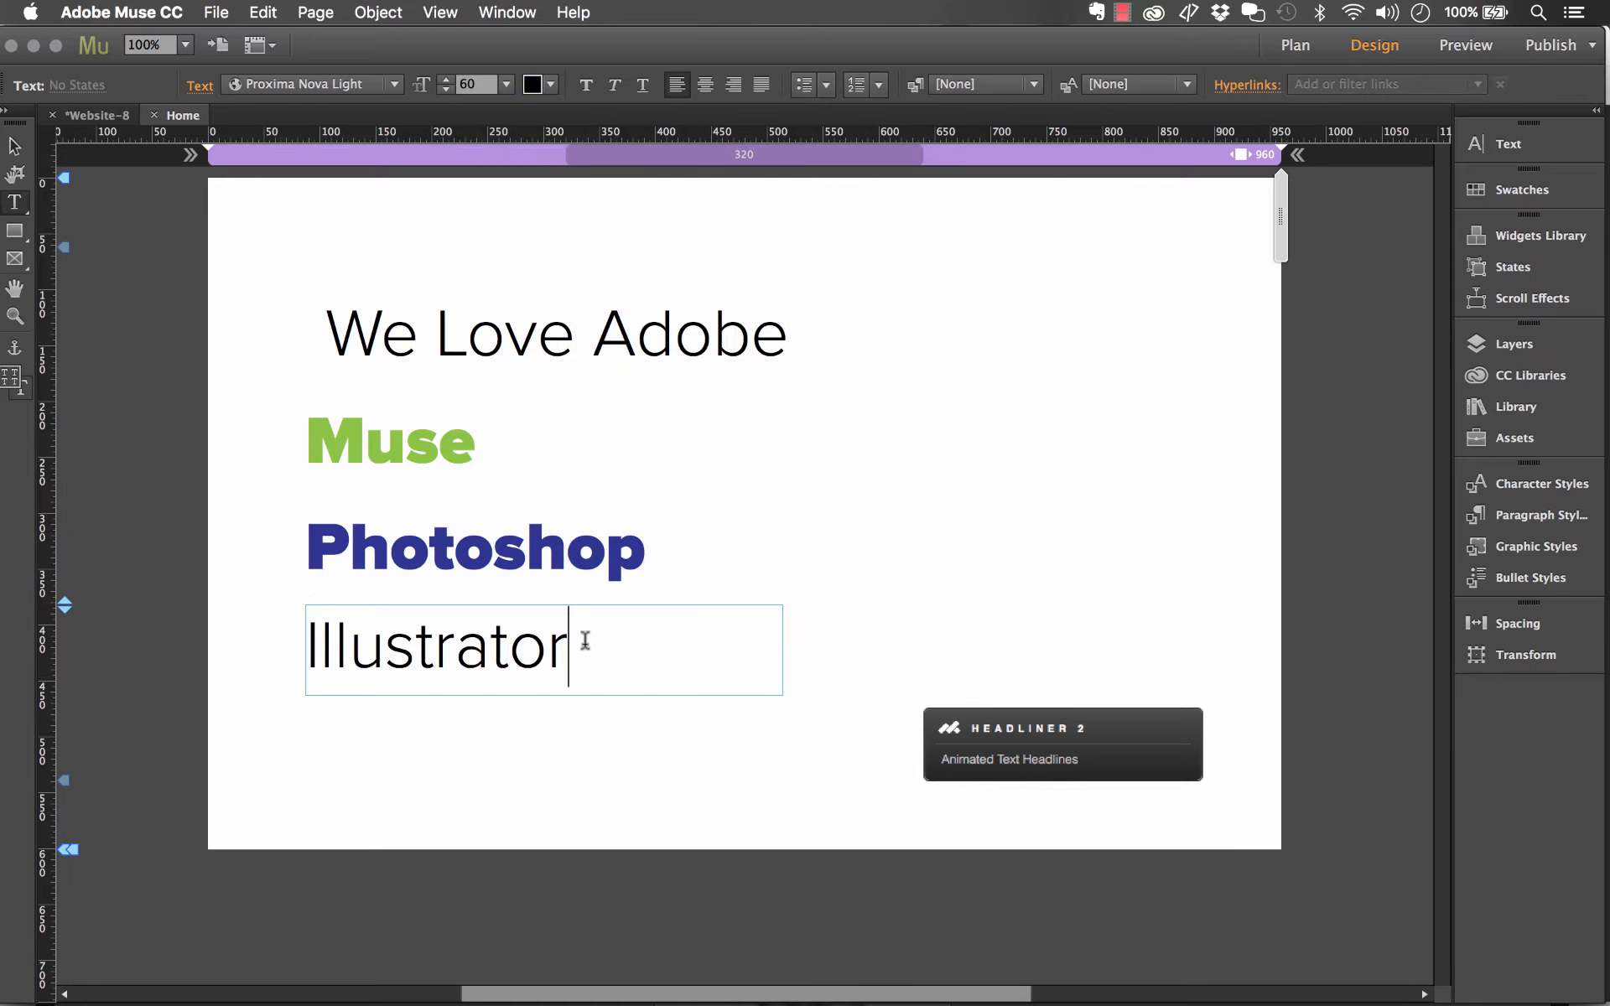
{"action": "left_click_drag", "start_coordinate": [650, 646], "coordinate": [305, 646]}
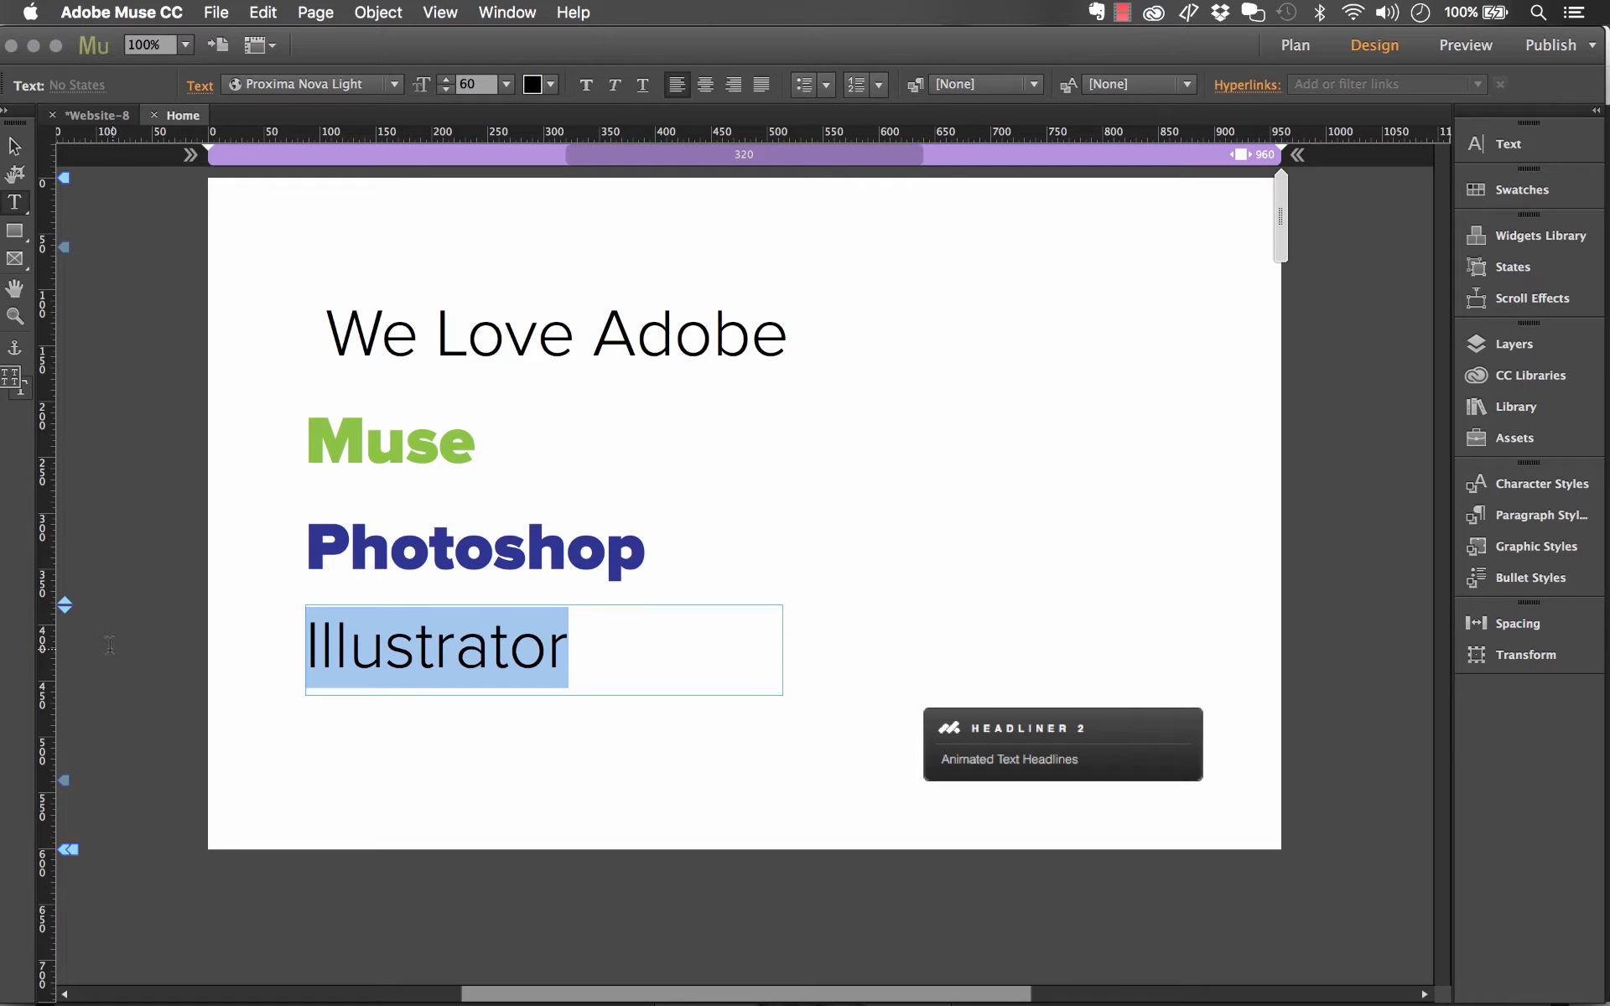
{"action": "left_click", "coordinate": [394, 88]}
{"action": "scroll", "coordinate": [331, 210], "scroll_direction": "up", "scroll_amount": 3}
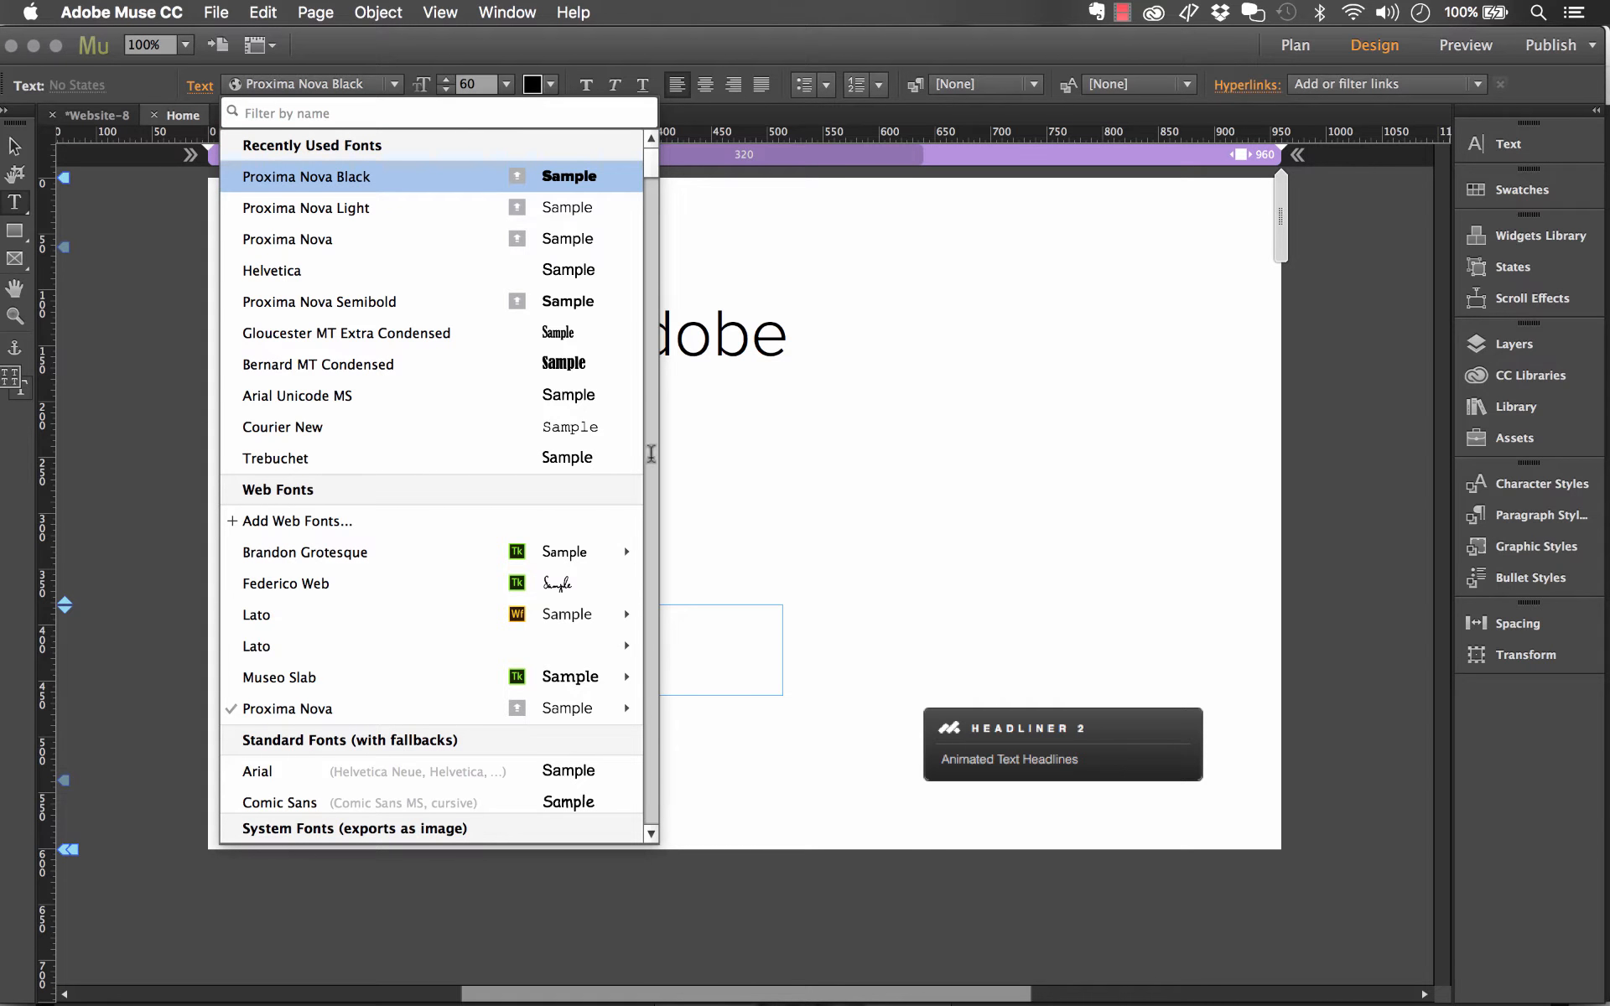
{"action": "key", "text": "Return"}
{"action": "left_click", "coordinate": [550, 84]}
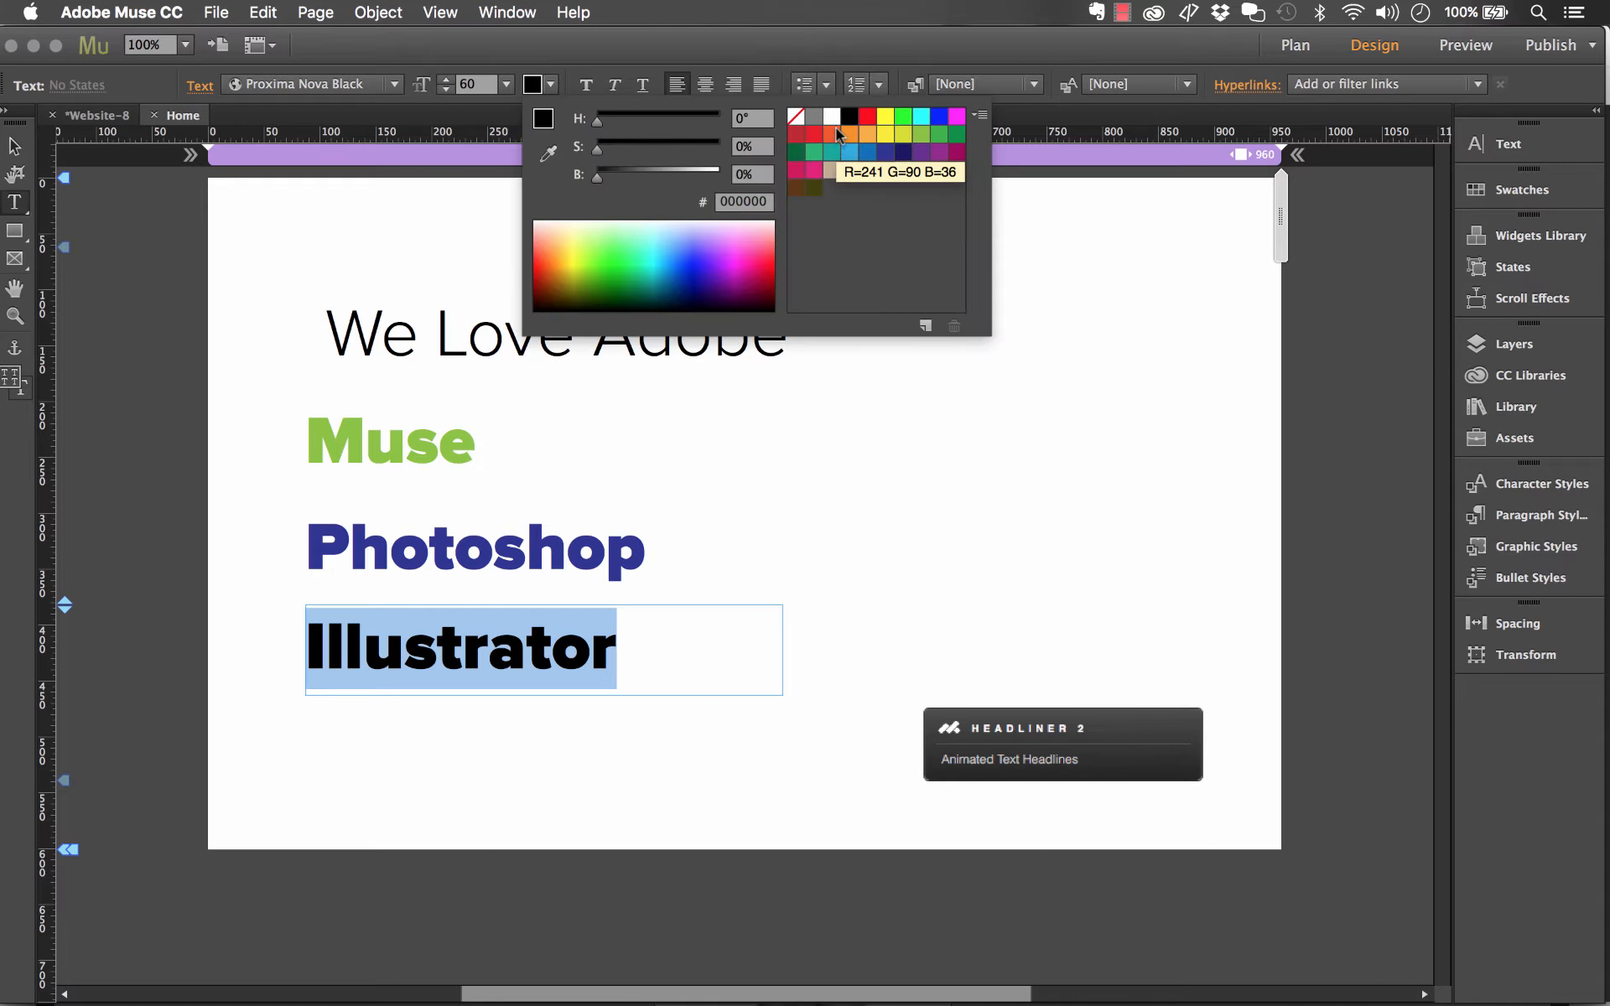
{"action": "left_click", "coordinate": [849, 135]}
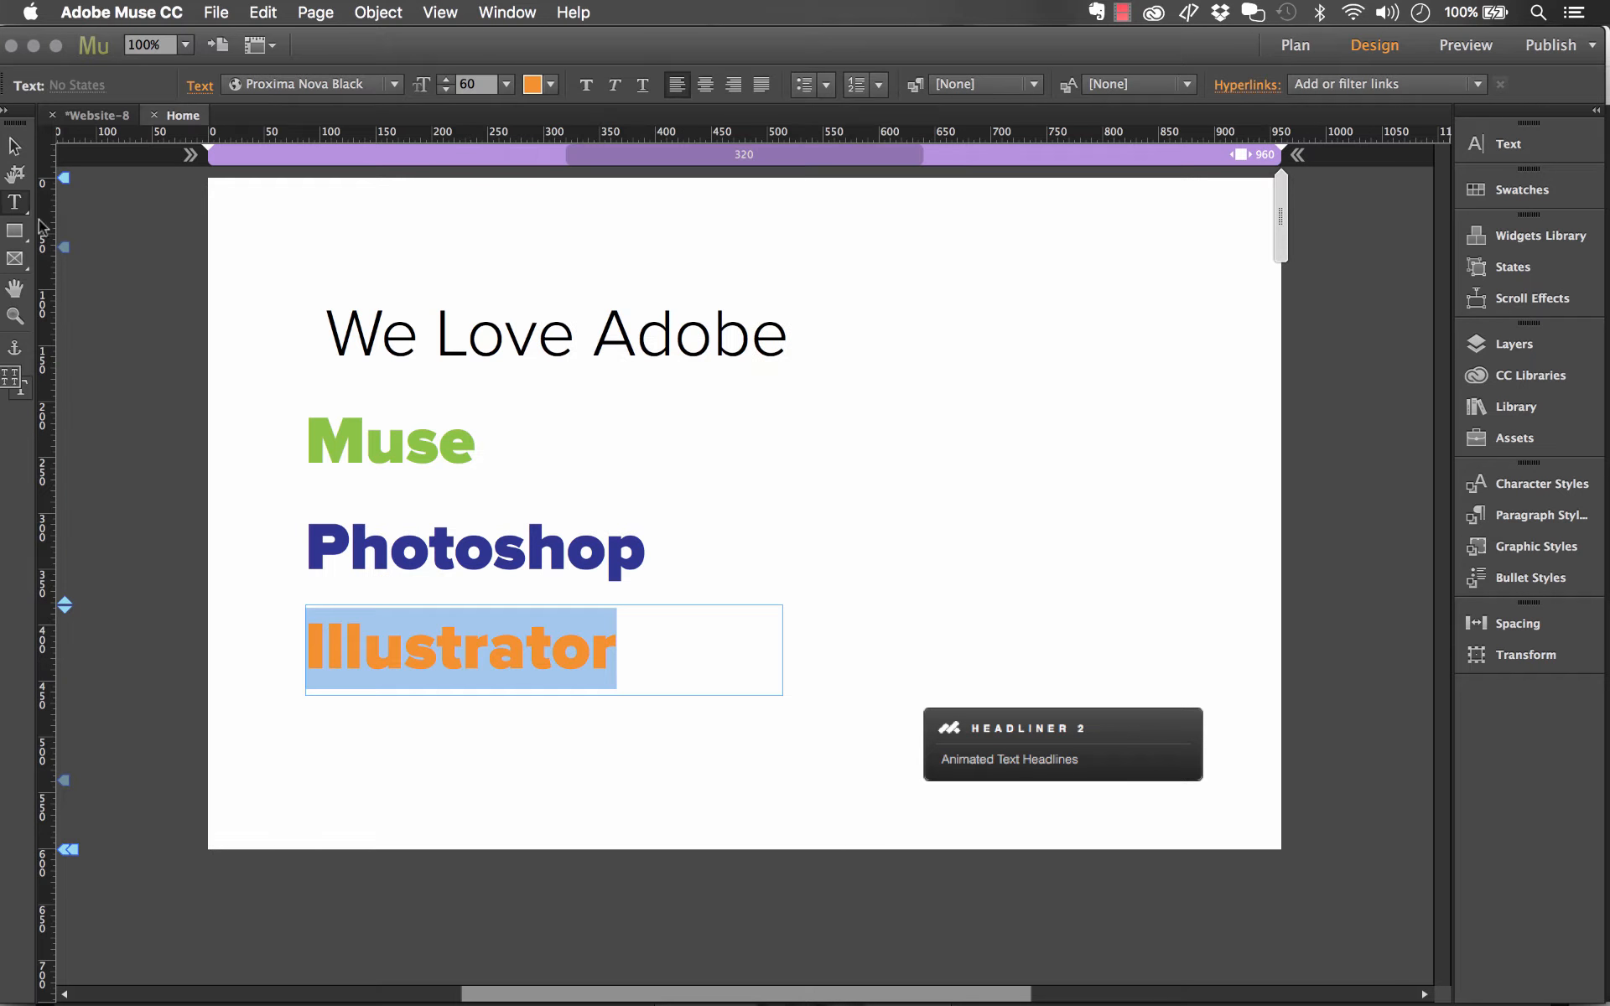
Move the "Muse" text frame down to Y 204 to even out the spacing above "Photoshop"
{"action": "left_click", "coordinate": [14, 146]}
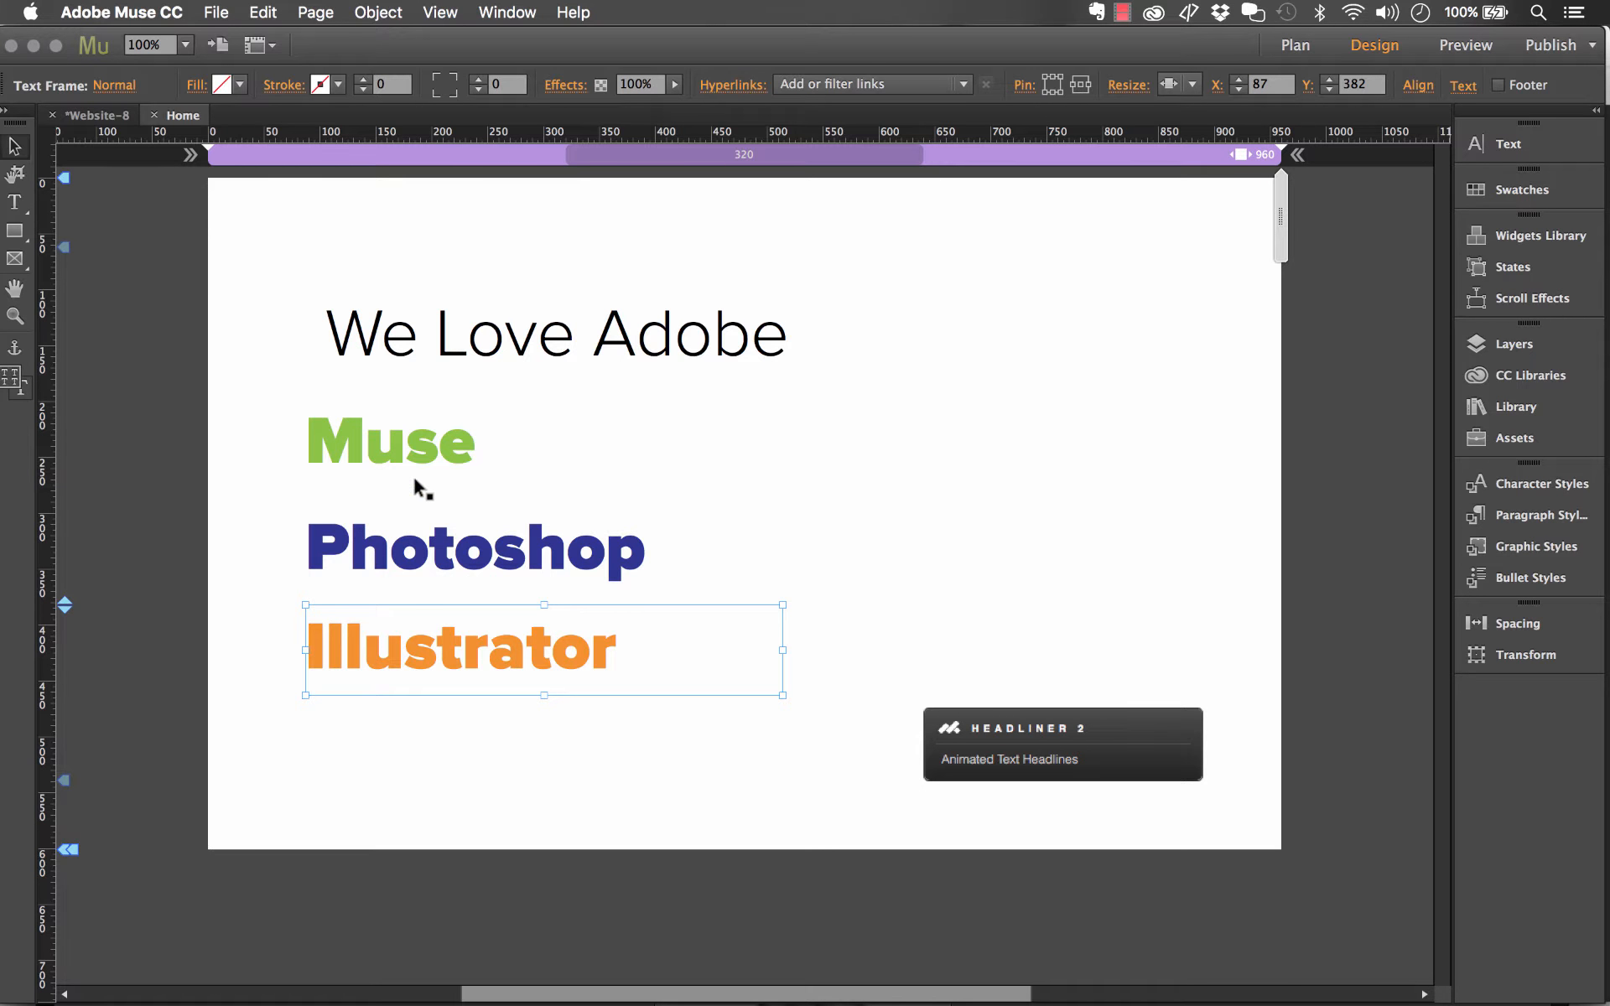
{"action": "left_click", "coordinate": [424, 445]}
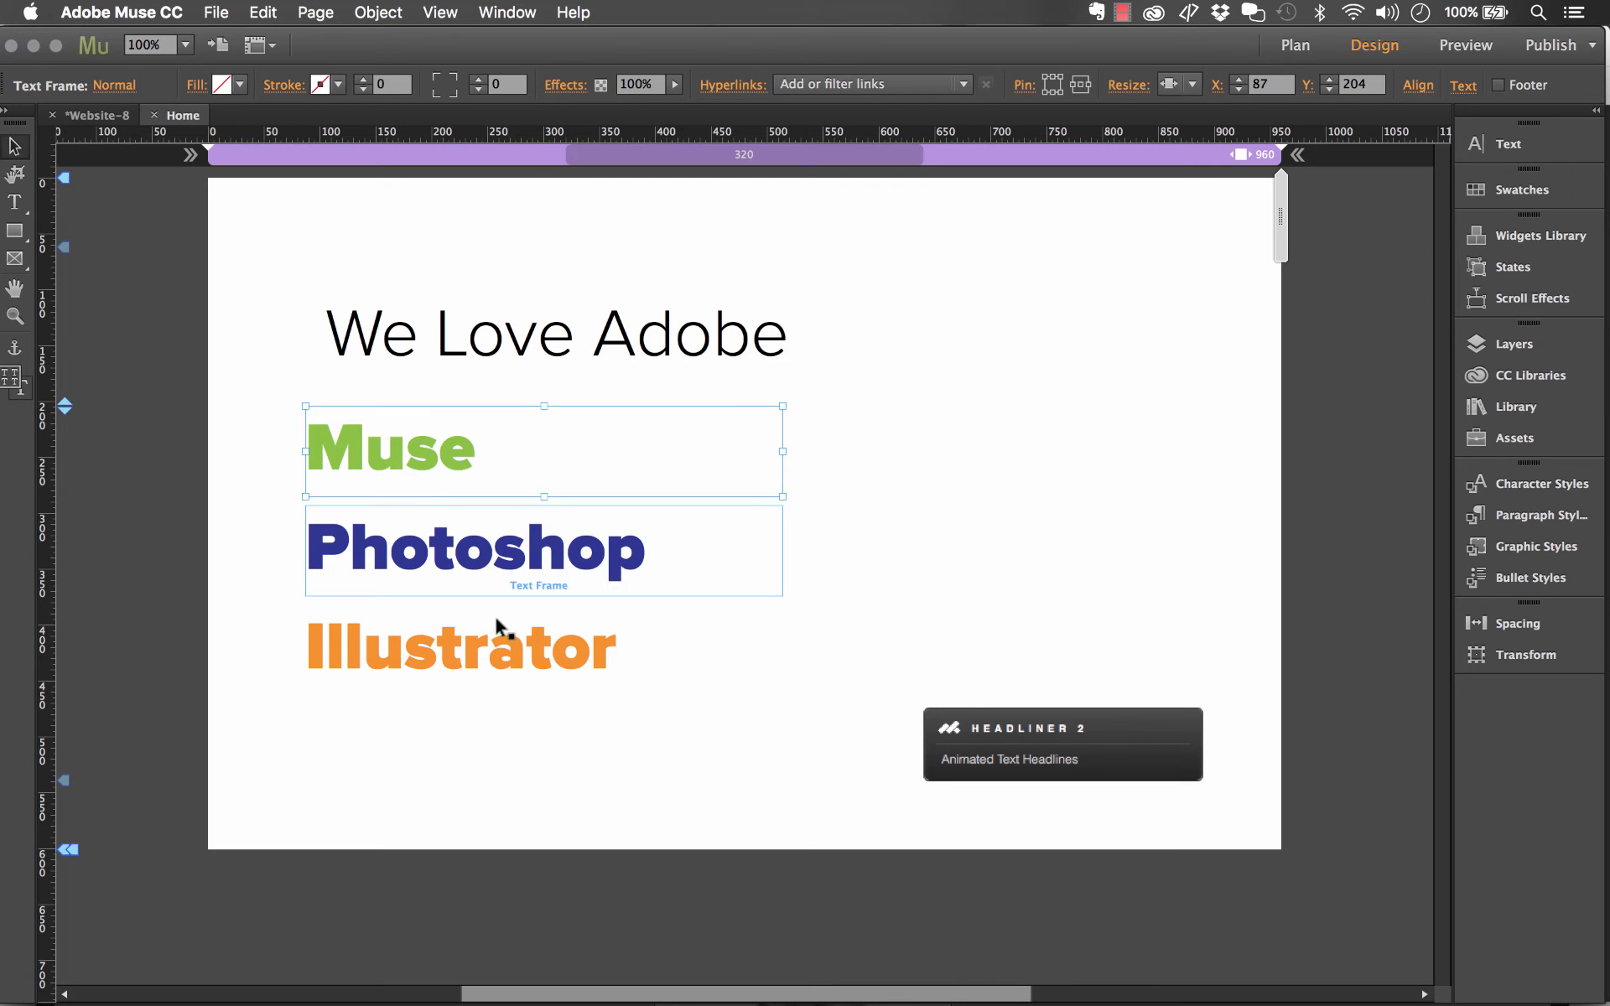
{"action": "left_click", "coordinate": [646, 787]}
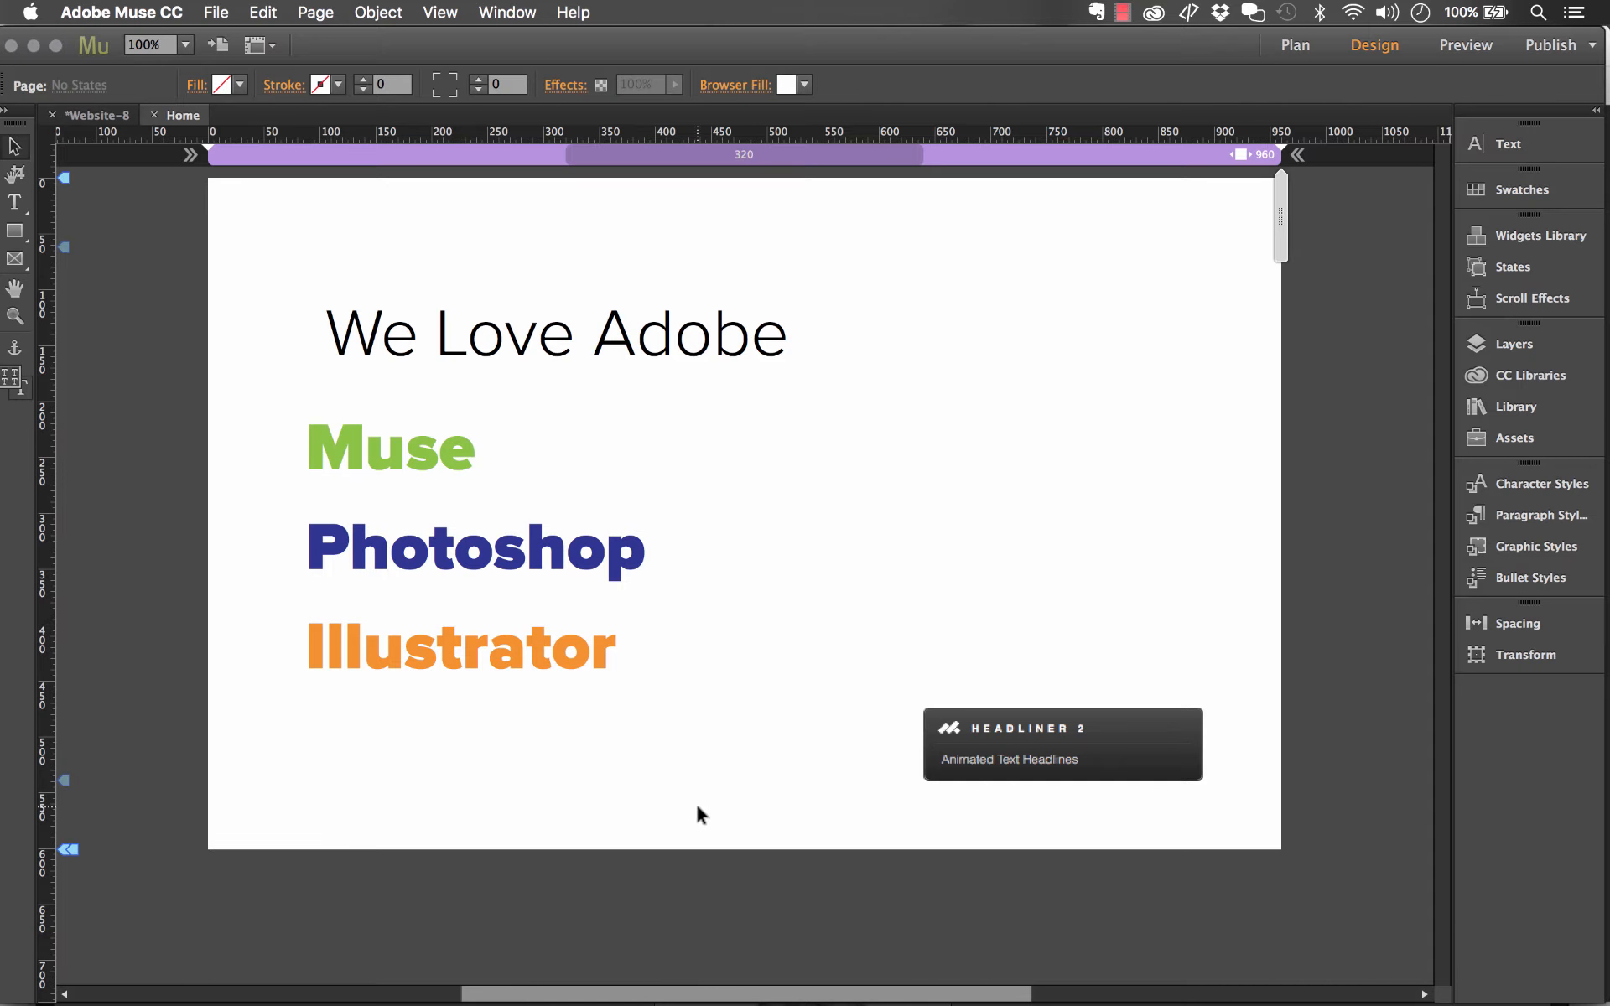
Move the Headliner 2 widget beside "Muse" at X 368, Y 212 and enable Headline 3 in its headlines setup
{"action": "left_click_drag", "start_coordinate": [1045, 740], "coordinate": [742, 452]}
{"action": "left_click", "coordinate": [920, 412]}
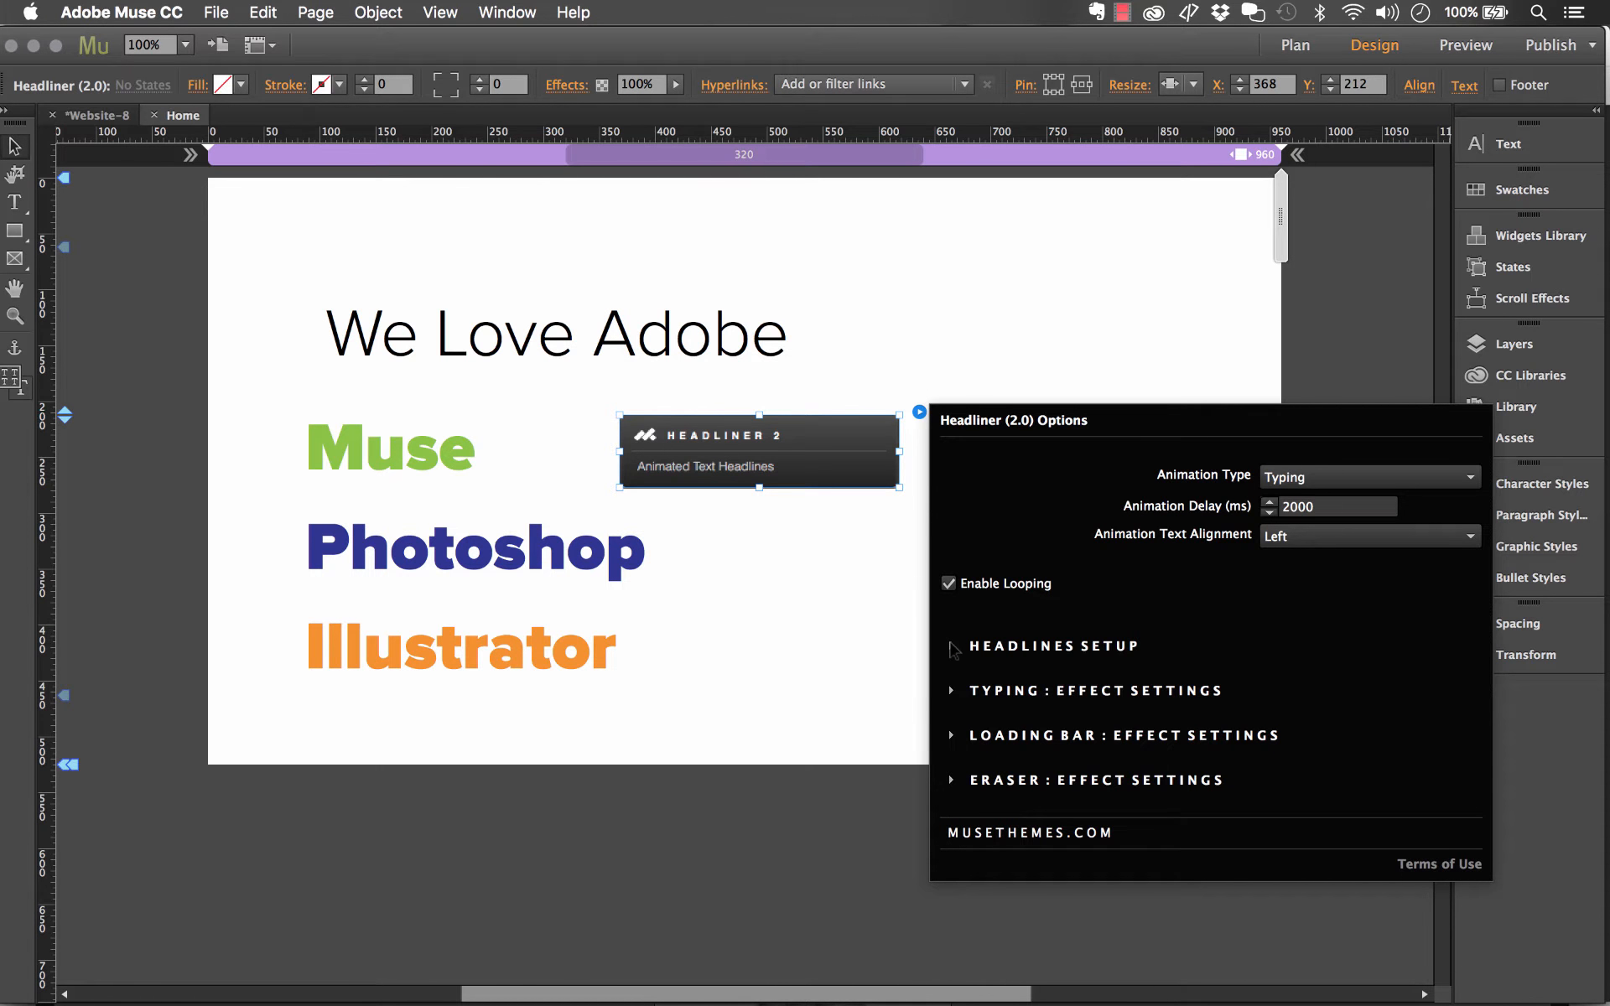
{"action": "left_click", "coordinate": [953, 647]}
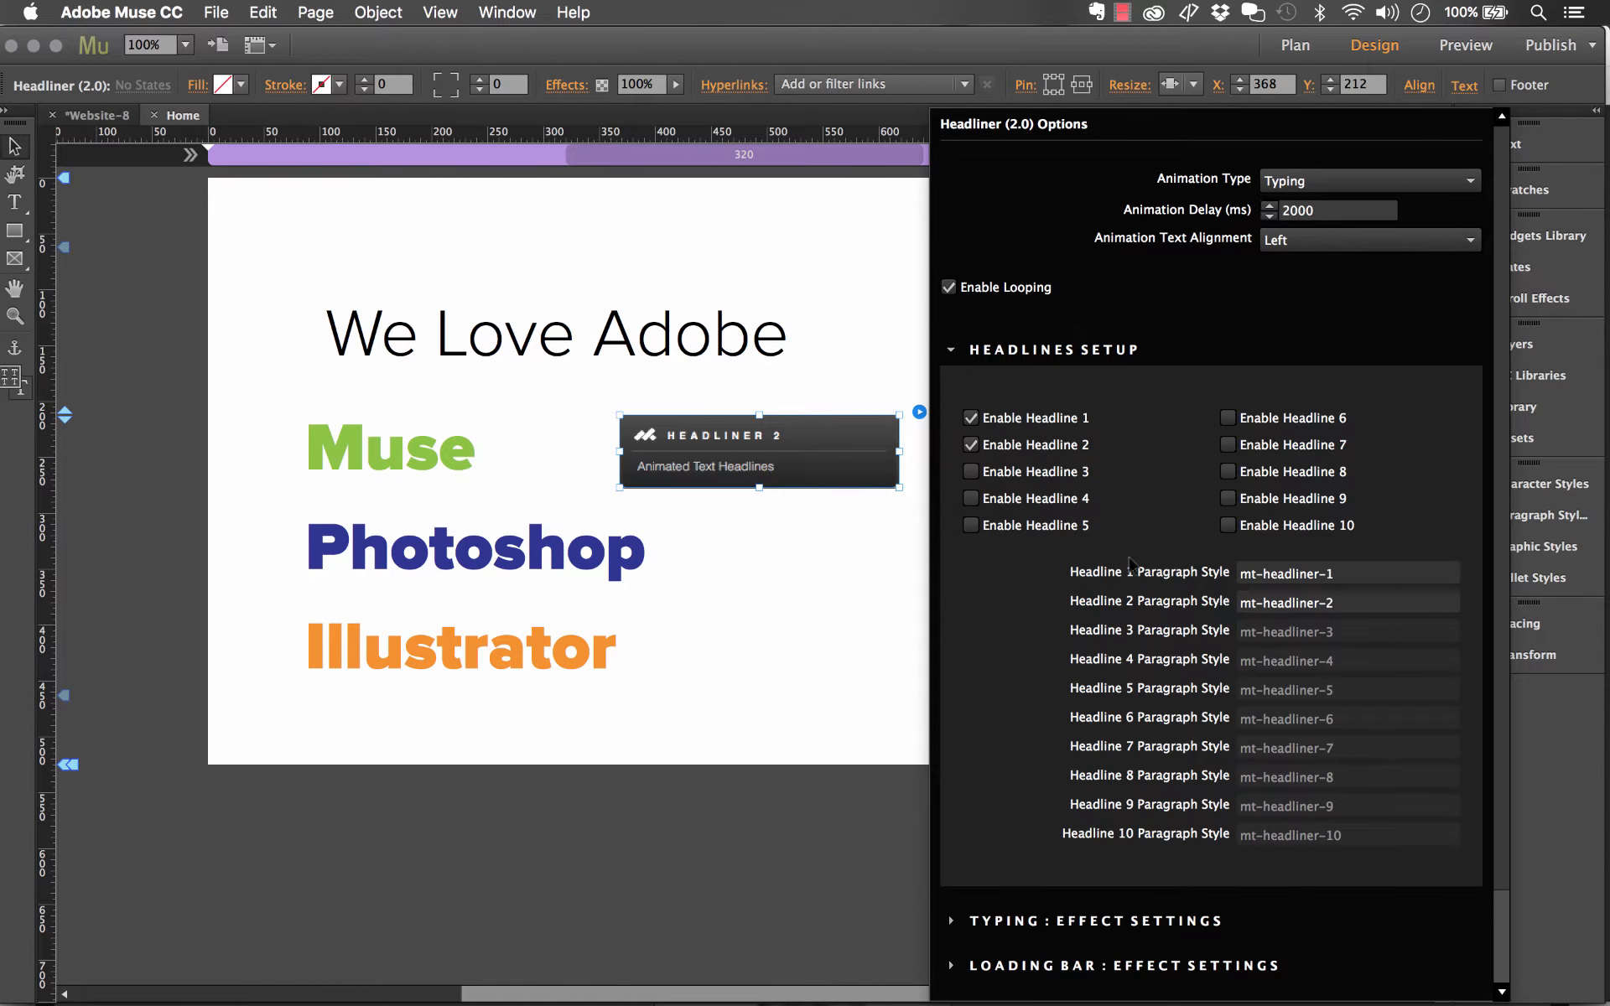
{"action": "left_click", "coordinate": [1010, 472]}
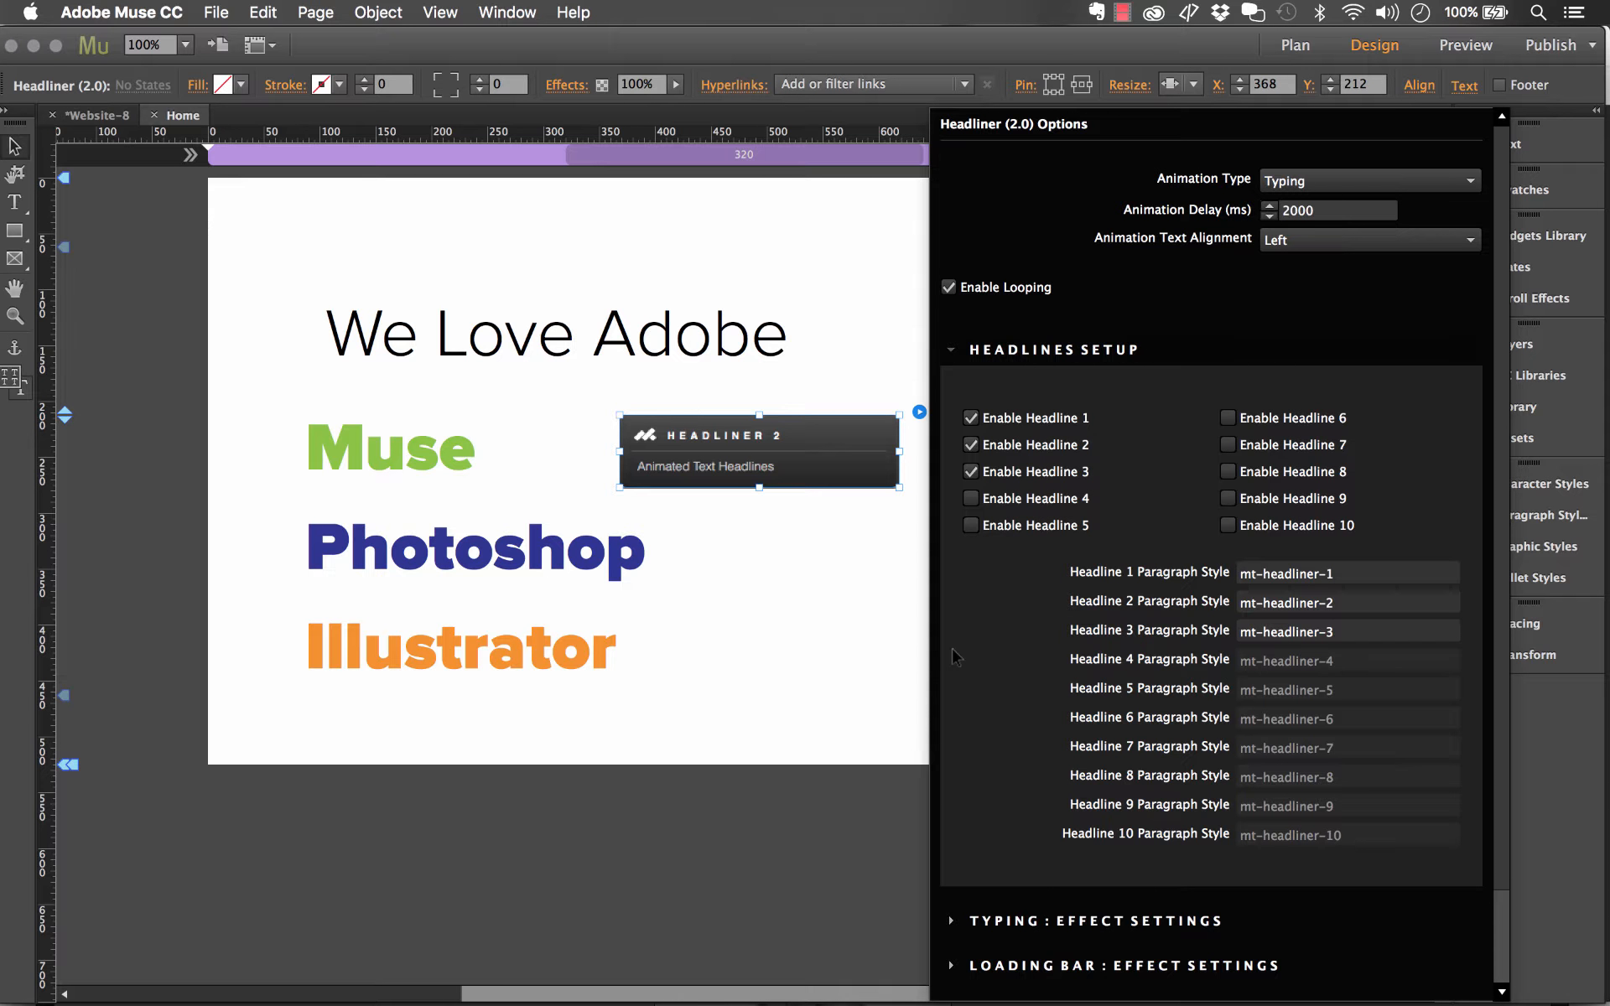
{"action": "left_click", "coordinate": [847, 683]}
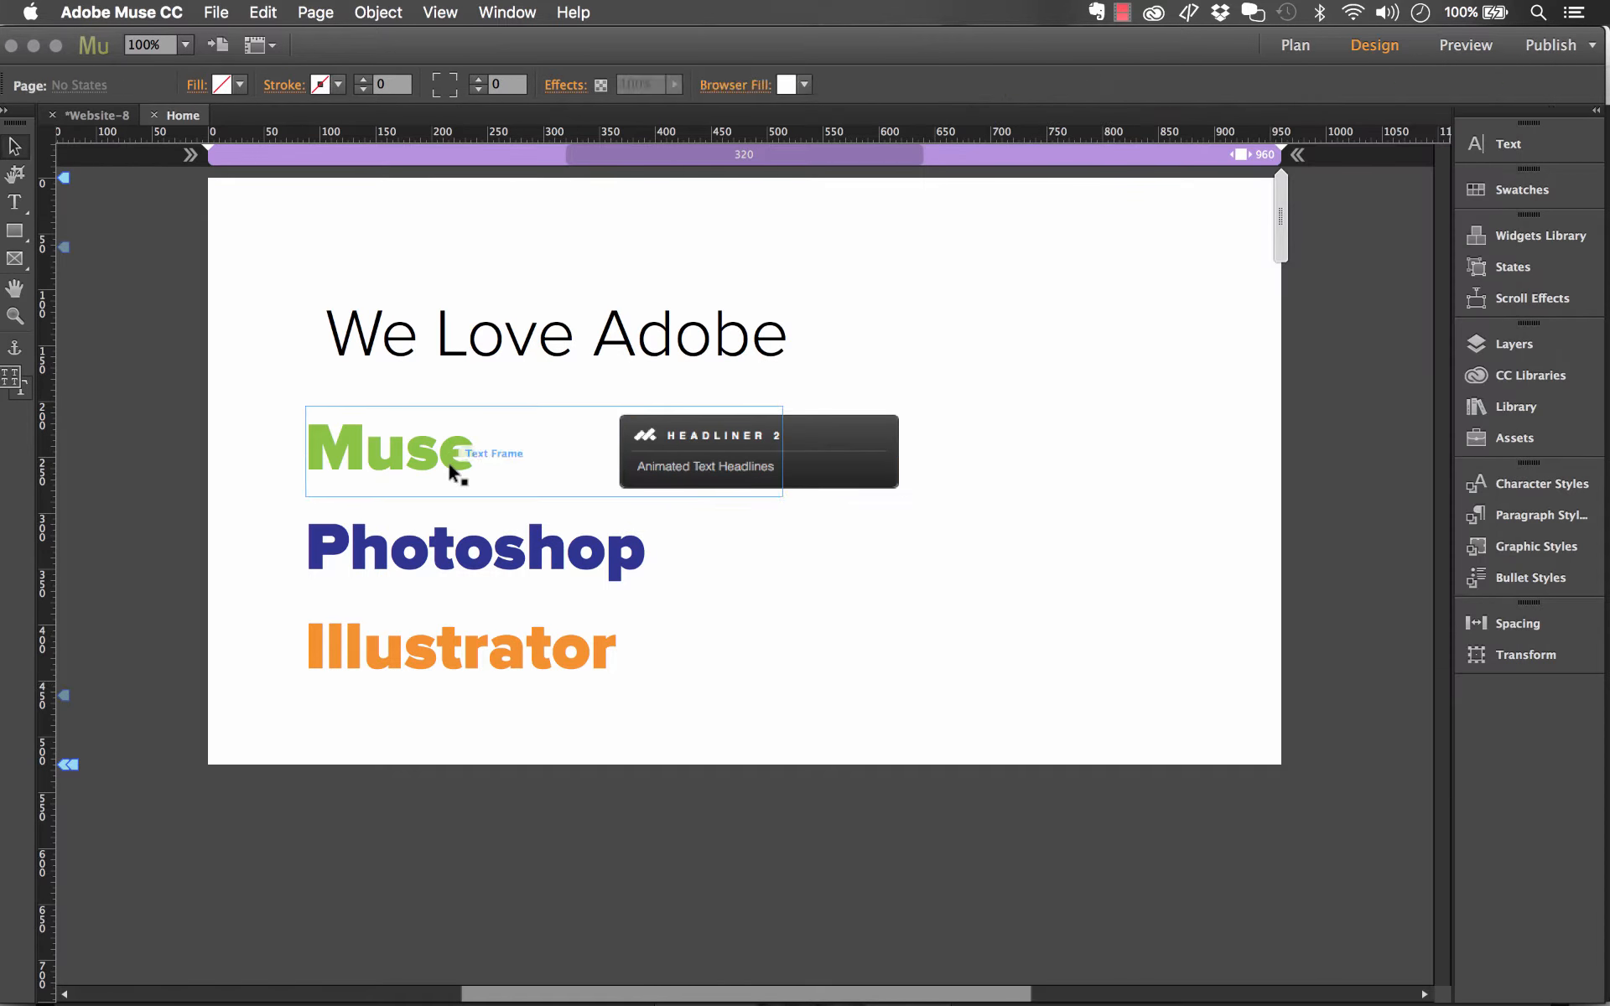
Create a paragraph style from the "Muse" text frame and name it headline1
{"action": "left_click", "coordinate": [451, 470]}
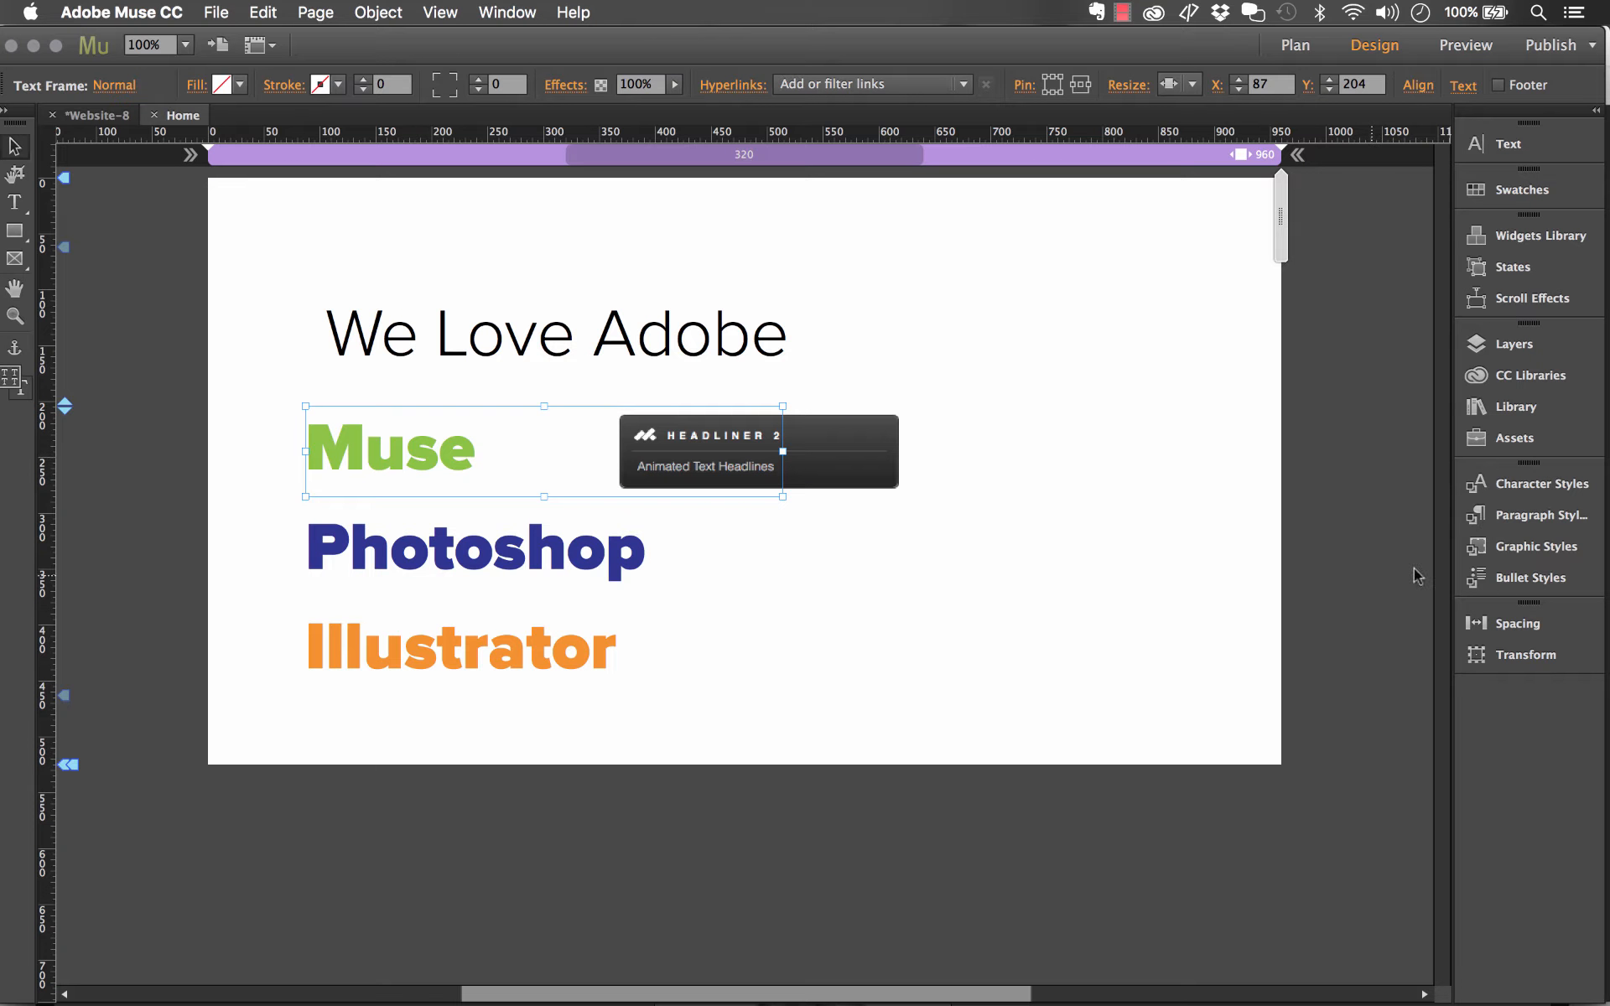
{"action": "left_click", "coordinate": [1543, 516]}
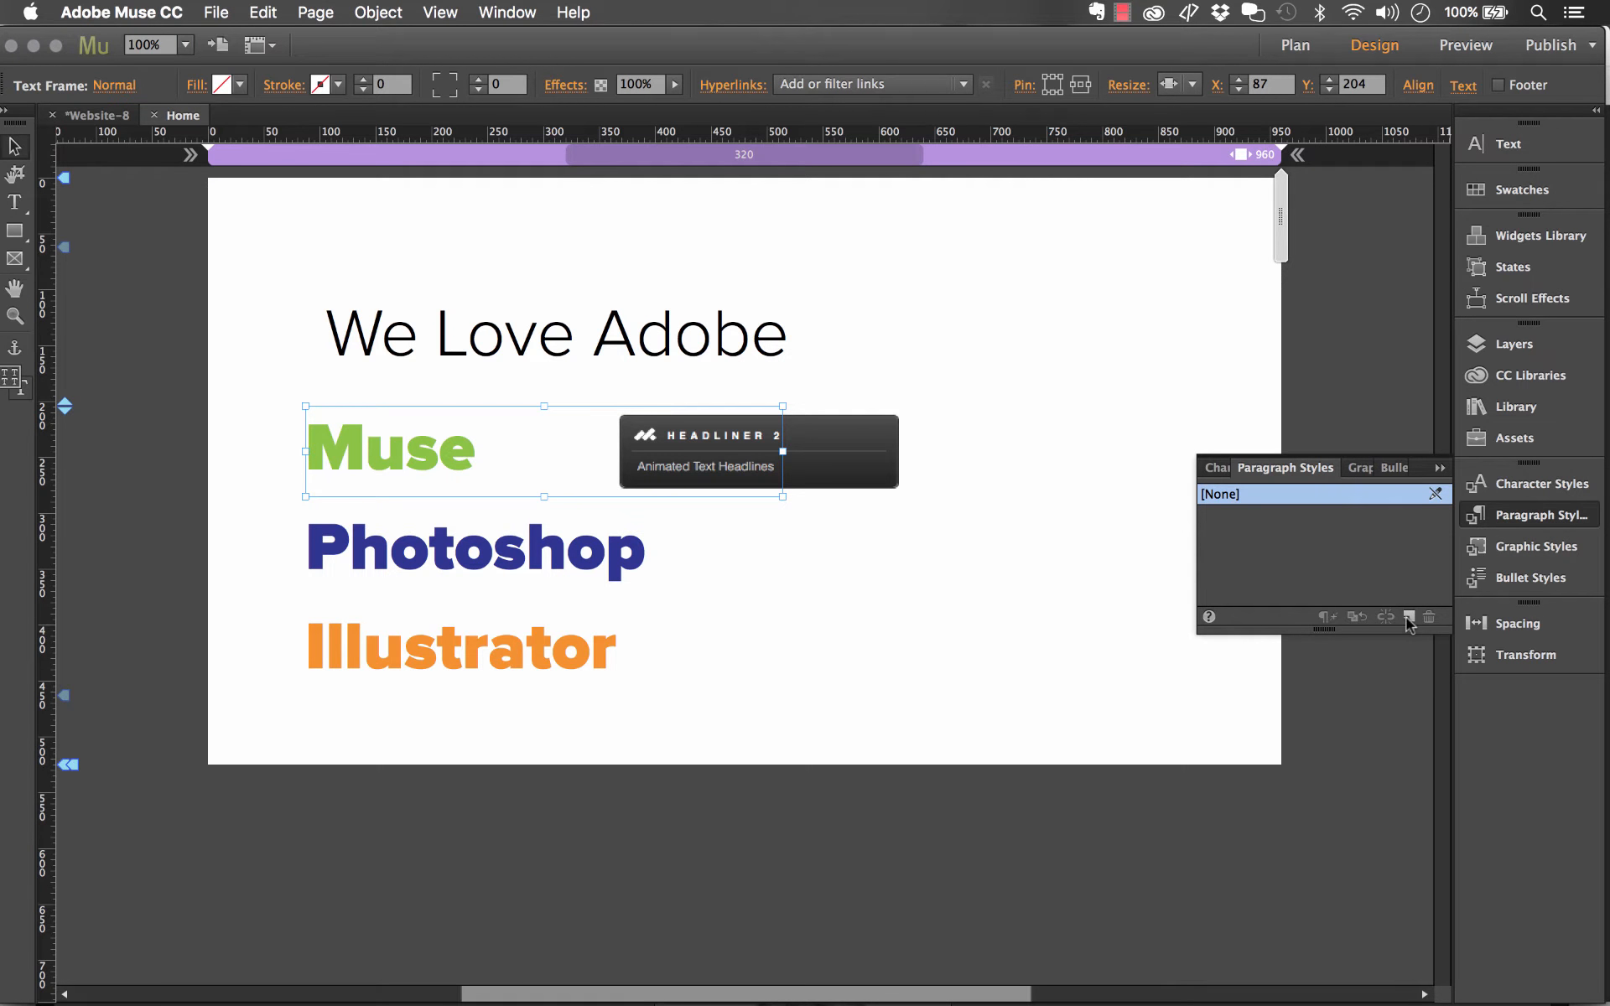
{"action": "left_click_drag", "start_coordinate": [1197, 635], "coordinate": [1031, 714]}
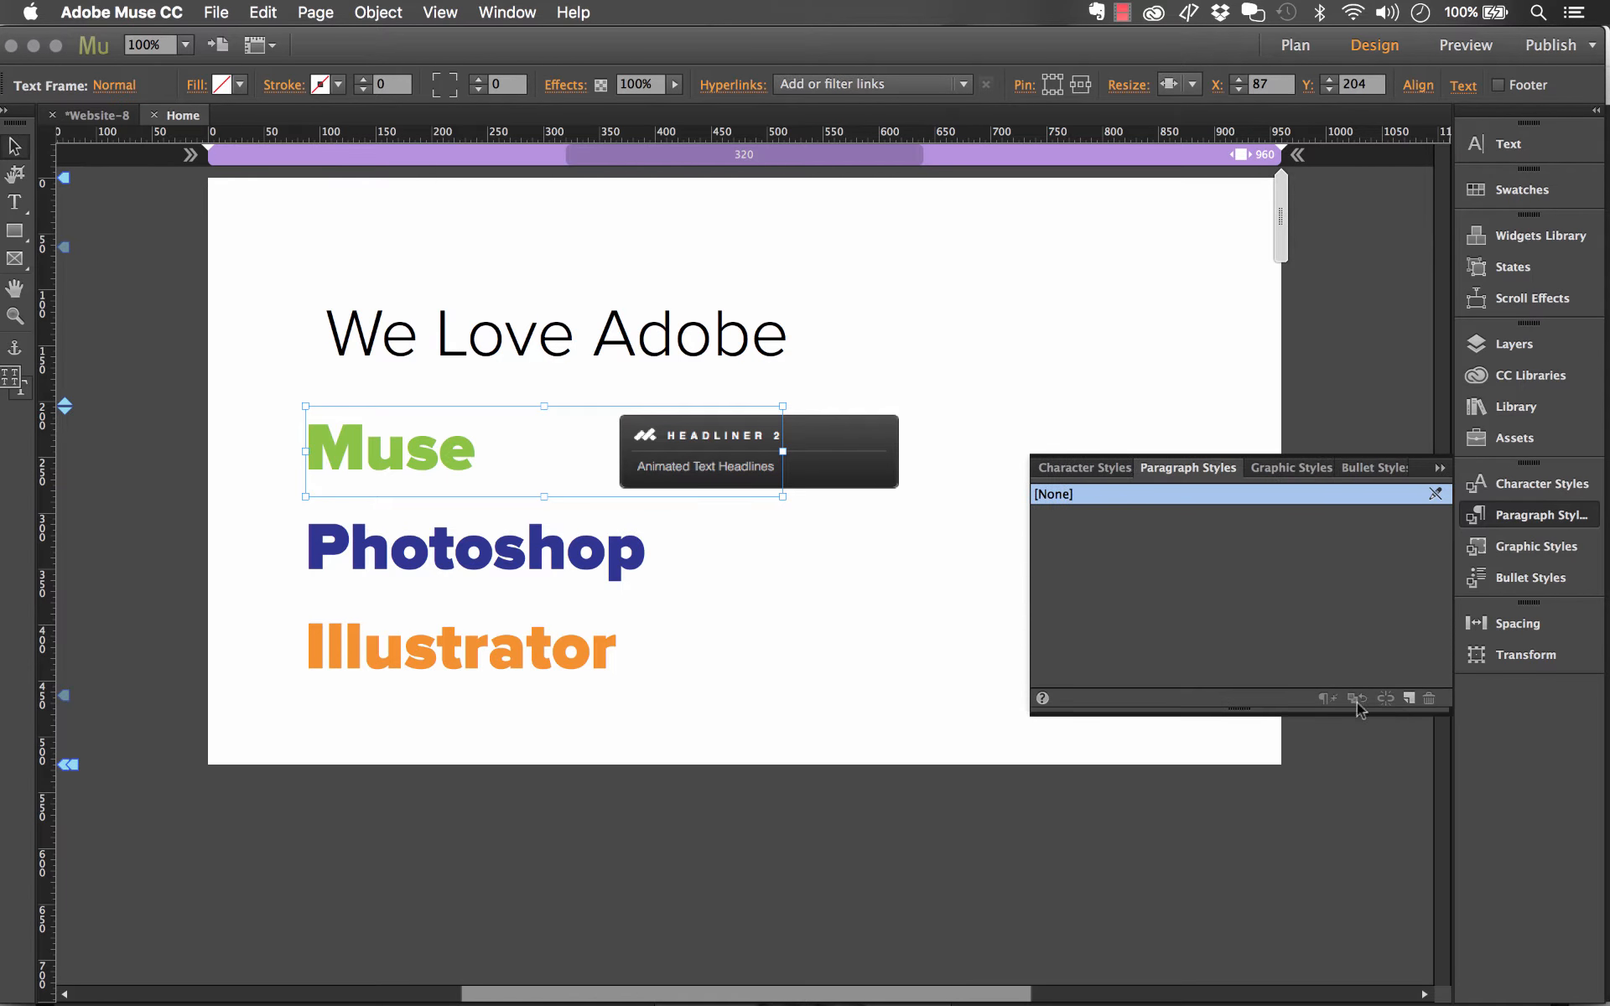
{"action": "left_click", "coordinate": [1409, 698]}
{"action": "left_click", "coordinate": [1095, 518]}
{"action": "double_click", "coordinate": [1095, 518]}
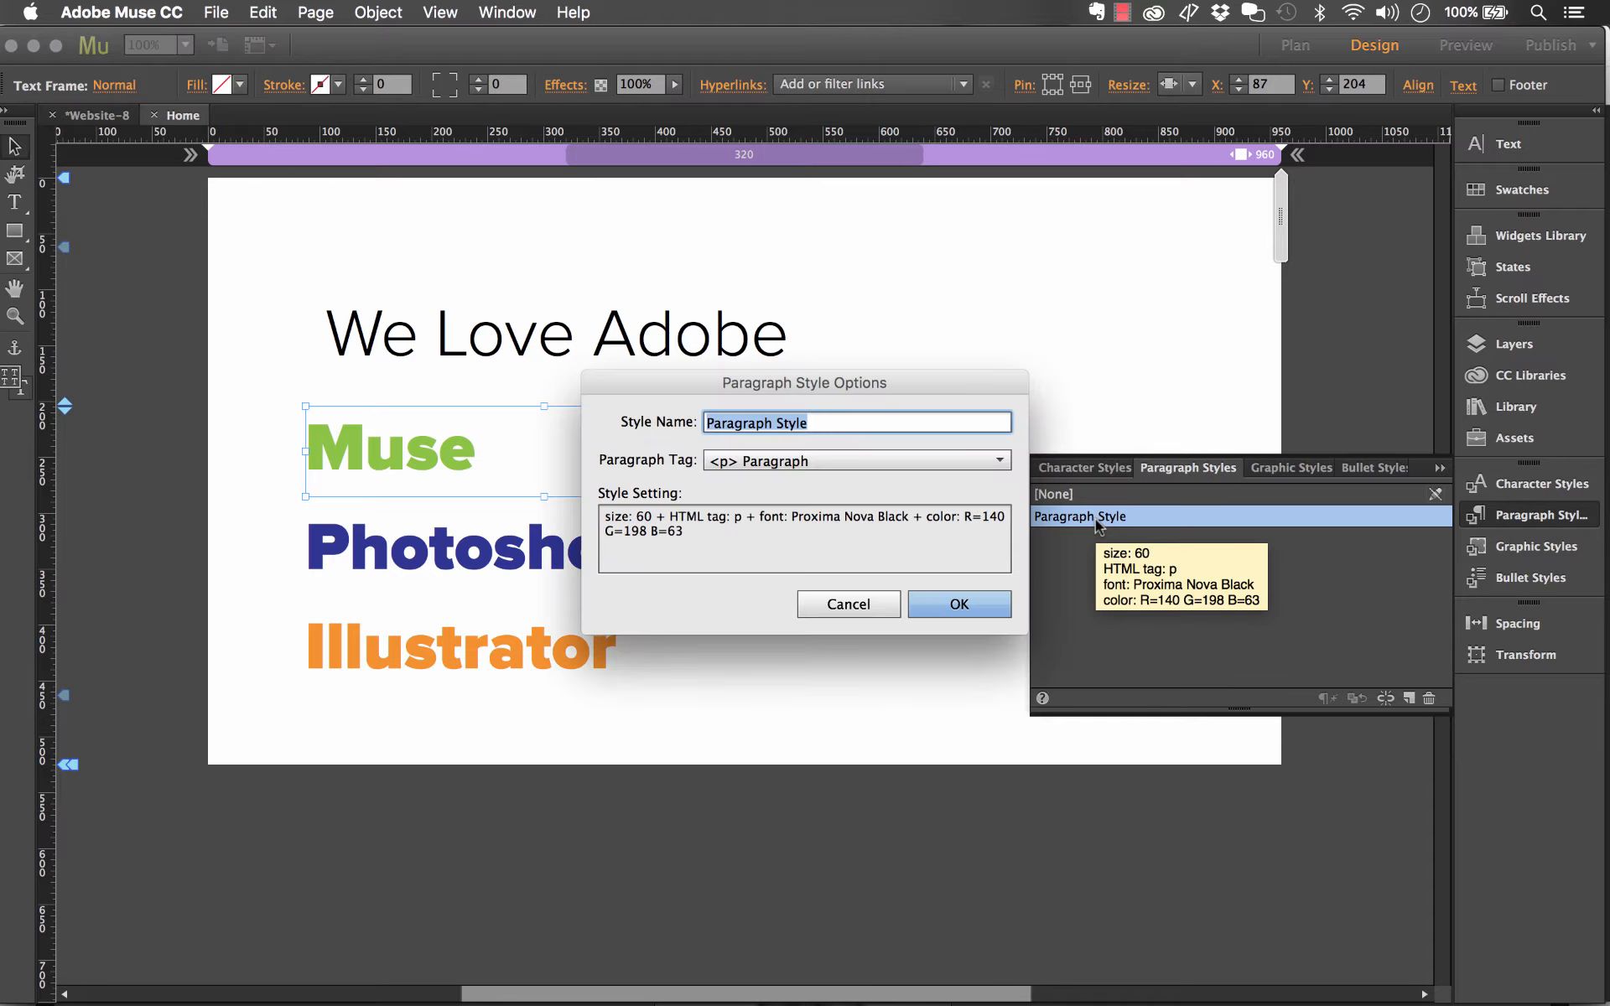
{"action": "type", "text": "headline1"}
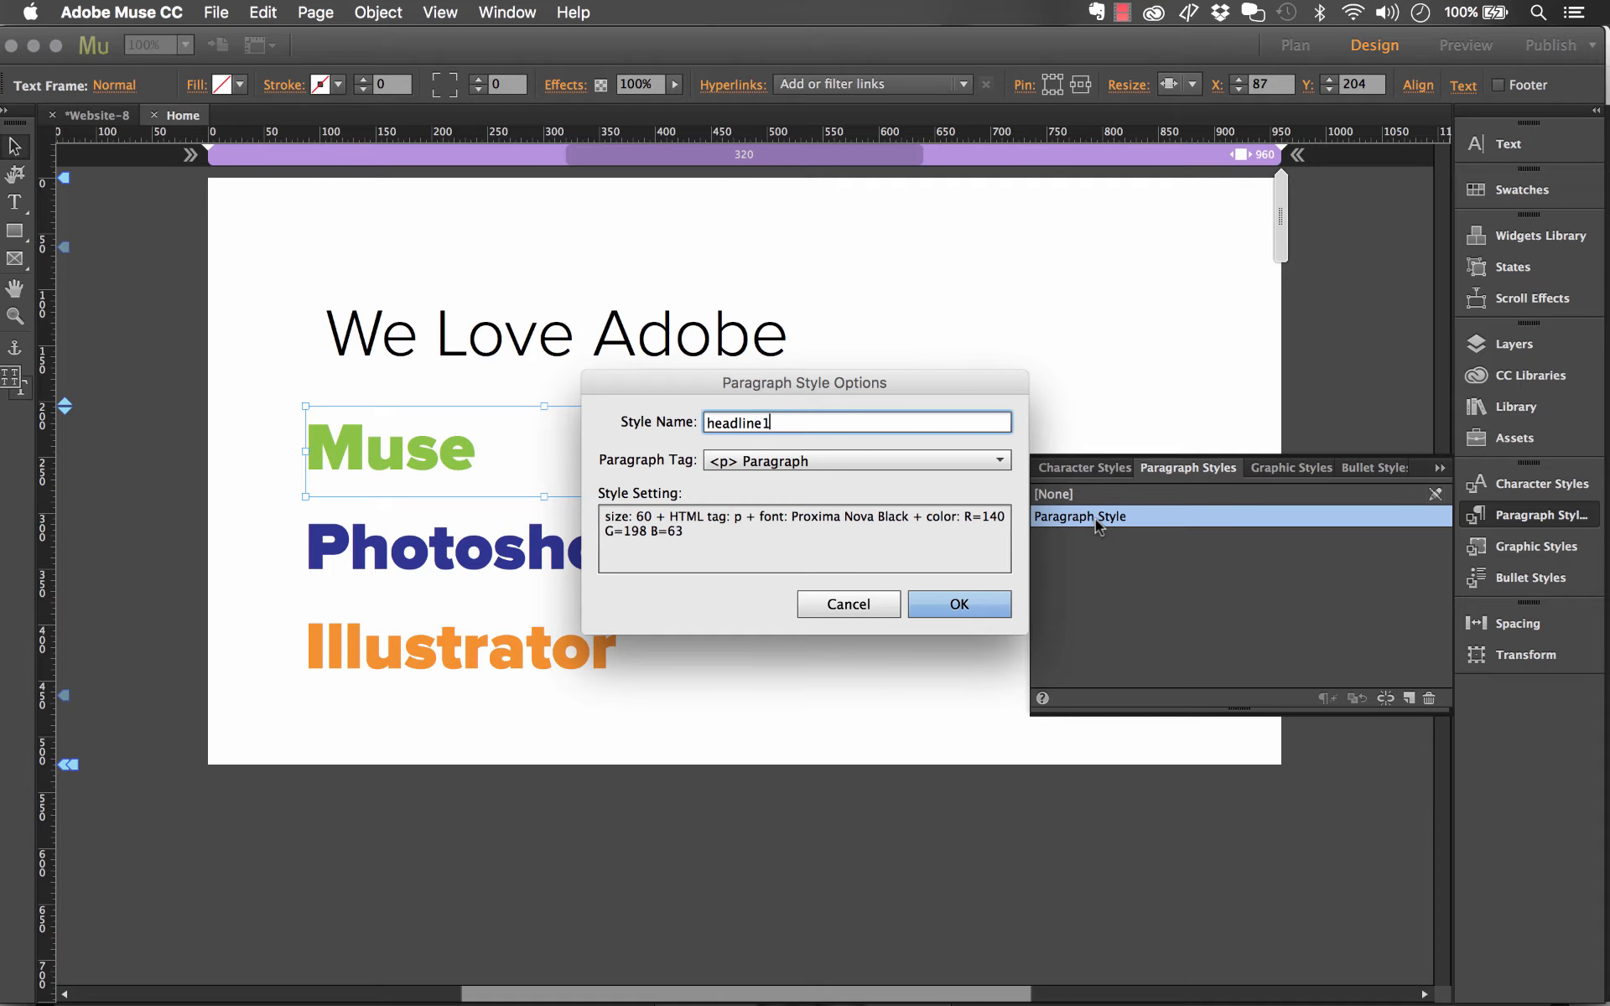
{"action": "left_click", "coordinate": [978, 607]}
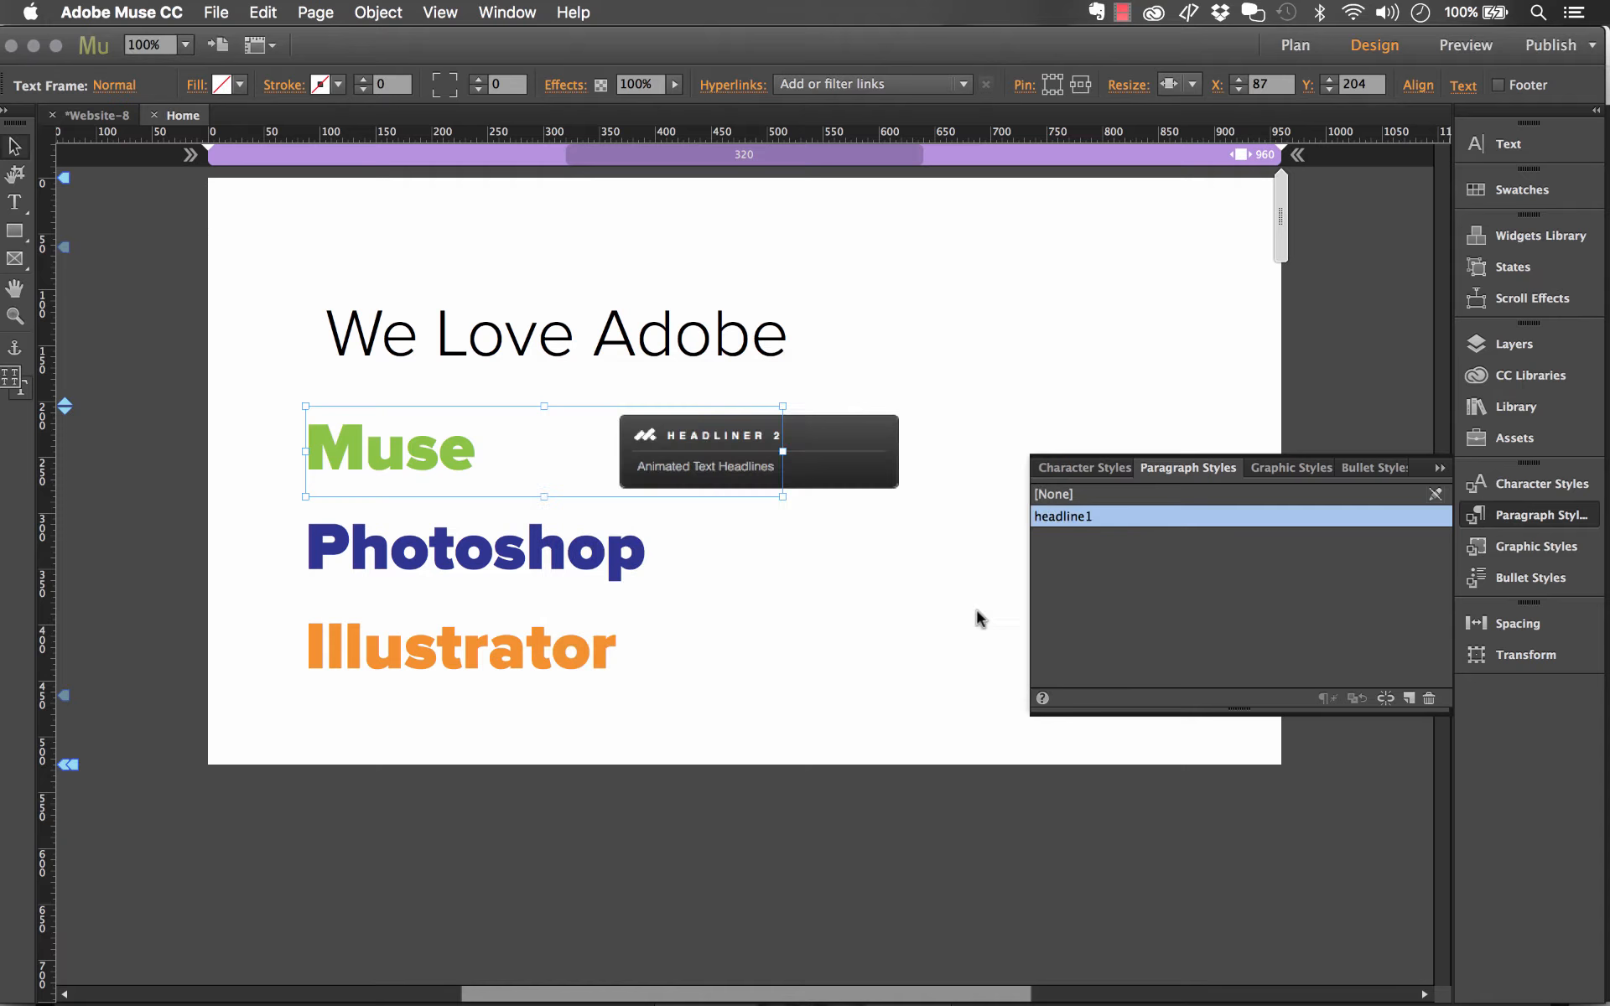
Create a paragraph style from the "Photoshop" text frame and name it headline2
{"action": "left_click", "coordinate": [485, 561]}
{"action": "left_click", "coordinate": [1409, 699]}
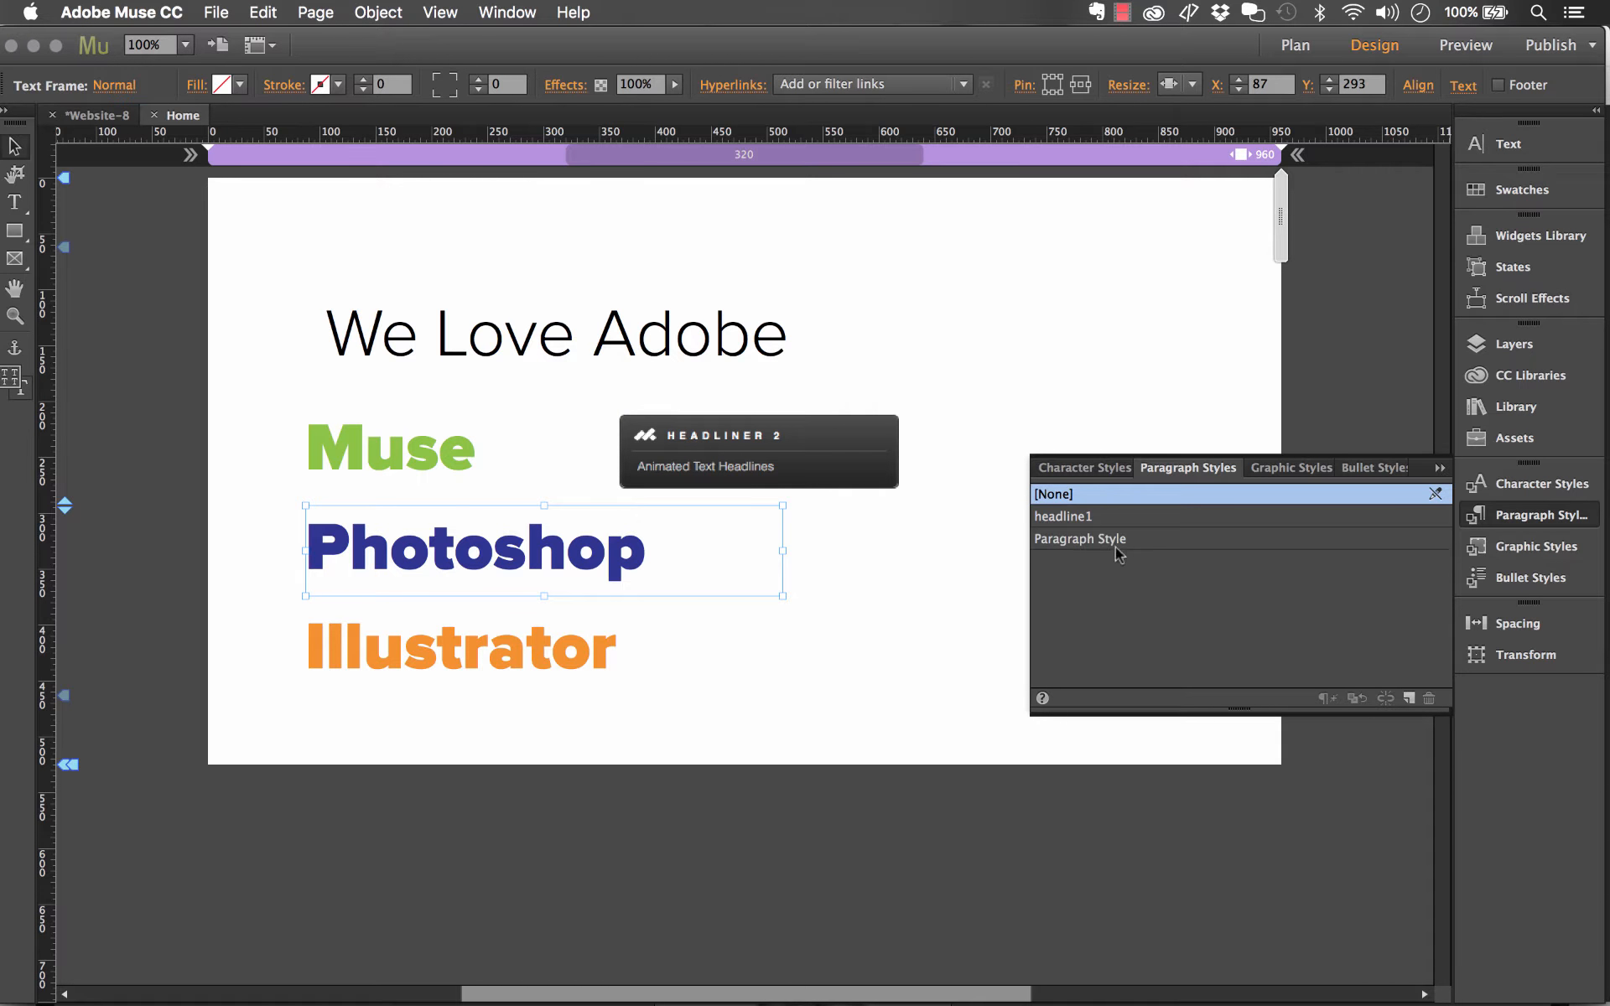
{"action": "double_click", "coordinate": [1090, 539]}
{"action": "type", "text": "headline2"}
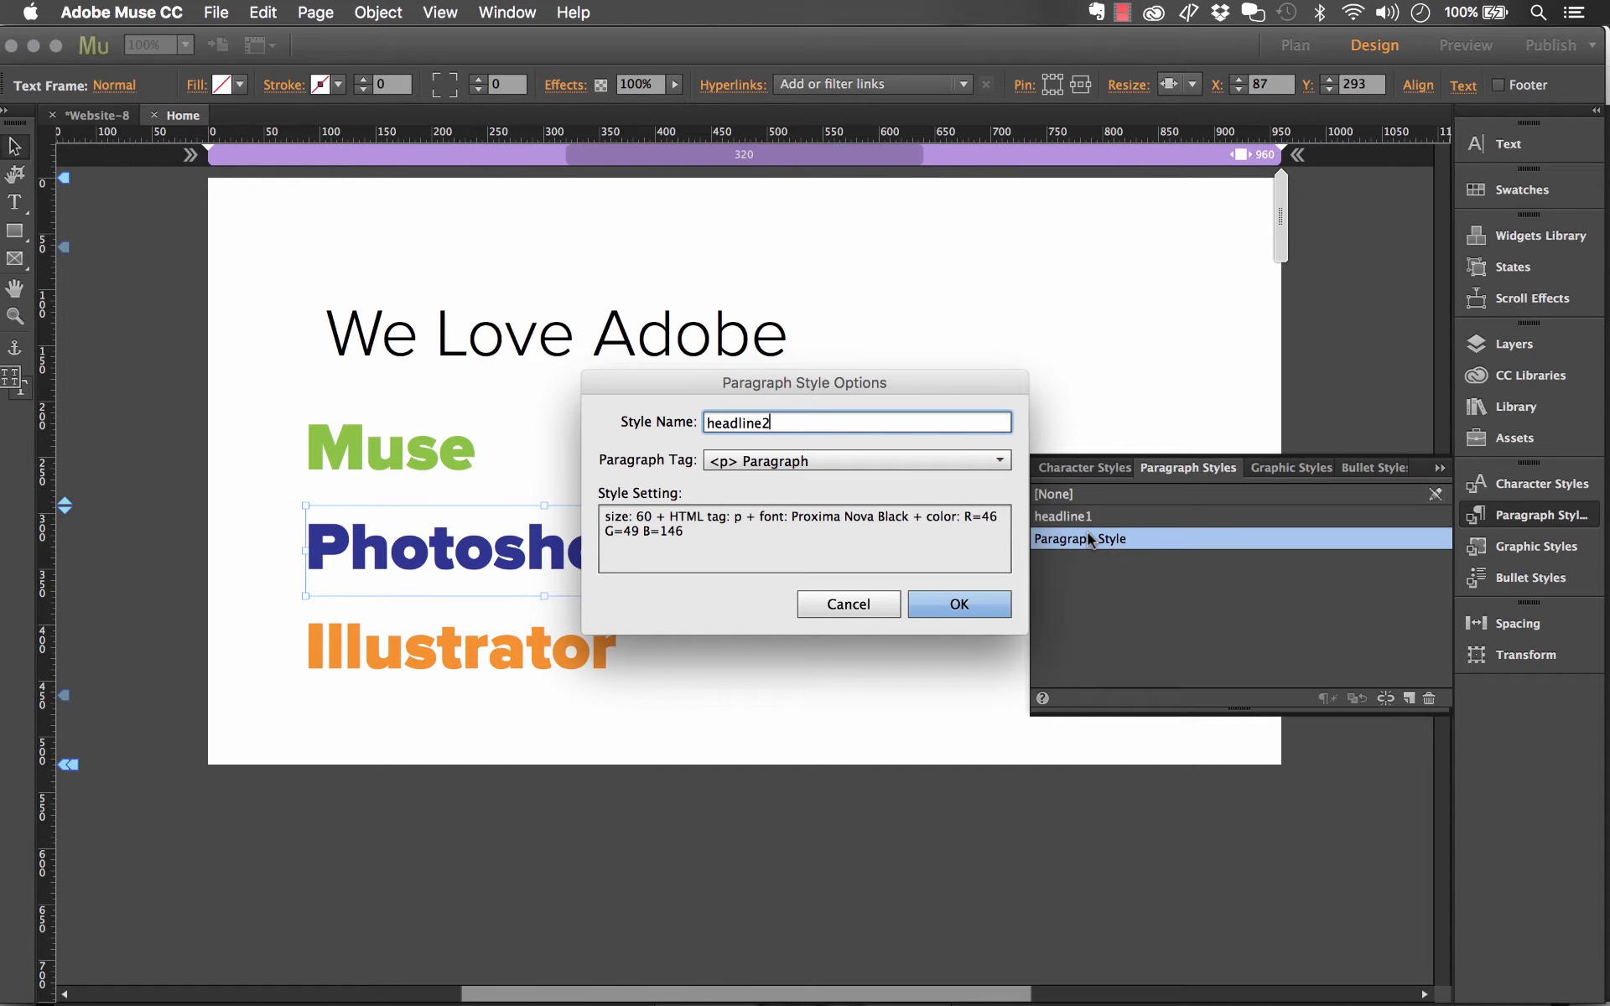
{"action": "key", "text": "Return"}
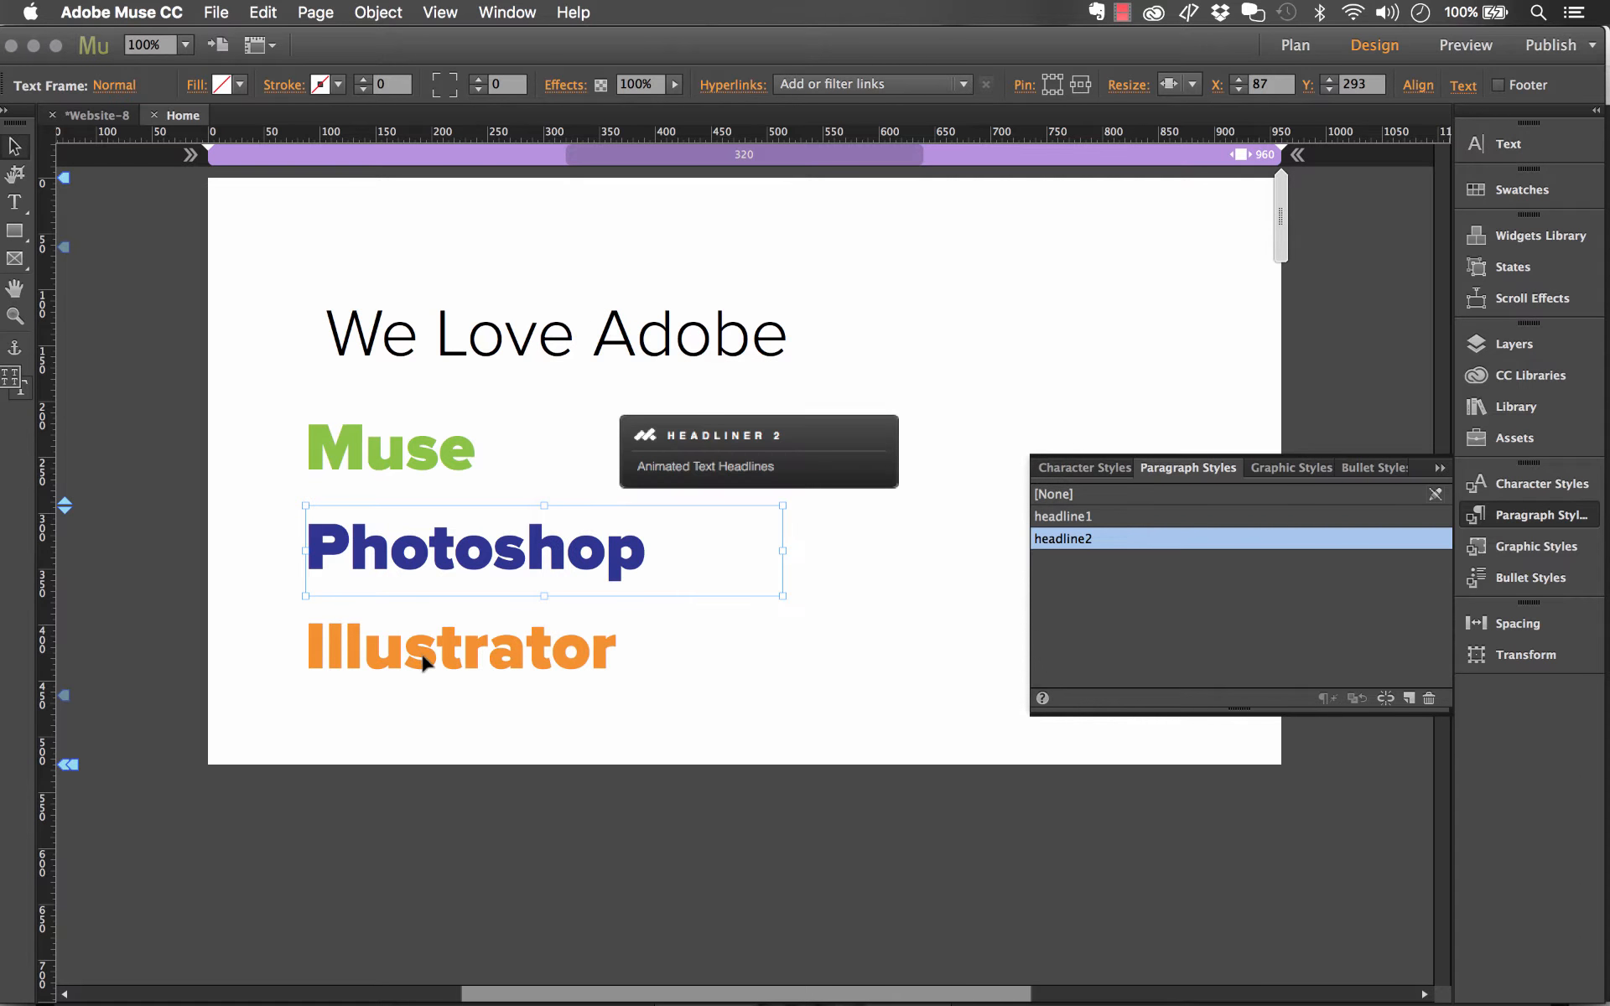
Create a new paragraph style from the "Illustrator" text frame
{"action": "left_click", "coordinate": [421, 657]}
{"action": "left_click", "coordinate": [1409, 699]}
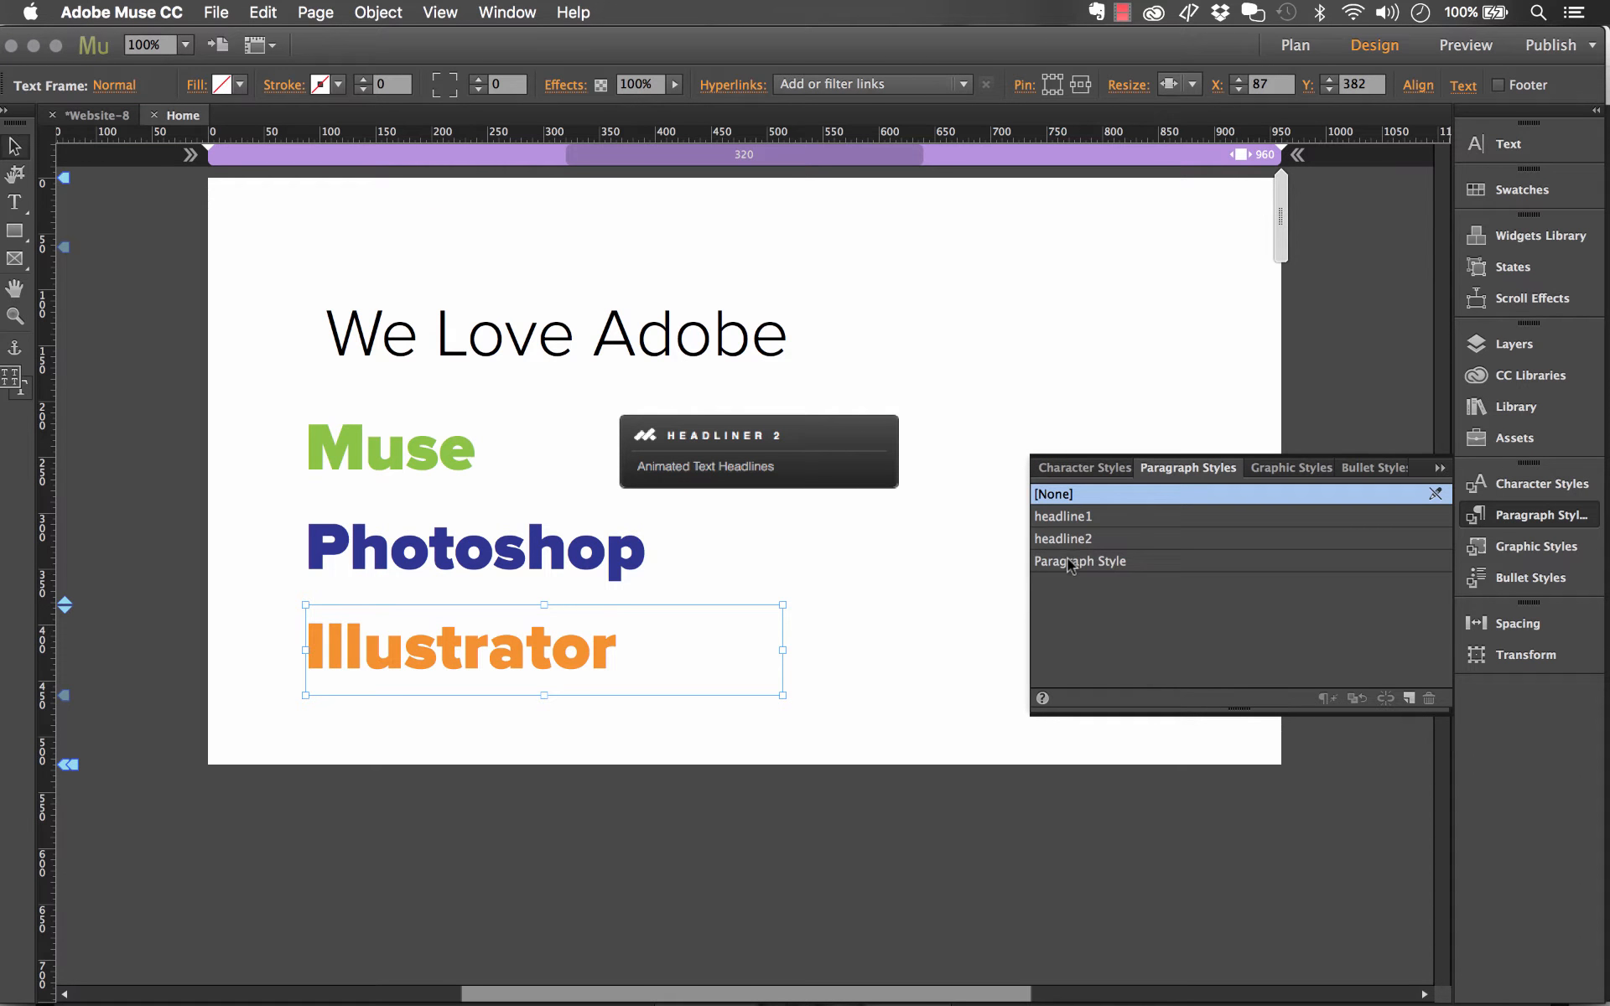
{"action": "double_click", "coordinate": [1068, 561]}
{"action": "type", "text": "headline2"}
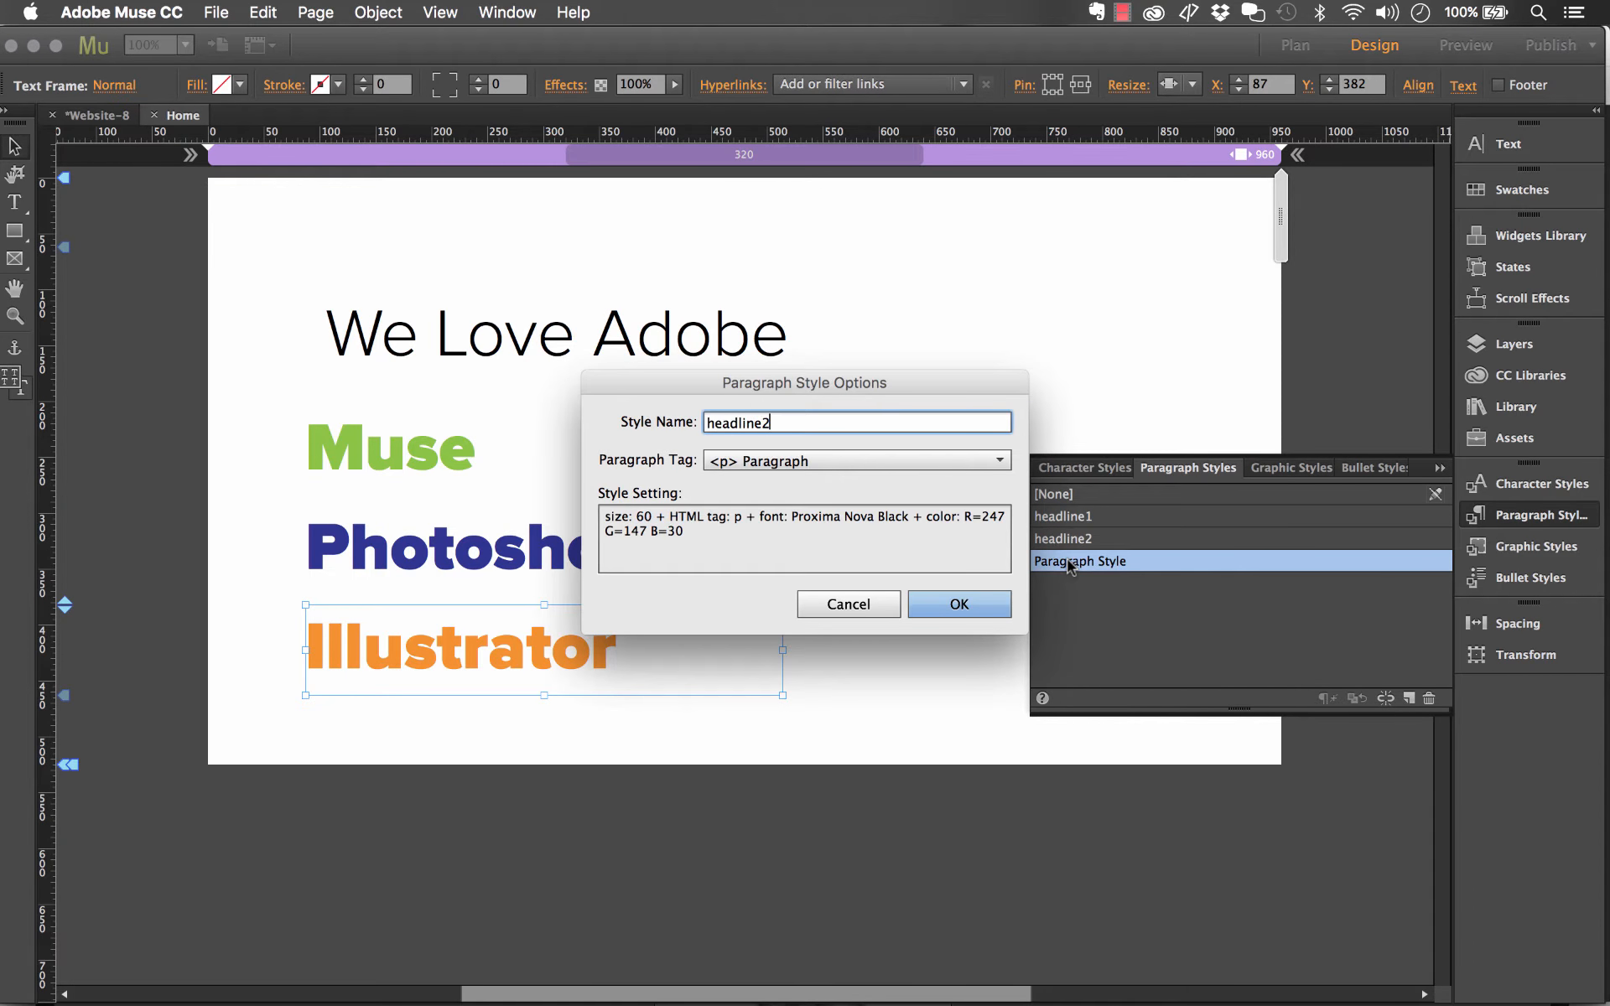
{"action": "key", "text": "Return"}
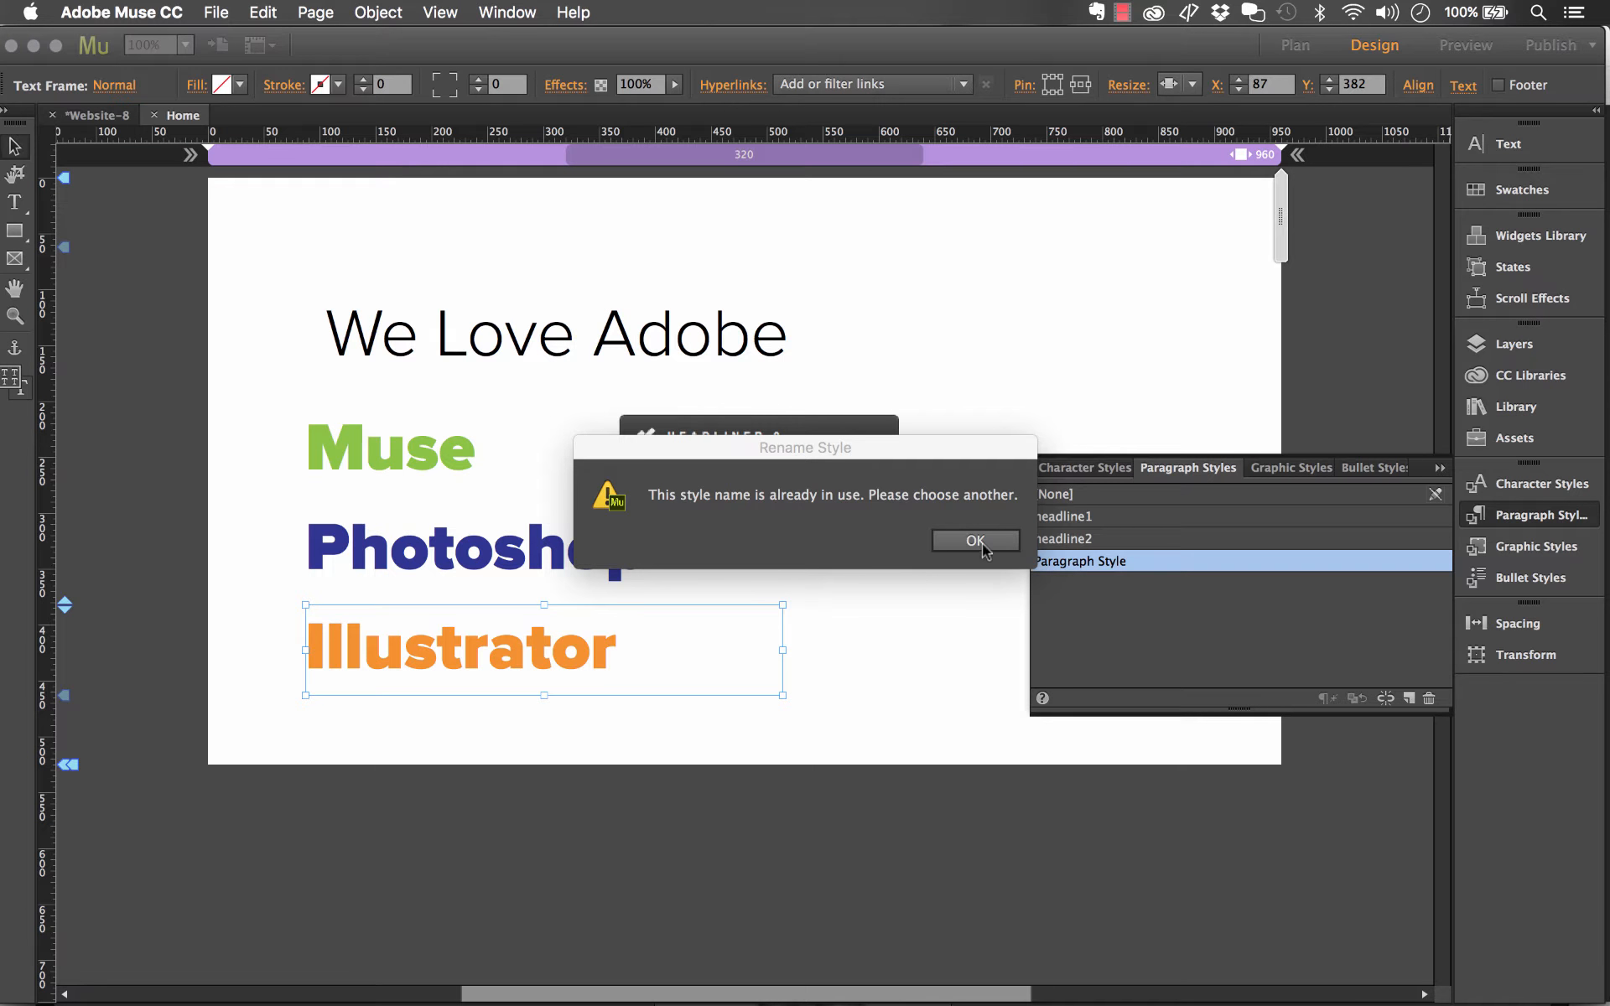
{"action": "key", "text": "Return"}
Rename the new paragraph style made from "Illustrator" as headline3
{"action": "double_click", "coordinate": [1090, 563]}
{"action": "type", "text": "headline3"}
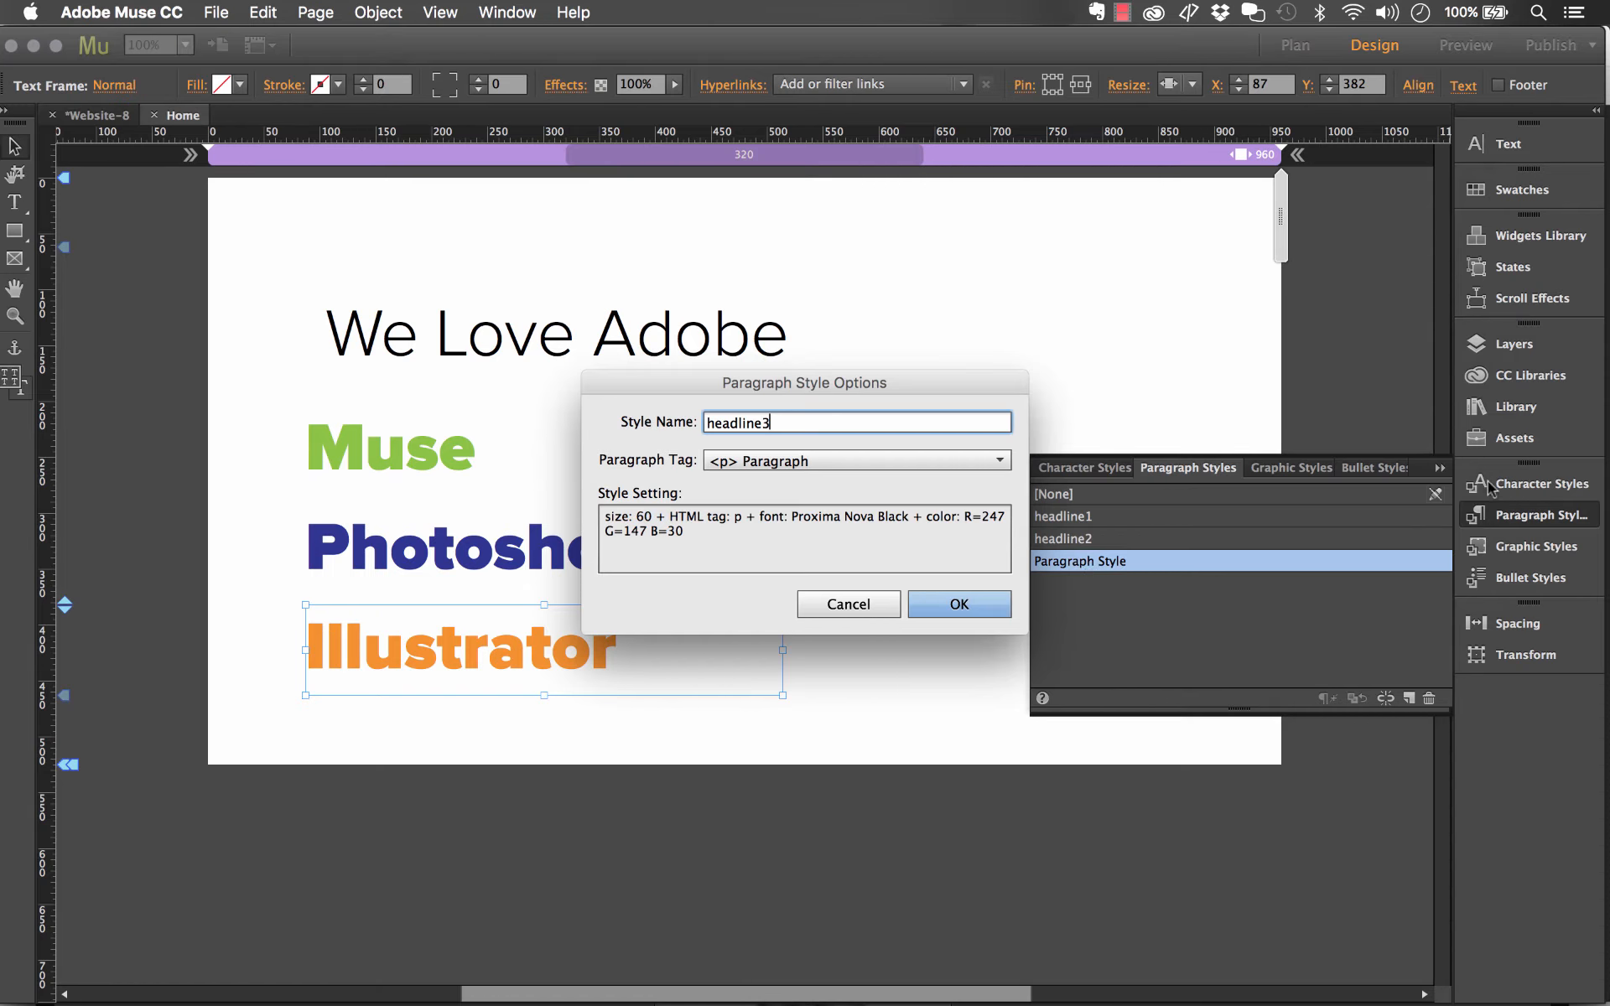
{"action": "key", "text": "Return"}
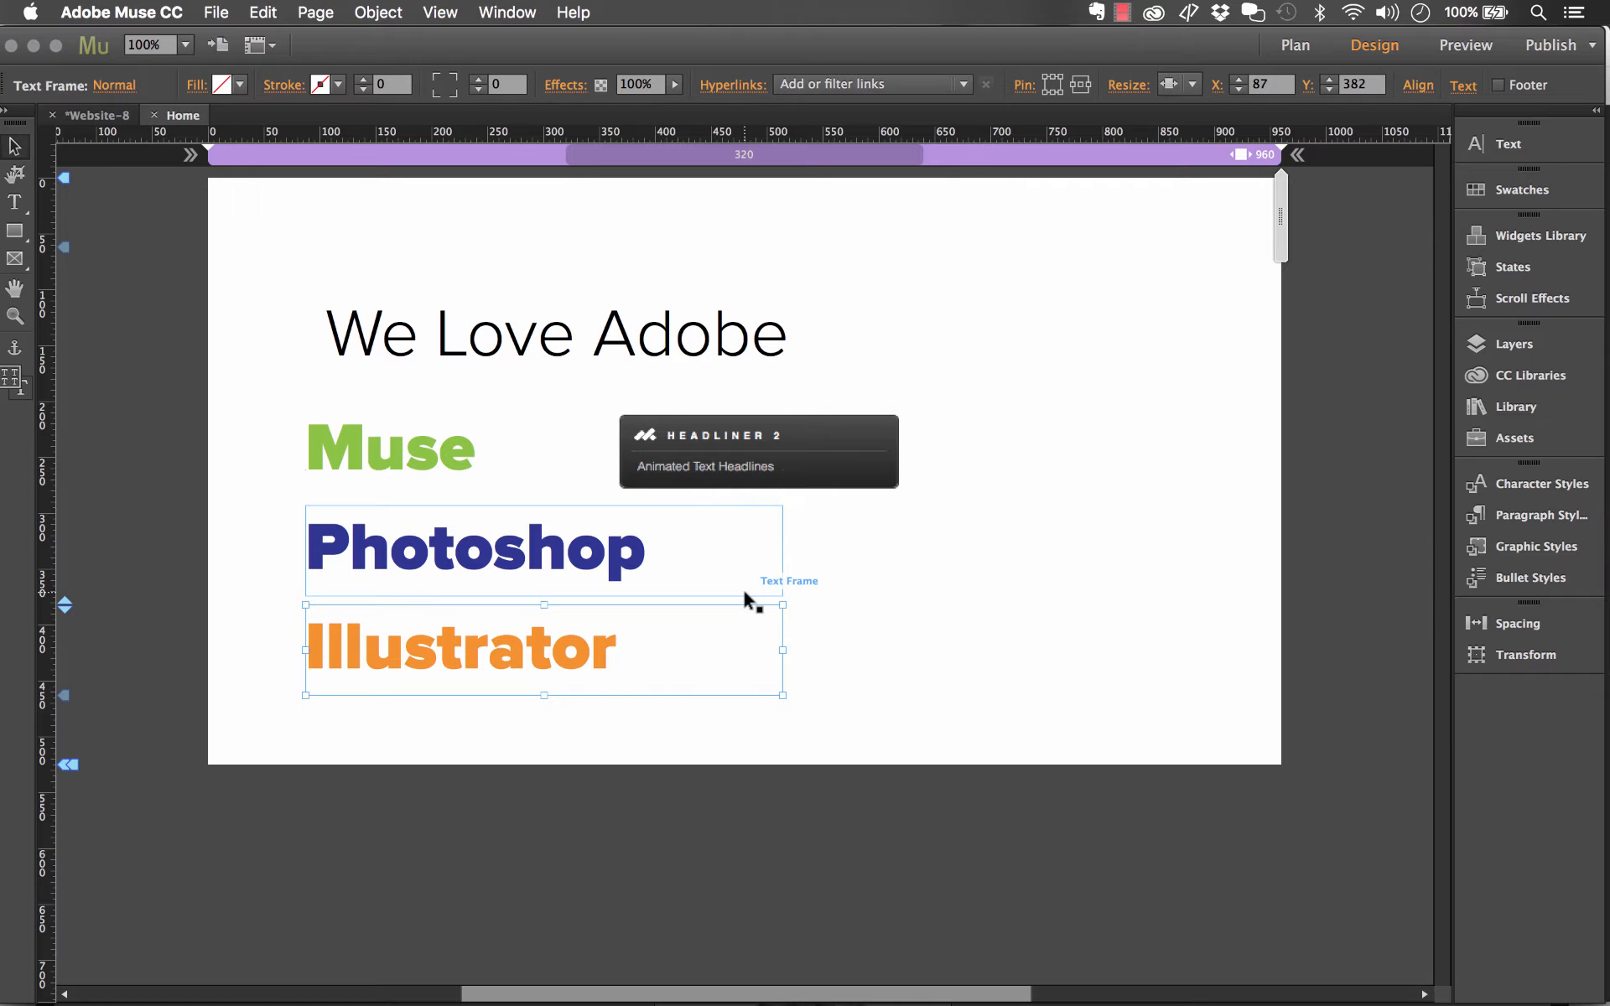
{"action": "left_click", "coordinate": [893, 609]}
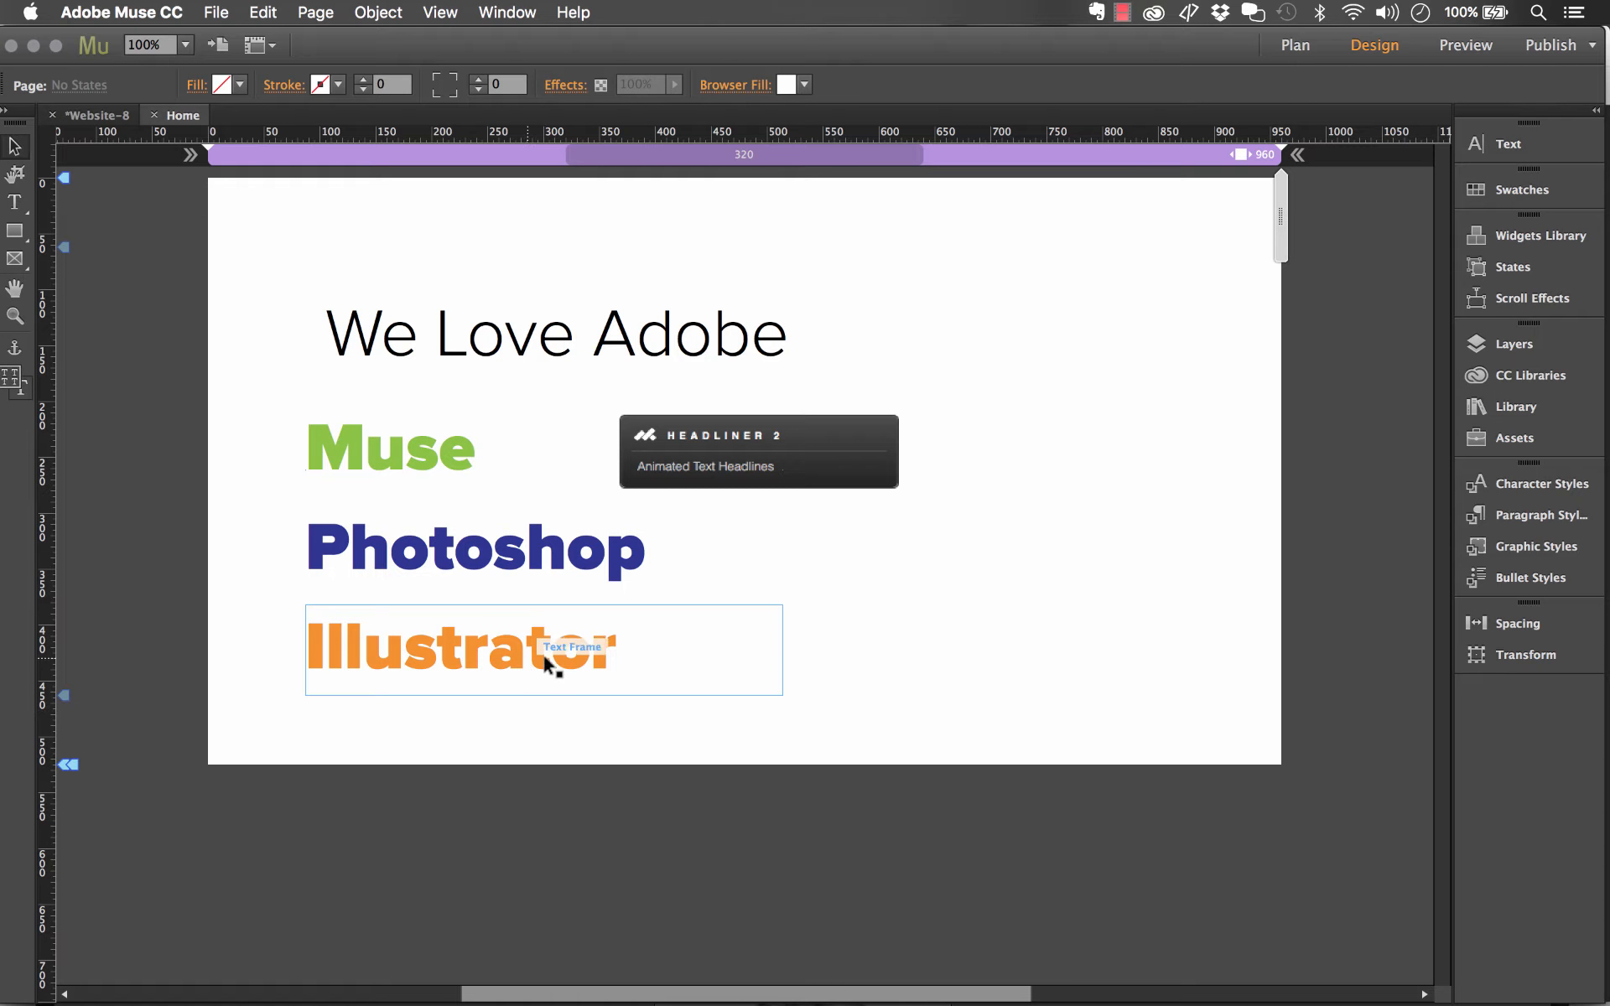
Recolour the word "Illustrator" with the red-orange swatch F25824
{"action": "double_click", "coordinate": [572, 654]}
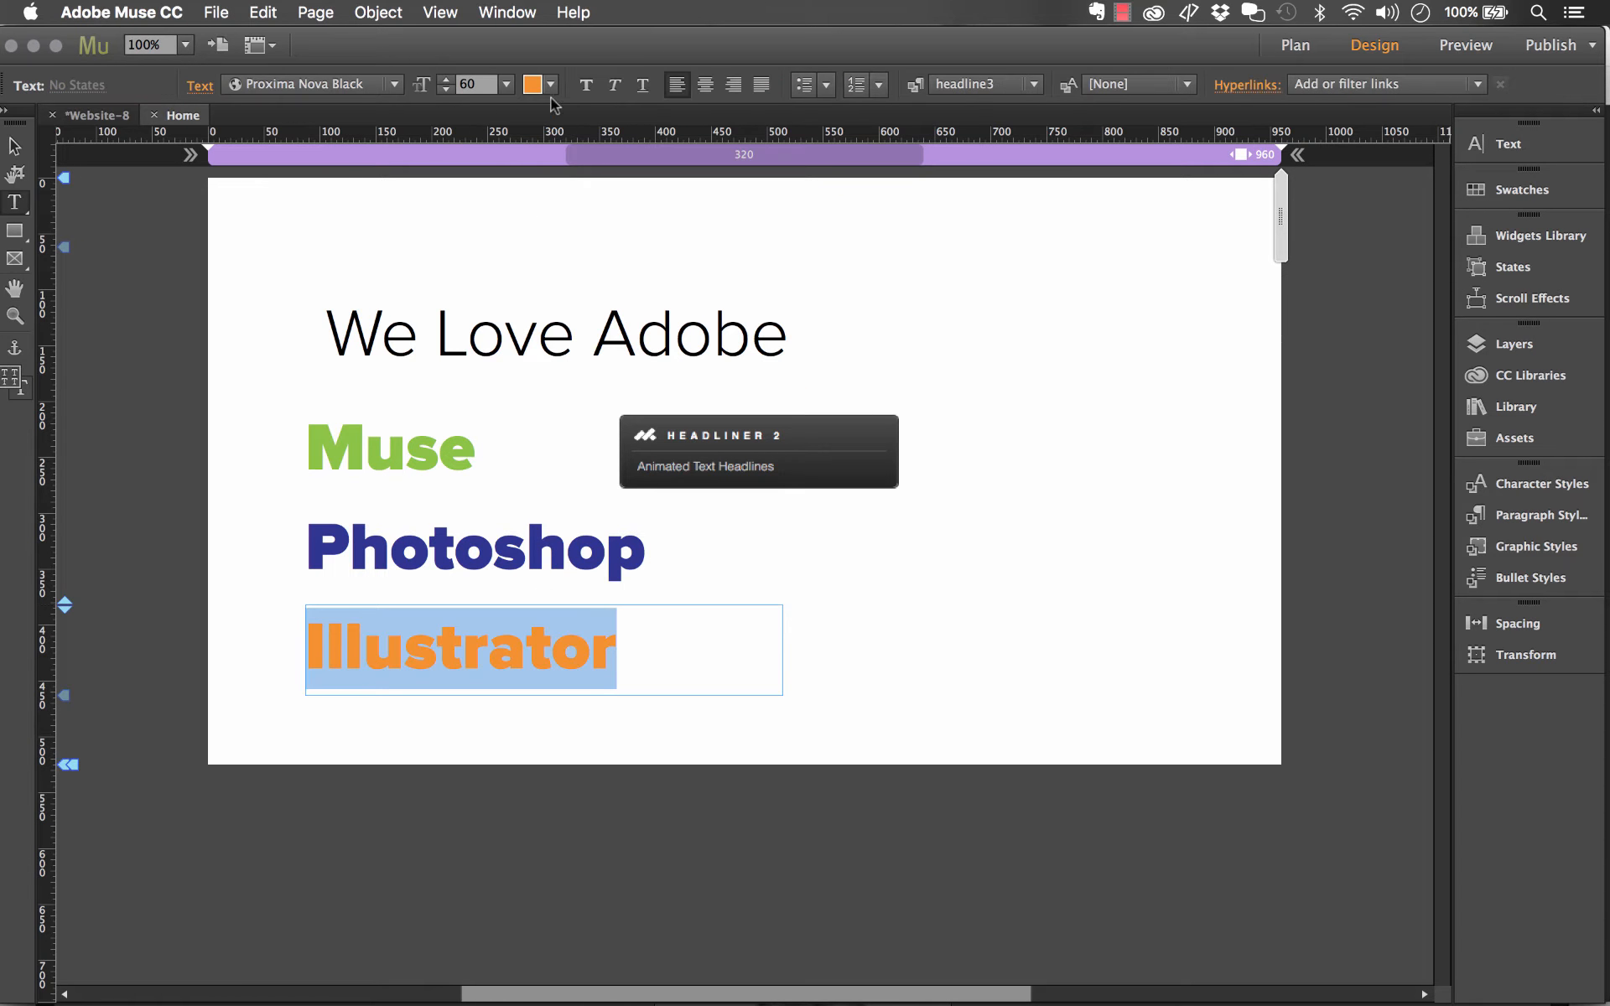
{"action": "left_click", "coordinate": [551, 85]}
{"action": "left_click", "coordinate": [831, 134]}
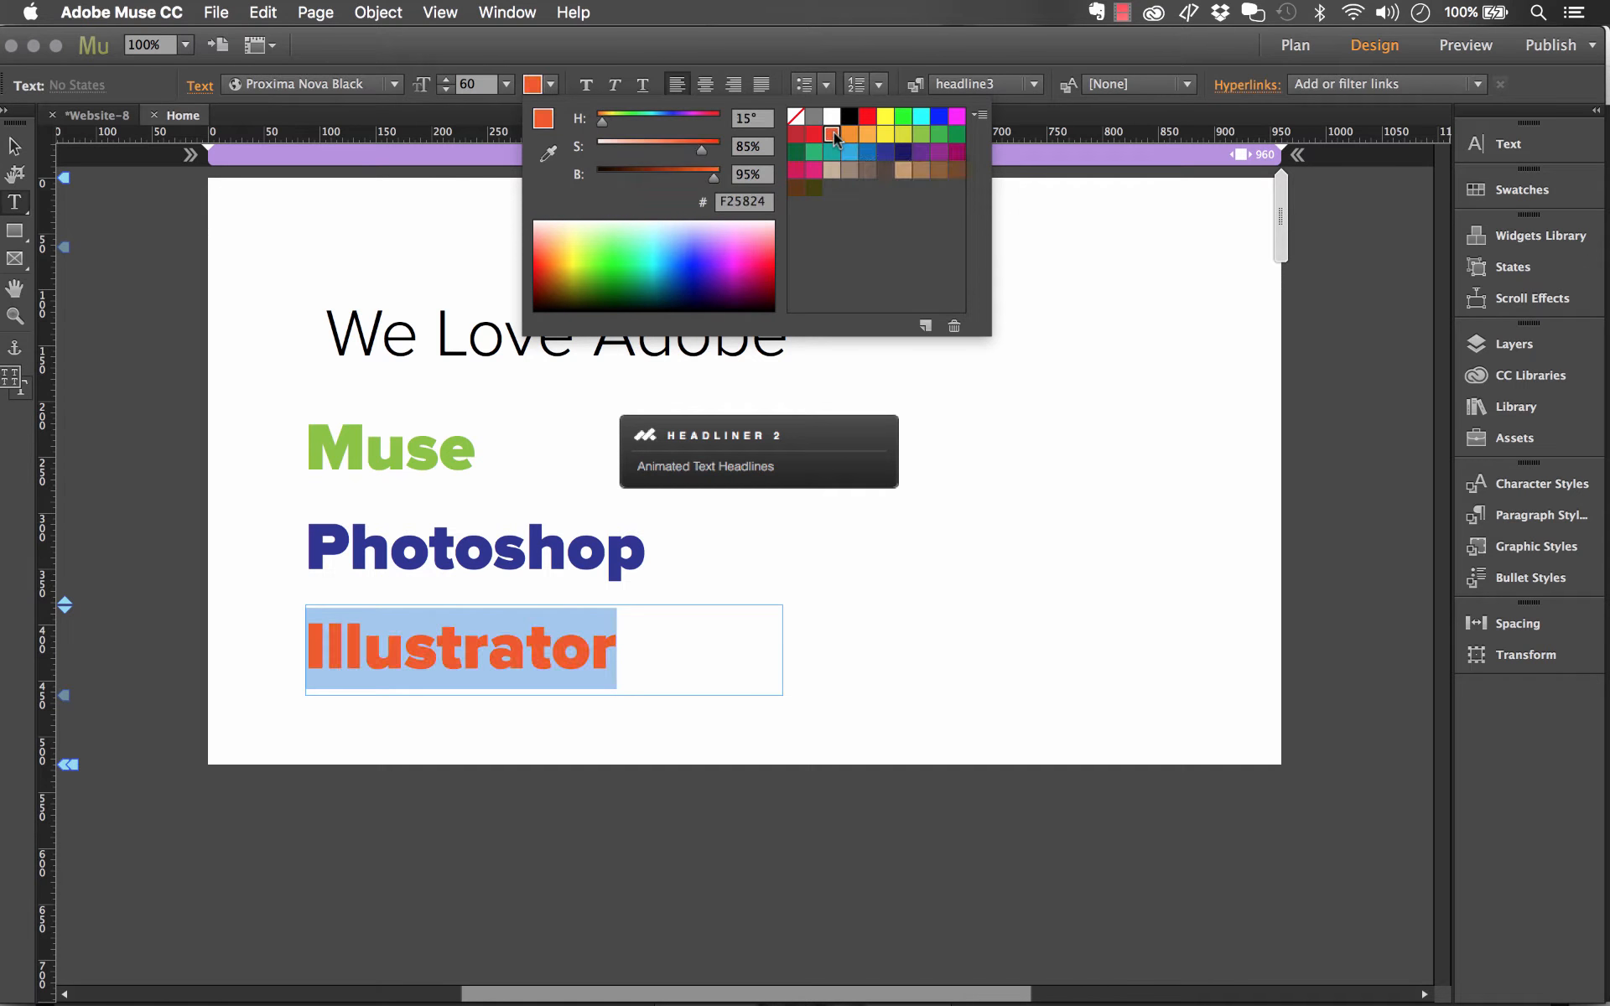
{"action": "left_click", "coordinate": [15, 147]}
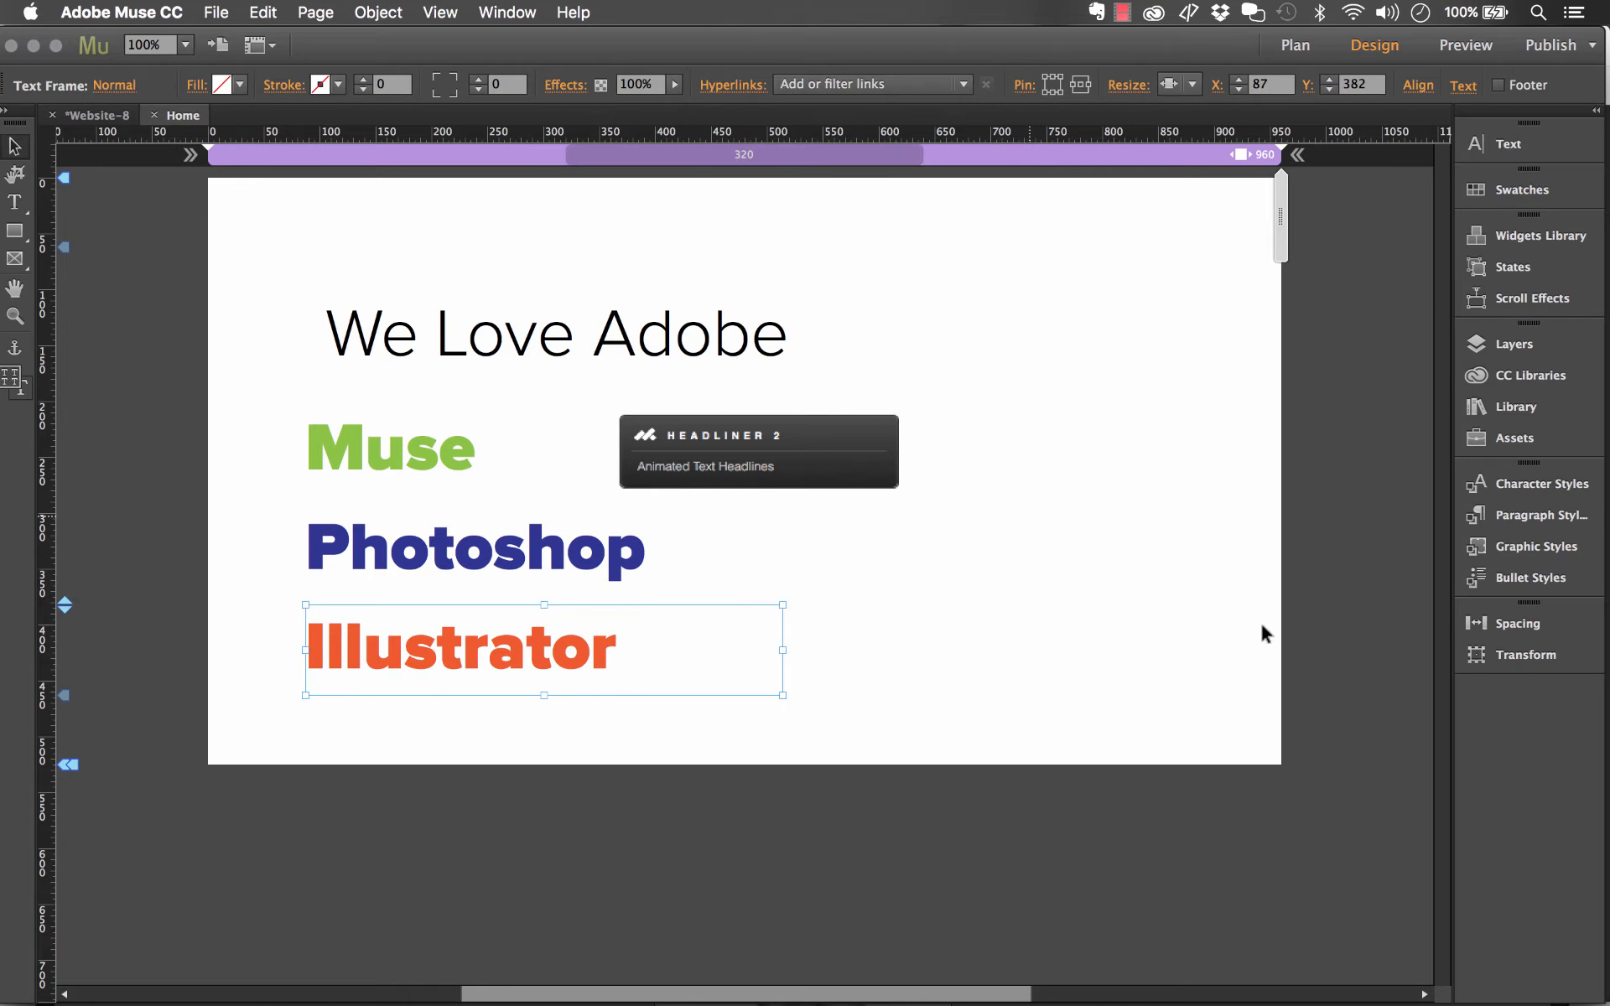
Clear the colour override on the "Illustrator" text frame so it follows the headline3 paragraph style
{"action": "left_click", "coordinate": [1585, 515]}
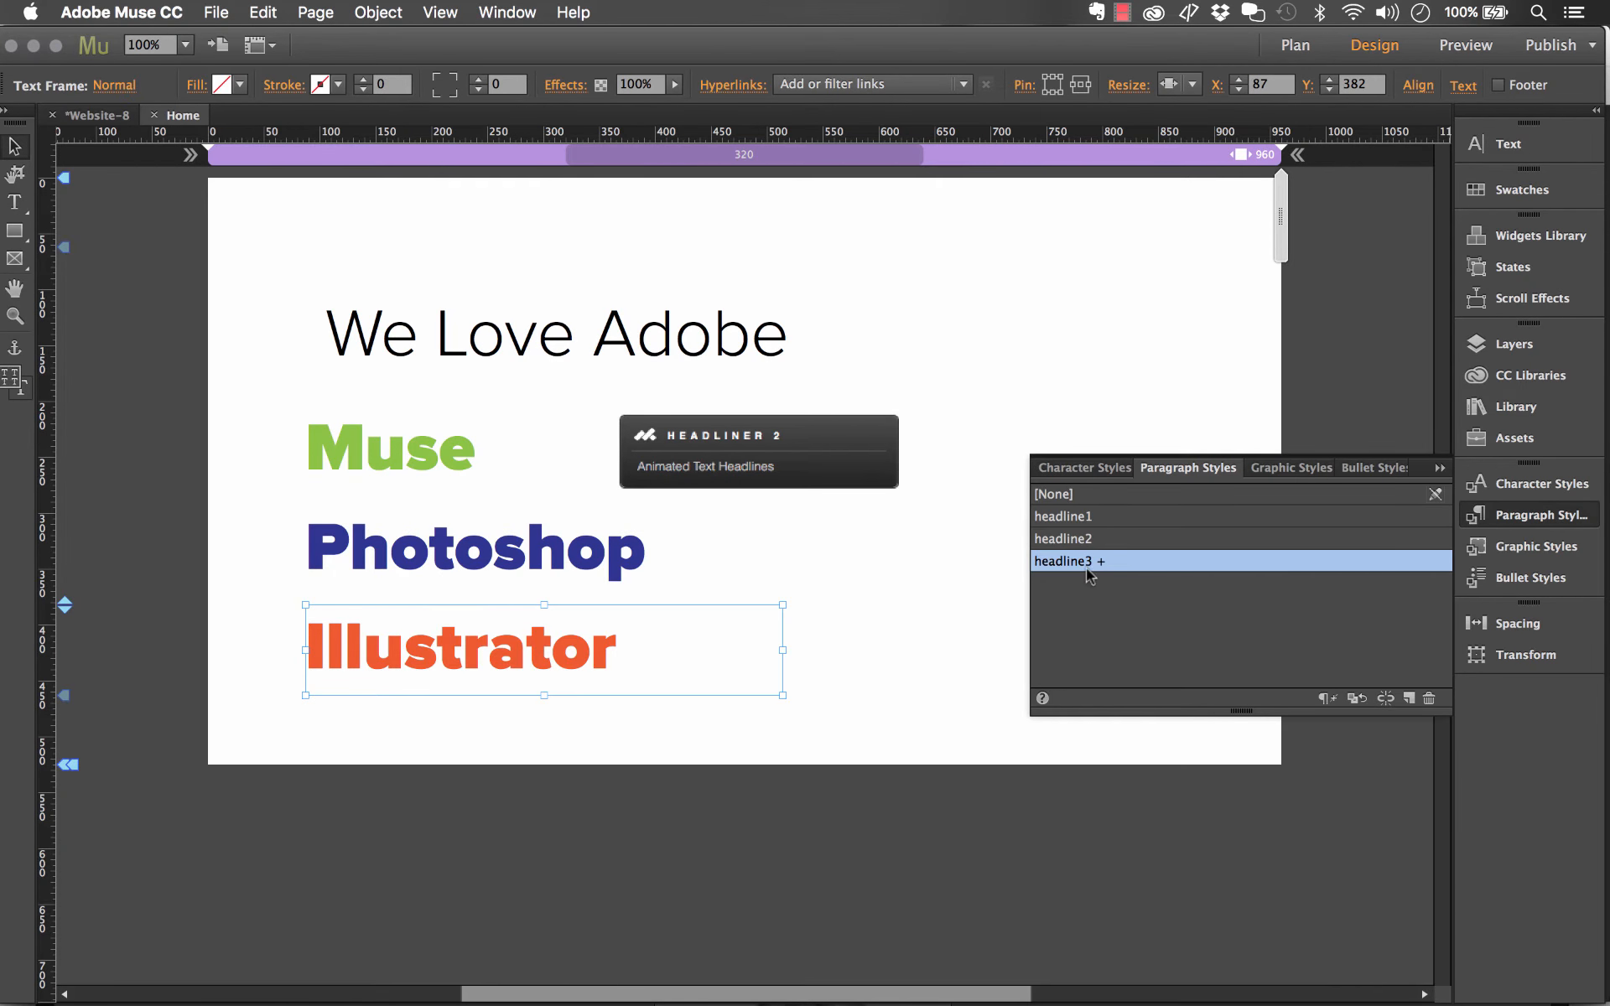
{"action": "mouse_move", "coordinate": [1096, 563]}
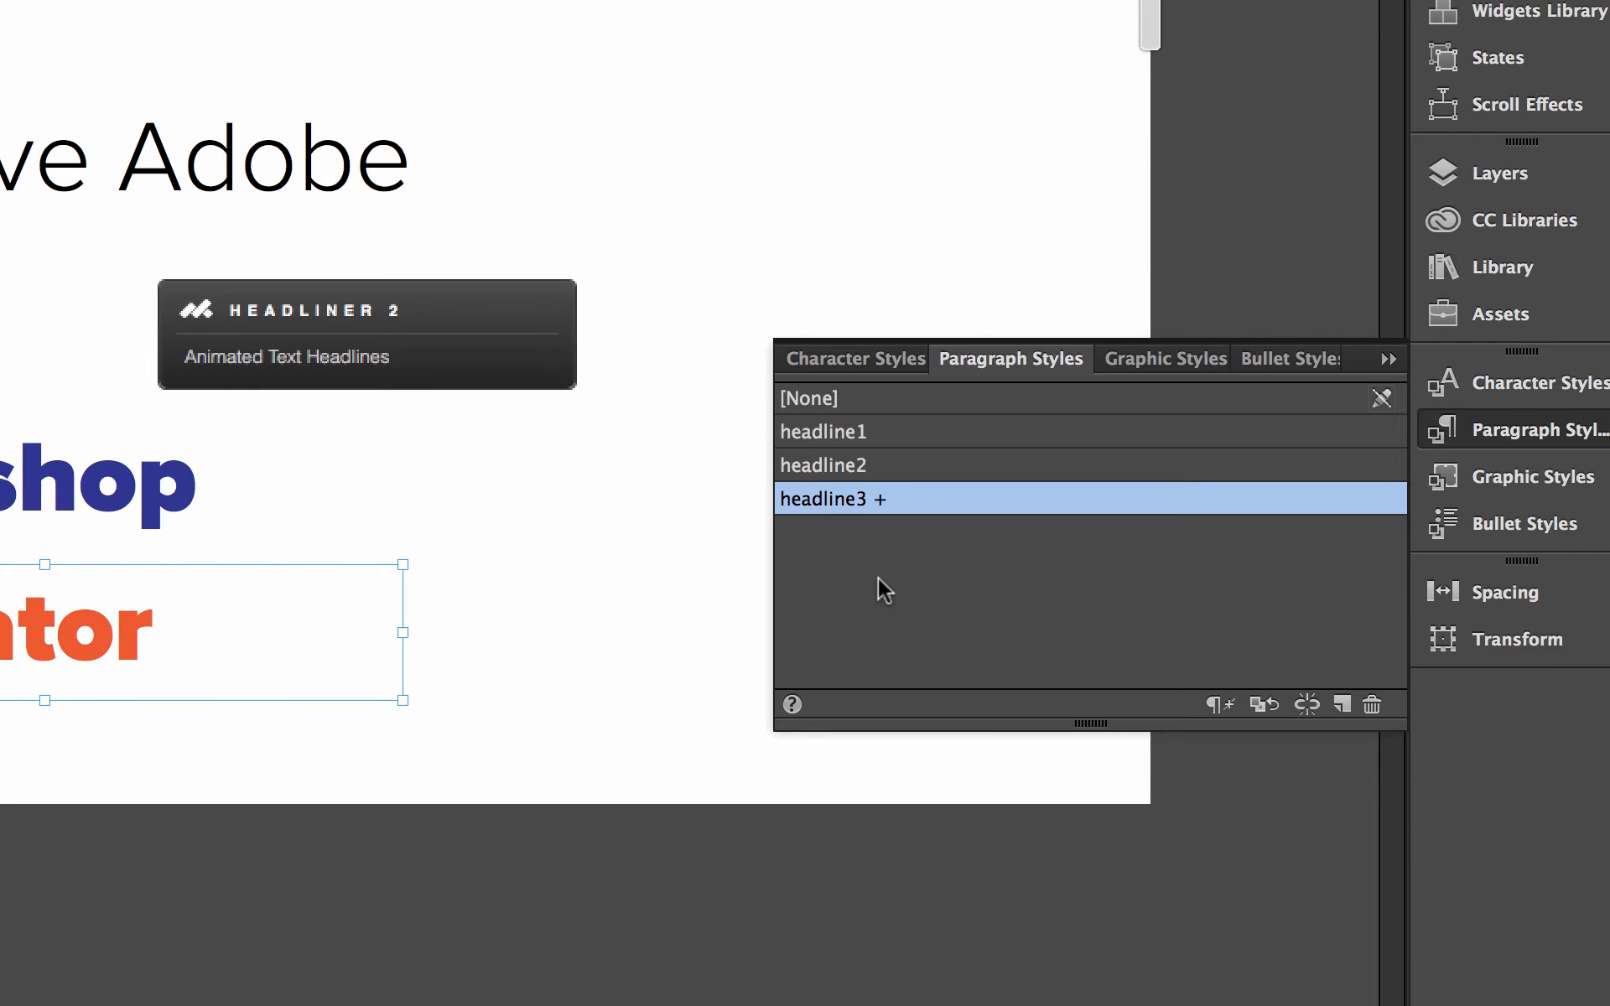
{"action": "mouse_move", "coordinate": [877, 506]}
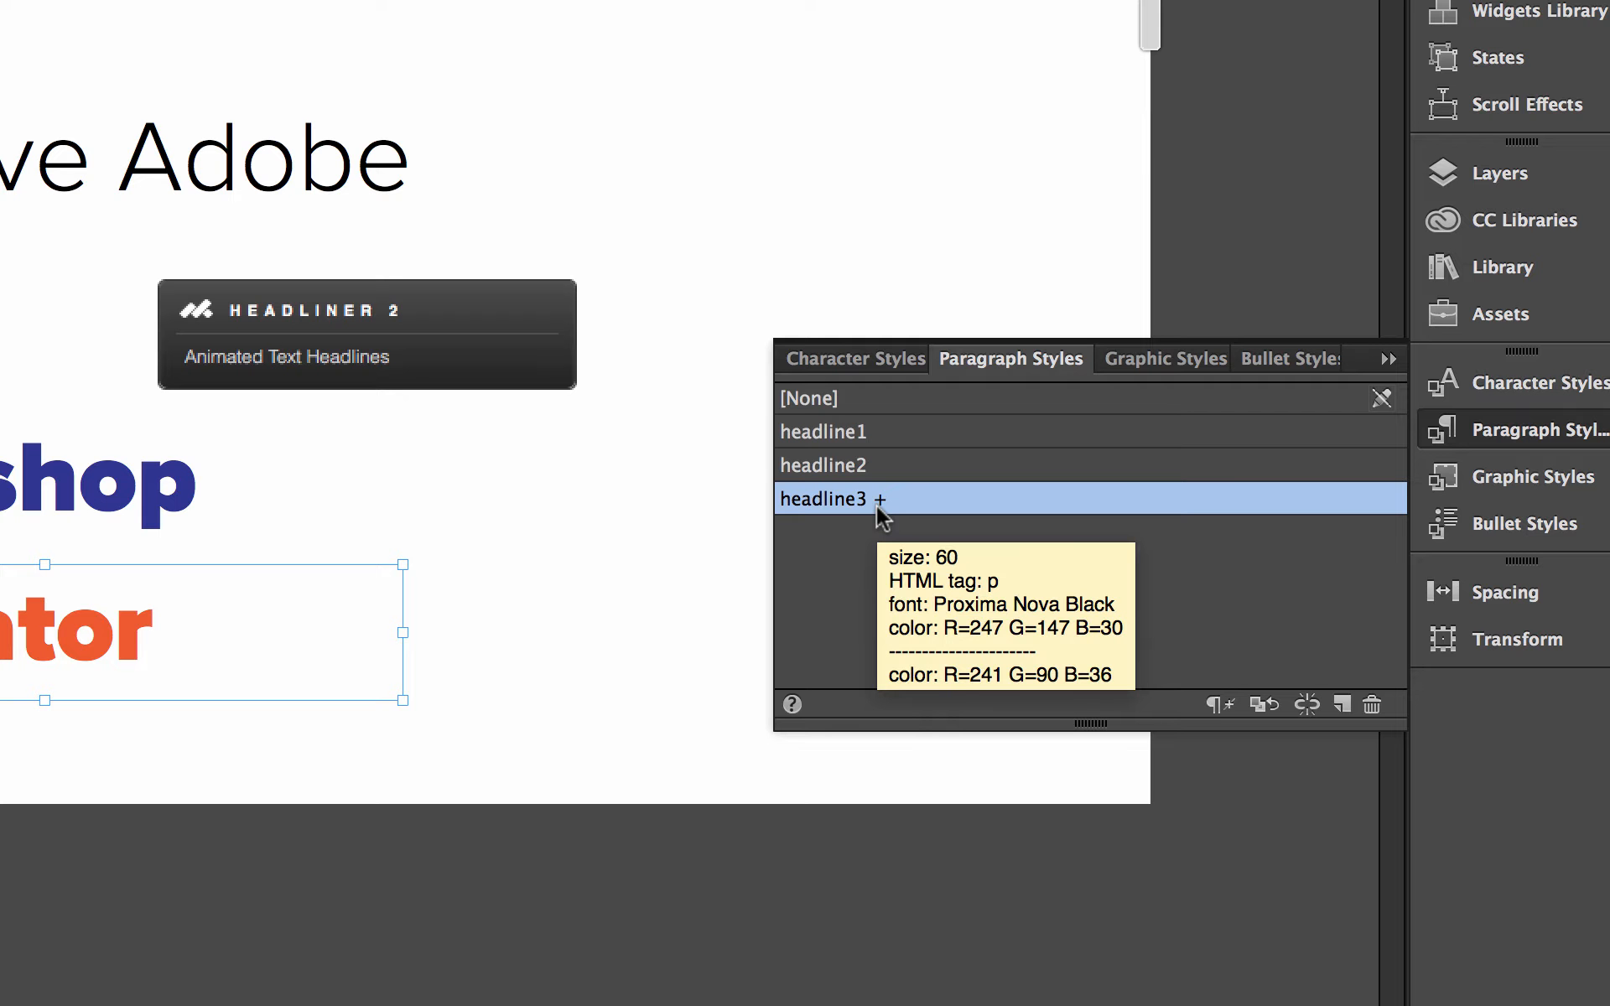
{"action": "right_click", "coordinate": [863, 504]}
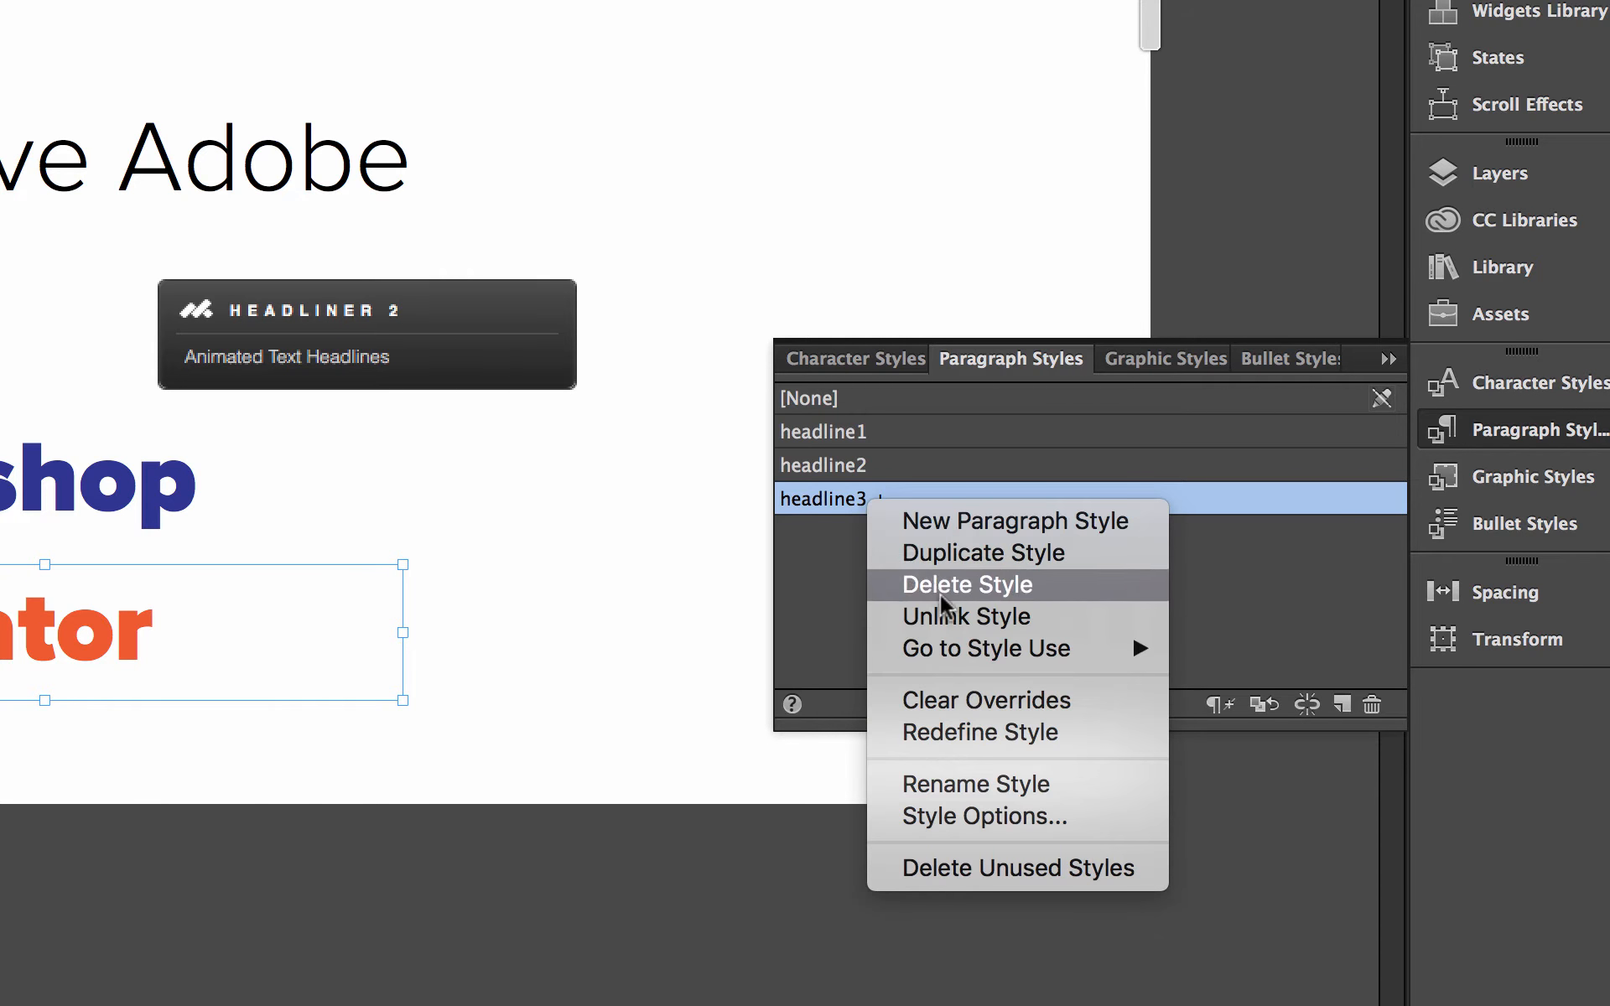
{"action": "left_click", "coordinate": [1015, 738]}
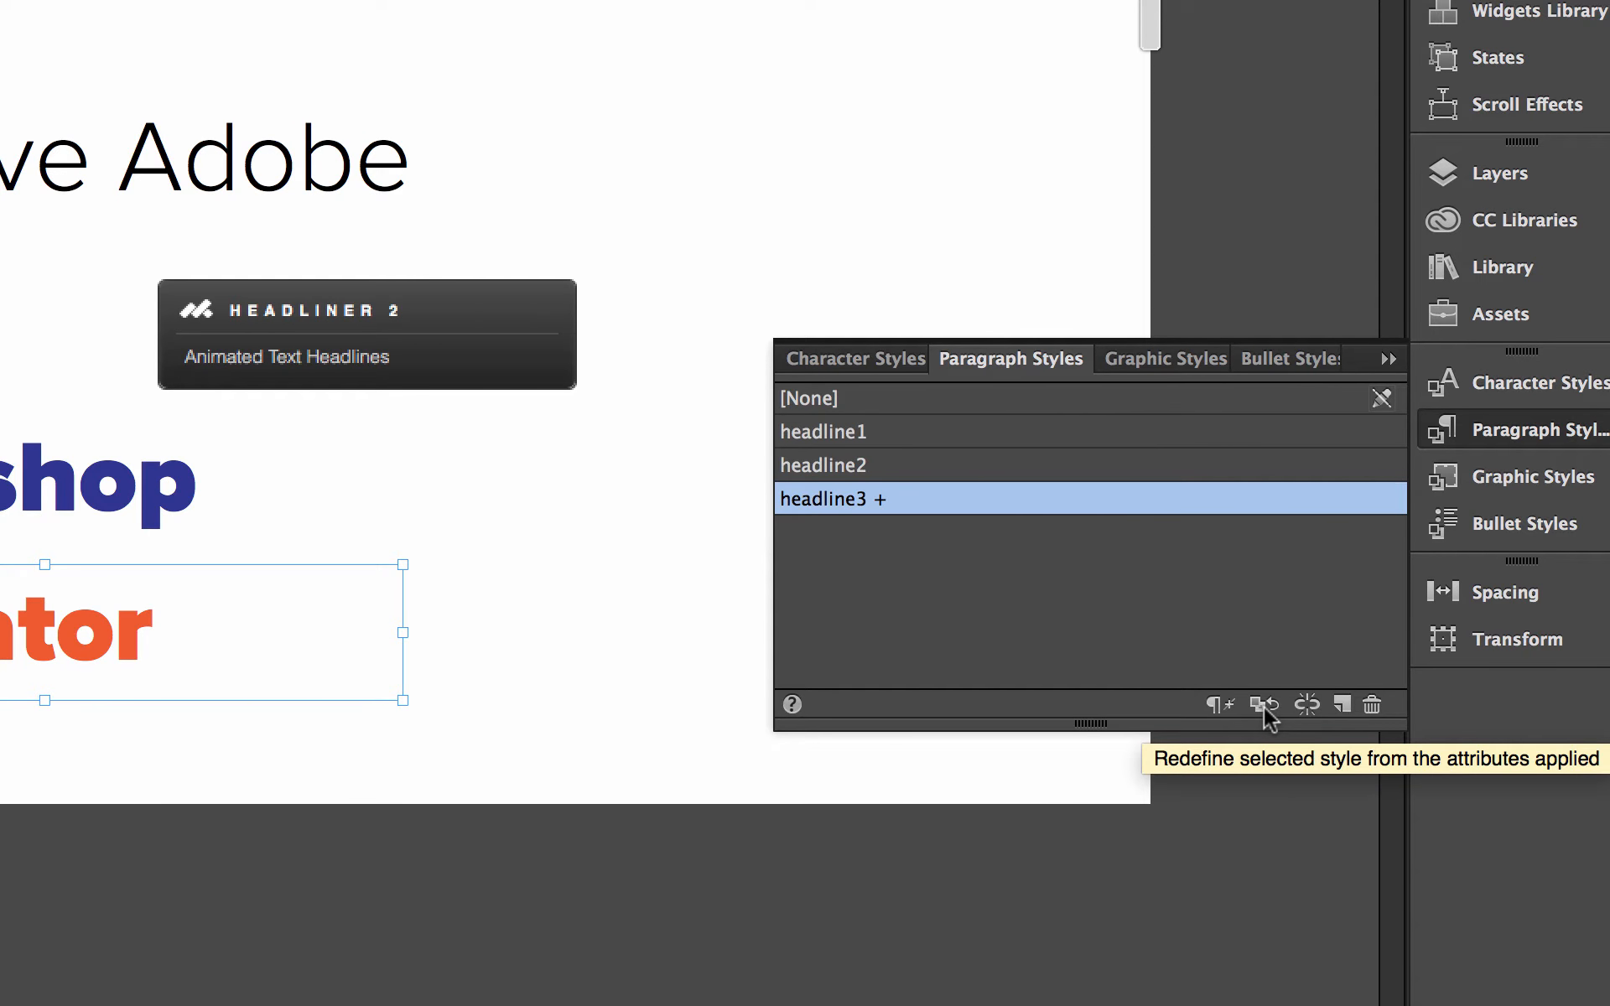
{"action": "right_click", "coordinate": [873, 499]}
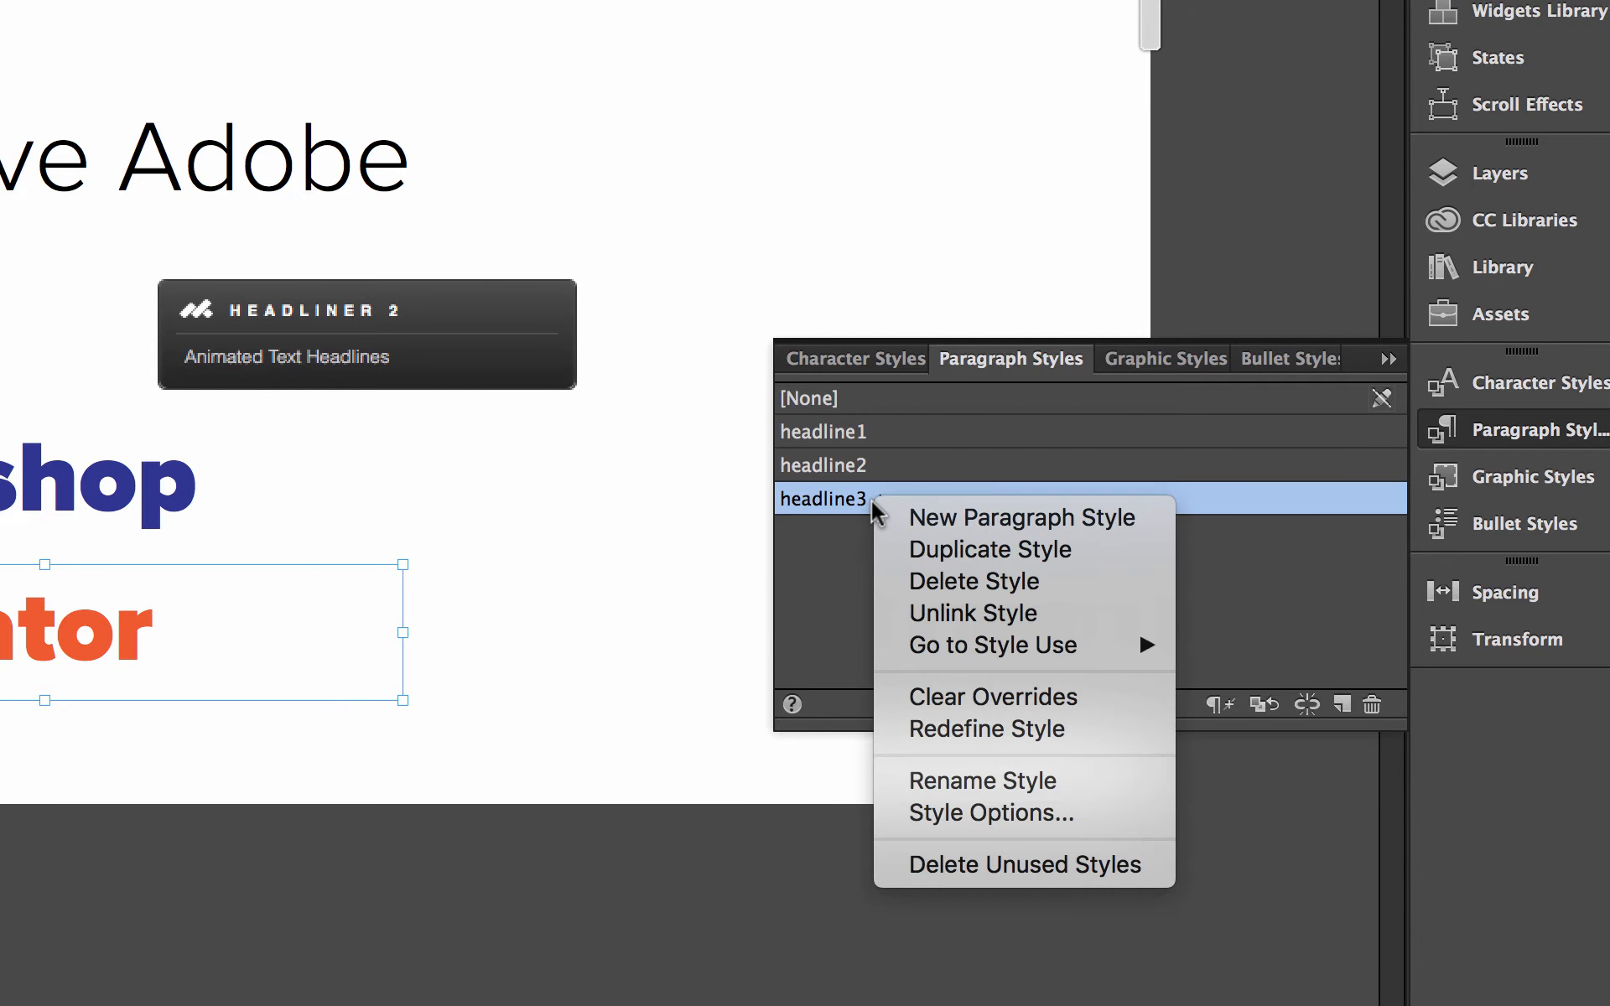
{"action": "left_click", "coordinate": [1002, 697]}
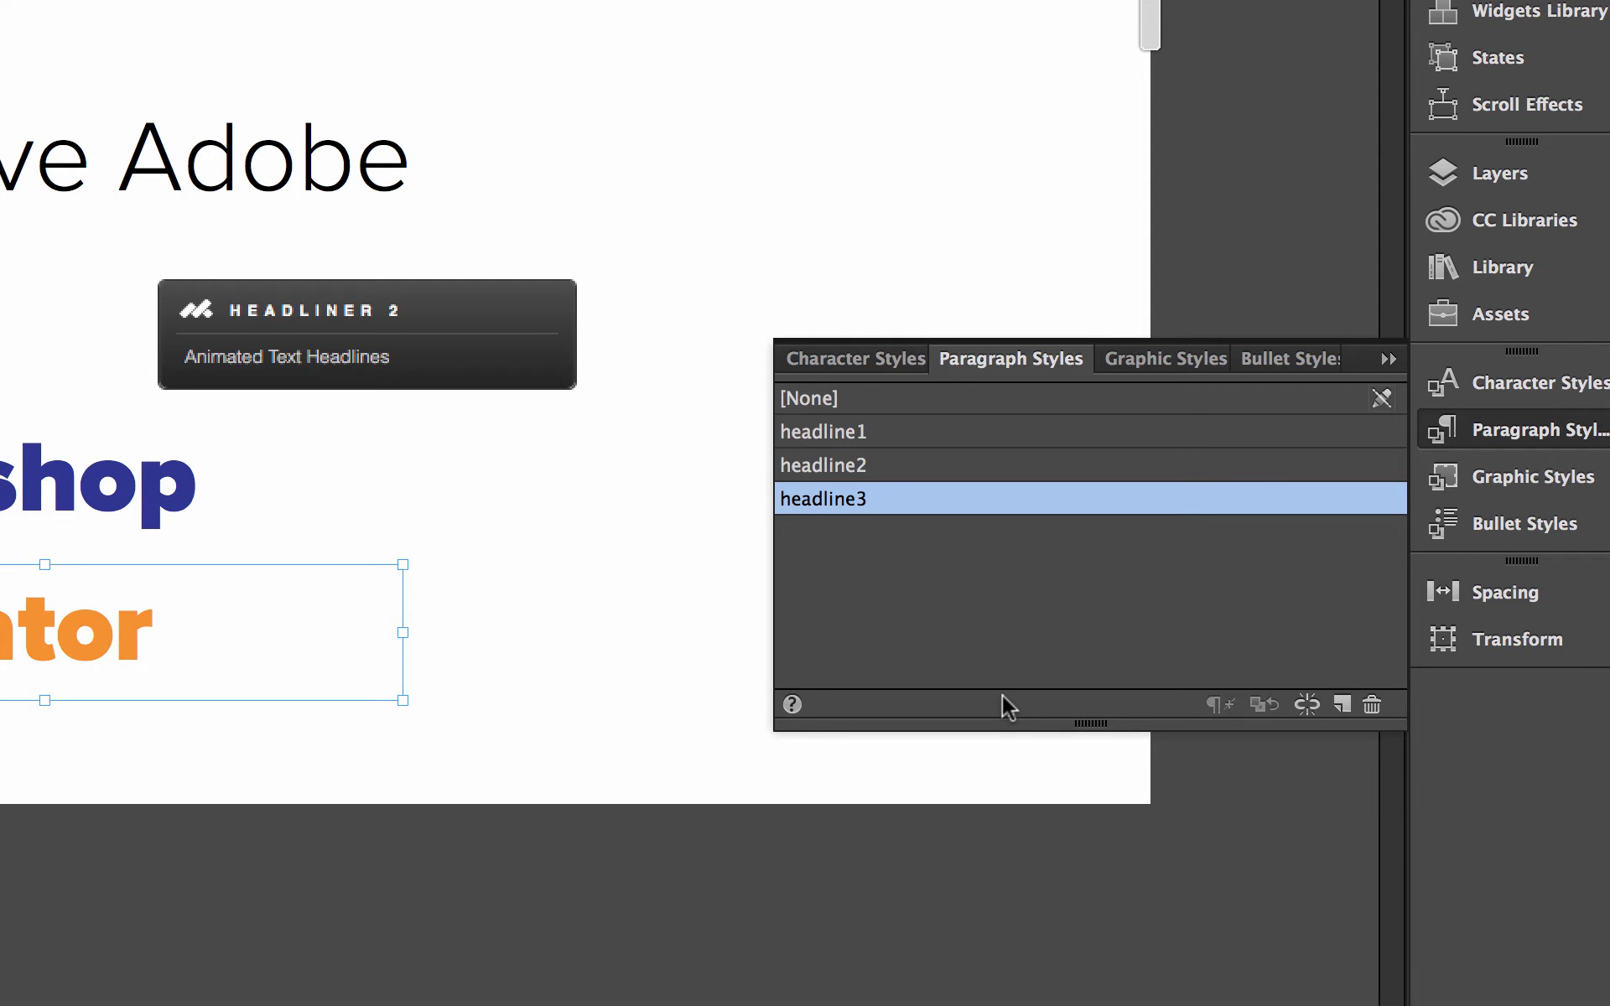
{"action": "left_click", "coordinate": [1388, 360]}
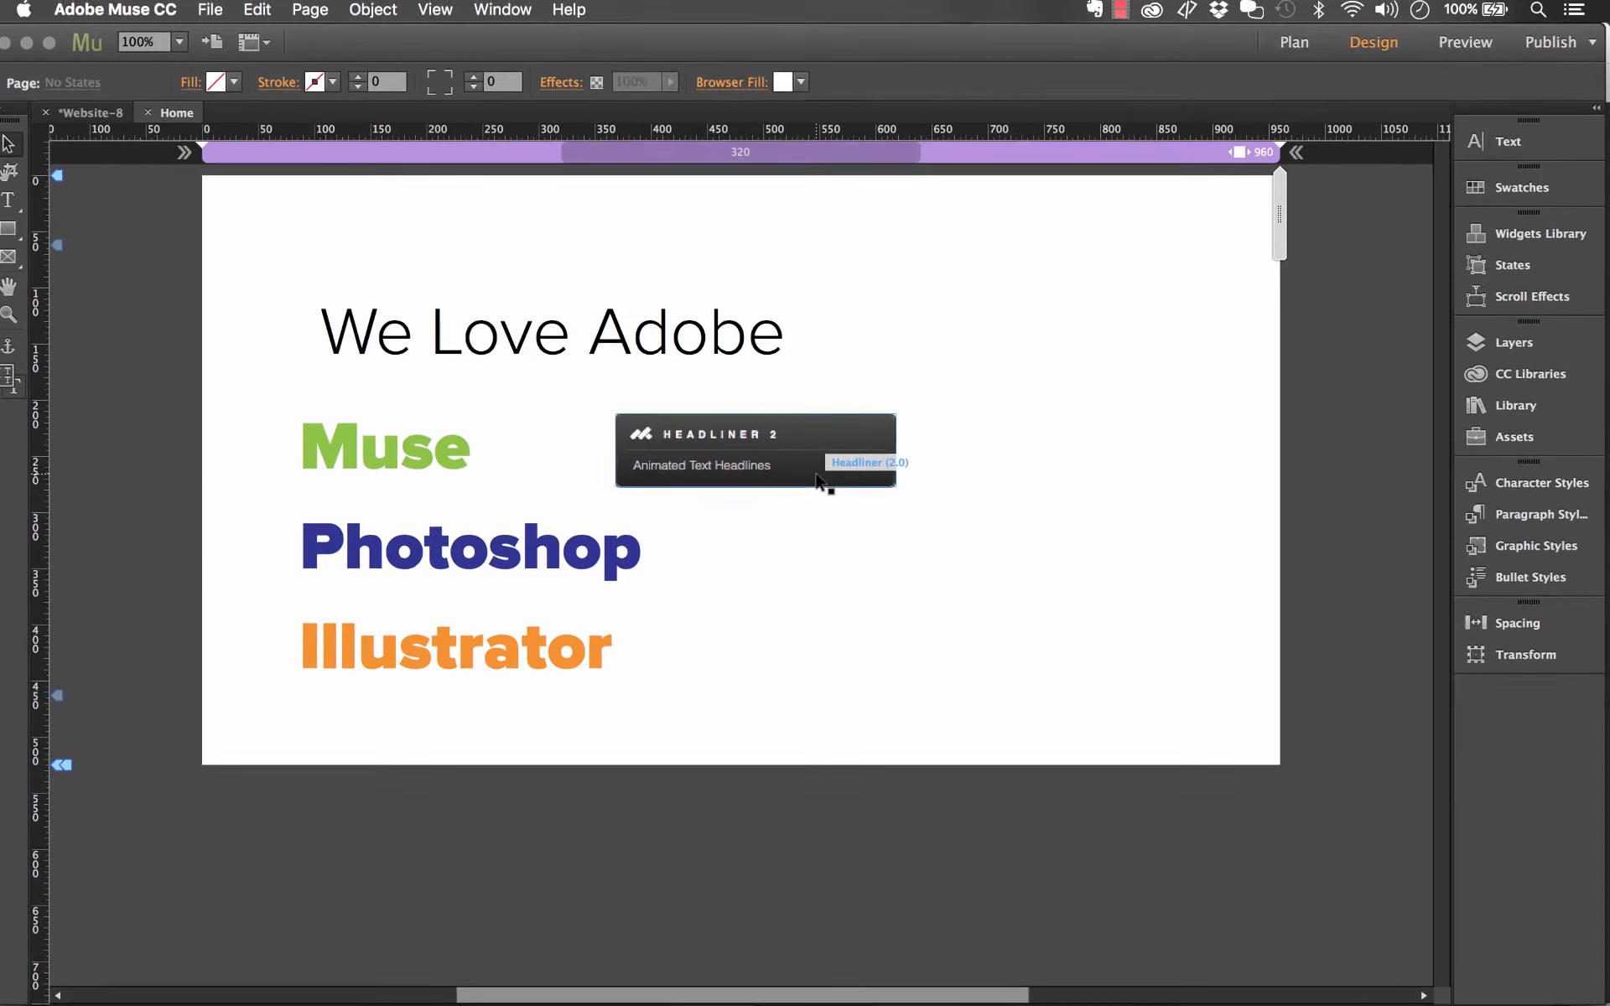
Assign the paragraph styles headline1, headline2 and headline3 to Headlines 1, 2 and 3 in the Headliner 2 widget's options
{"action": "left_click", "coordinate": [592, 409]}
{"action": "left_click", "coordinate": [920, 412]}
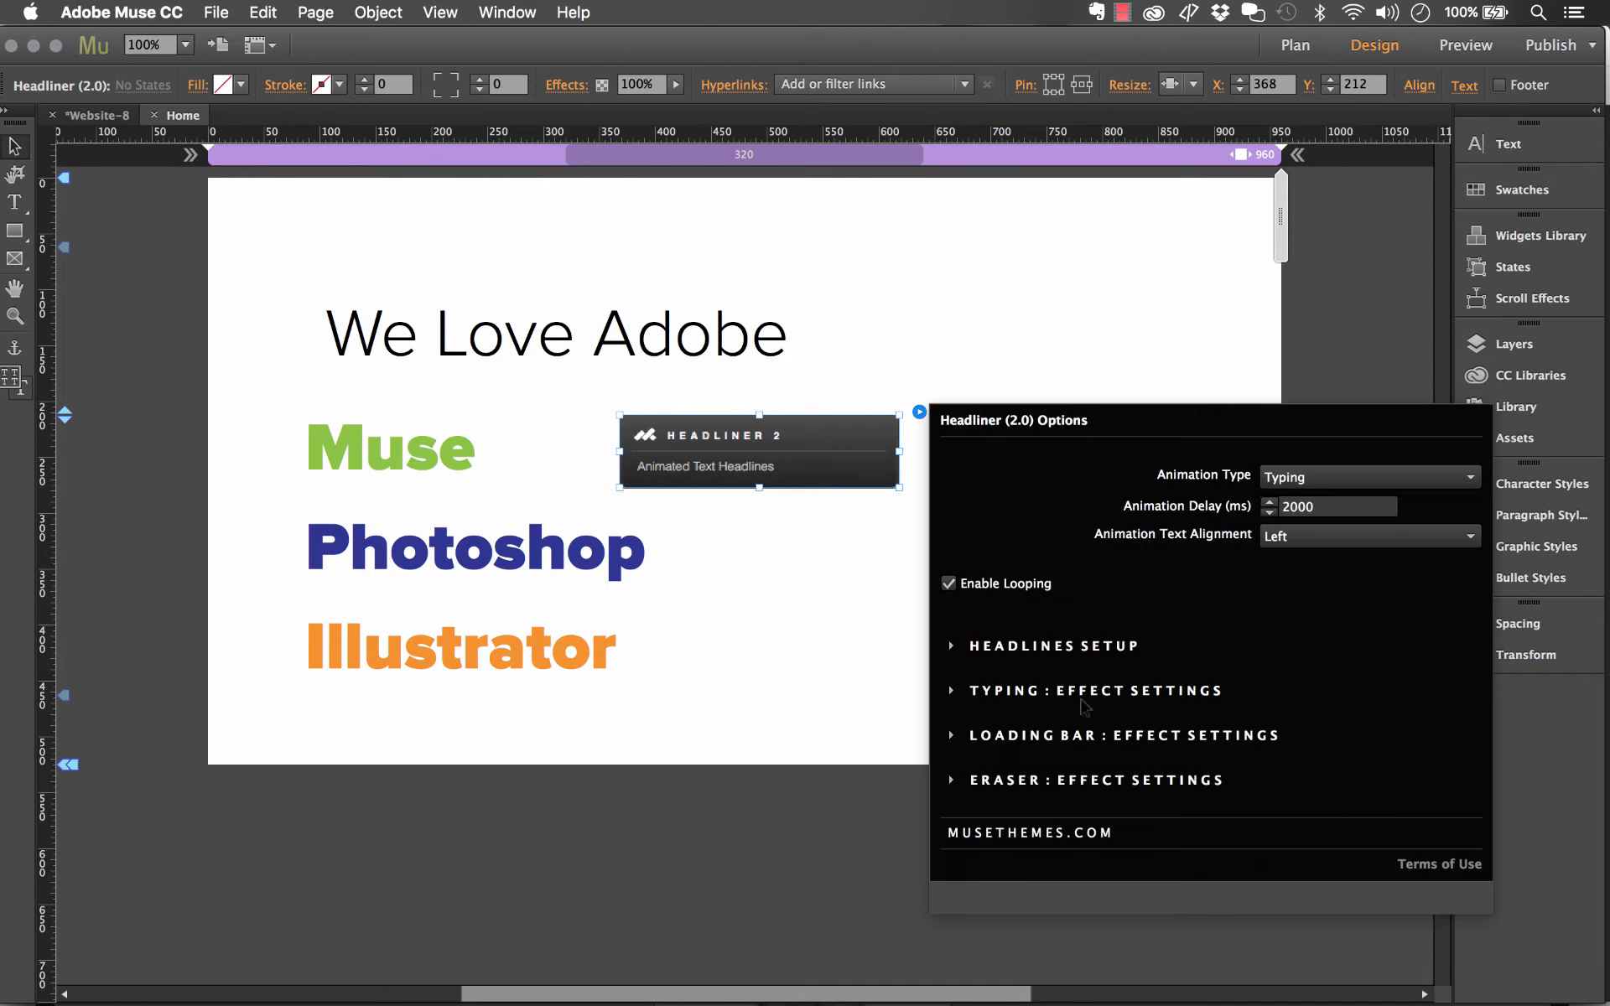
{"action": "left_click", "coordinate": [952, 638]}
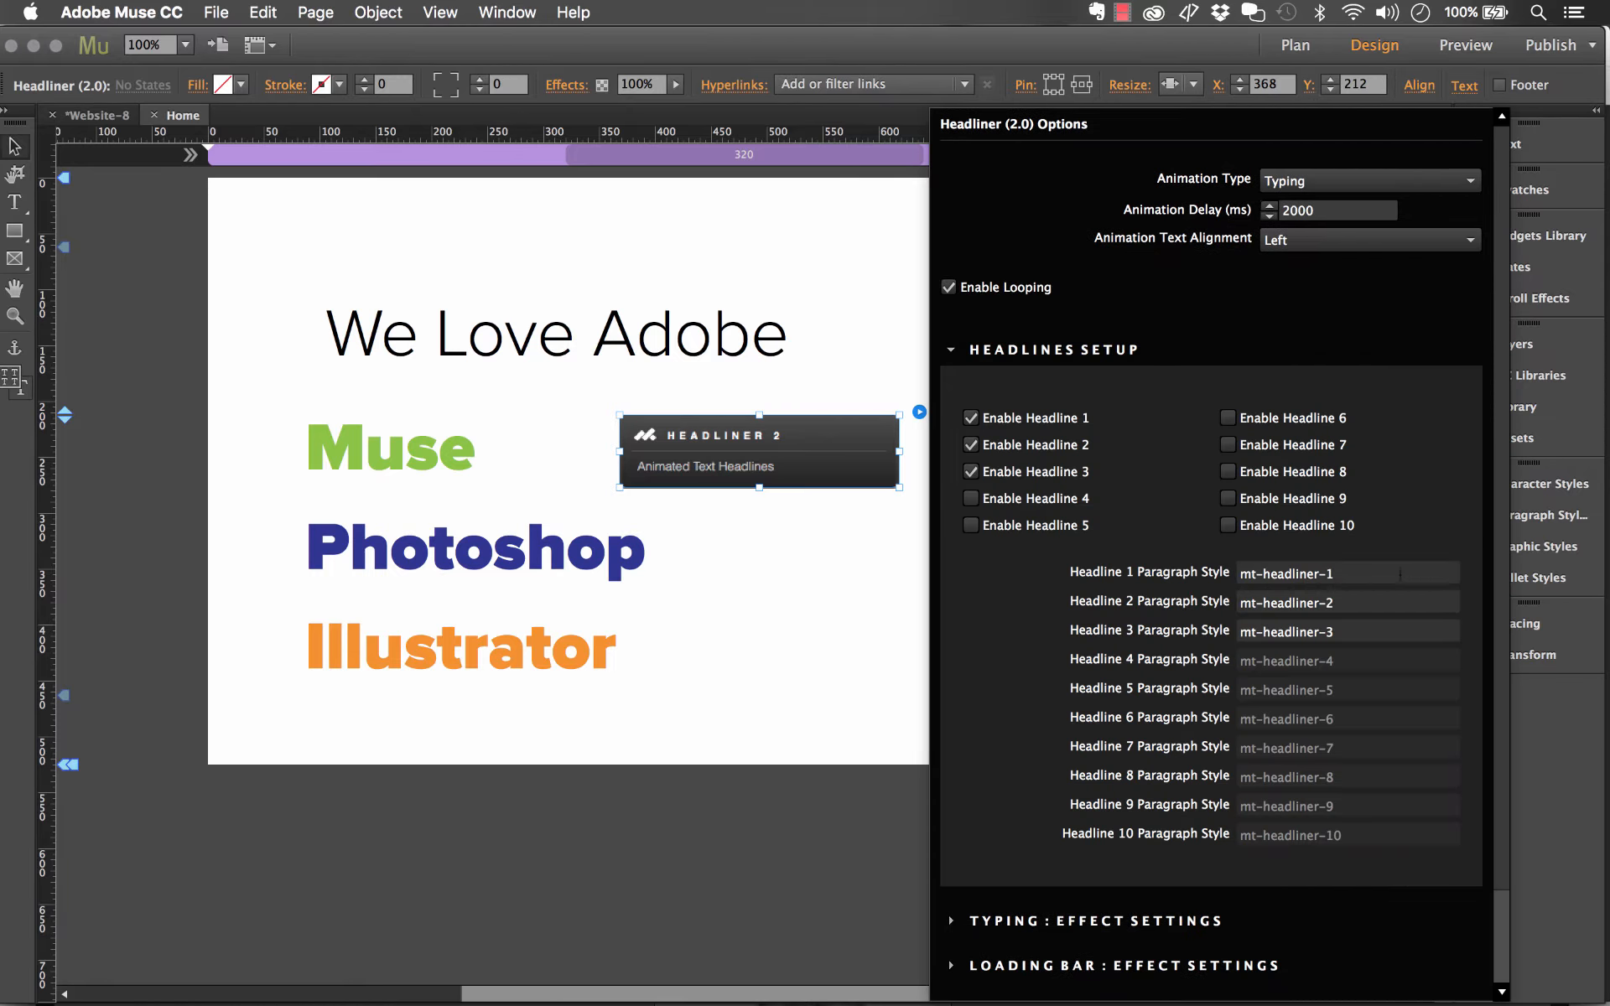
{"action": "left_click", "coordinate": [1308, 573]}
{"action": "type", "text": "headline"}
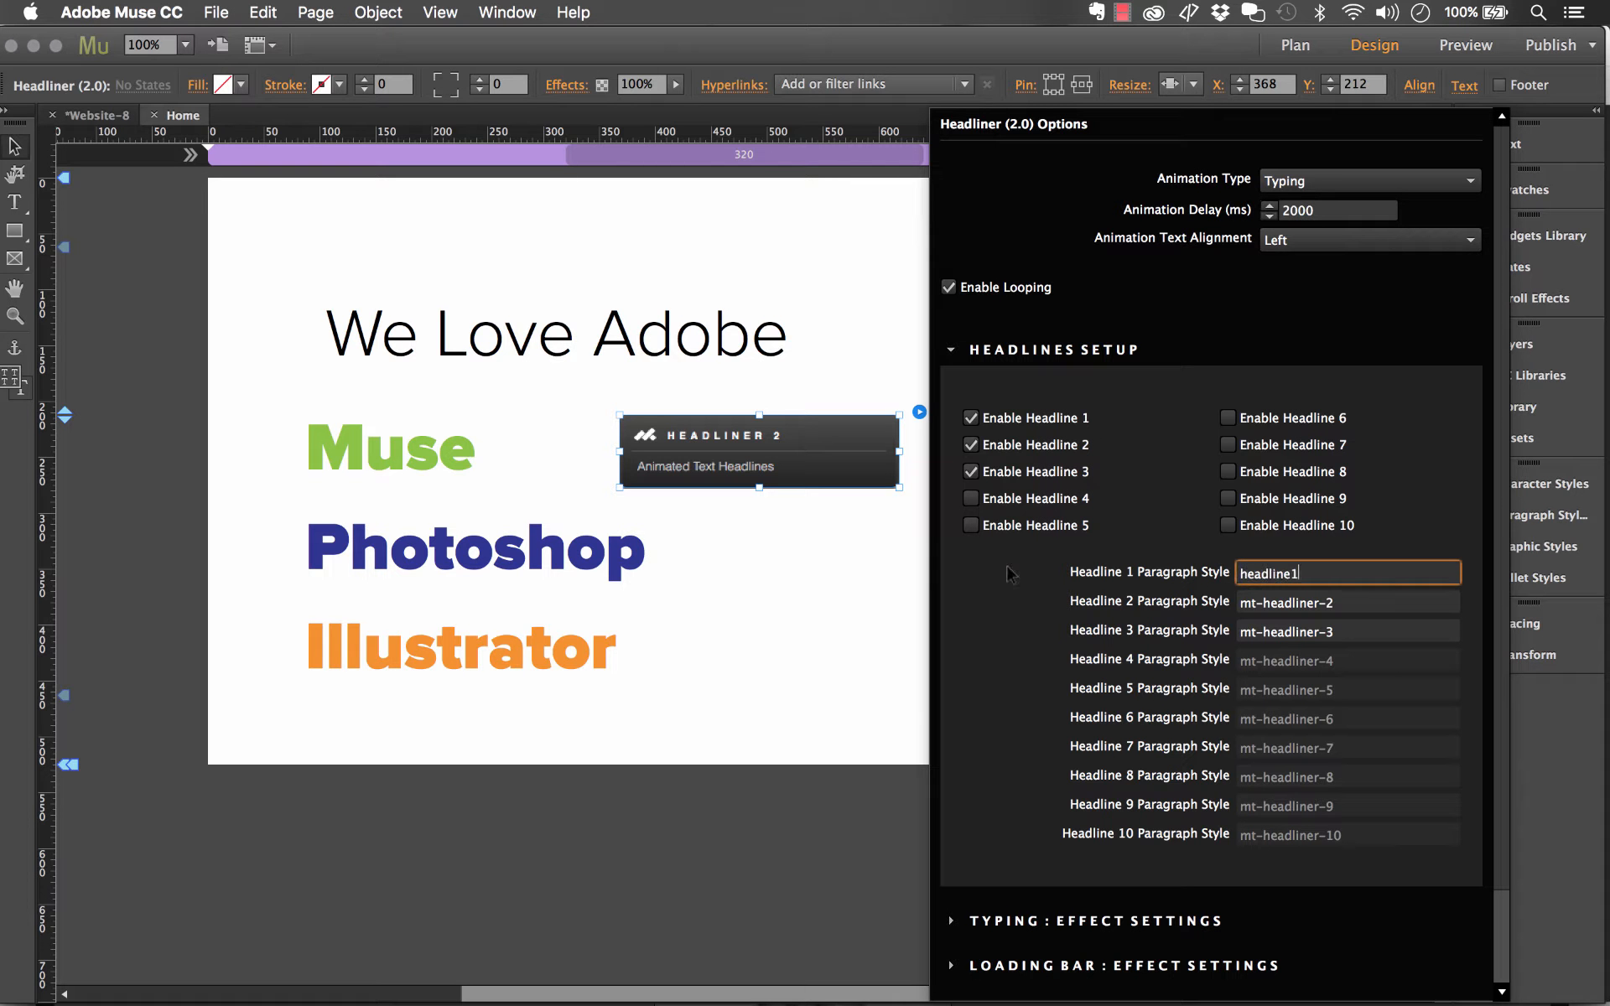
{"action": "key", "text": "Tab"}
{"action": "type", "text": "headline2"}
{"action": "key", "text": "Tab"}
{"action": "type", "text": "he"}
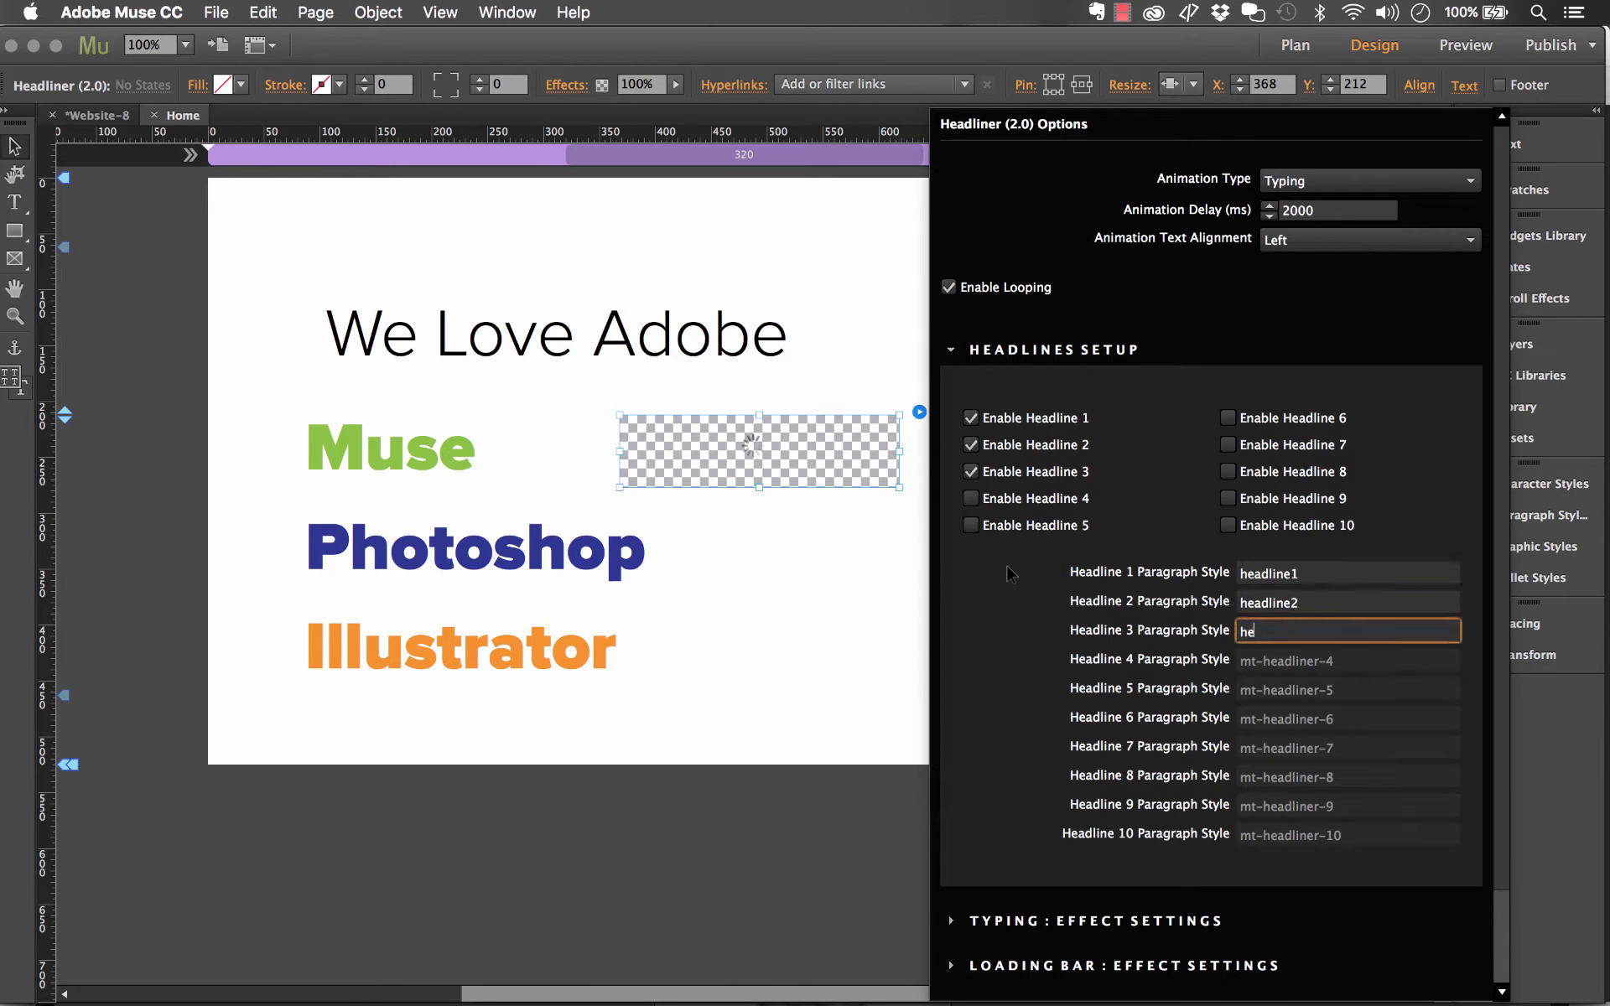
{"action": "type", "text": "adline3"}
{"action": "key", "text": "Return"}
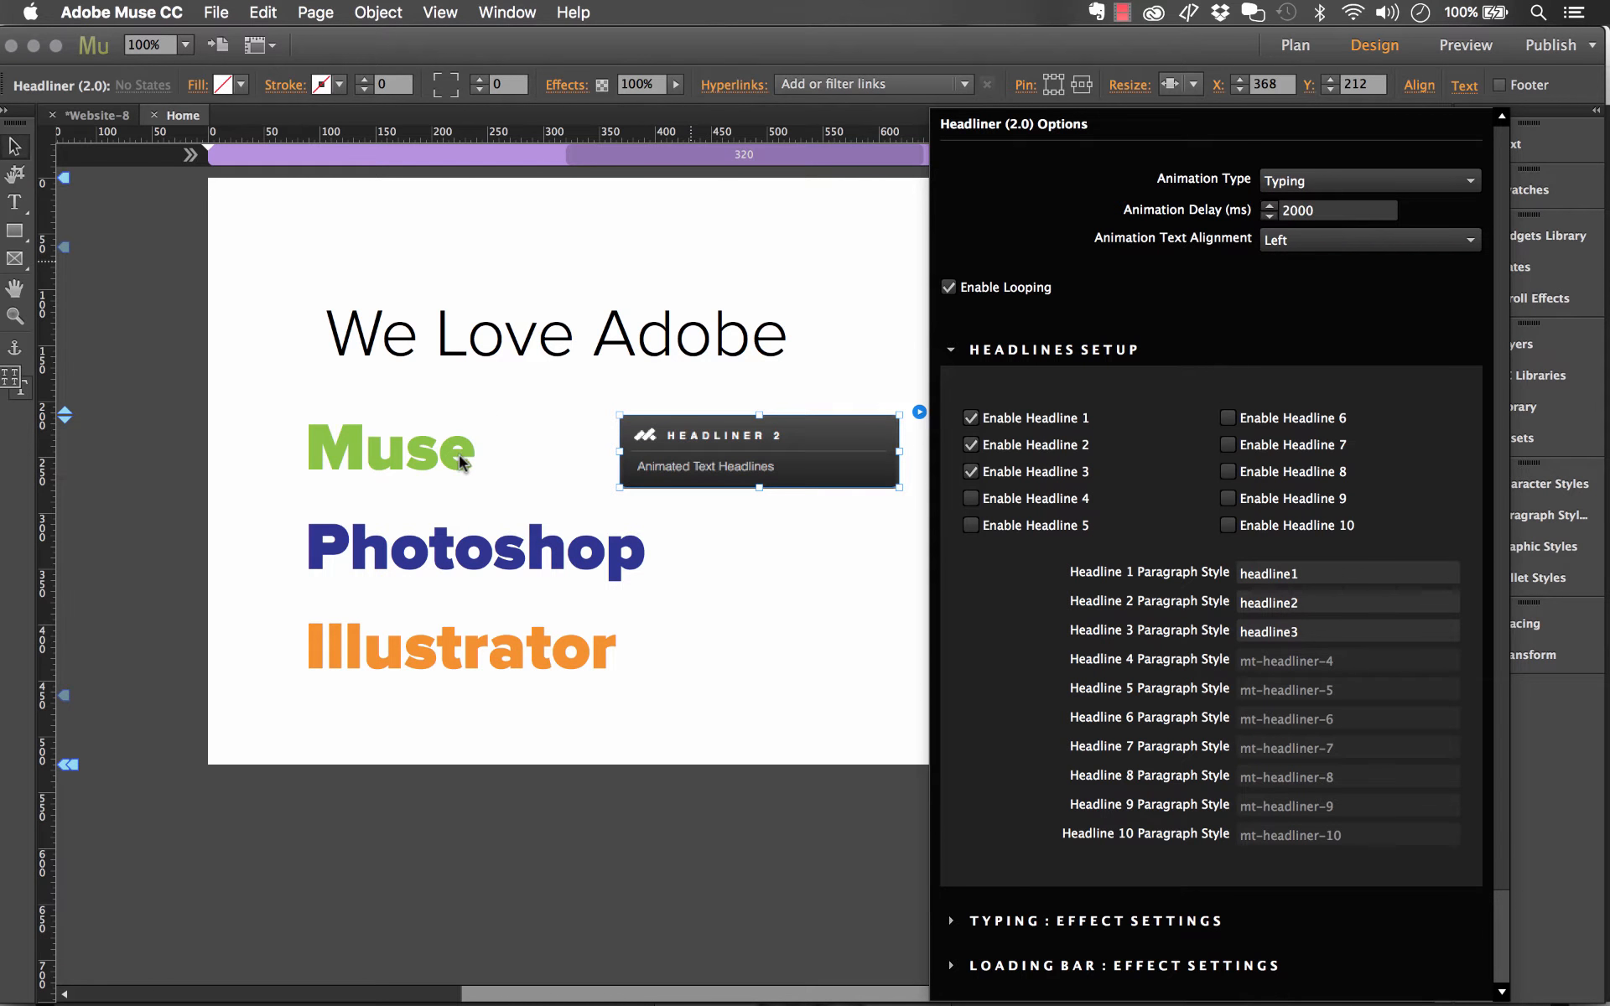
Move the three product names lower on the page and place the "We Love Adobe" frame at X 86, Y 124
{"action": "left_click_drag", "start_coordinate": [503, 730], "coordinate": [369, 674]}
{"action": "left_click_drag", "start_coordinate": [539, 341], "coordinate": [523, 364]}
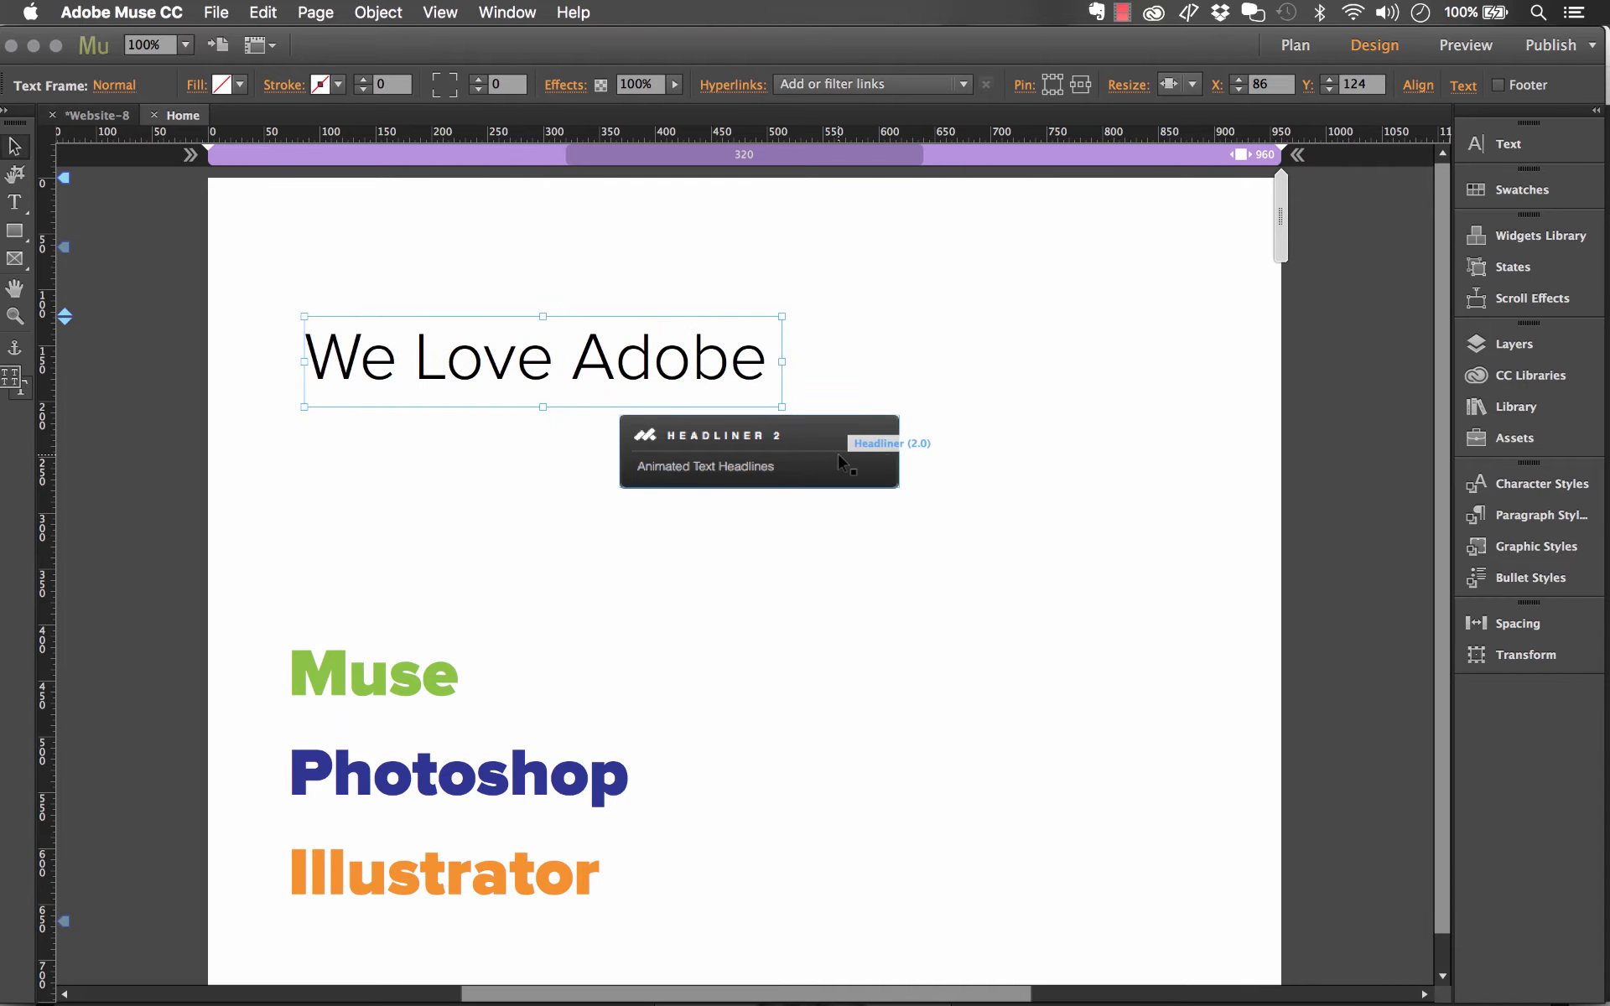
Place the Headliner 2 widget just right of "We Love Adobe" at X 528, Y 124, with the top edges aligned
{"action": "left_click_drag", "start_coordinate": [669, 456], "coordinate": [854, 364]}
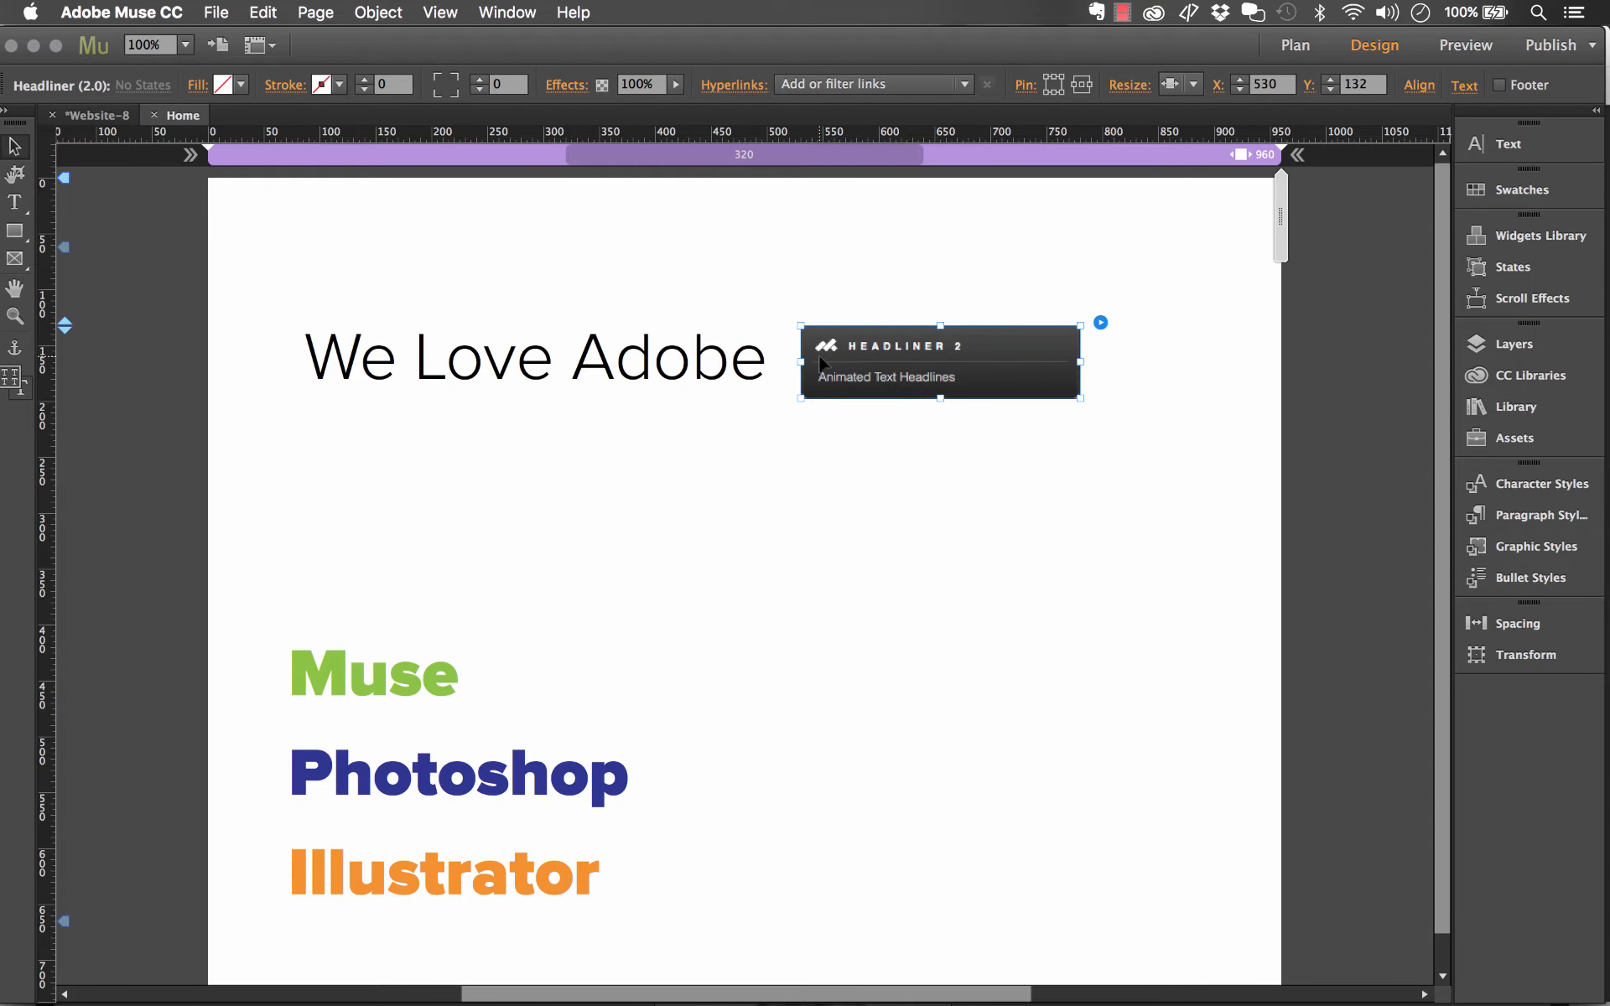
{"action": "left_click", "coordinate": [855, 285]}
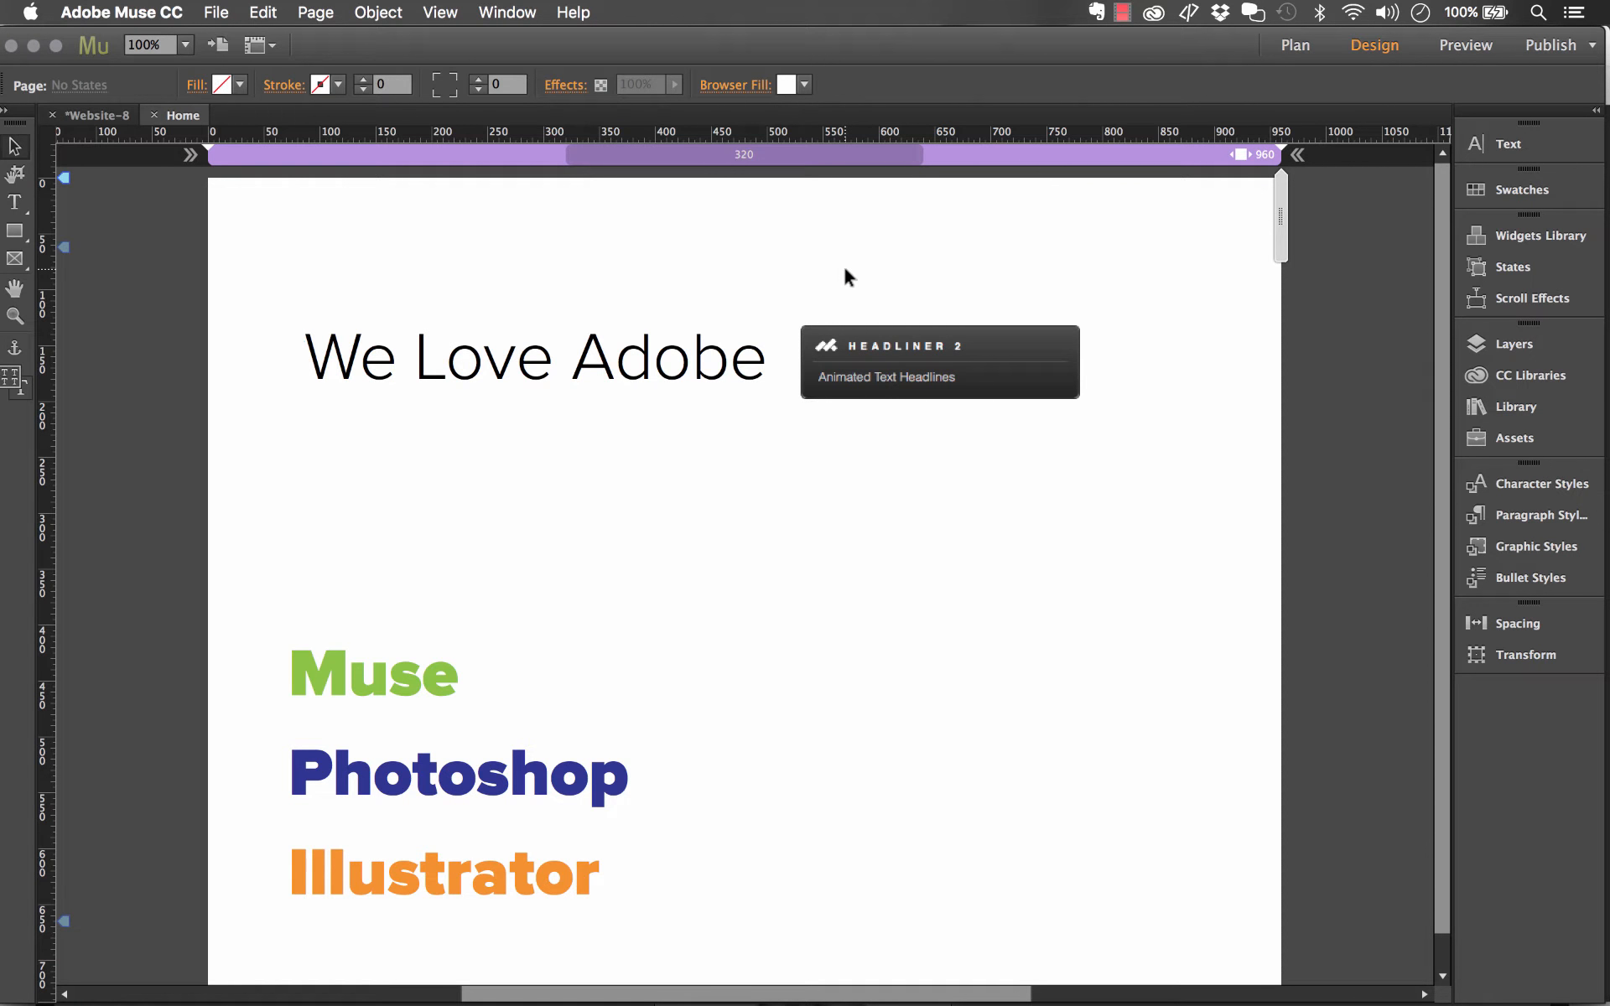
{"action": "left_click_drag", "start_coordinate": [846, 273], "coordinate": [726, 365]}
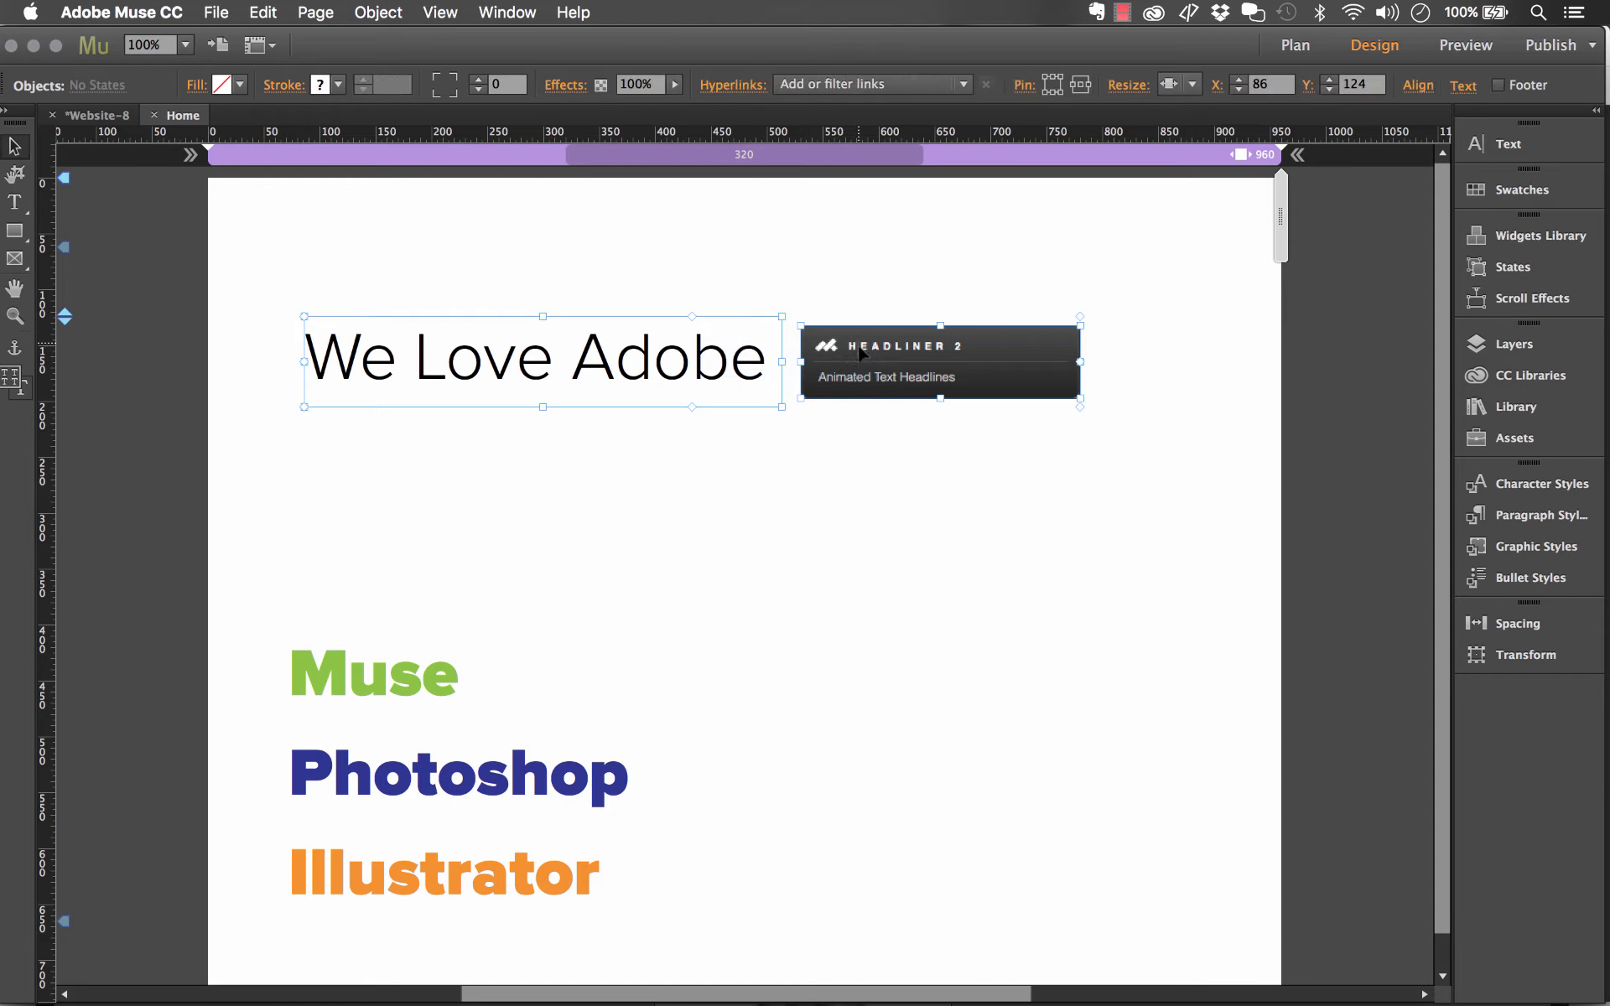
{"action": "left_click_drag", "start_coordinate": [862, 371], "coordinate": [861, 363]}
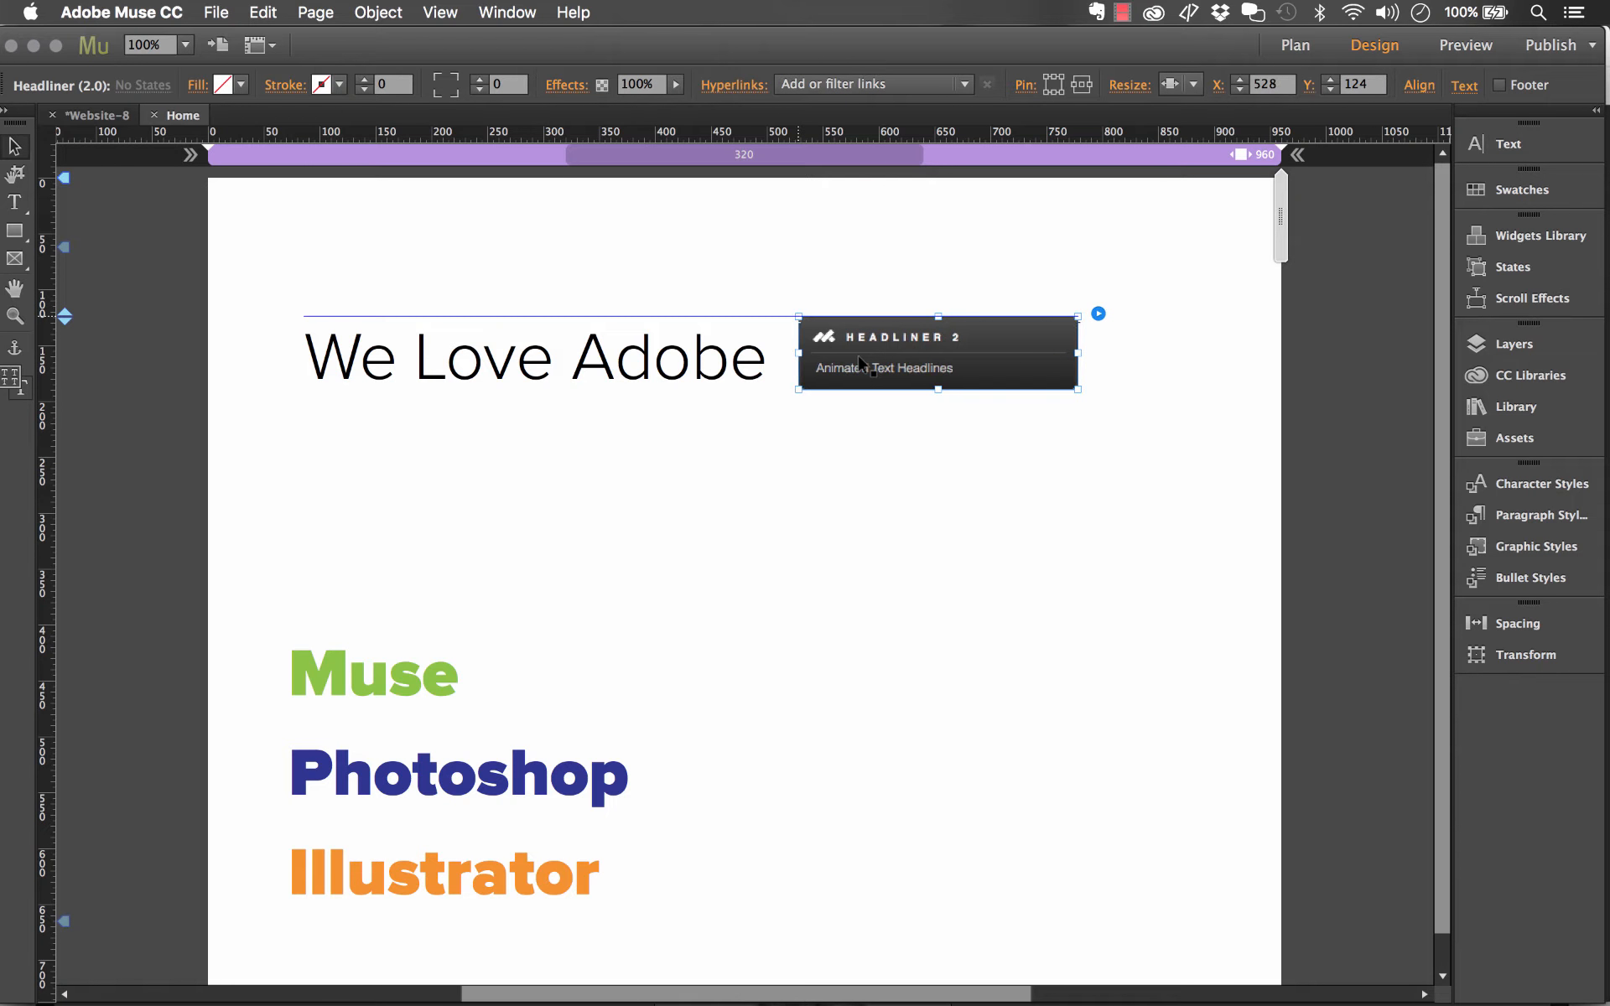
{"action": "left_click_drag", "start_coordinate": [826, 252], "coordinate": [678, 362]}
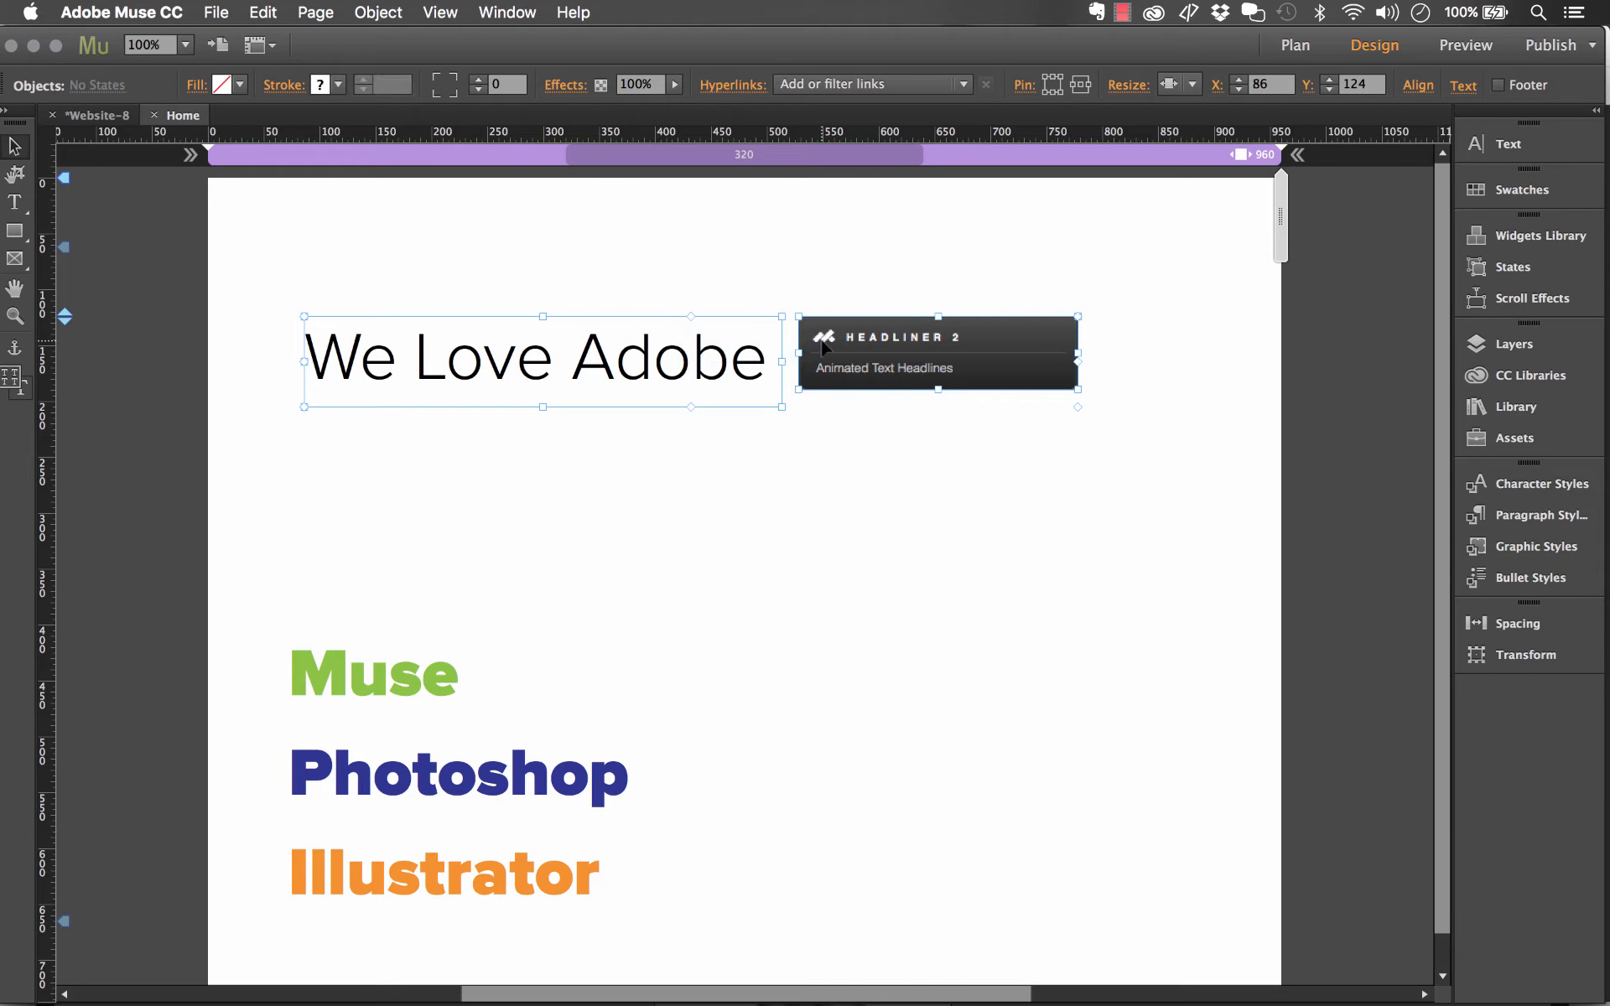
Enlarge the Headliner 2 widget to the right and down until its height matches the "We Love Adobe" text frame
{"action": "left_click", "coordinate": [1096, 378]}
{"action": "left_click", "coordinate": [1055, 386]}
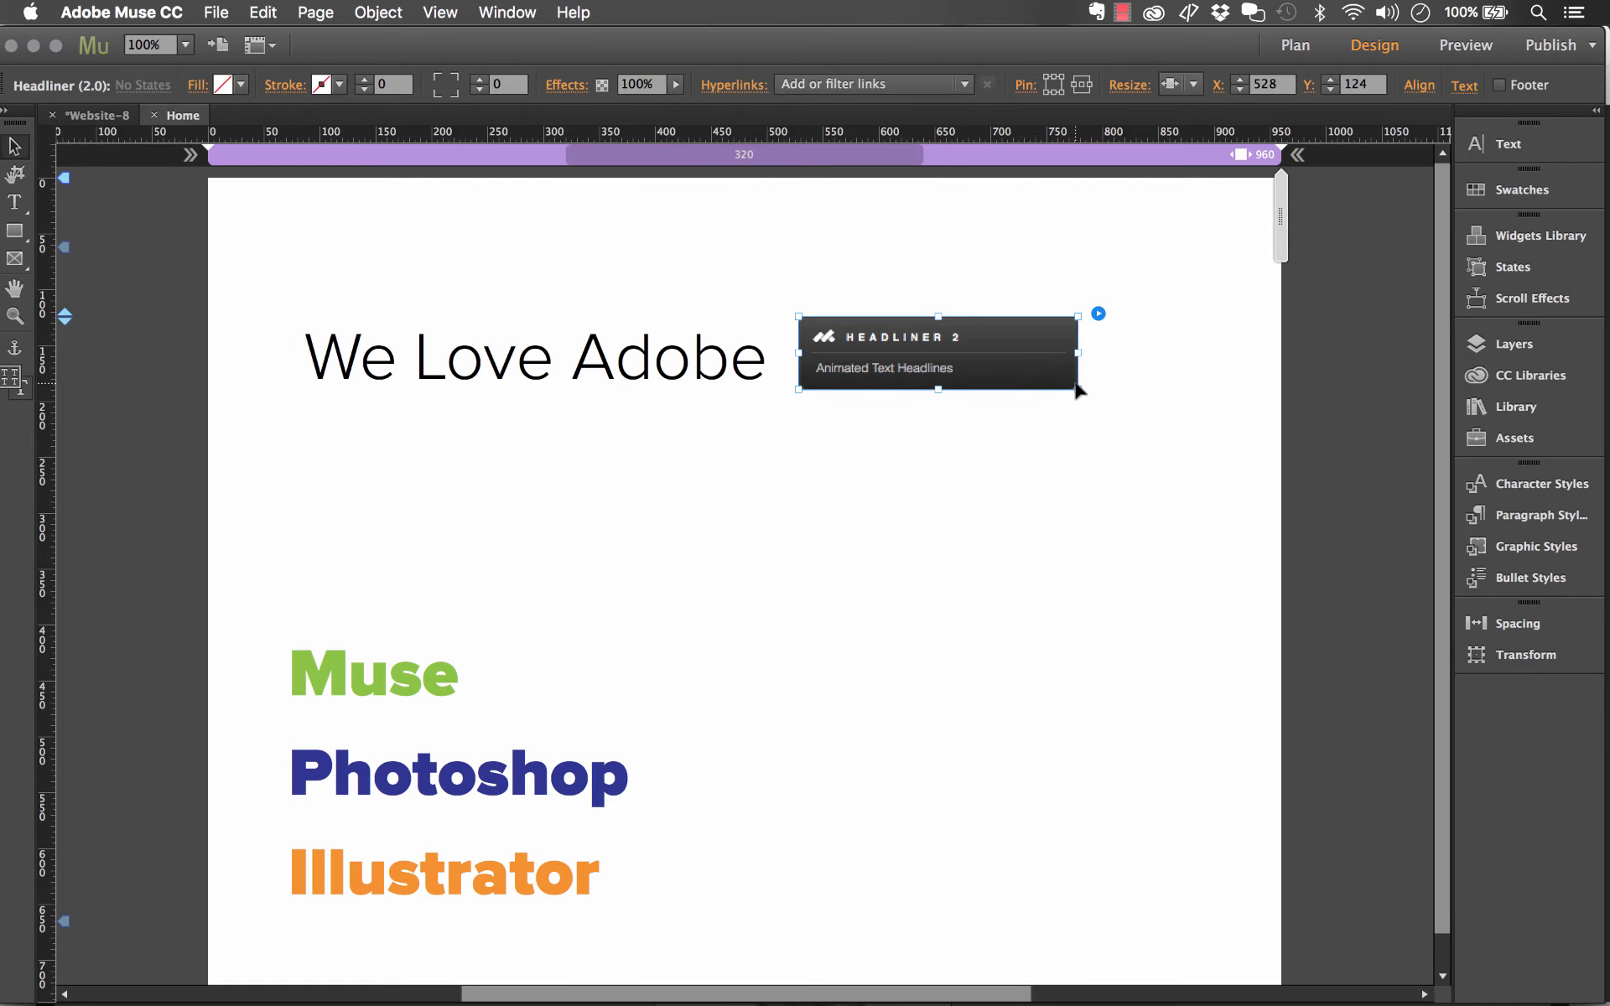
{"action": "left_click_drag", "start_coordinate": [1077, 389], "coordinate": [1183, 407]}
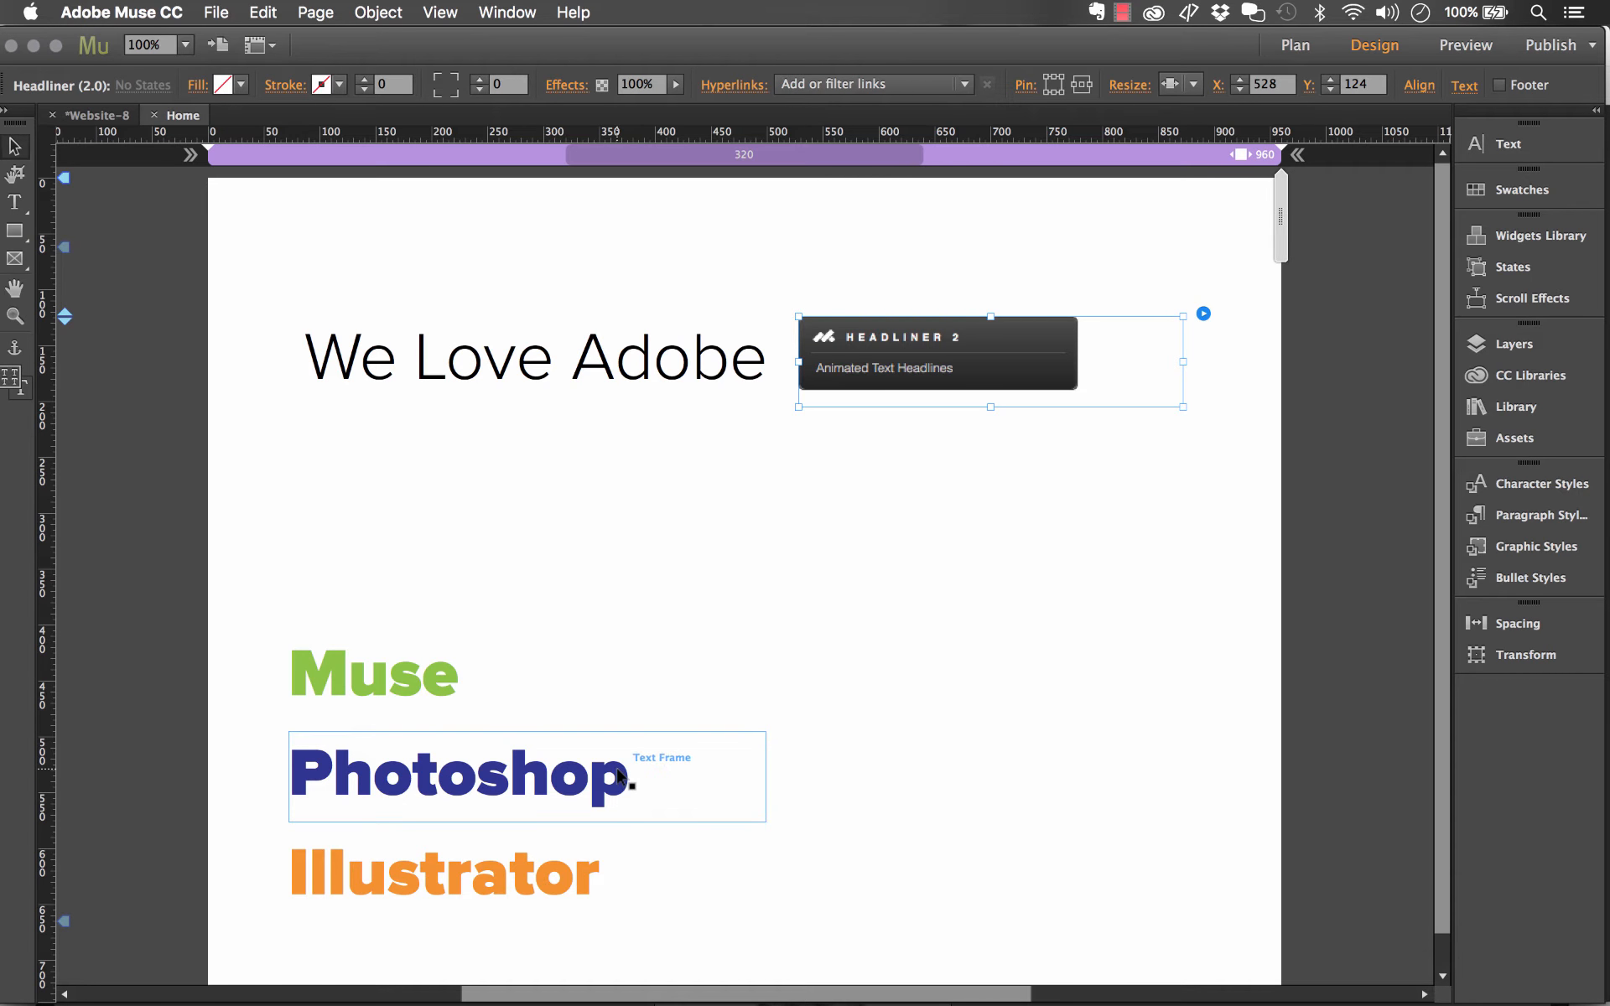
{"action": "left_click", "coordinate": [868, 404]}
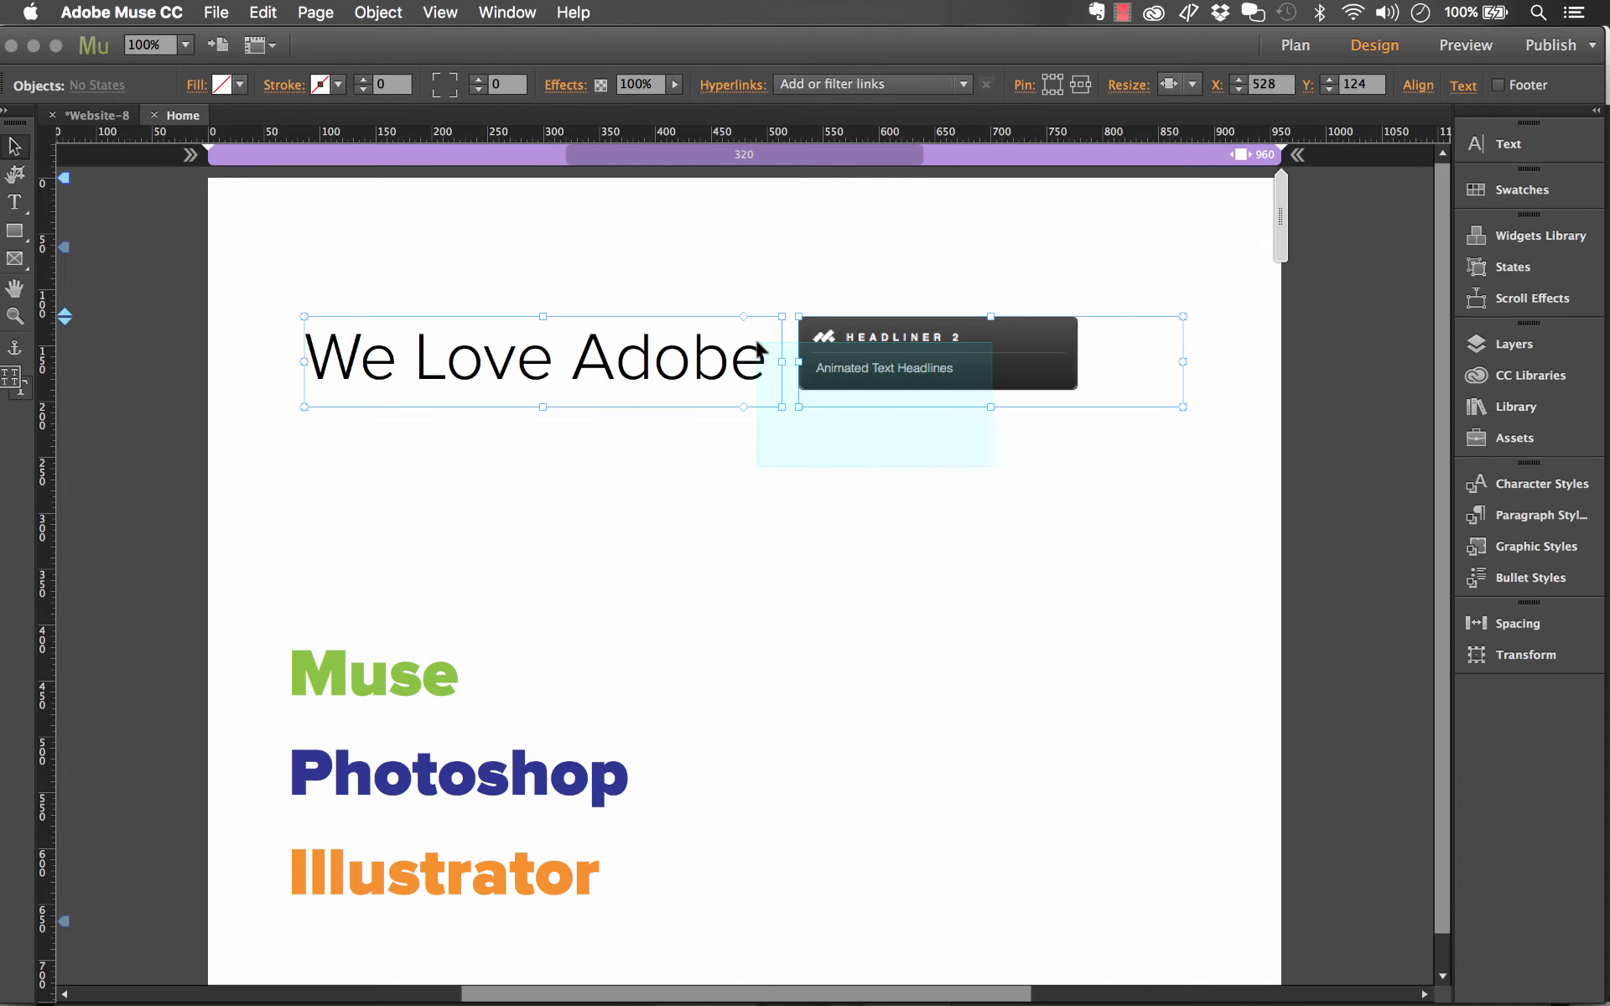
{"action": "left_click", "coordinate": [577, 226]}
Preview the page in the browser to watch the typing animation, and return to Adobe Muse
{"action": "left_click", "coordinate": [217, 11]}
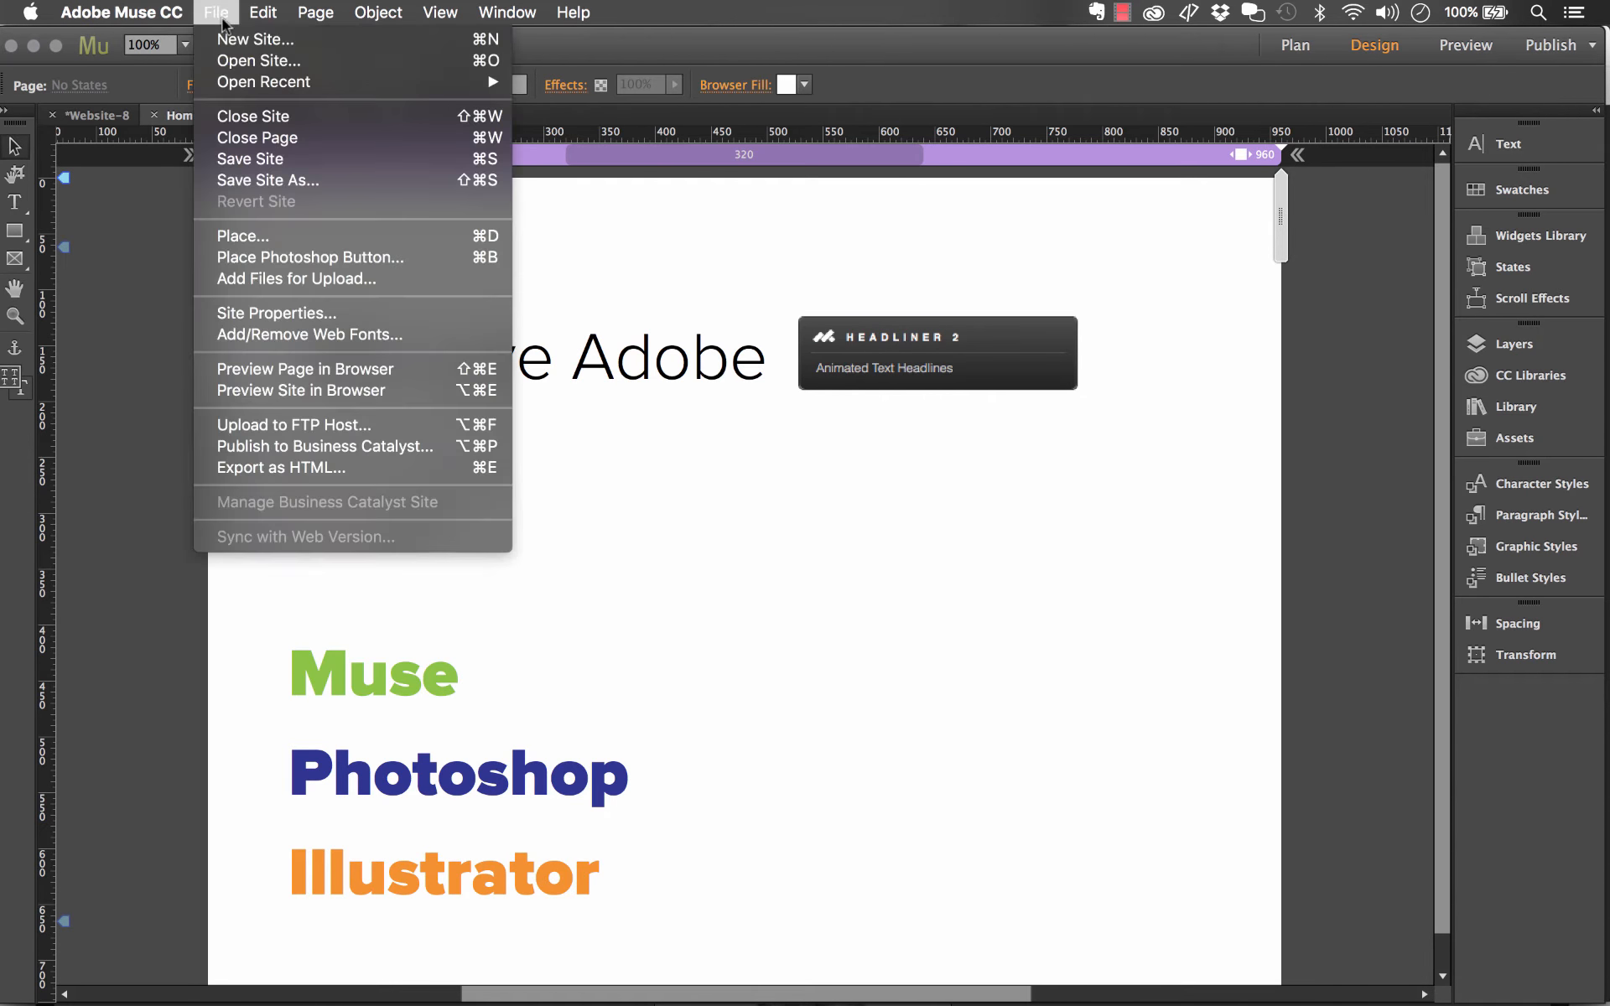
{"action": "left_click", "coordinate": [330, 367]}
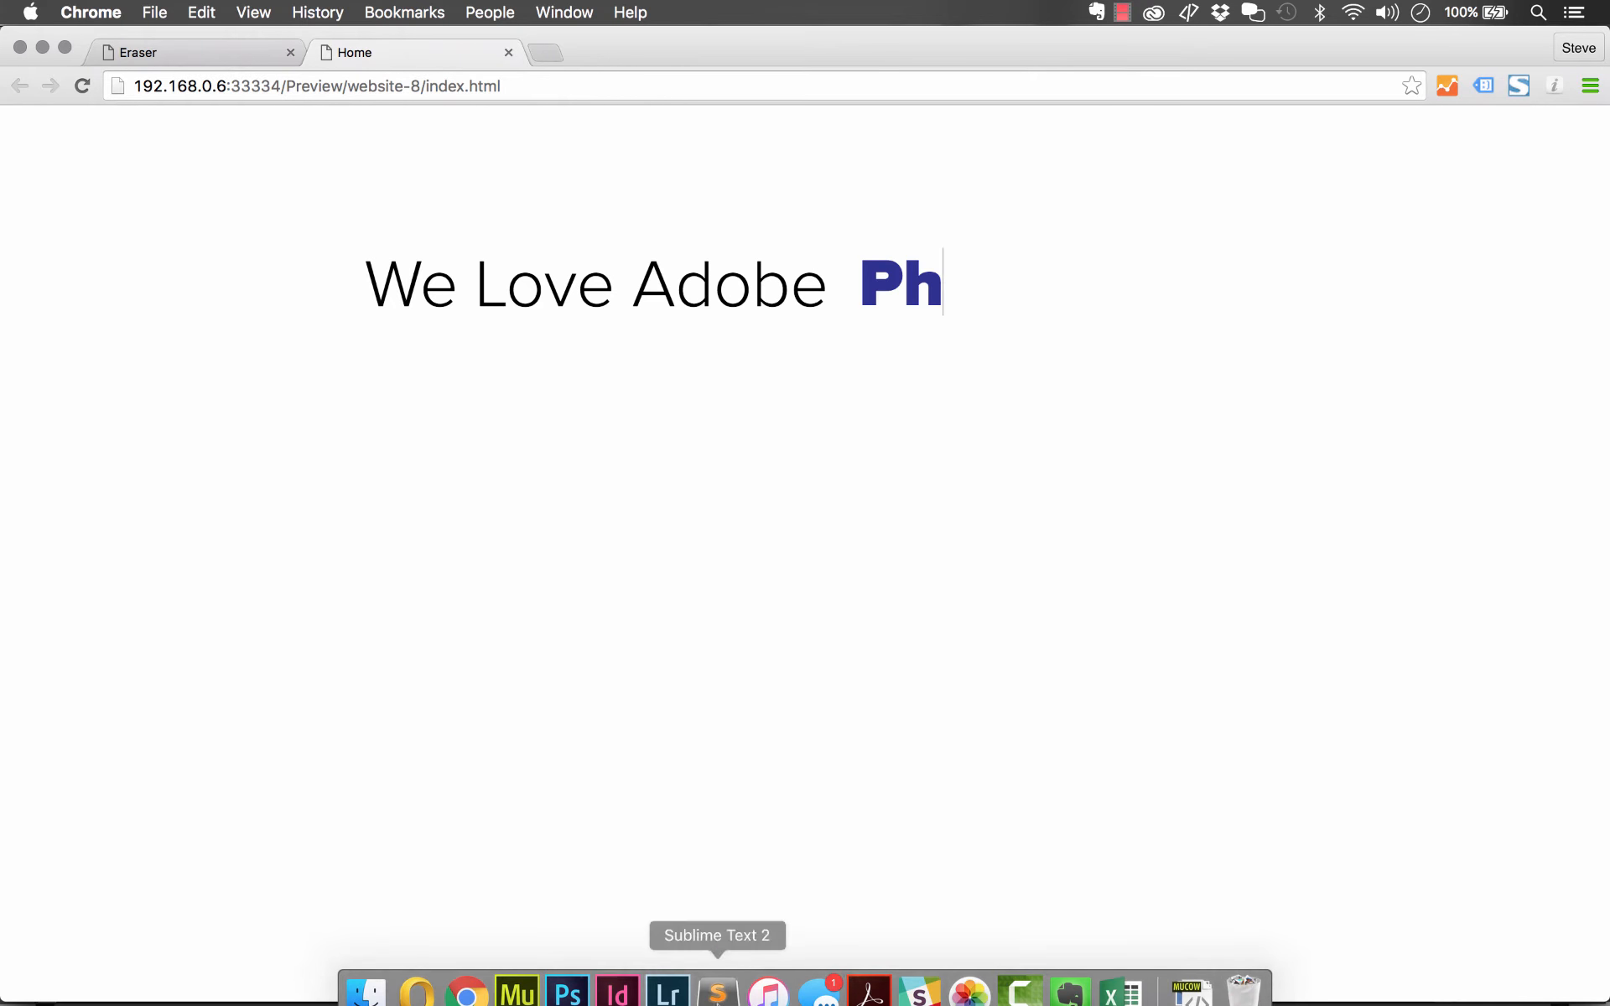
{"action": "left_click", "coordinate": [516, 952]}
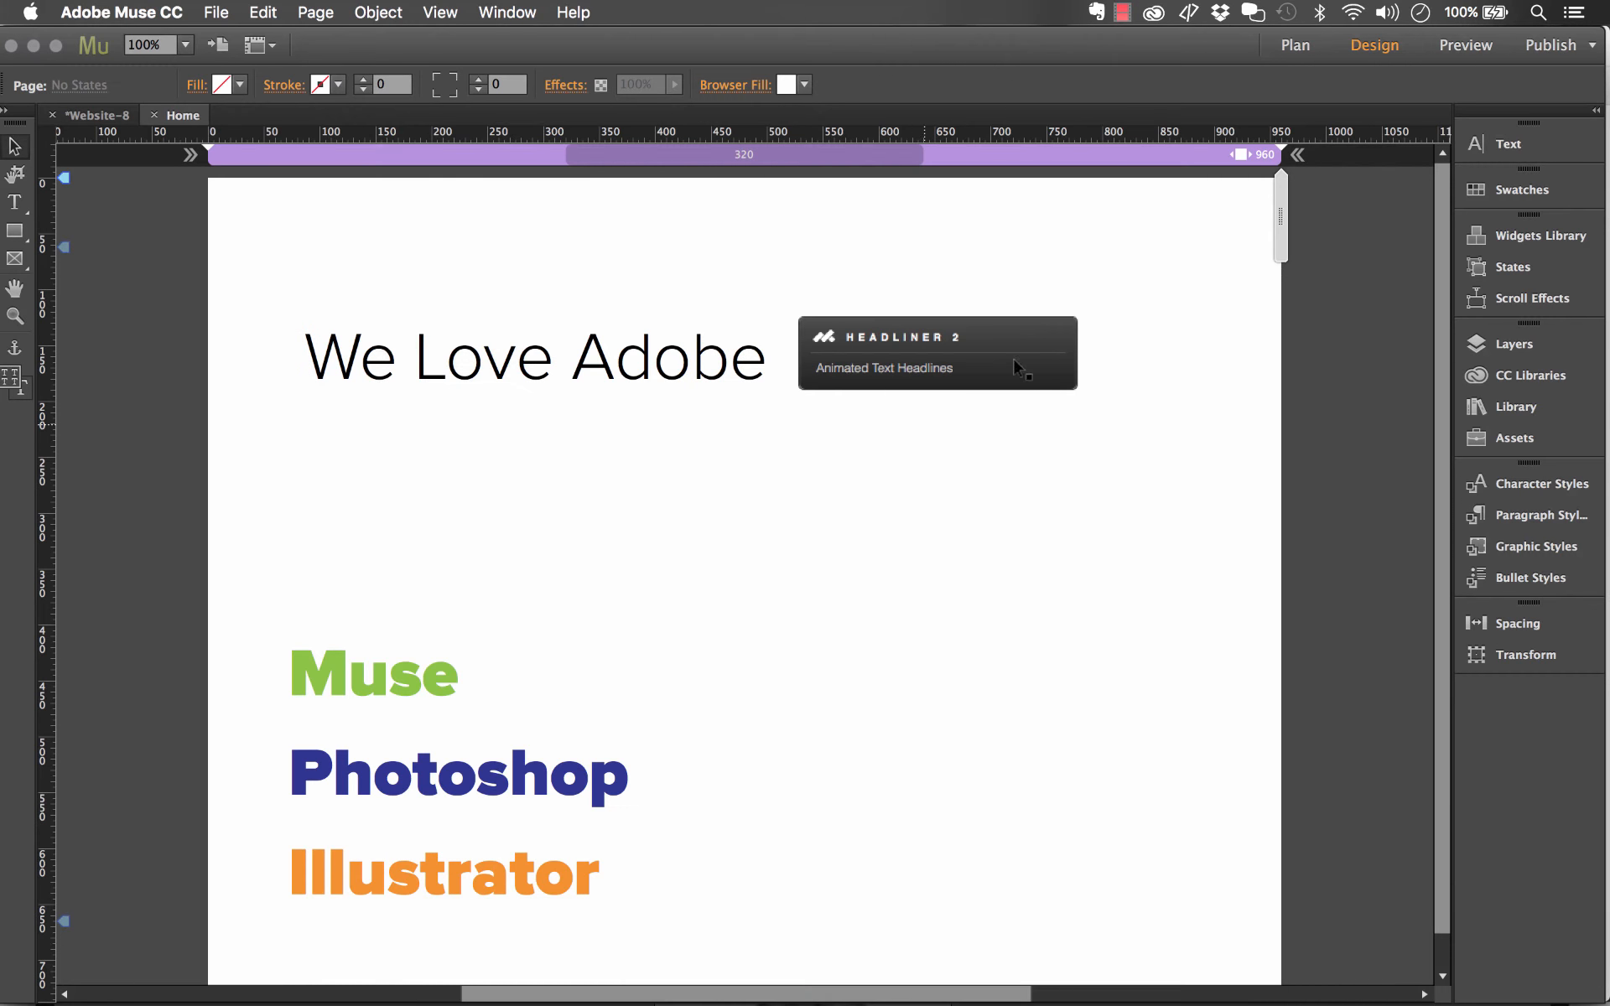
Try the Headliner 2 widget below "We Love Adobe" at X 286, Y 245, and undo the move
{"action": "left_click", "coordinate": [1062, 324]}
{"action": "left_click_drag", "start_coordinate": [1061, 324], "coordinate": [791, 459]}
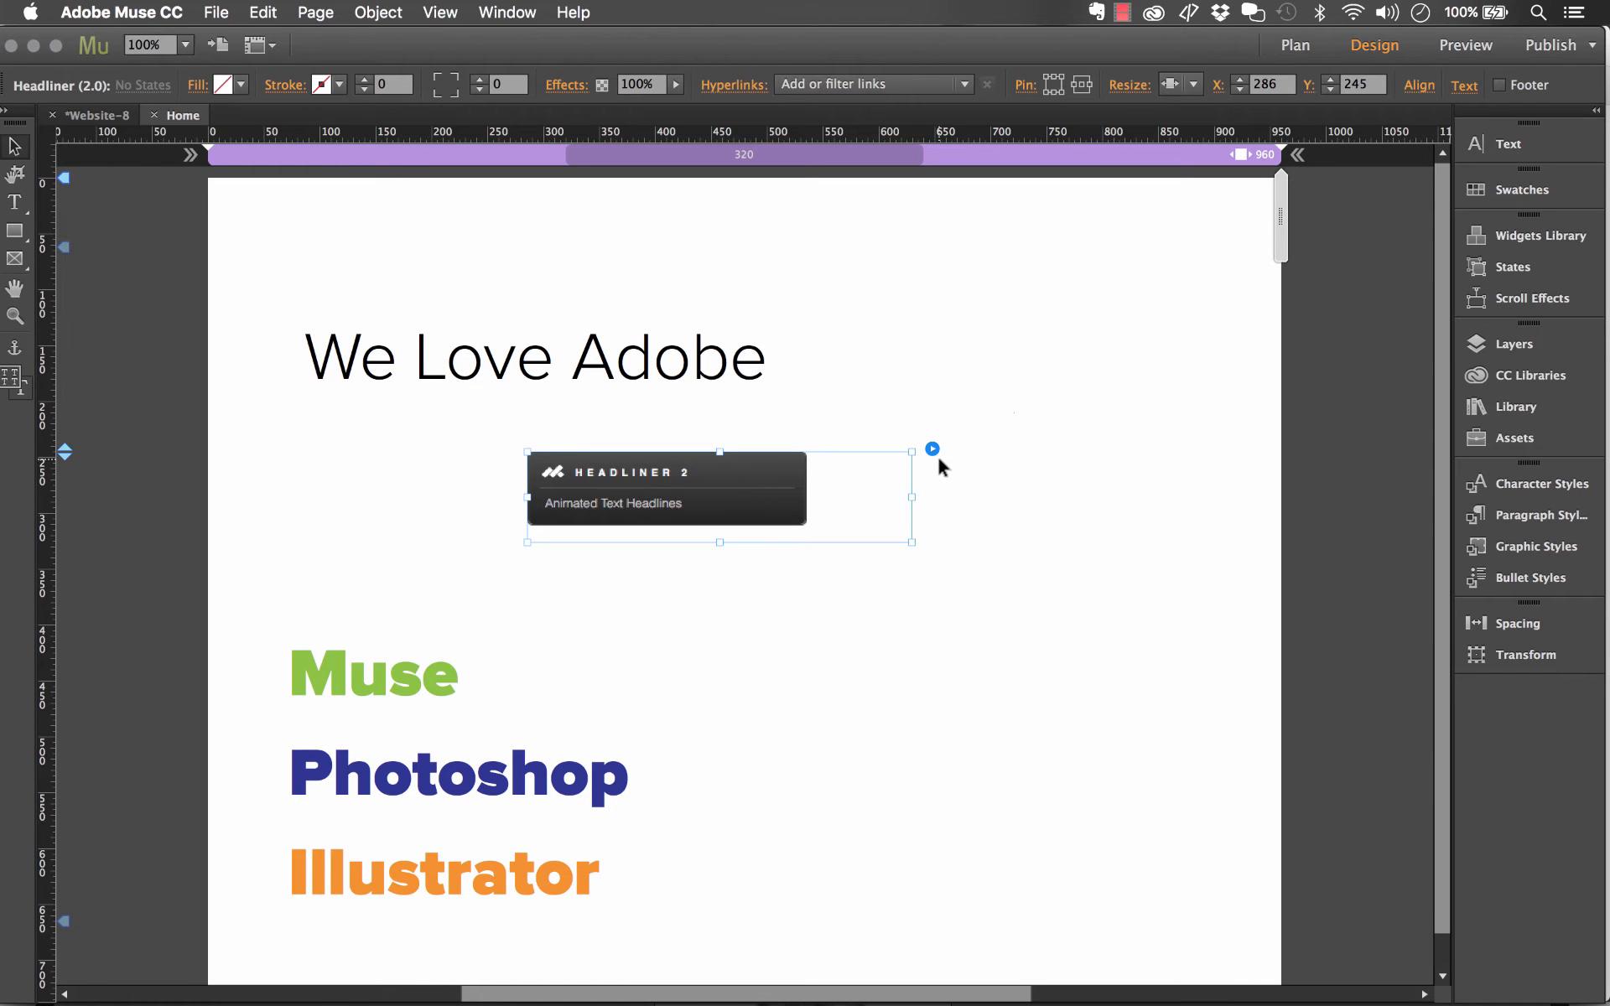
{"action": "key", "text": "super+z"}
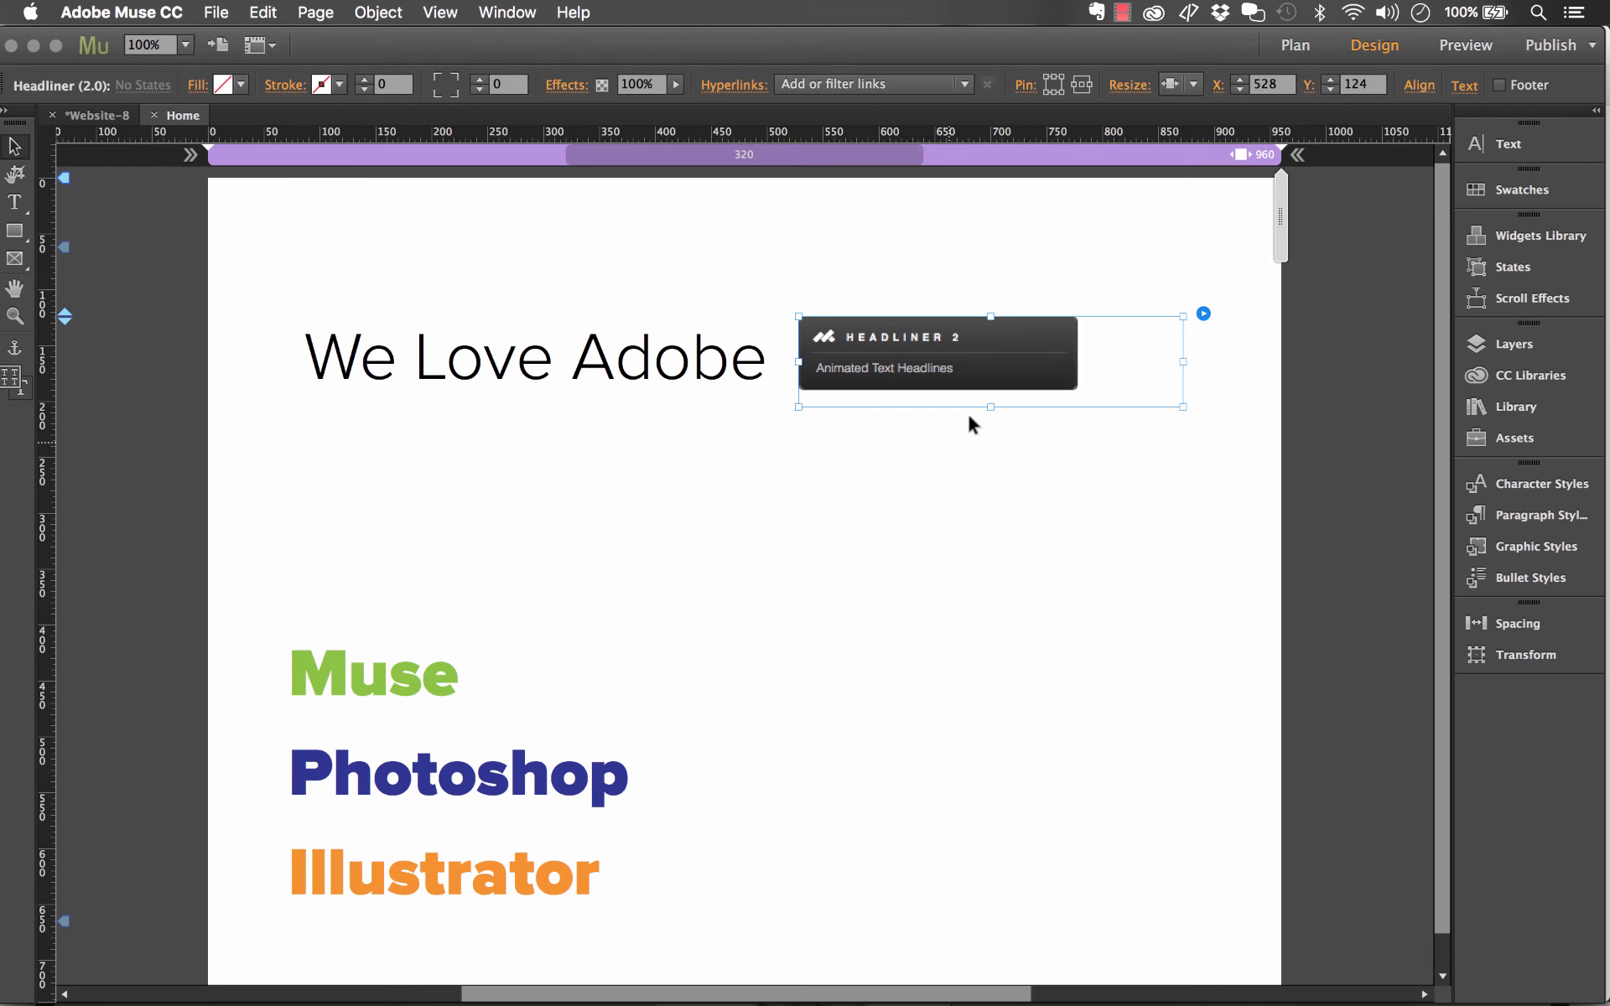
Set the Headliner 2 widget's animation type to Flip and check the text alignment choices, keeping Left
{"action": "left_click", "coordinate": [1204, 316]}
{"action": "left_click", "coordinate": [1414, 383]}
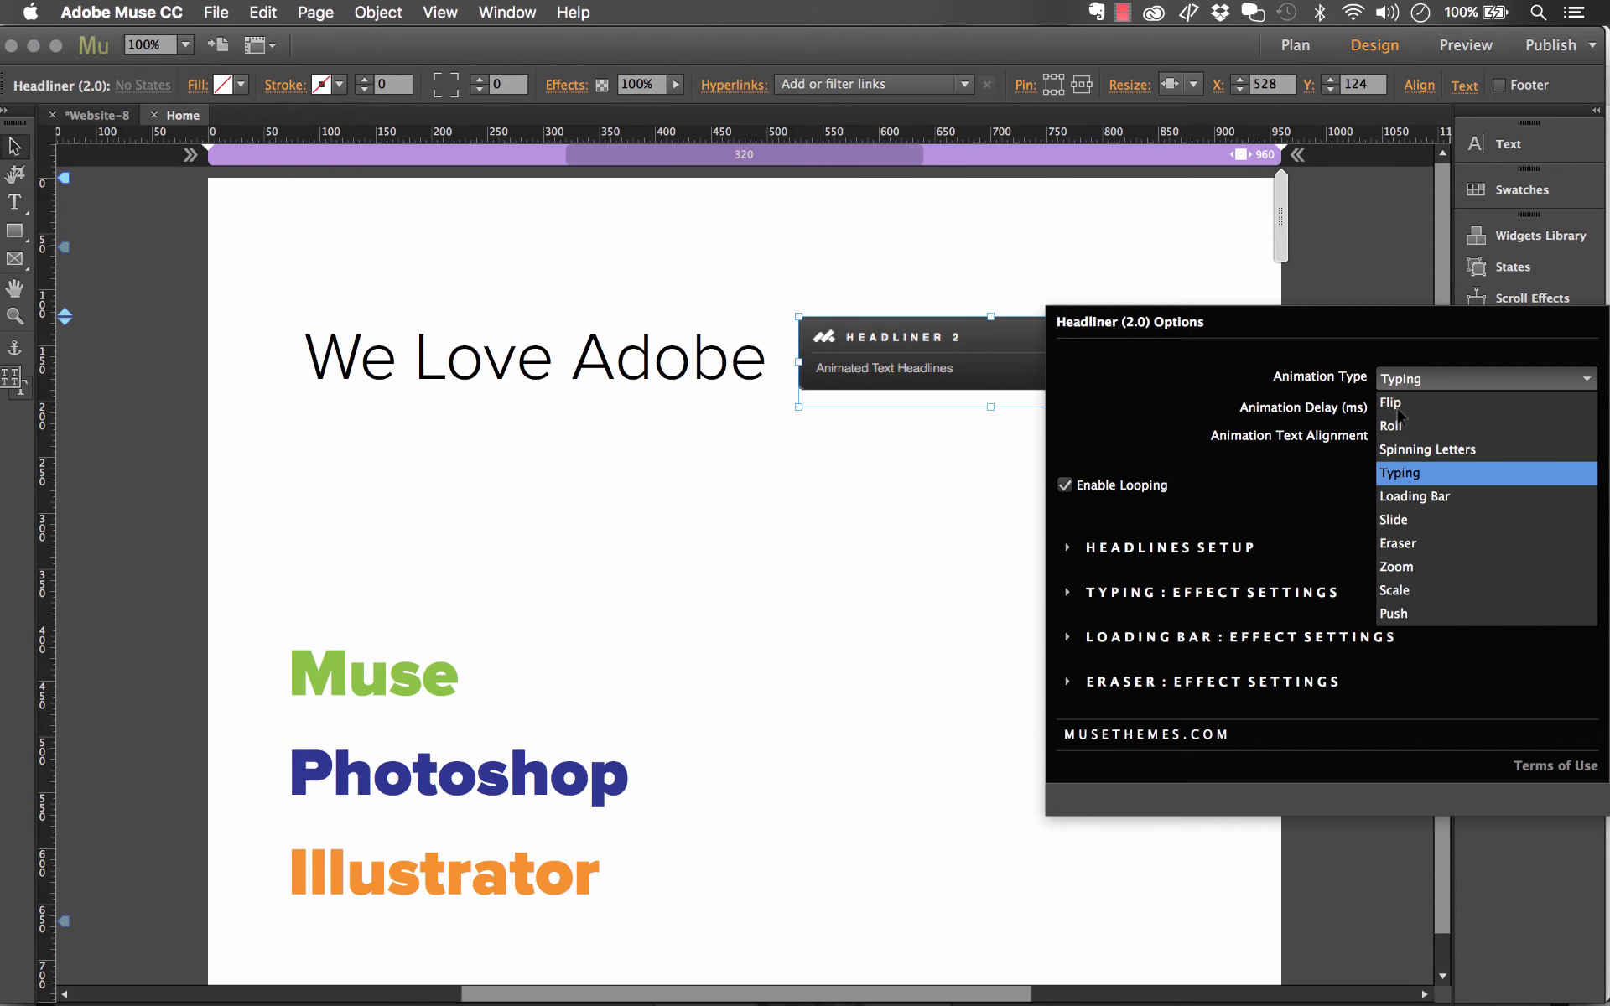
{"action": "left_click", "coordinate": [1392, 403]}
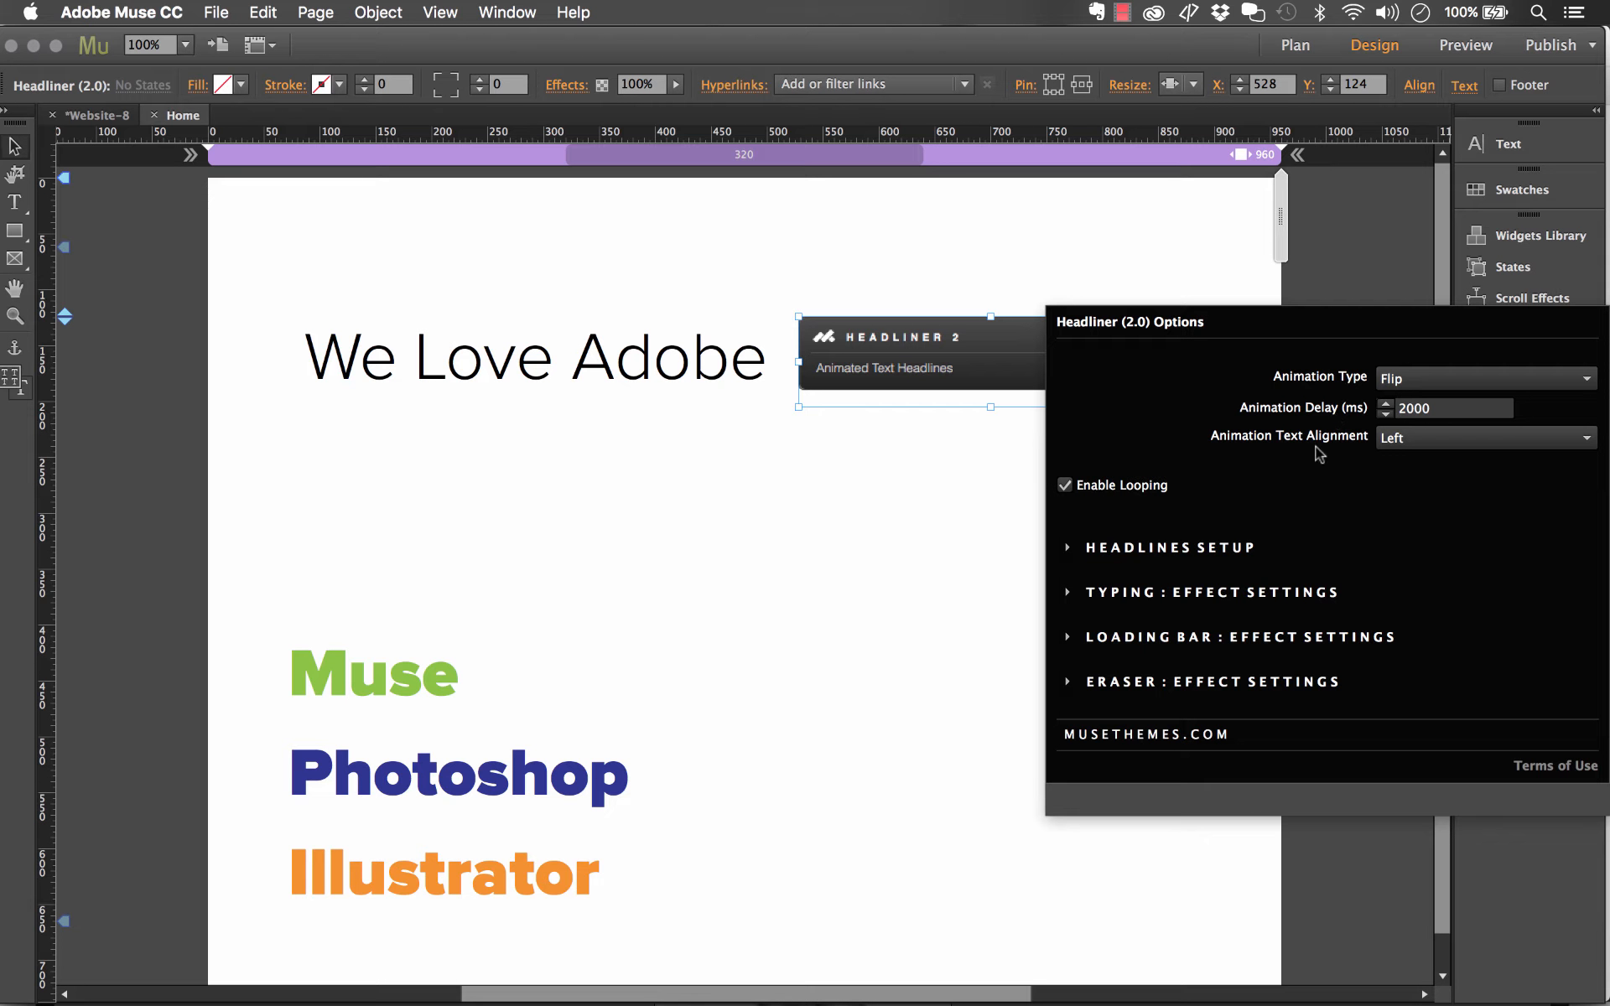
{"action": "left_click", "coordinate": [1410, 445]}
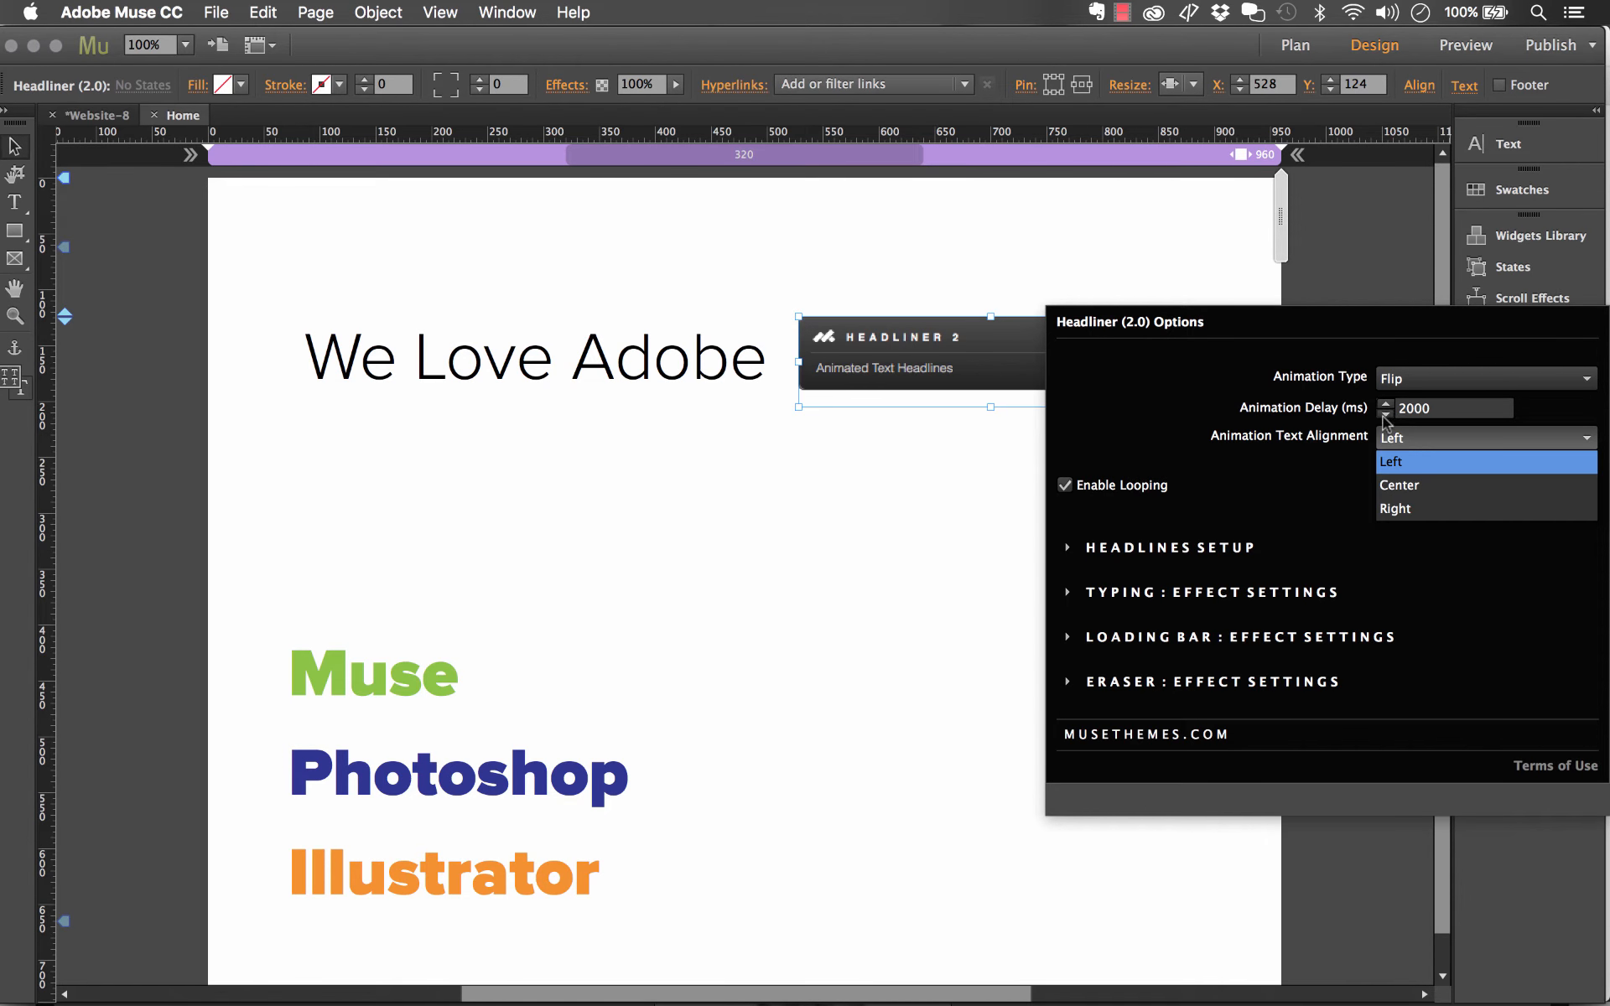
{"action": "left_click", "coordinate": [1252, 360]}
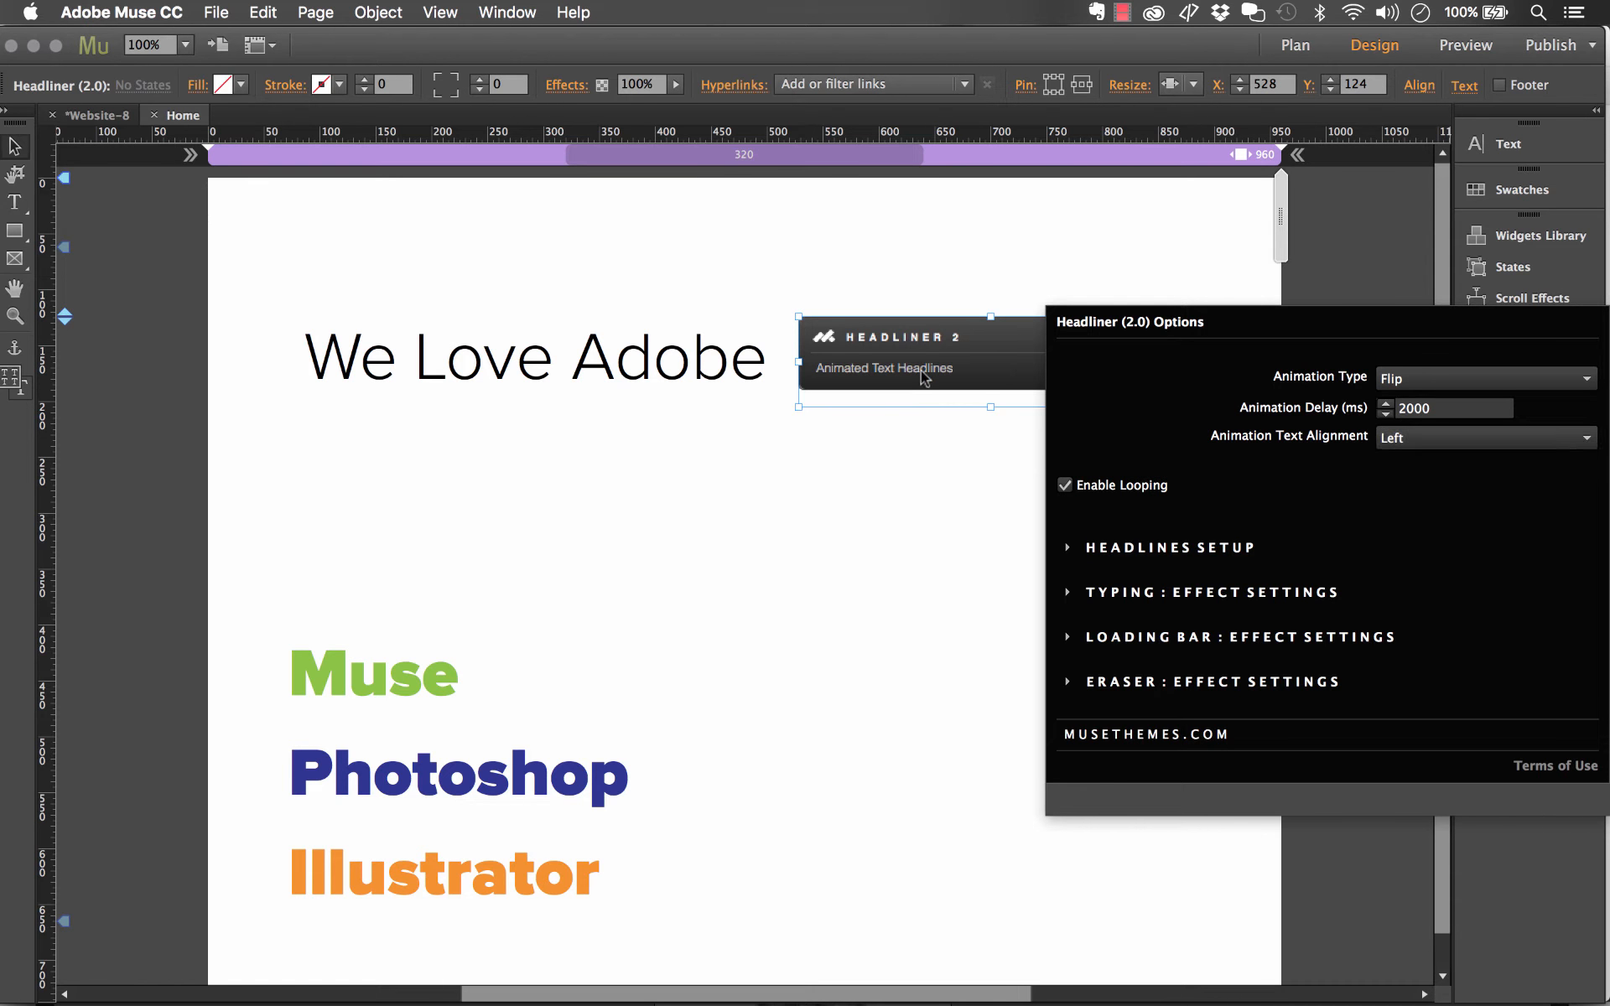
Try centring the word "Muse" in its text frame, and undo the alignment change
{"action": "left_click", "coordinate": [424, 684]}
{"action": "double_click", "coordinate": [425, 671]}
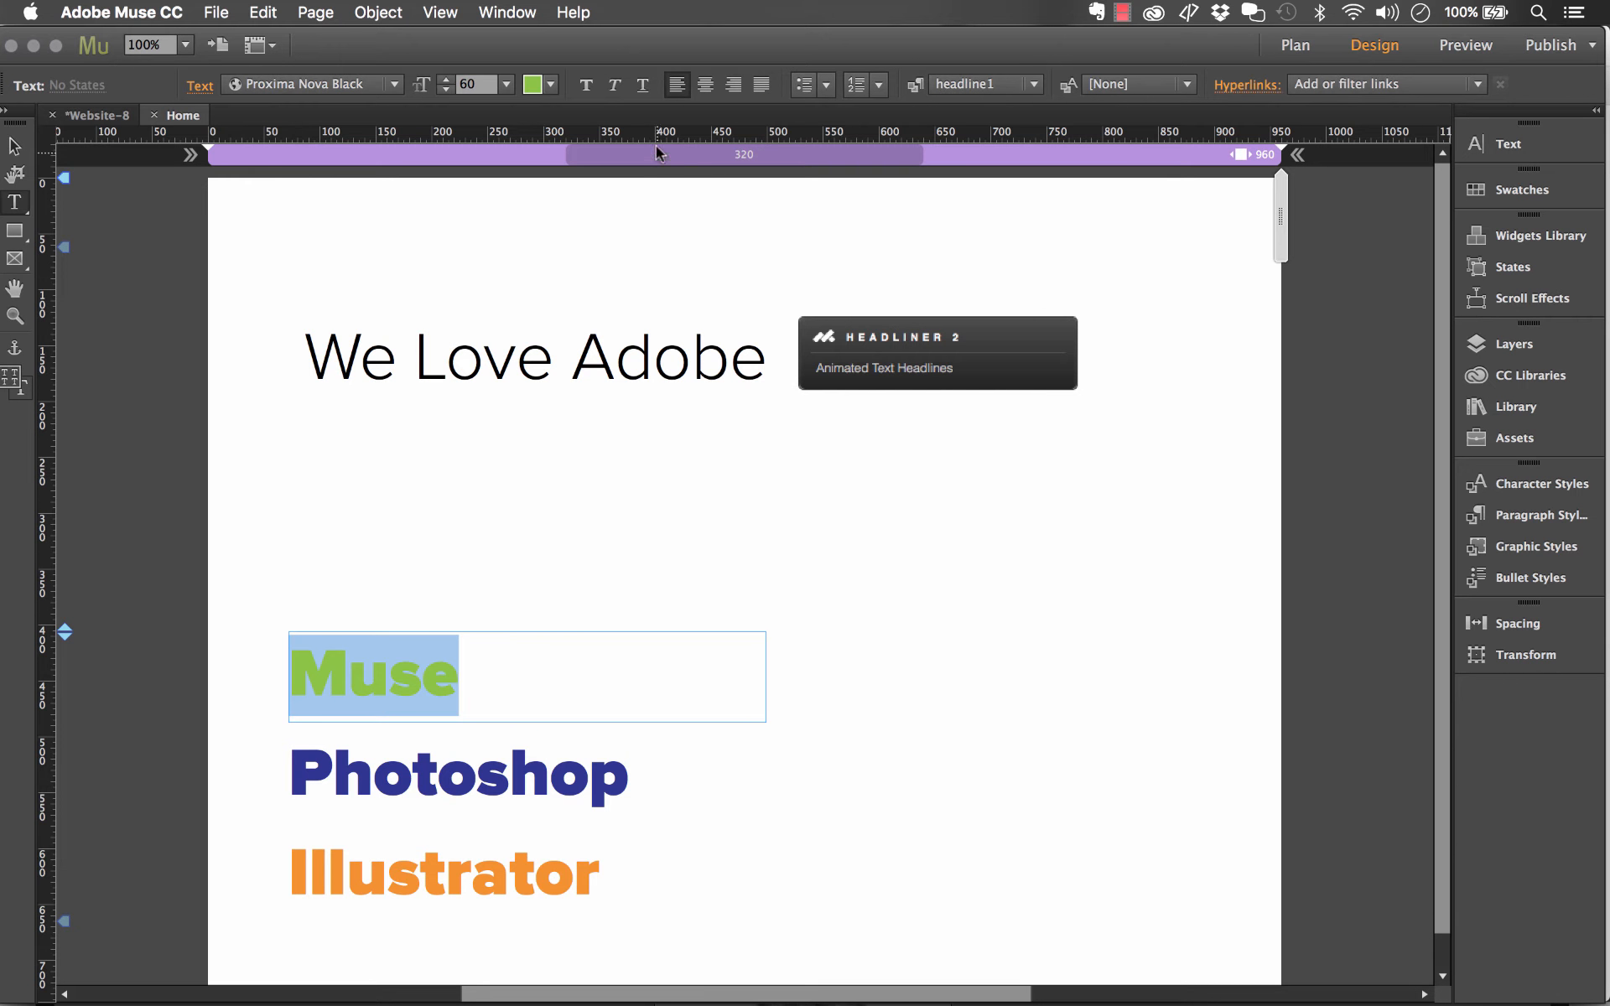
{"action": "left_click", "coordinate": [705, 84]}
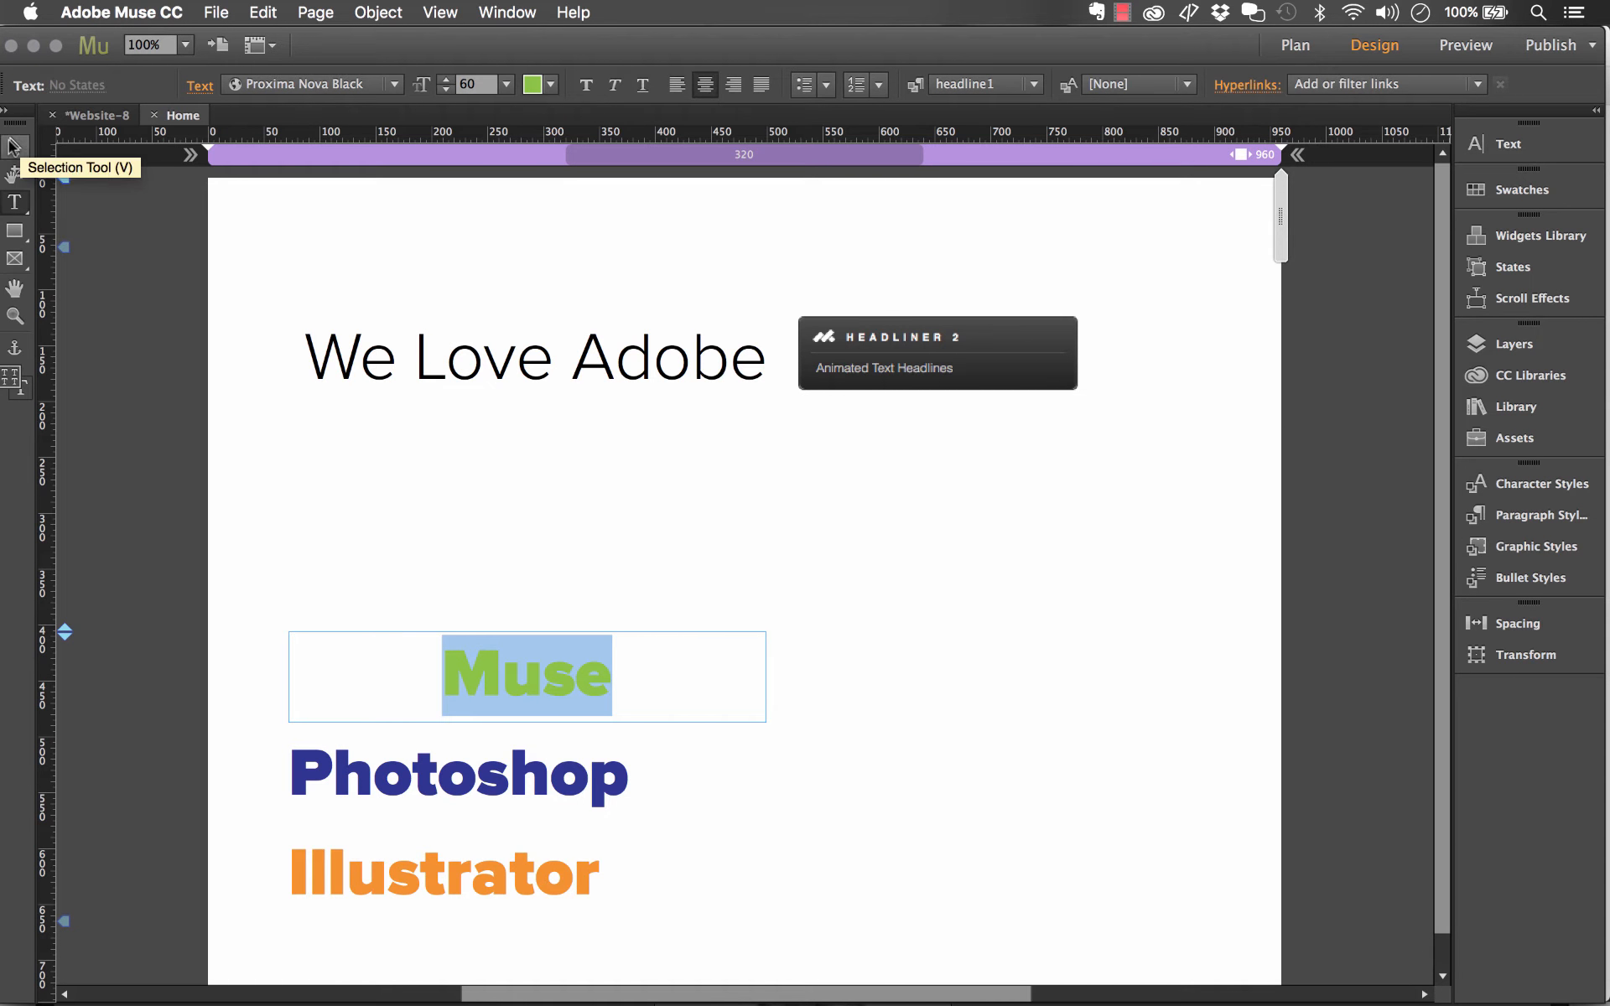
{"action": "left_click", "coordinate": [14, 146]}
{"action": "key", "text": "super+z"}
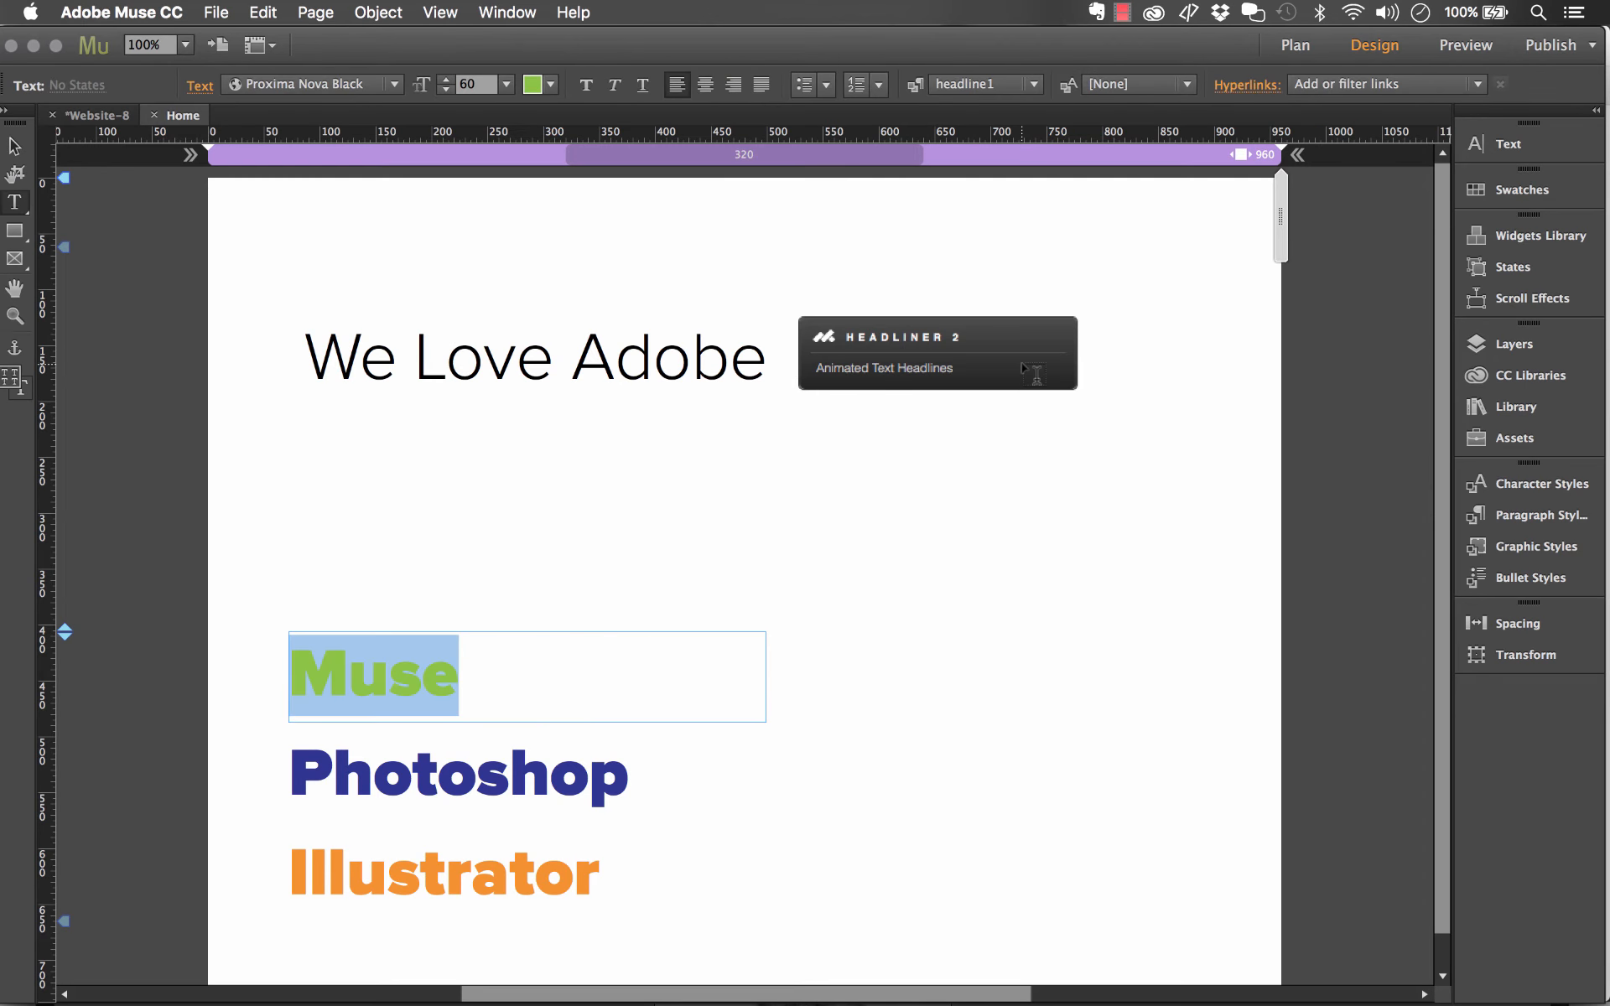
{"action": "key", "text": "Escape"}
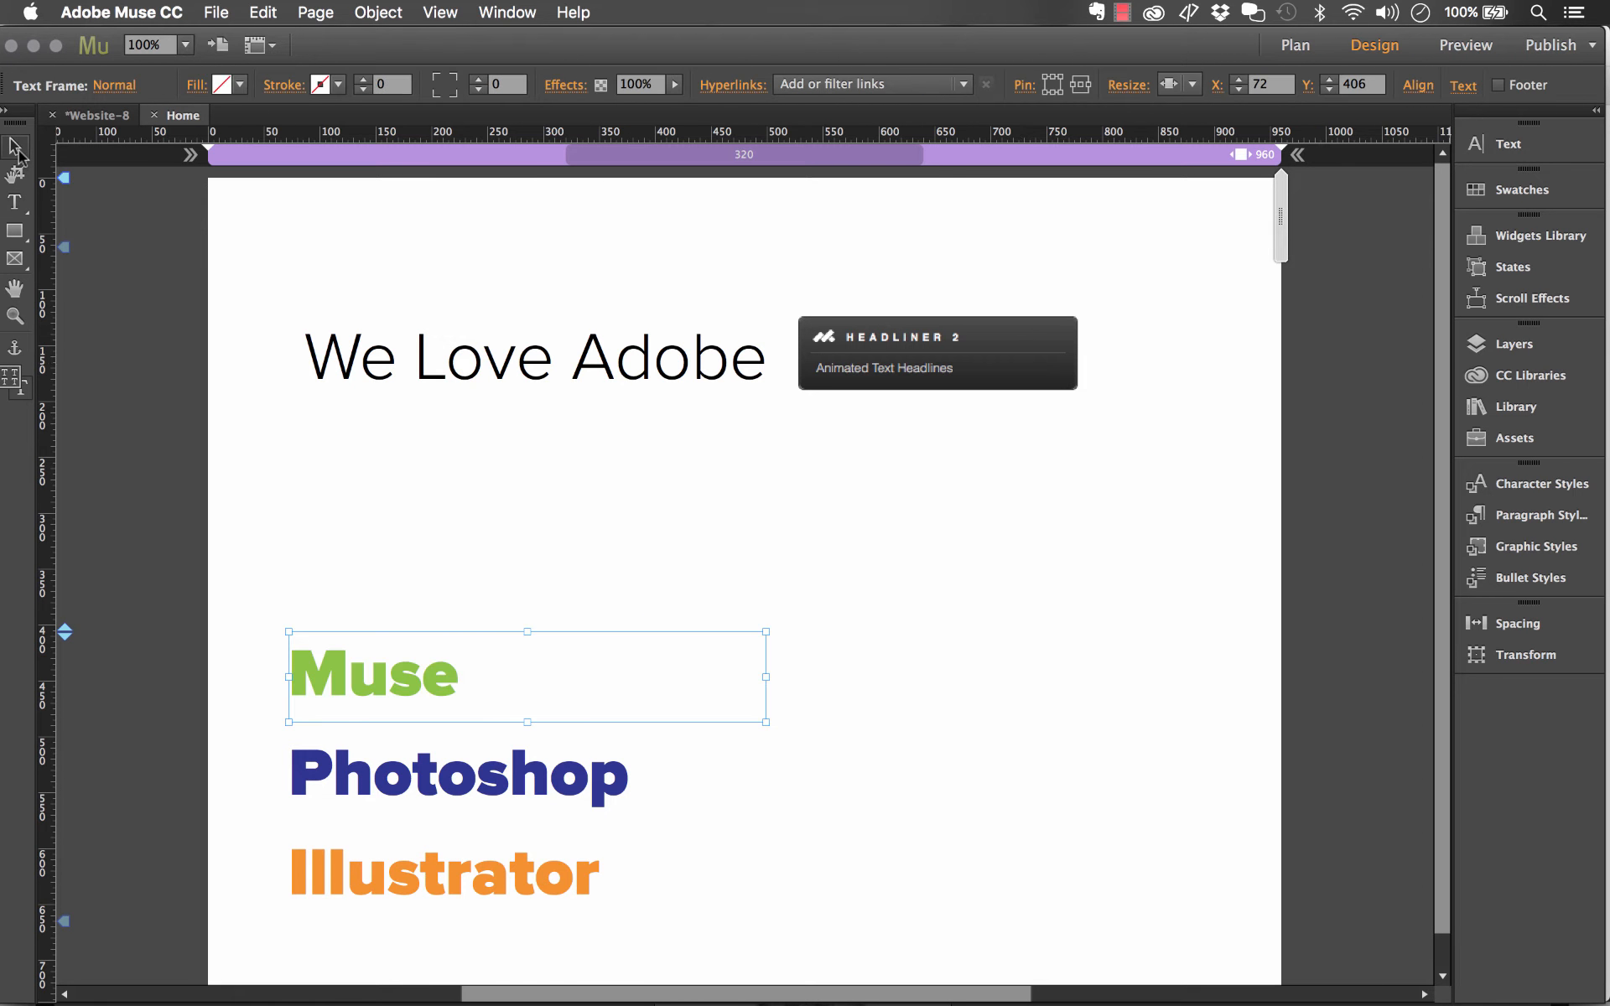
Review the animation text alignment choices of the Headliner 2 widget and leave it at Left
{"action": "left_click", "coordinate": [1040, 353]}
{"action": "left_click", "coordinate": [1207, 320]}
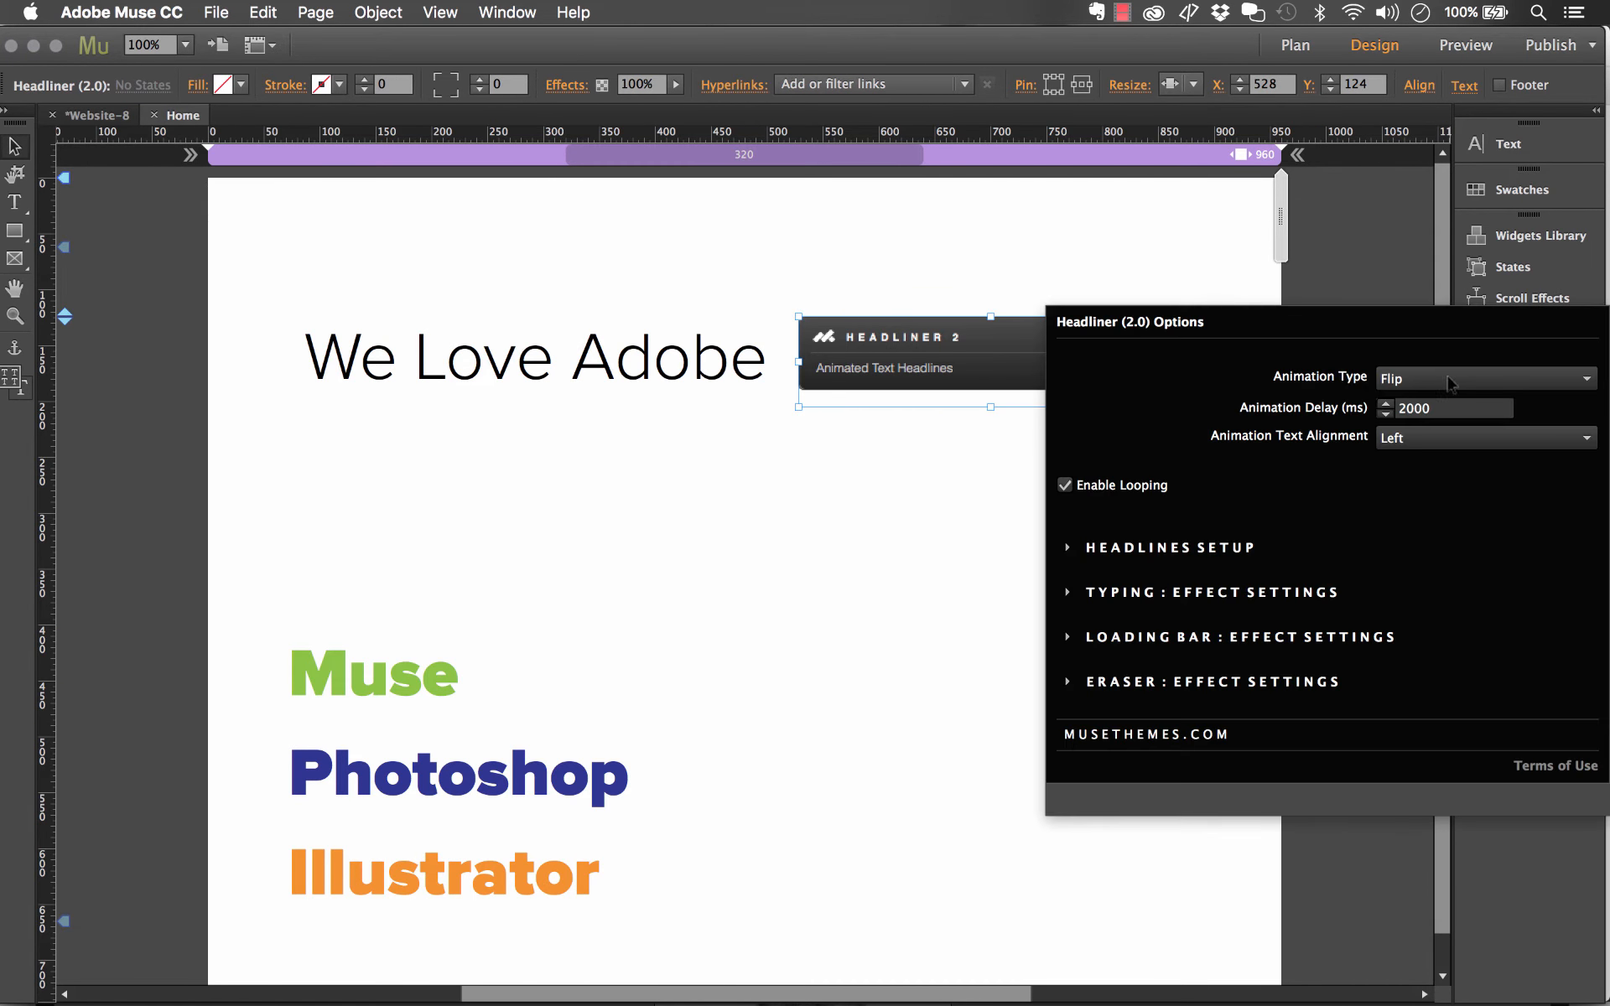
{"action": "left_click", "coordinate": [1446, 438]}
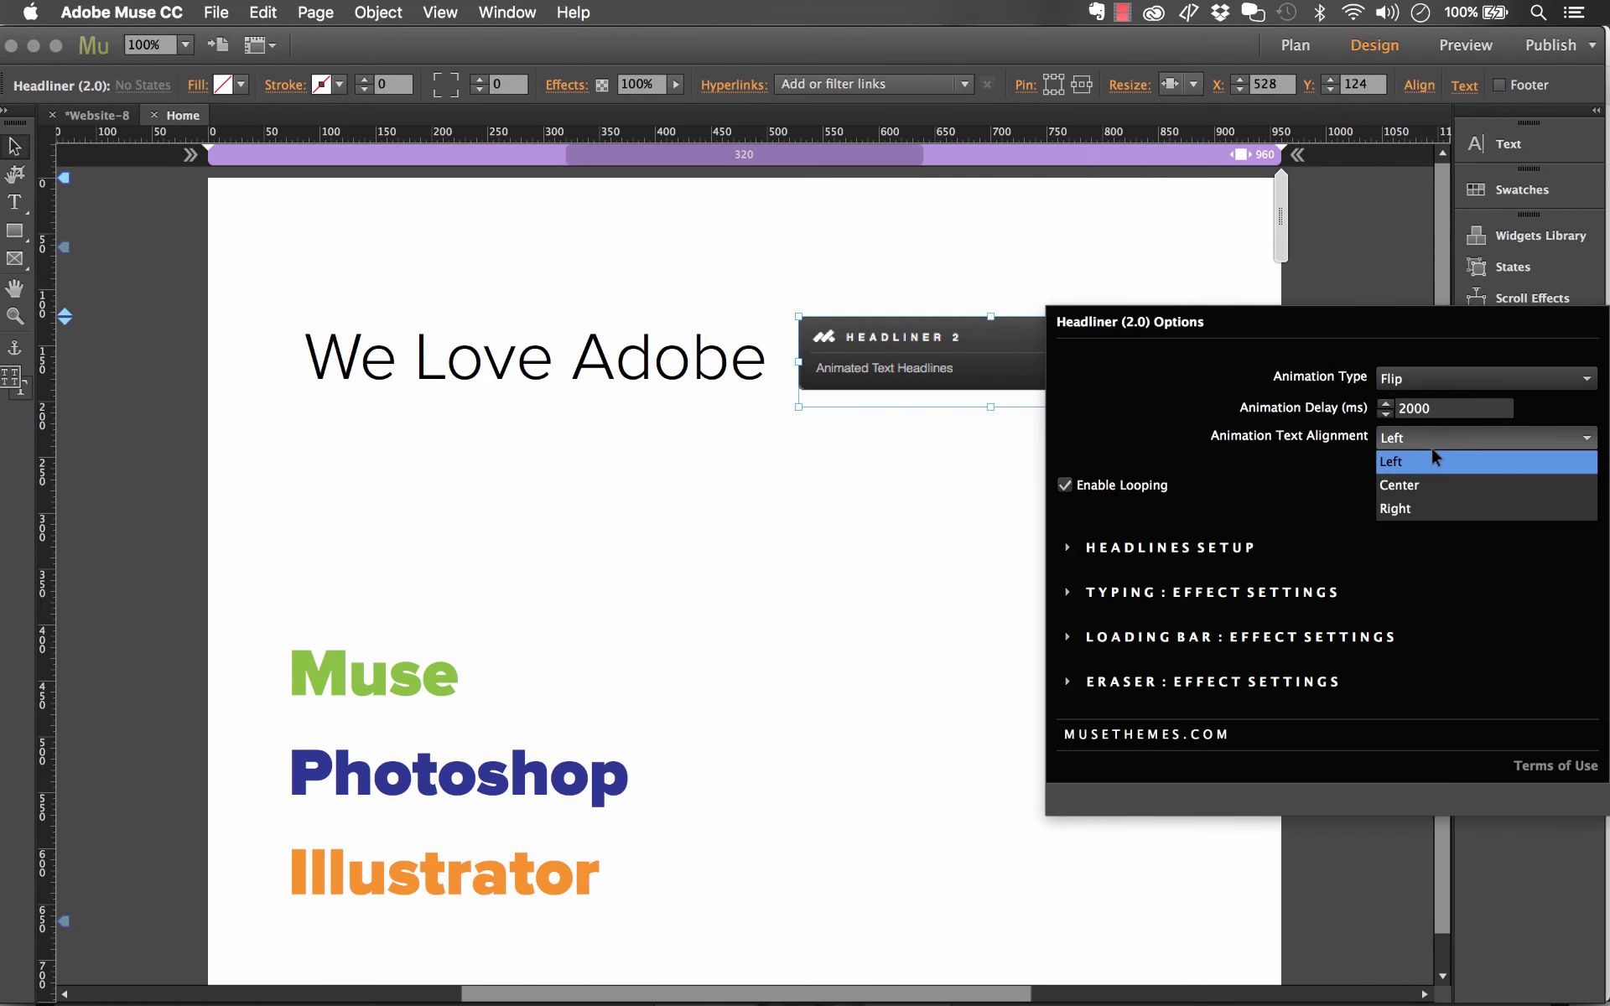
{"action": "left_click", "coordinate": [1174, 395]}
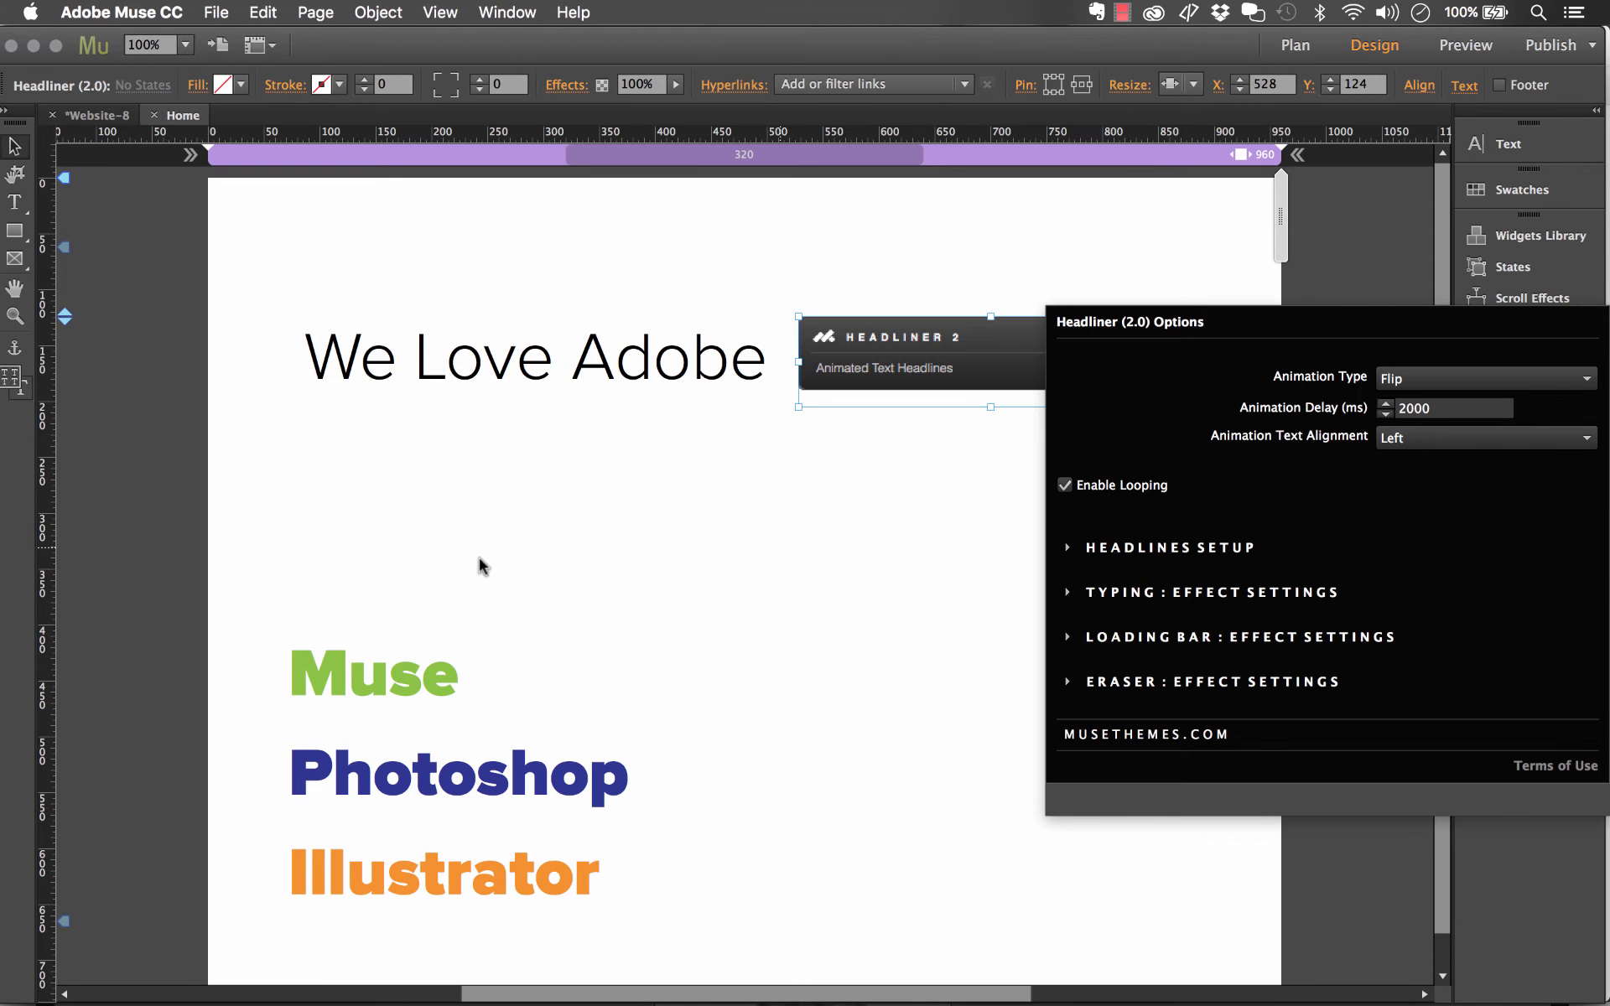
Move the Muse, Photoshop and Illustrator text frames up together beneath "We Love Adobe", with the Muse frame at about X 86, Y 261
{"action": "left_click", "coordinate": [384, 890]}
{"action": "left_click", "coordinate": [396, 793], "text": "shift"}
{"action": "left_click", "coordinate": [403, 697], "text": "shift"}
{"action": "left_click_drag", "start_coordinate": [403, 703], "coordinate": [420, 536]}
{"action": "left_click", "coordinate": [421, 531]}
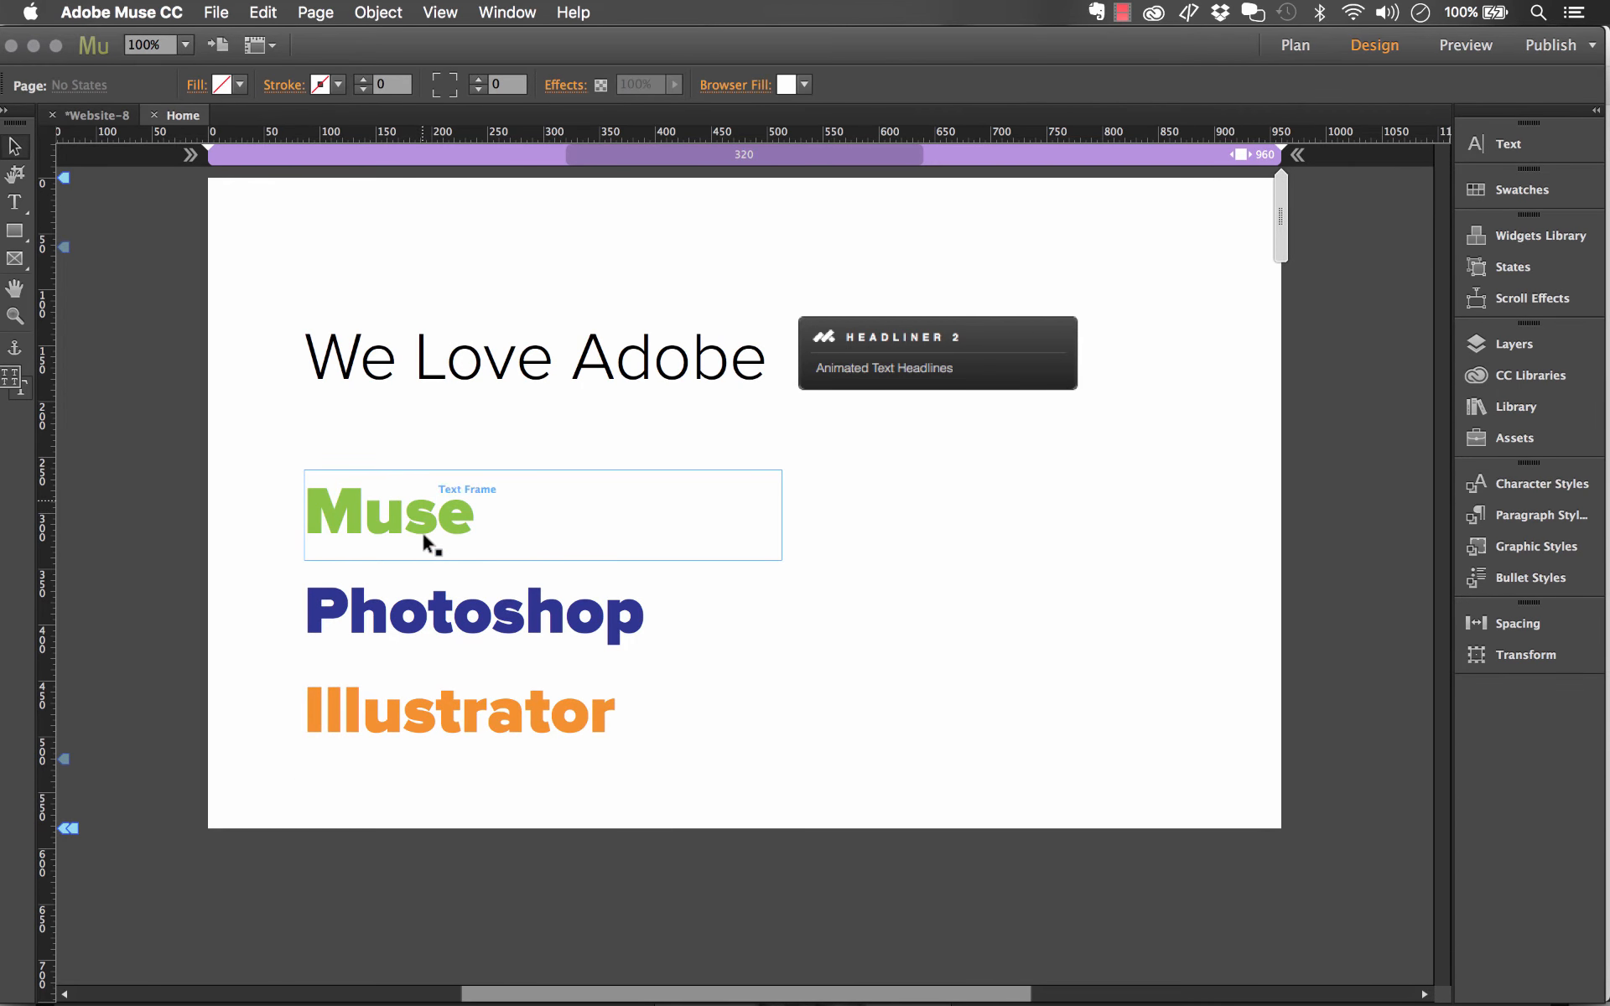
{"action": "double_click", "coordinate": [423, 528]}
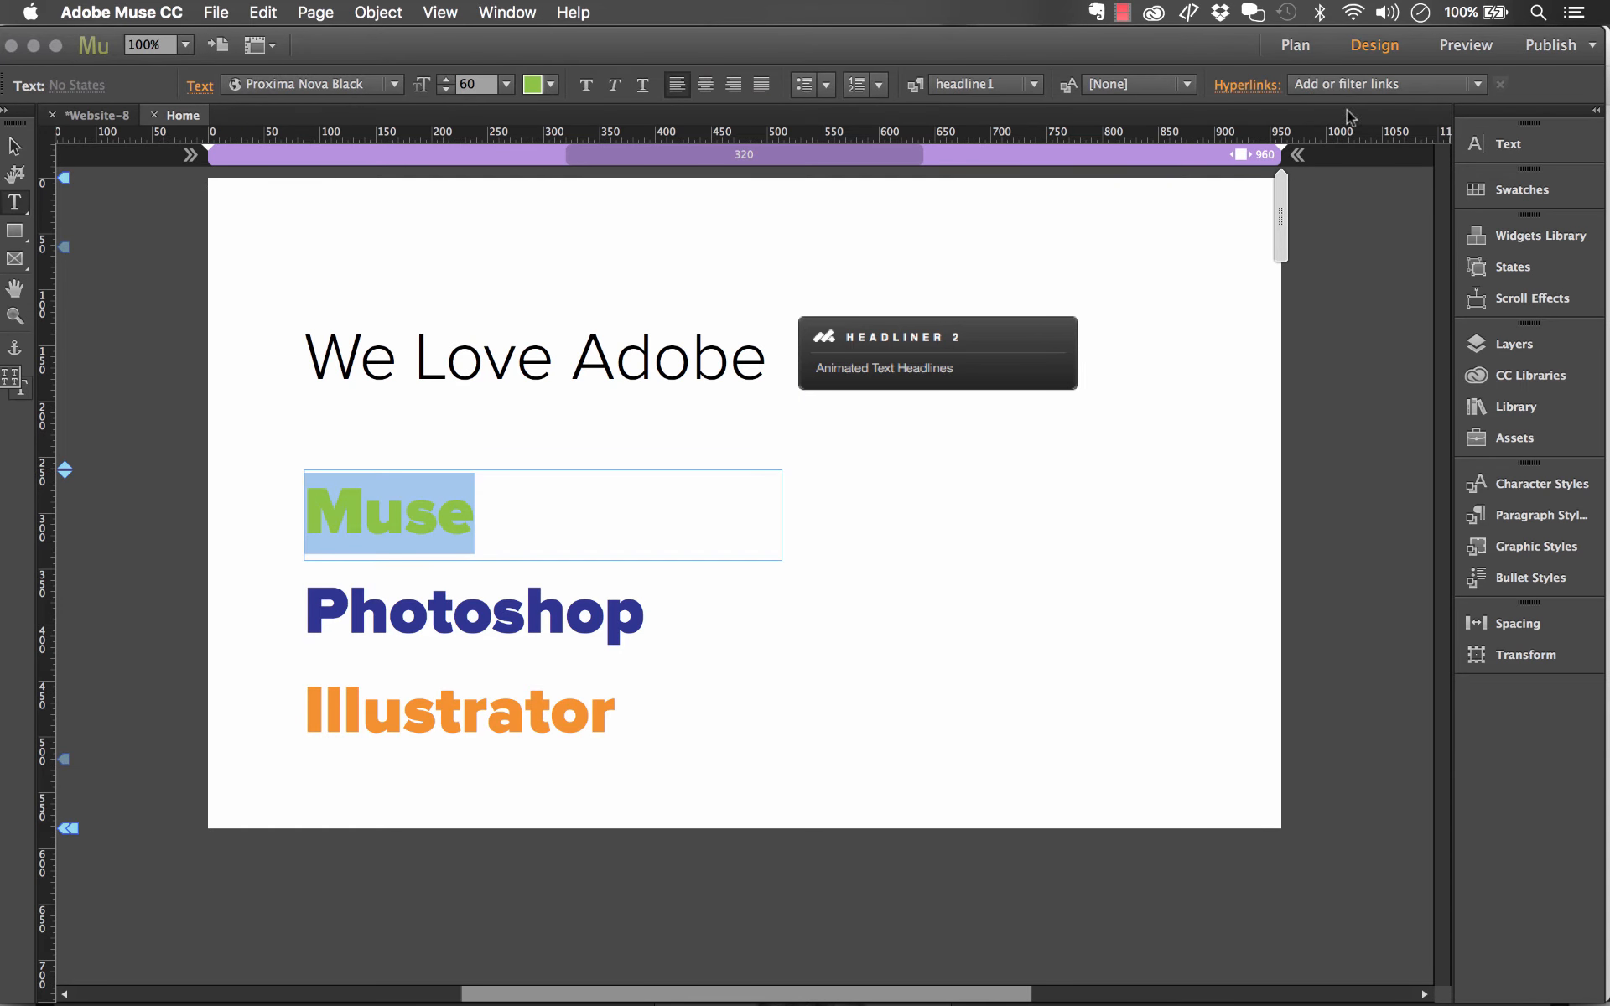
{"action": "left_click", "coordinate": [1357, 84]}
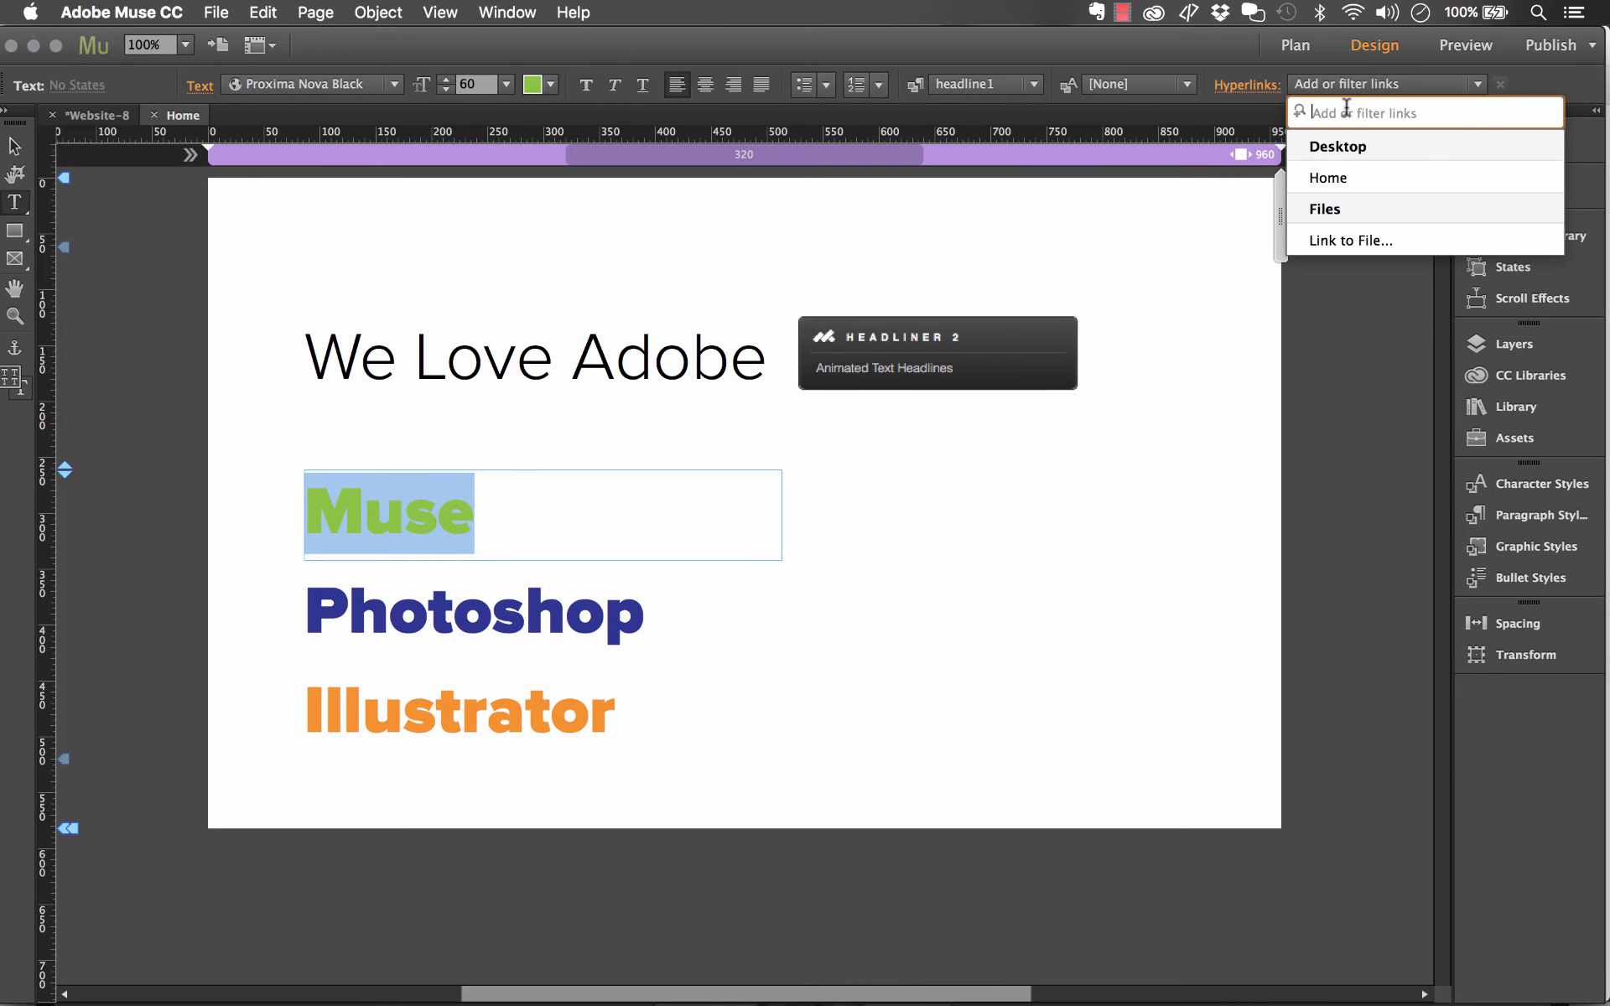
{"action": "type", "text": "www.muse-"}
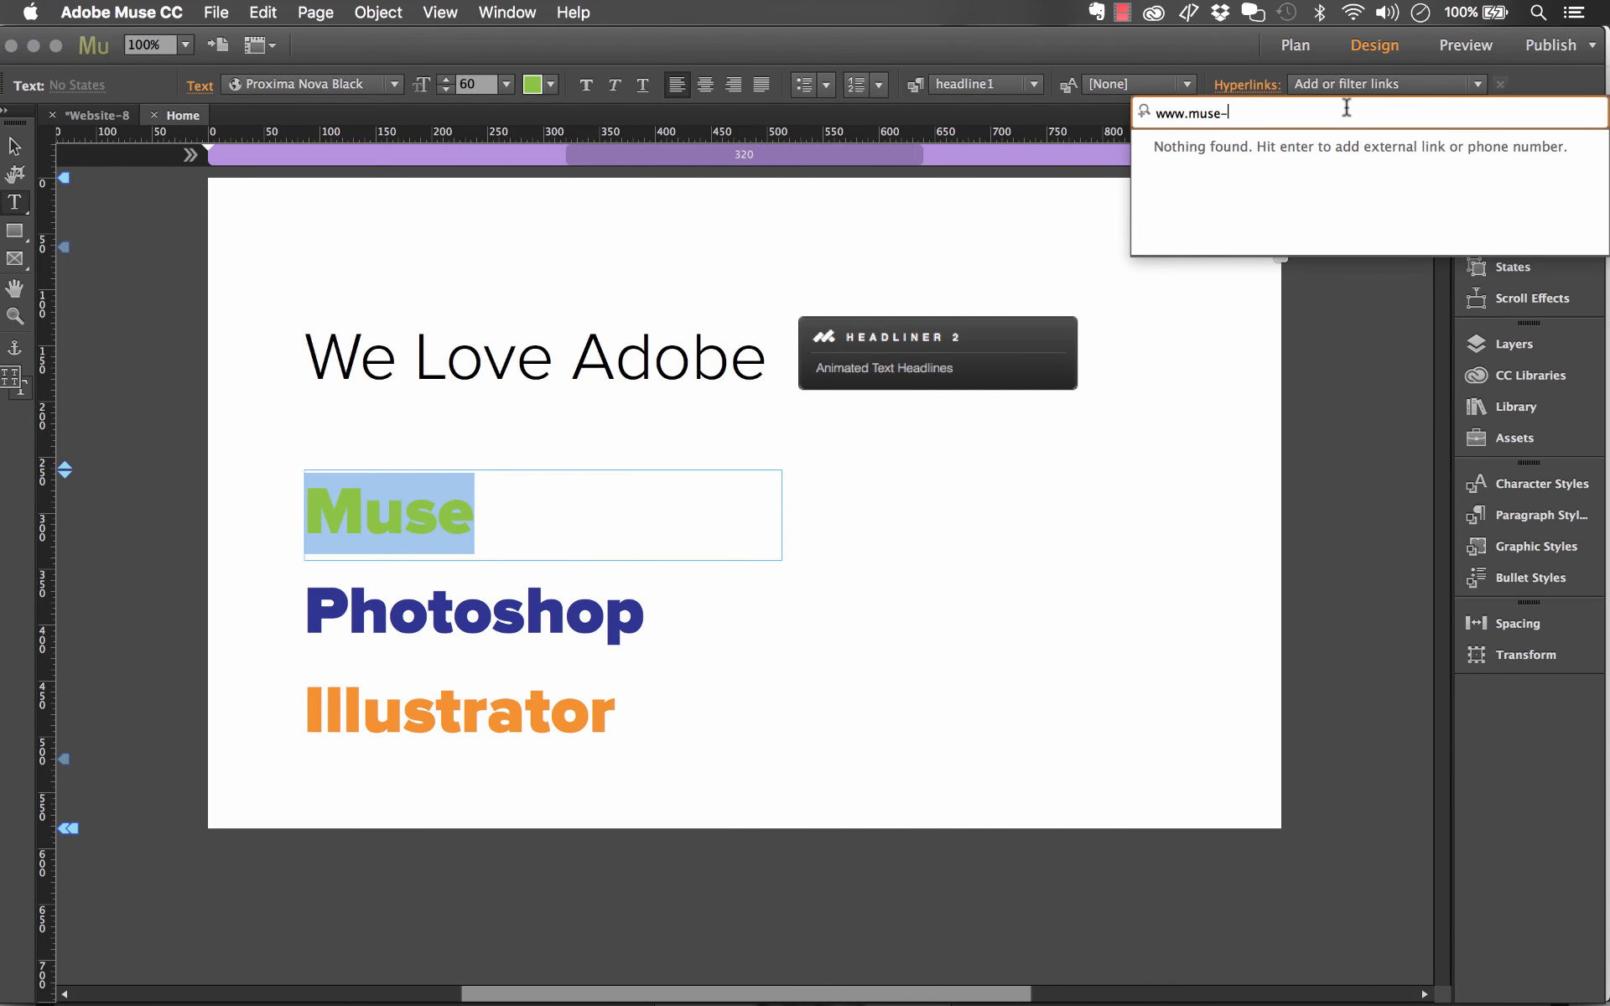
{"action": "type", "text": "themes.com"}
{"action": "key", "text": "Return"}
{"action": "left_click_drag", "start_coordinate": [516, 508], "coordinate": [302, 500]}
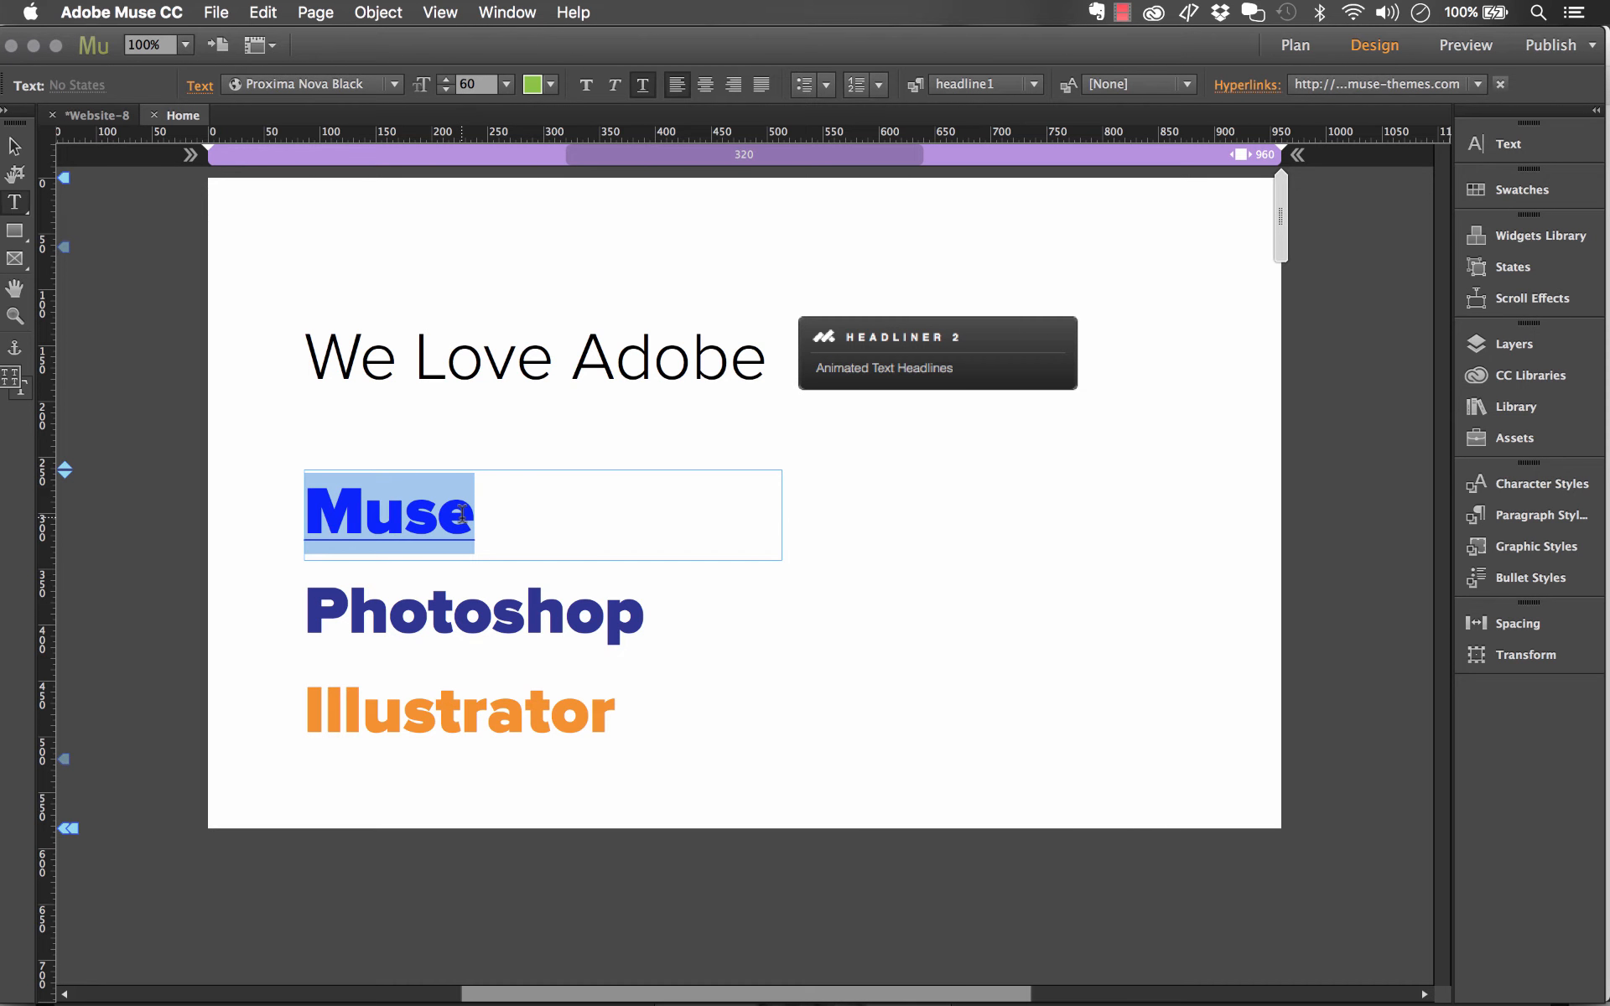
Open the link style settings and set the default link style's normal colour to the green of the Muse headline
{"action": "left_click", "coordinate": [1246, 87]}
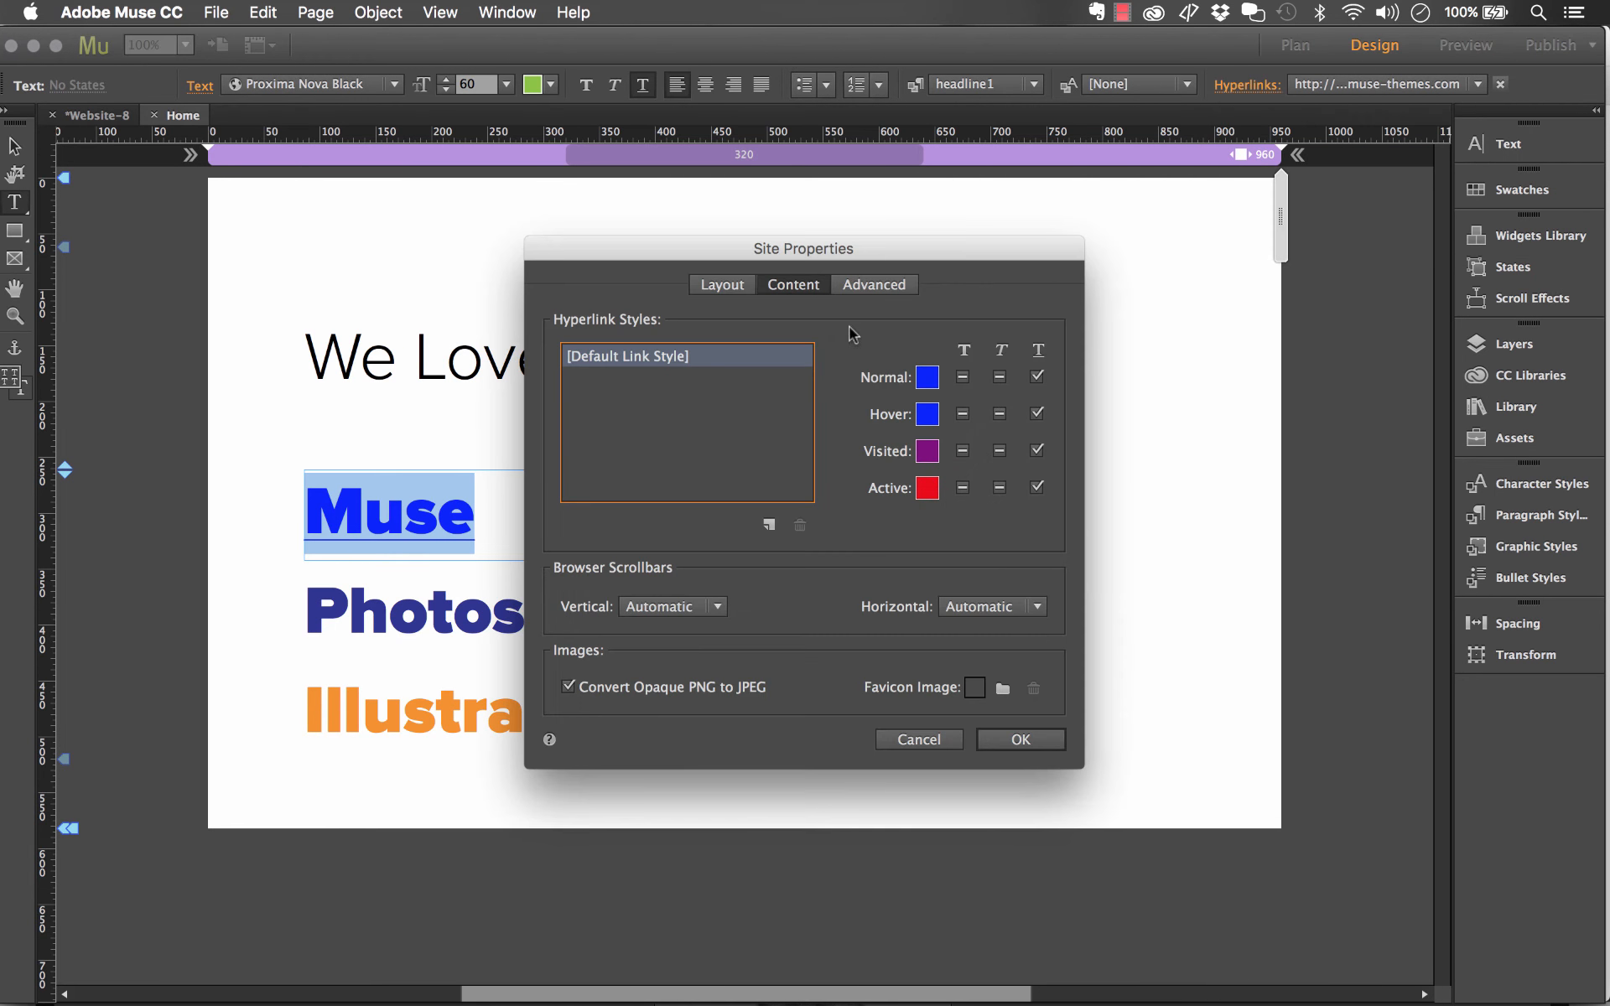
{"action": "left_click_drag", "start_coordinate": [826, 251], "coordinate": [1087, 216]}
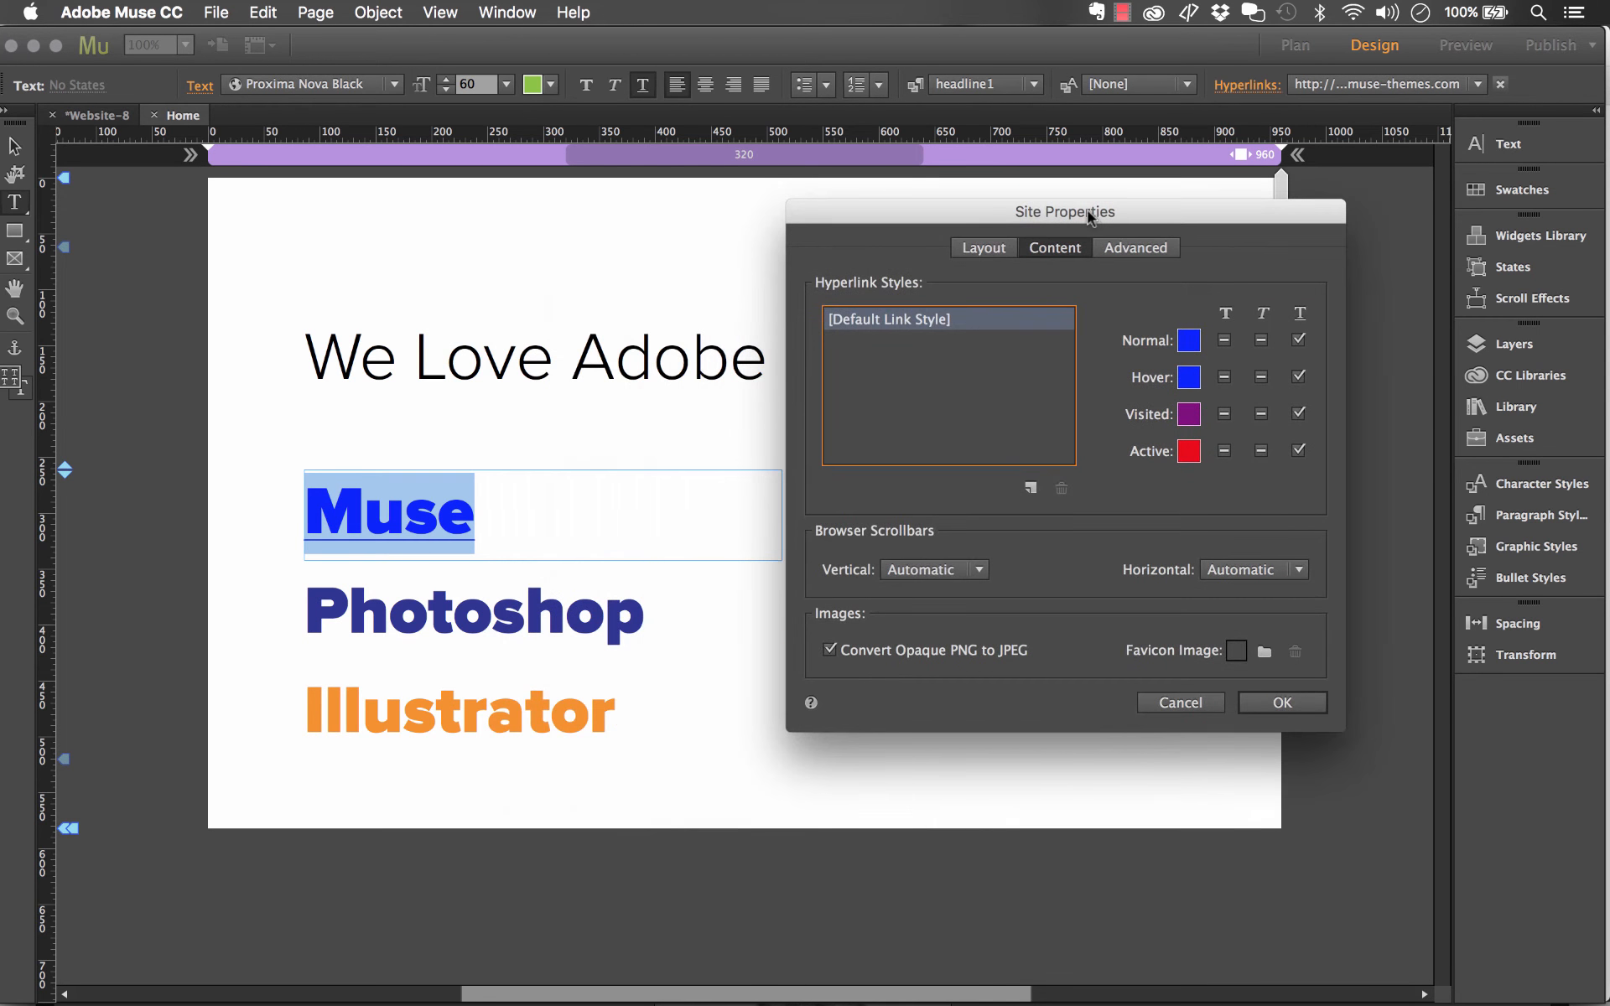
{"action": "left_click", "coordinate": [1189, 341]}
{"action": "left_click", "coordinate": [1521, 390]}
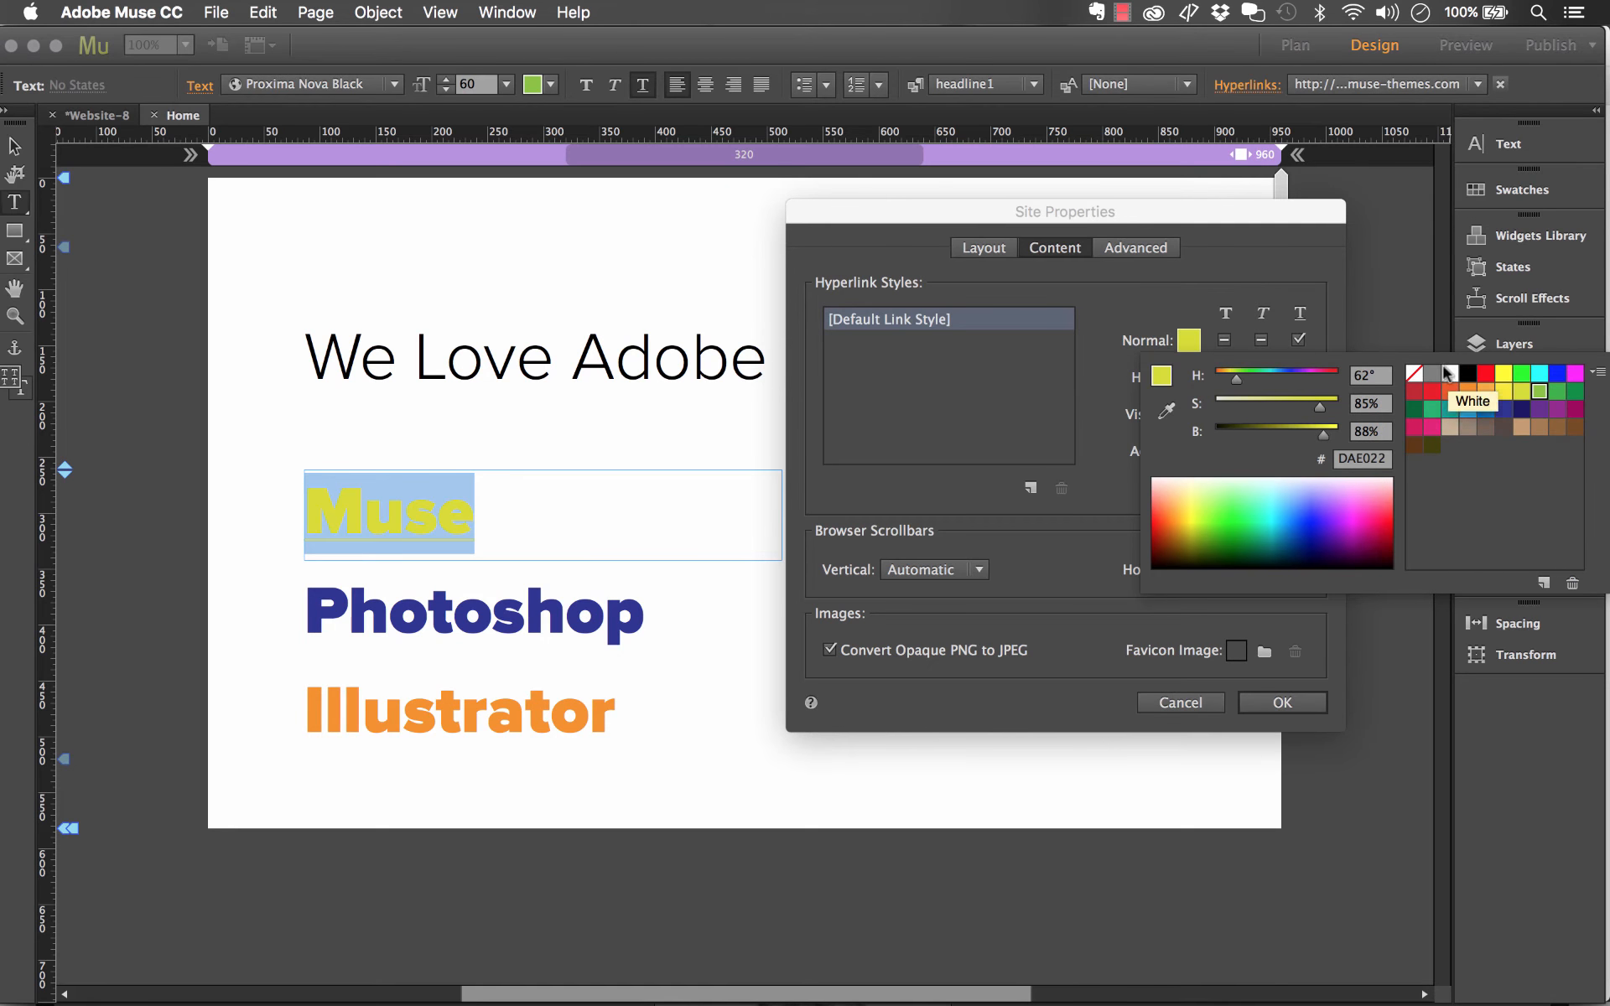
{"action": "left_click", "coordinate": [1541, 391]}
{"action": "left_click", "coordinate": [1179, 270]}
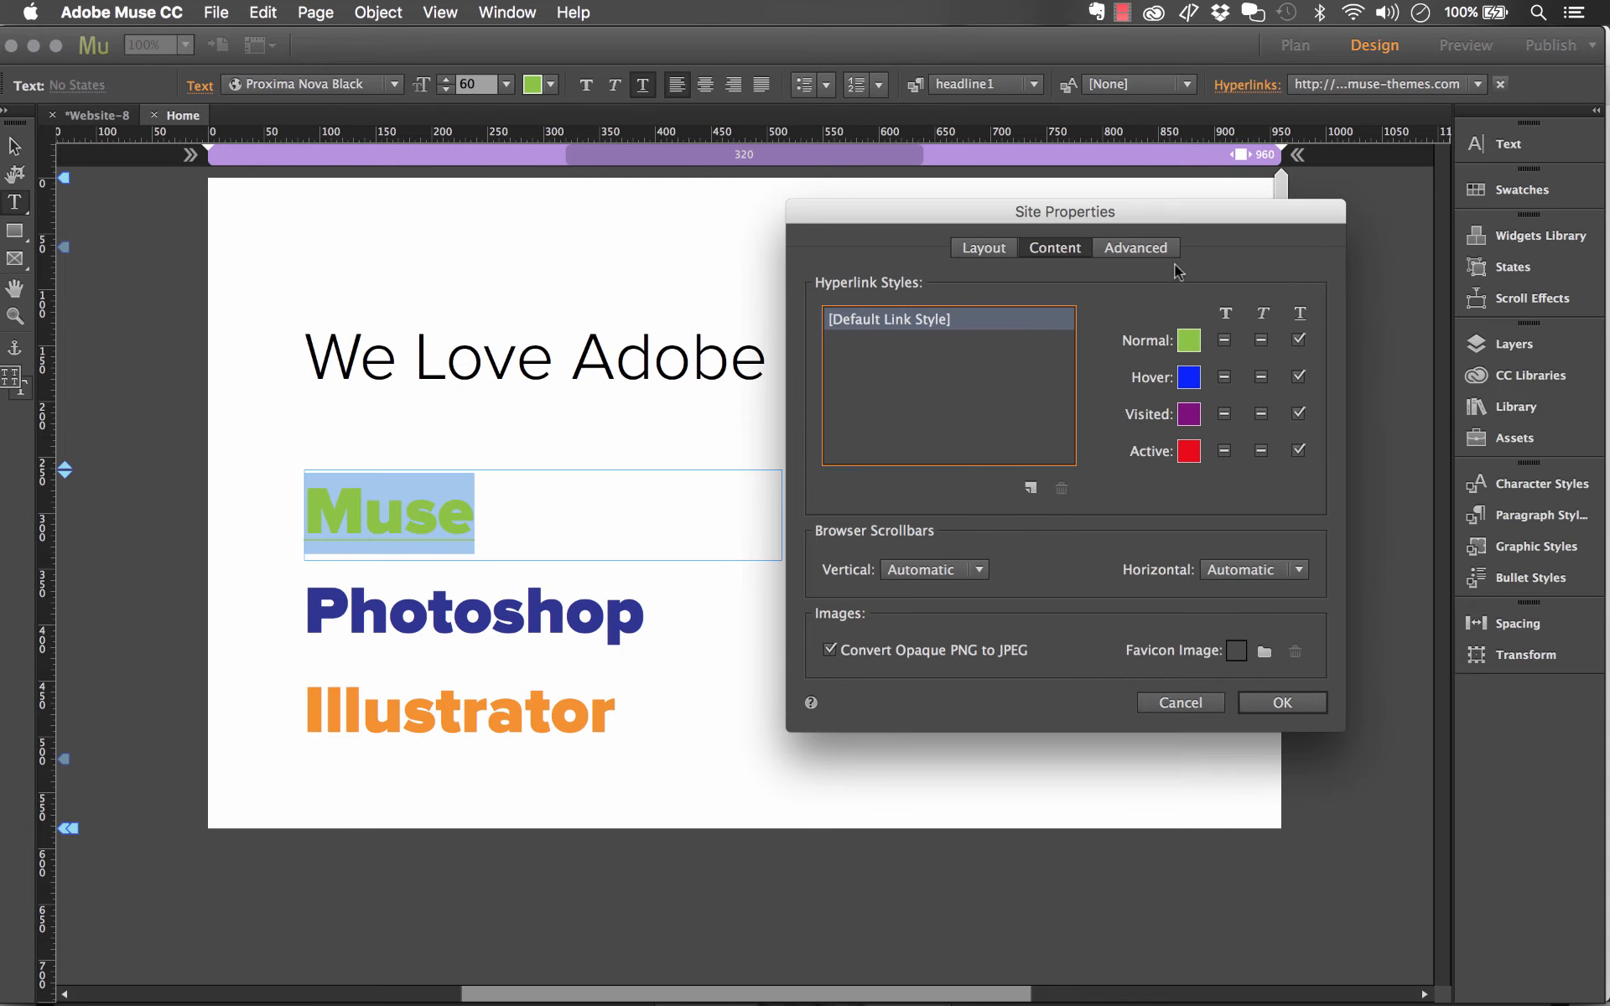
Set the default link style's hover colour to yellow (#DAE022) and apply the site properties
{"action": "left_click", "coordinate": [1189, 378]}
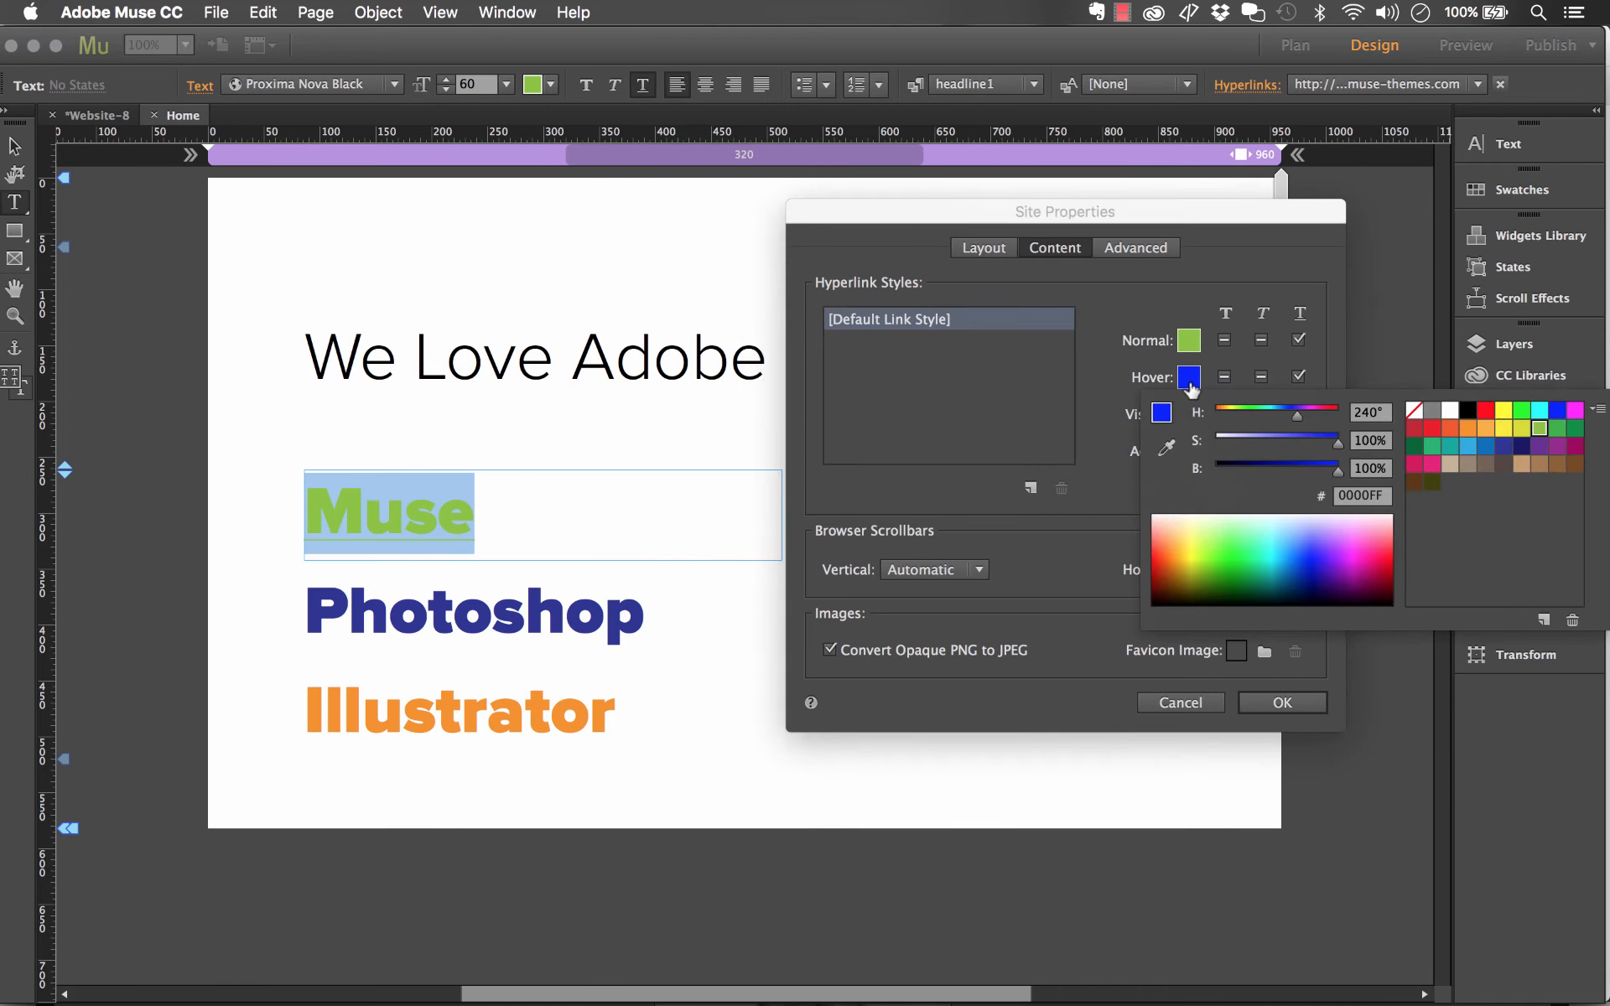
{"action": "left_click", "coordinate": [1521, 428]}
{"action": "left_click", "coordinate": [1254, 244]}
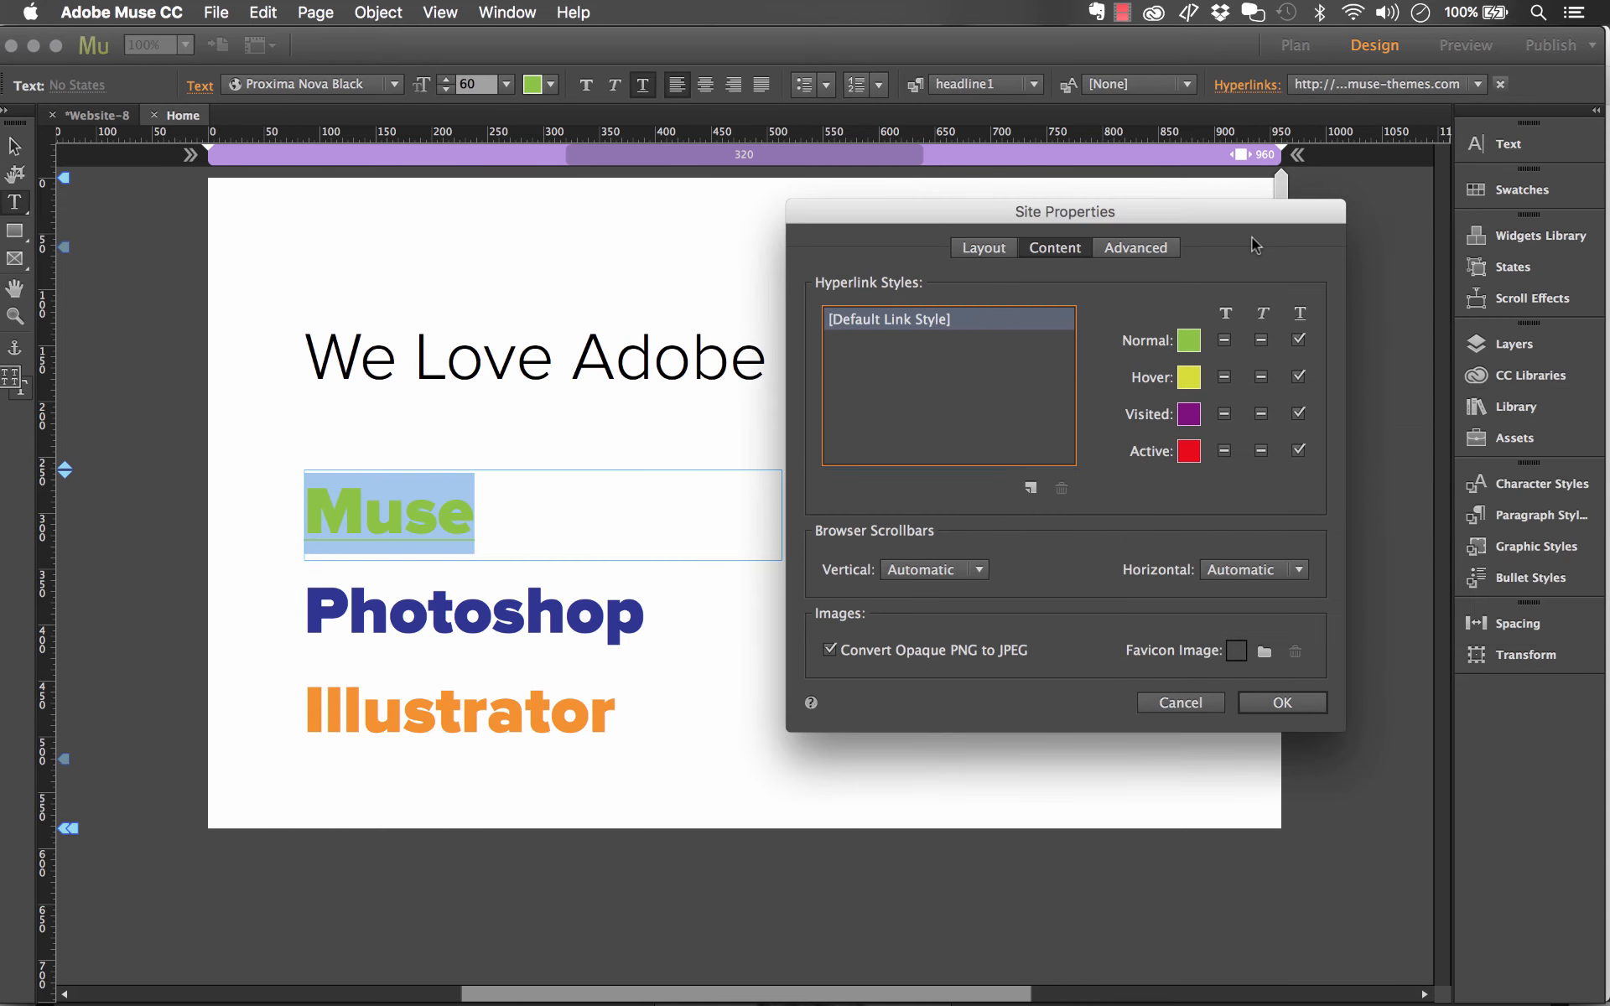
{"action": "left_click", "coordinate": [1276, 707]}
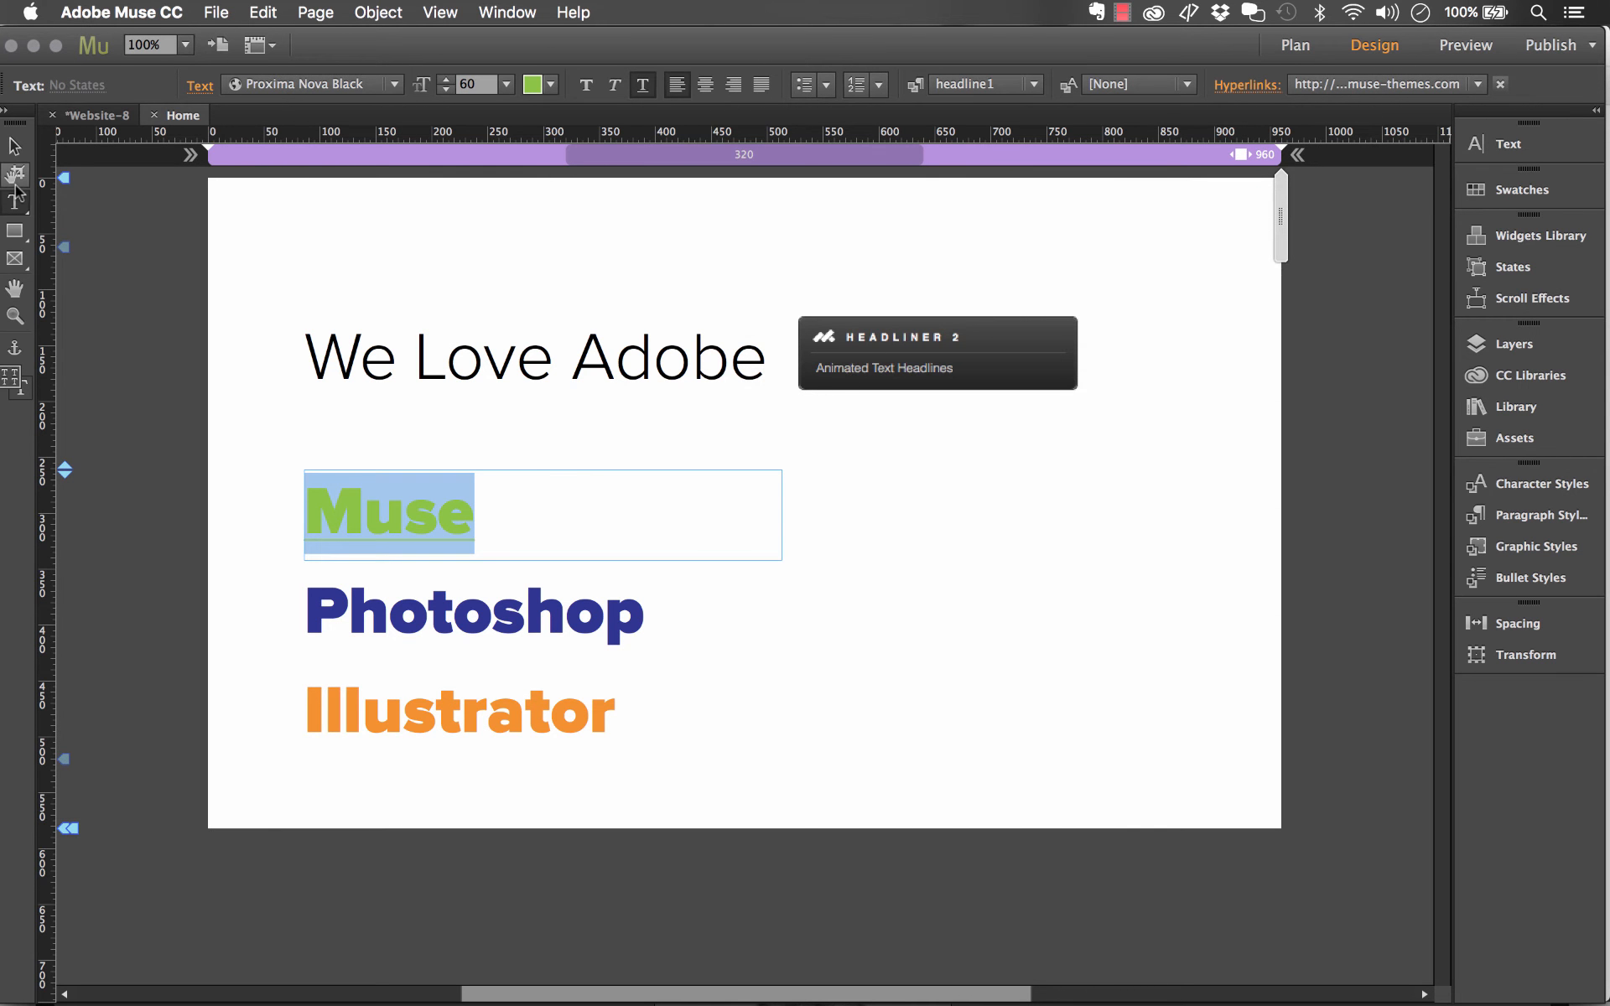
{"action": "left_click", "coordinate": [15, 146]}
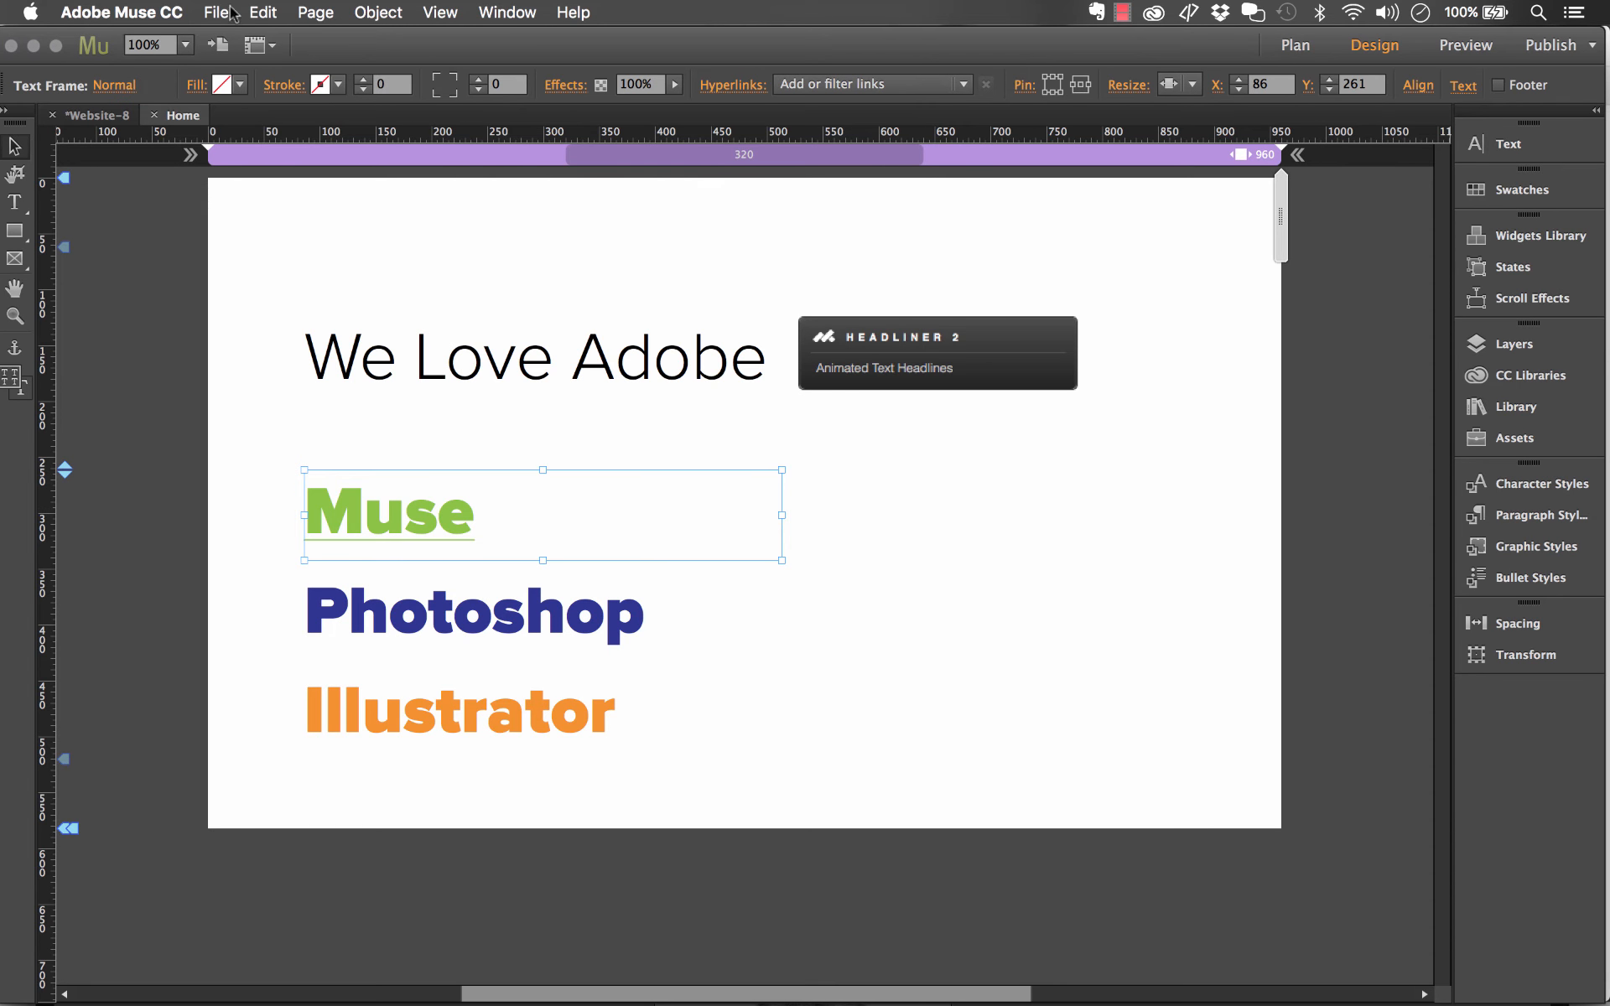
Check the Headliner 2 options, preview the page in the browser to see the linked headline, and return to Adobe Muse
{"action": "left_click", "coordinate": [1016, 390]}
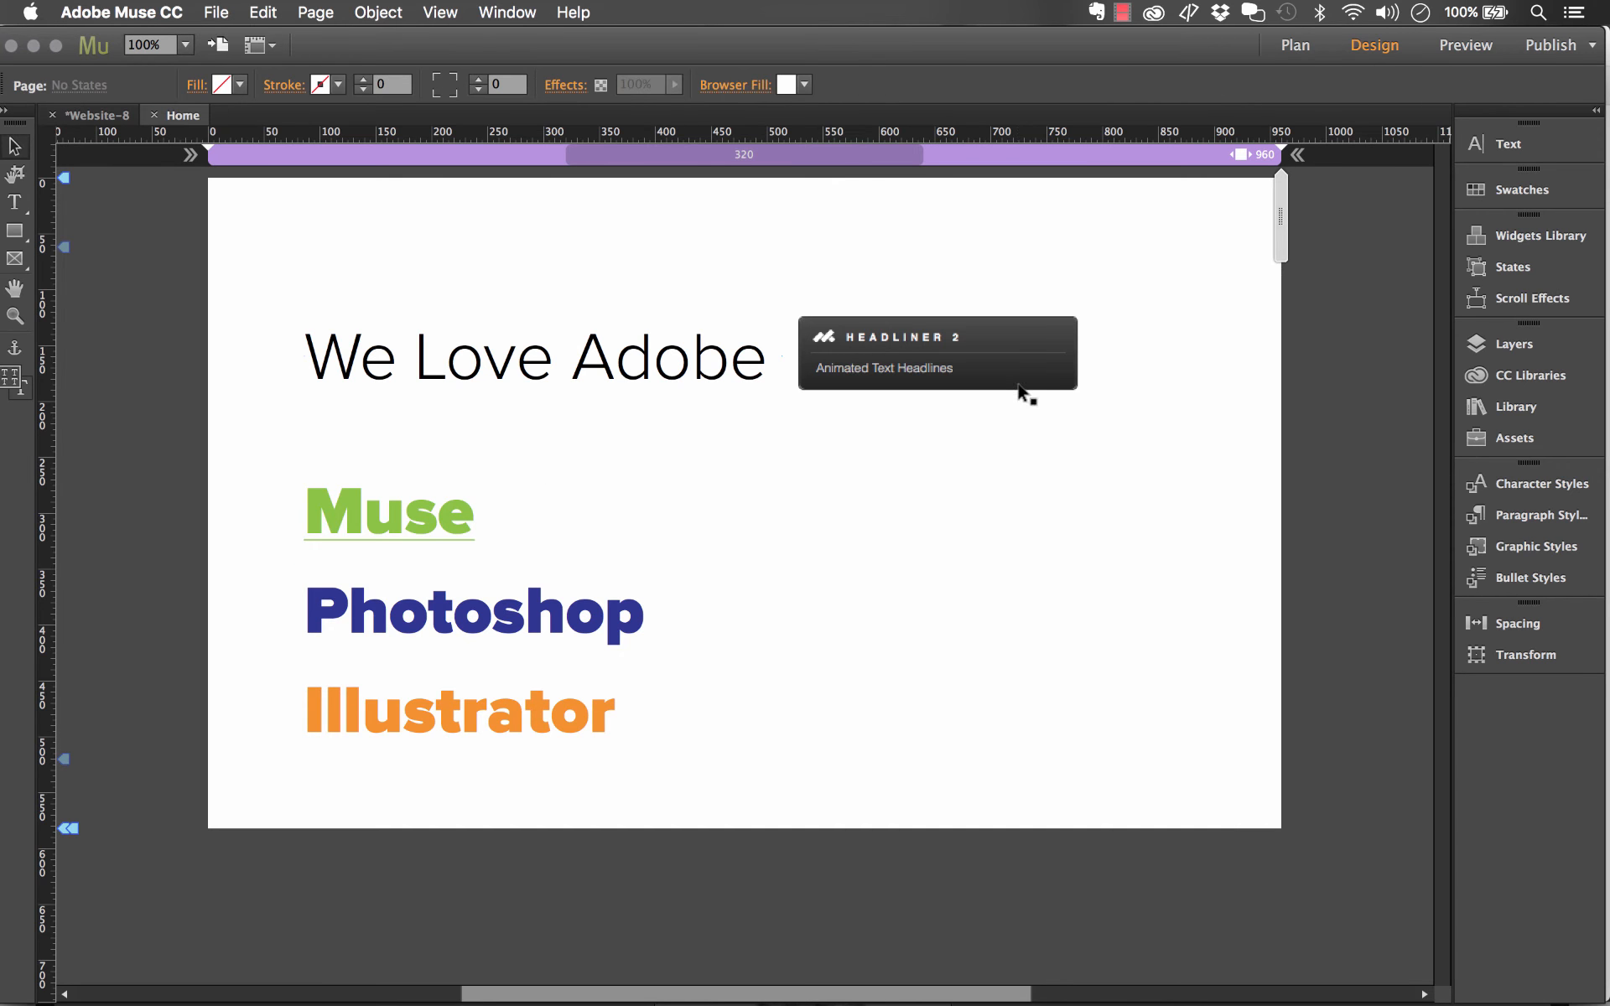
{"action": "left_click", "coordinate": [1203, 314]}
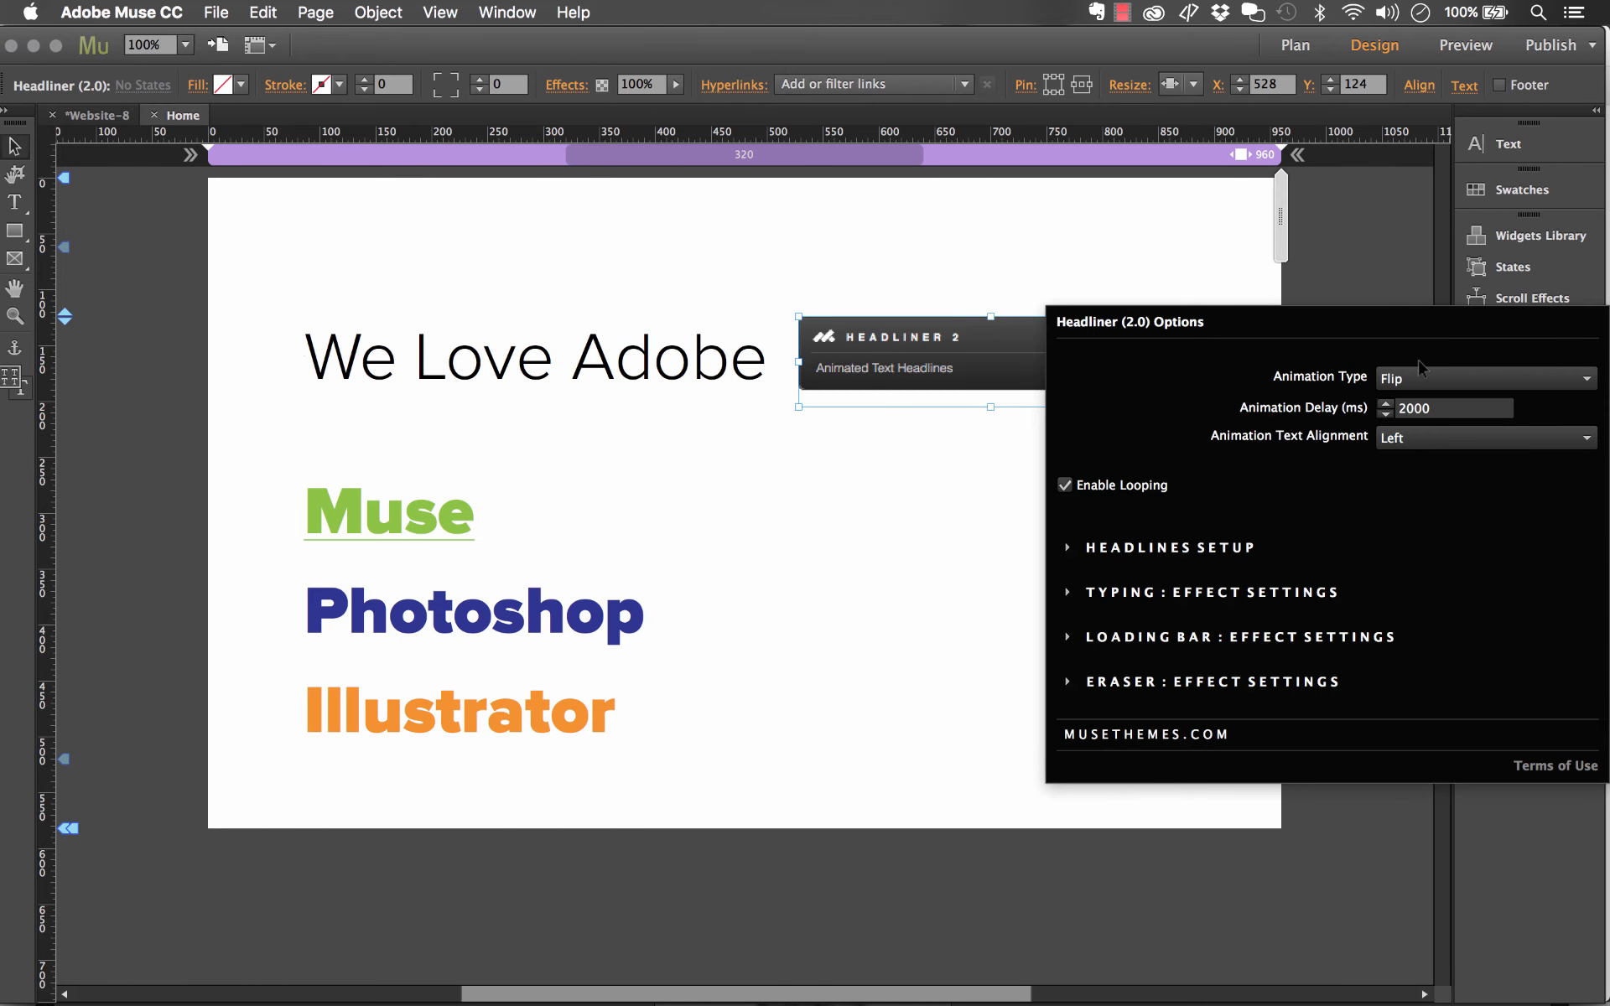
{"action": "left_click", "coordinate": [217, 11]}
{"action": "left_click", "coordinate": [309, 368]}
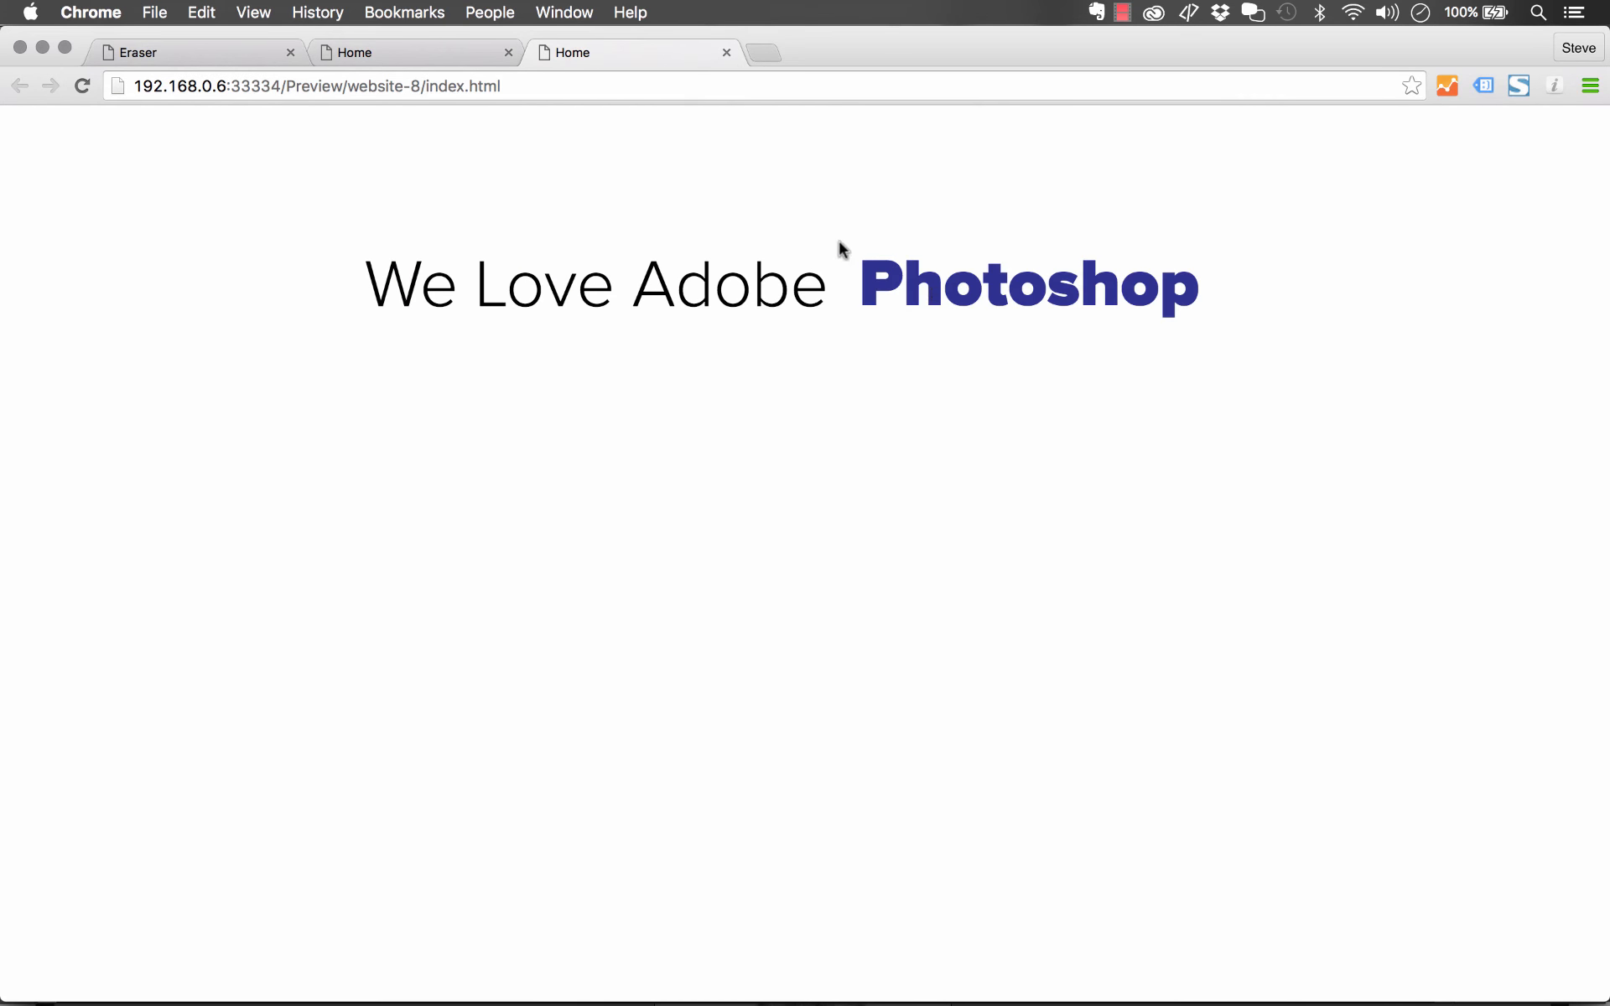
{"action": "left_click", "coordinate": [516, 972]}
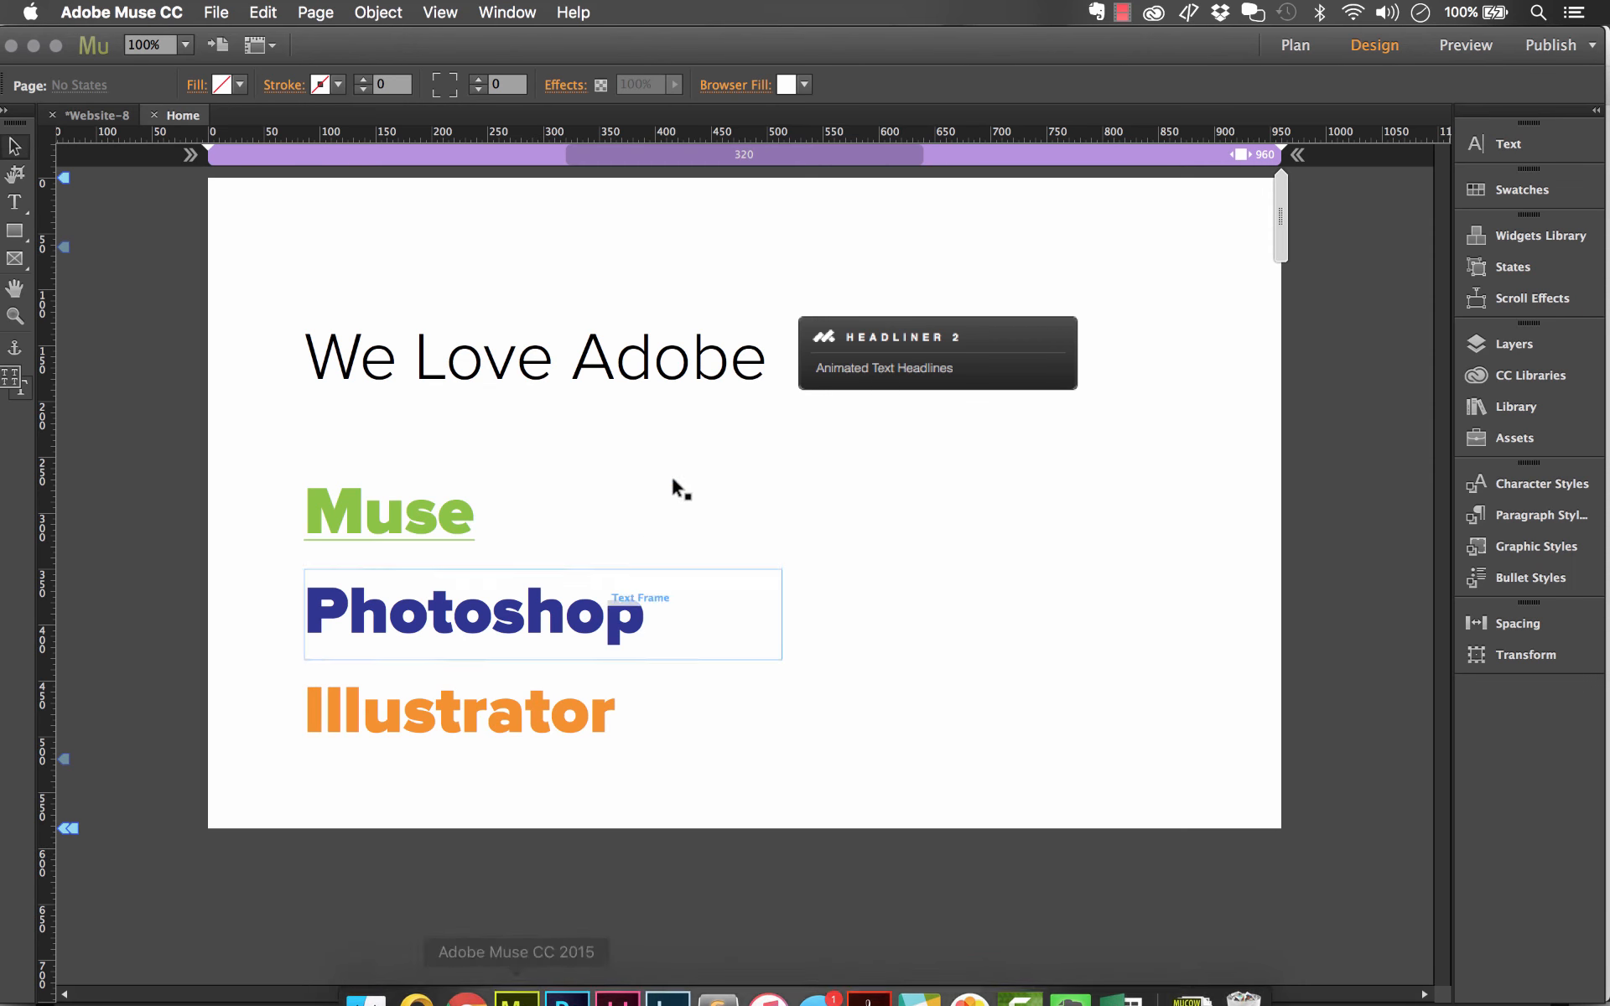
Set the default link style's visited colour to the same green as normal, change its active colour, and apply
{"action": "double_click", "coordinate": [529, 493]}
{"action": "left_click", "coordinate": [1247, 85]}
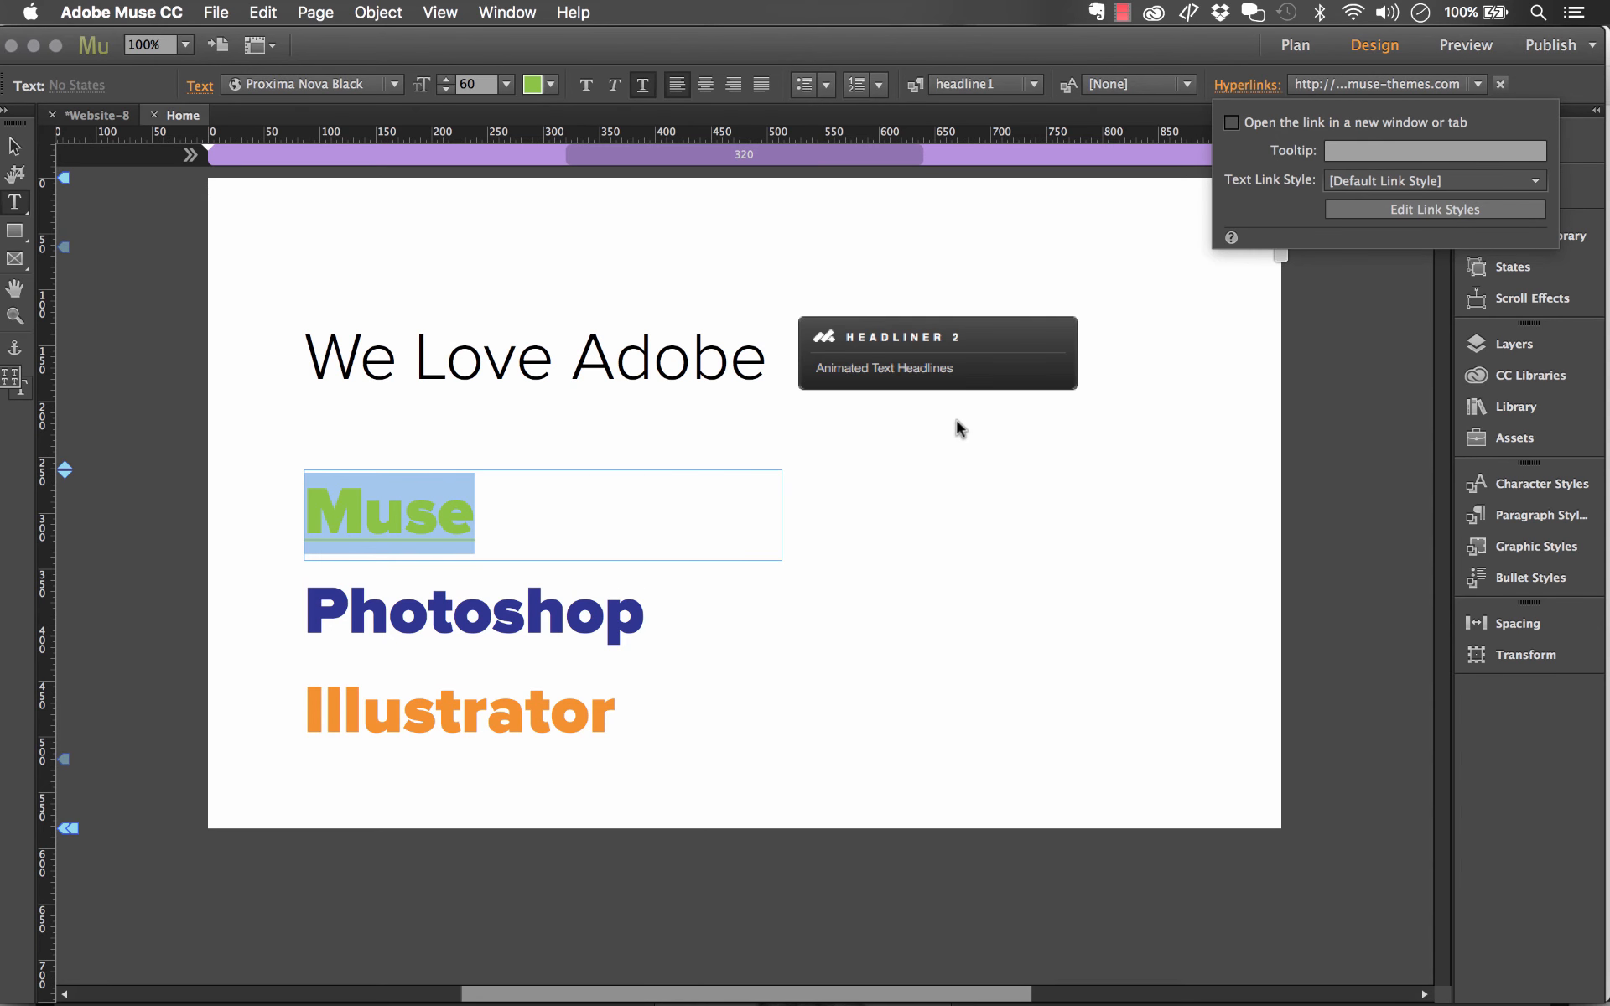
{"action": "left_click", "coordinate": [928, 455]}
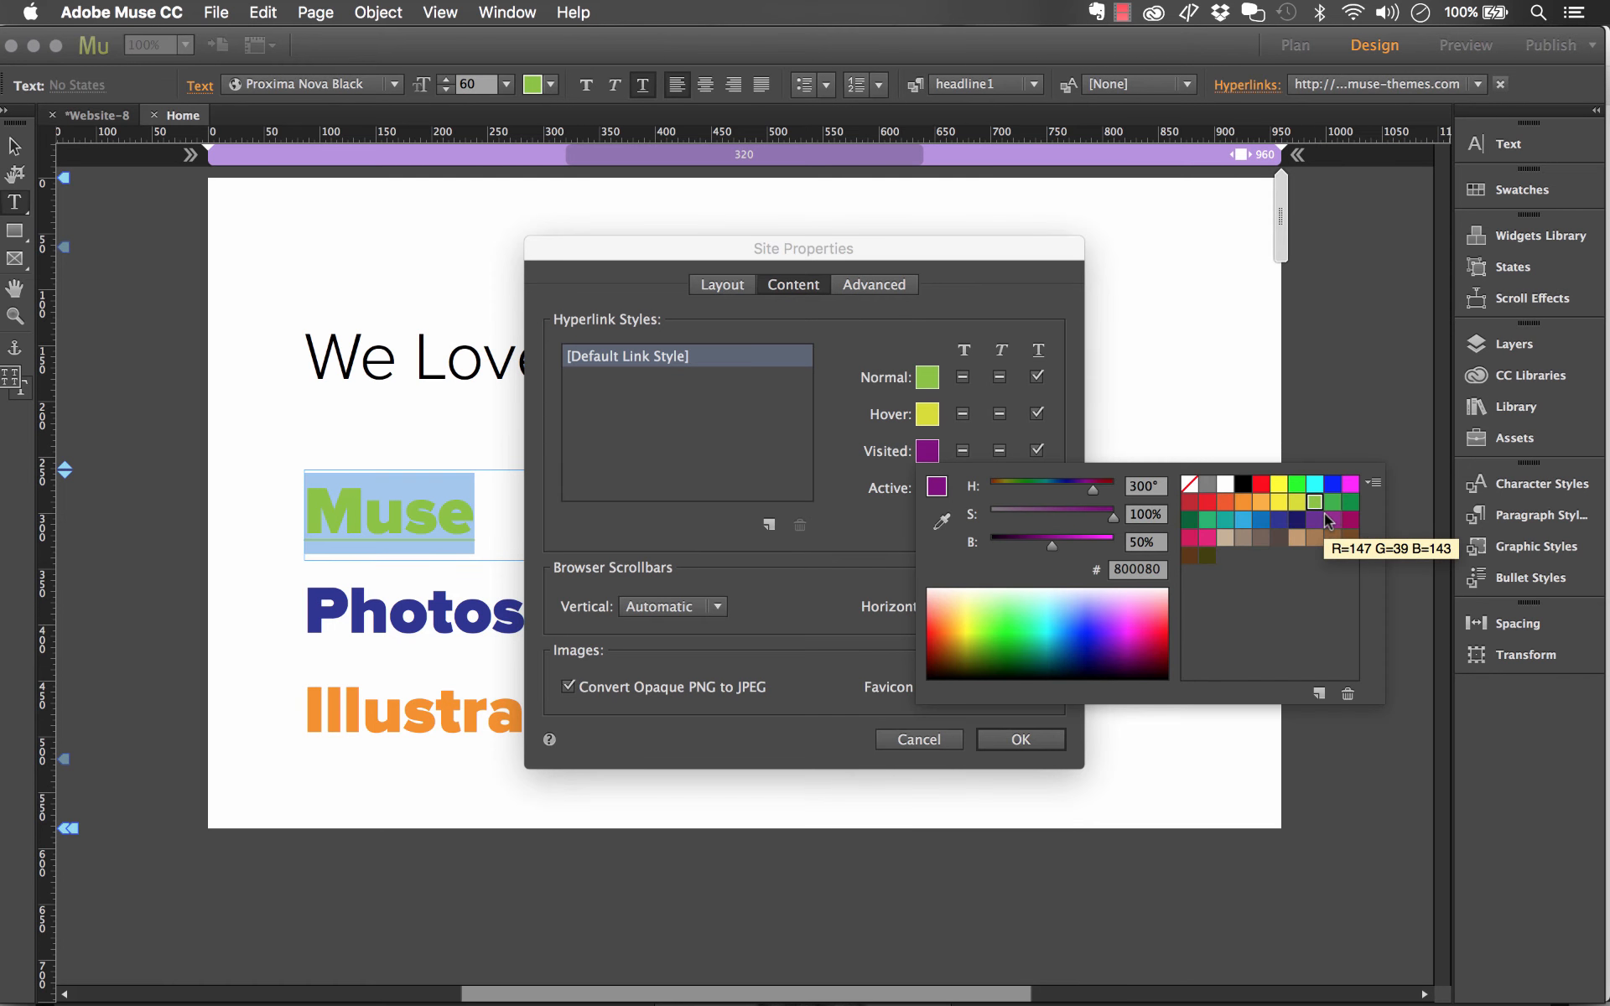
{"action": "left_click", "coordinate": [1314, 502]}
{"action": "left_click", "coordinate": [856, 511]}
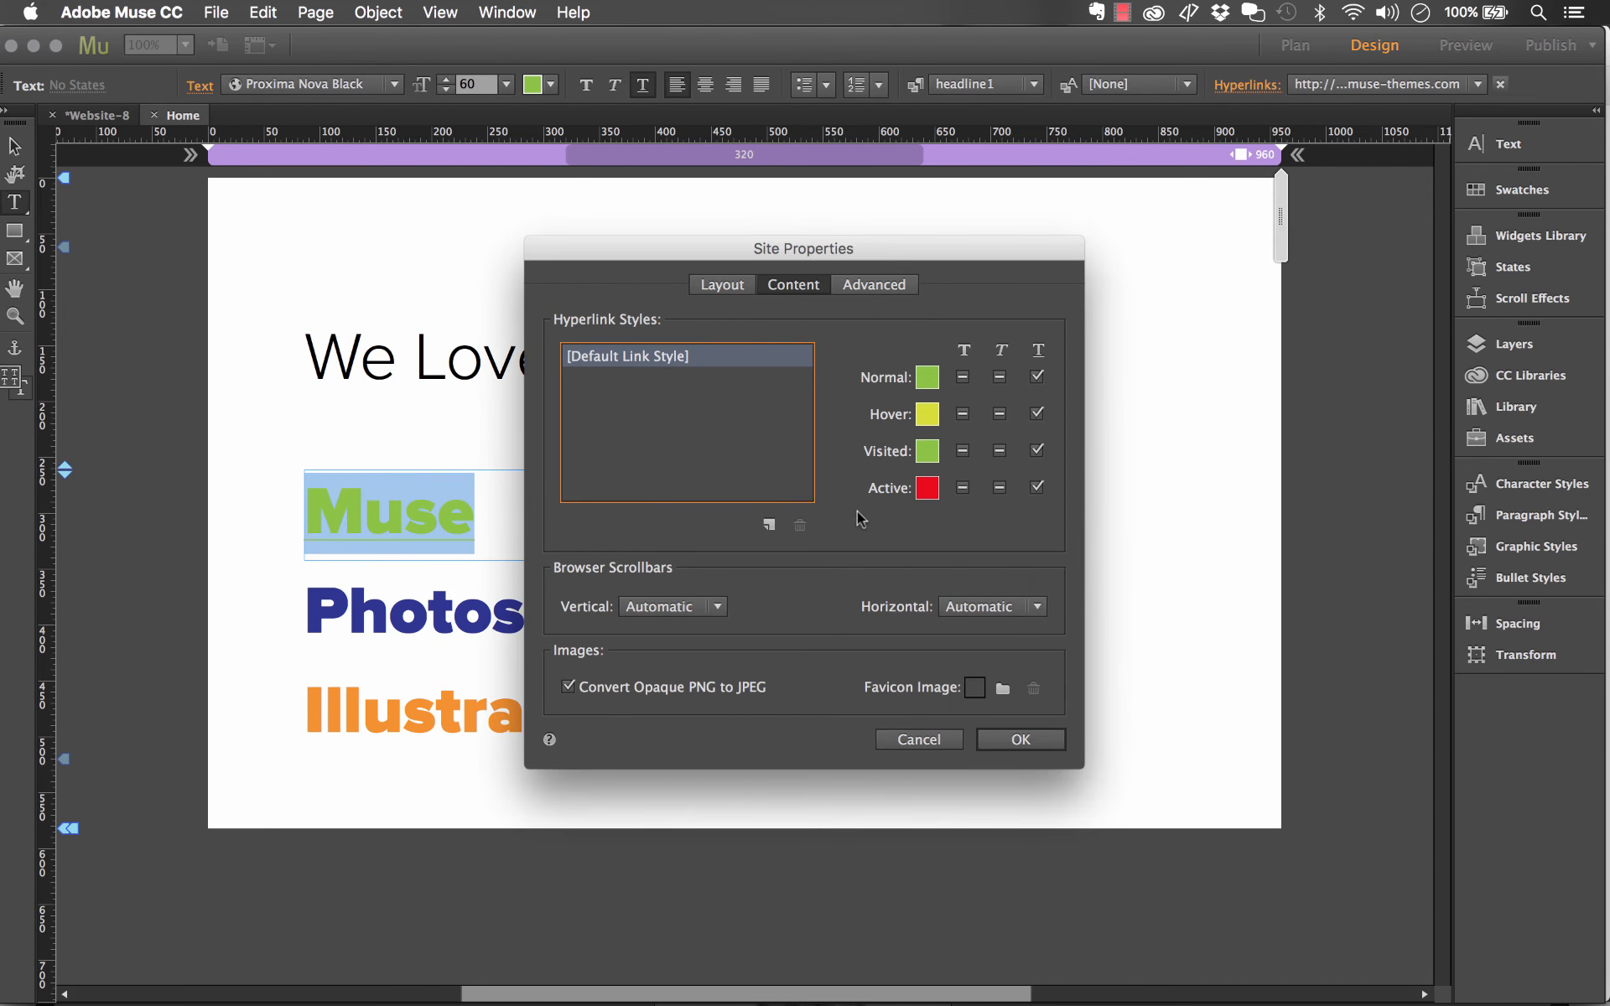
{"action": "left_click", "coordinate": [927, 488]}
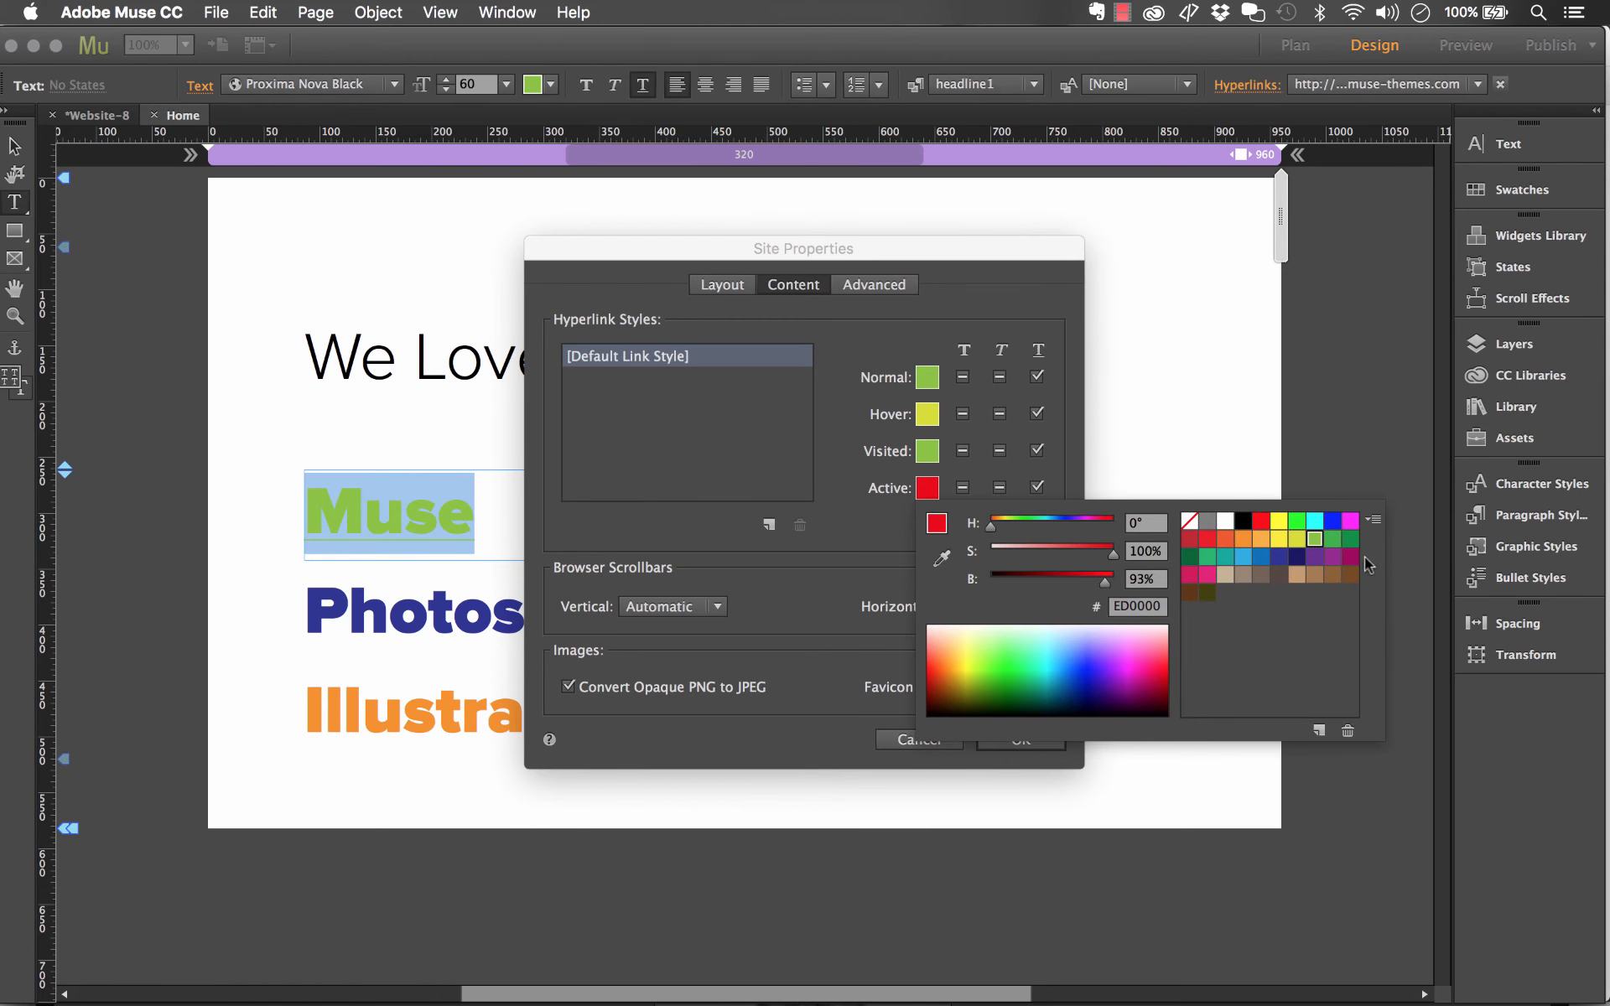
{"action": "left_click", "coordinate": [1316, 553]}
{"action": "left_click", "coordinate": [1021, 742]}
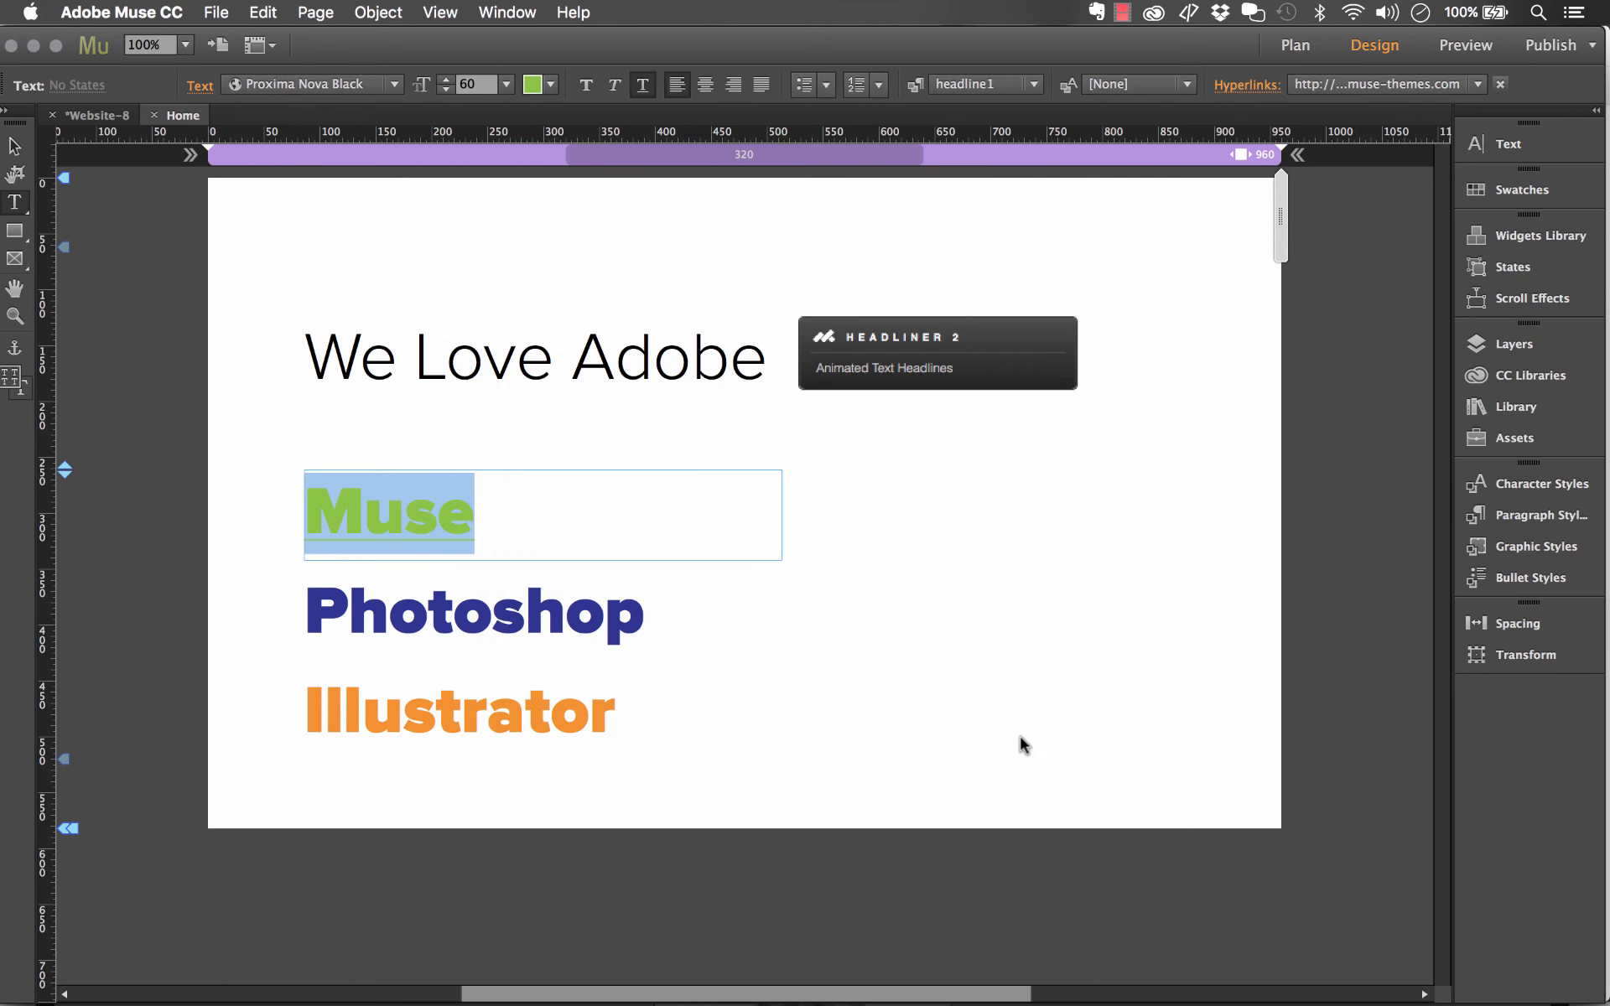
Preview the page in the browser again to check the link colours, and return to Adobe Muse
{"action": "left_click", "coordinate": [16, 147]}
{"action": "left_click", "coordinate": [215, 12]}
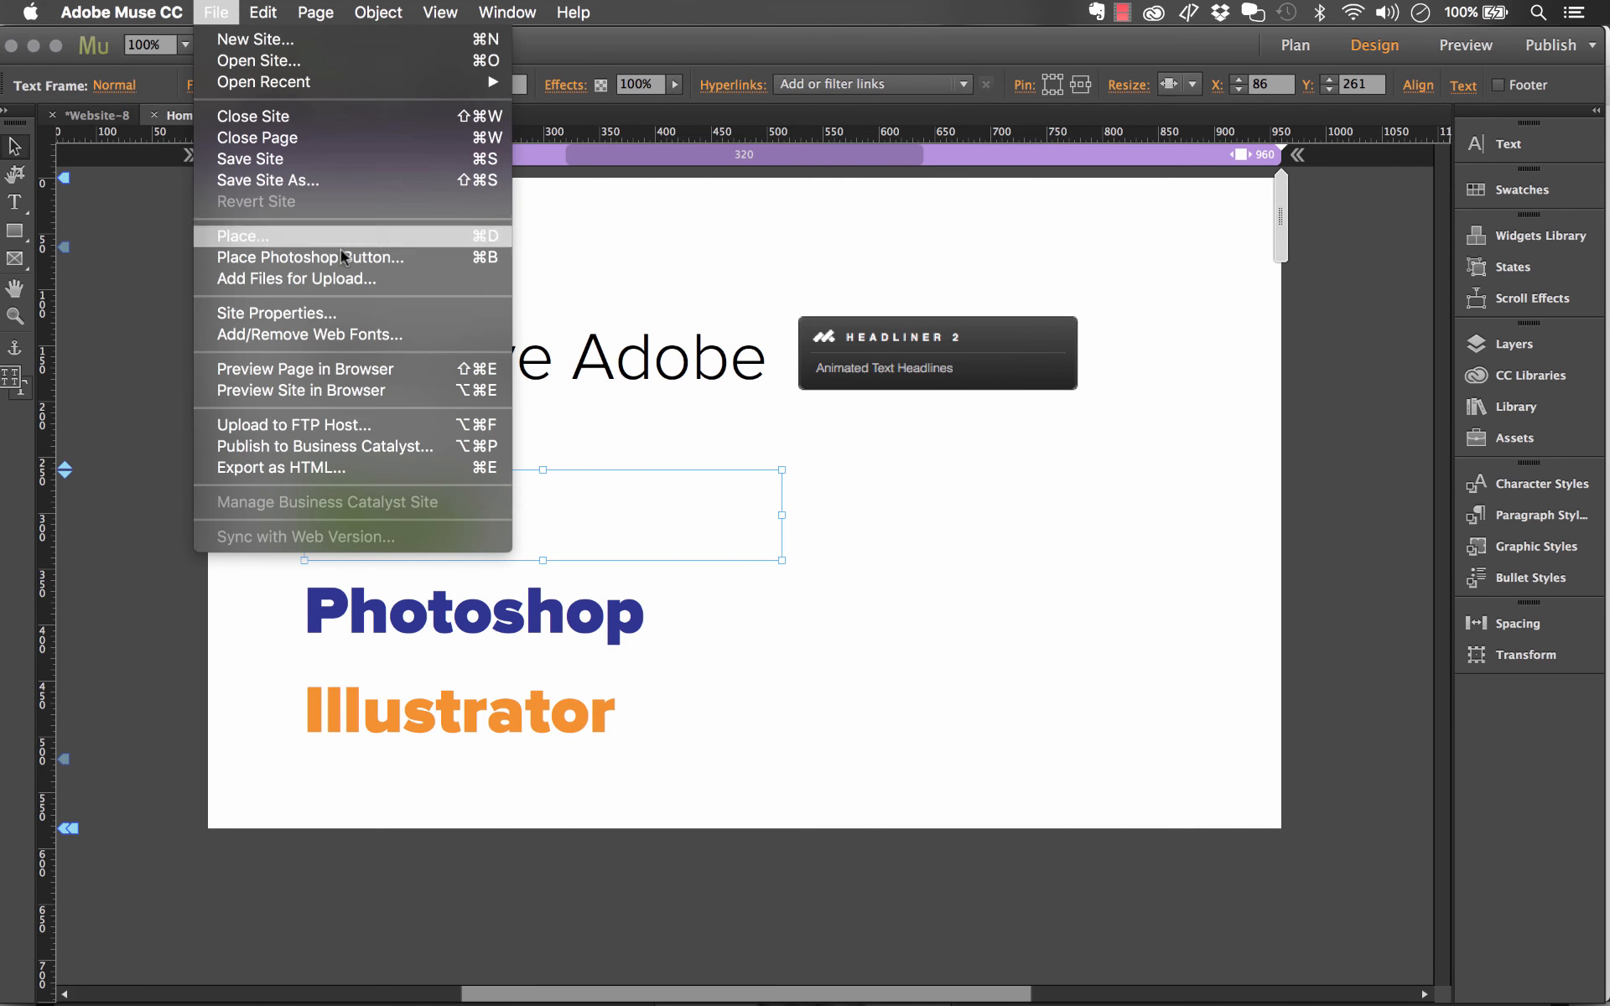
{"action": "left_click", "coordinate": [325, 369]}
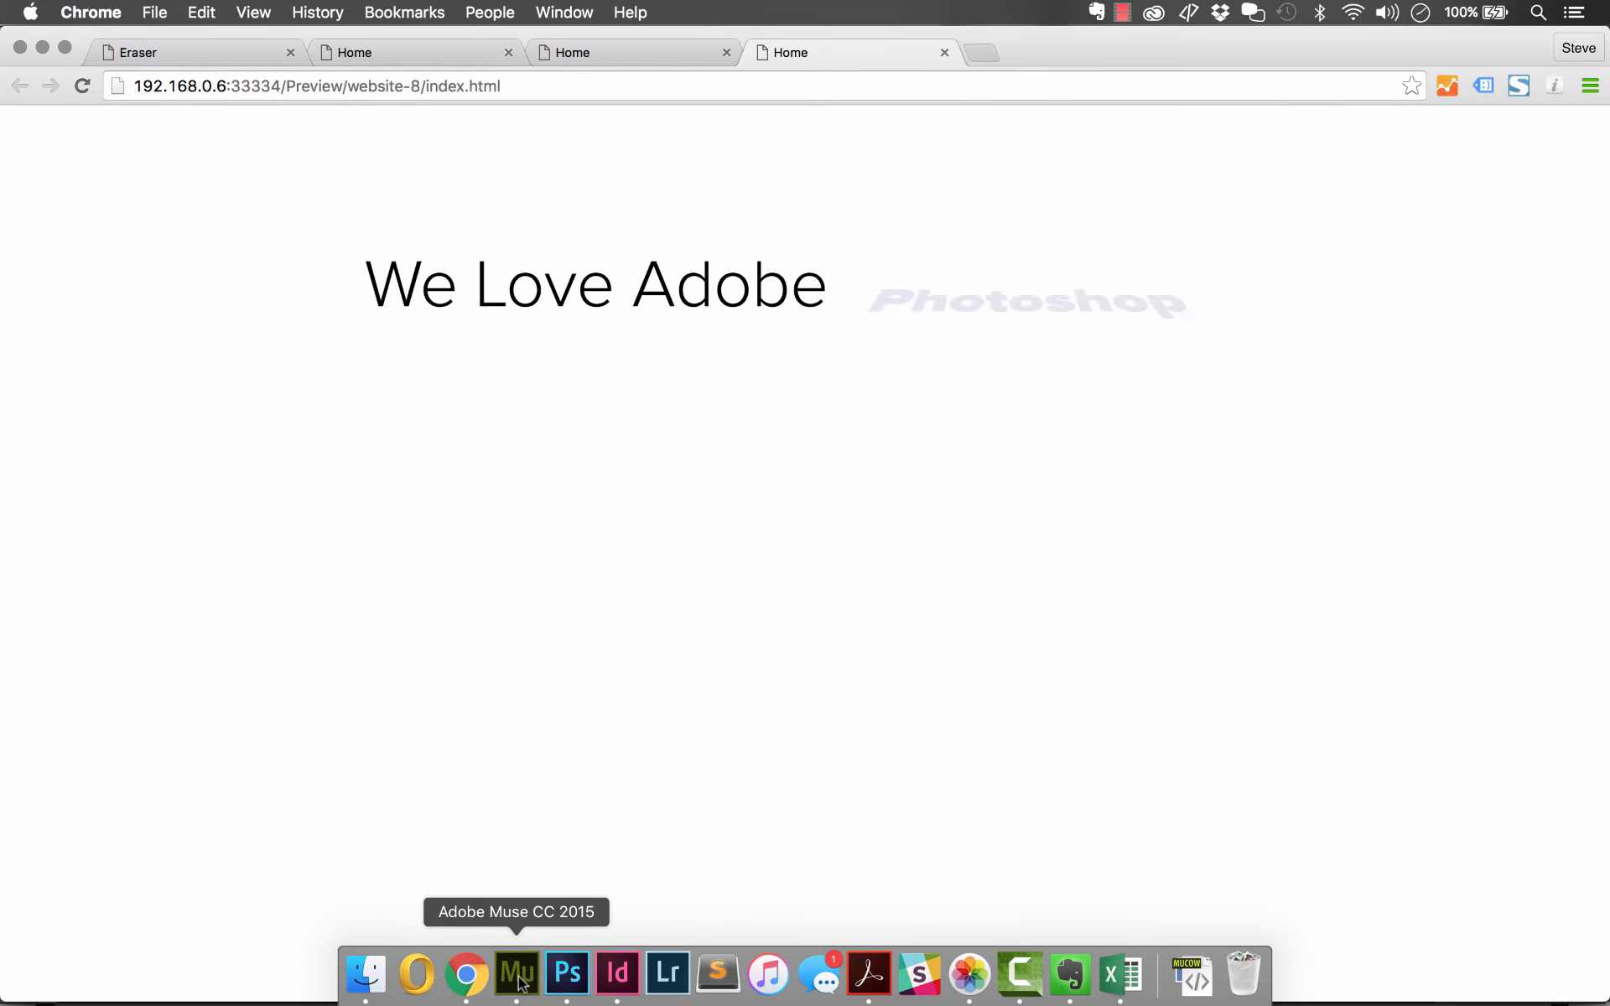
{"action": "left_click", "coordinate": [519, 976]}
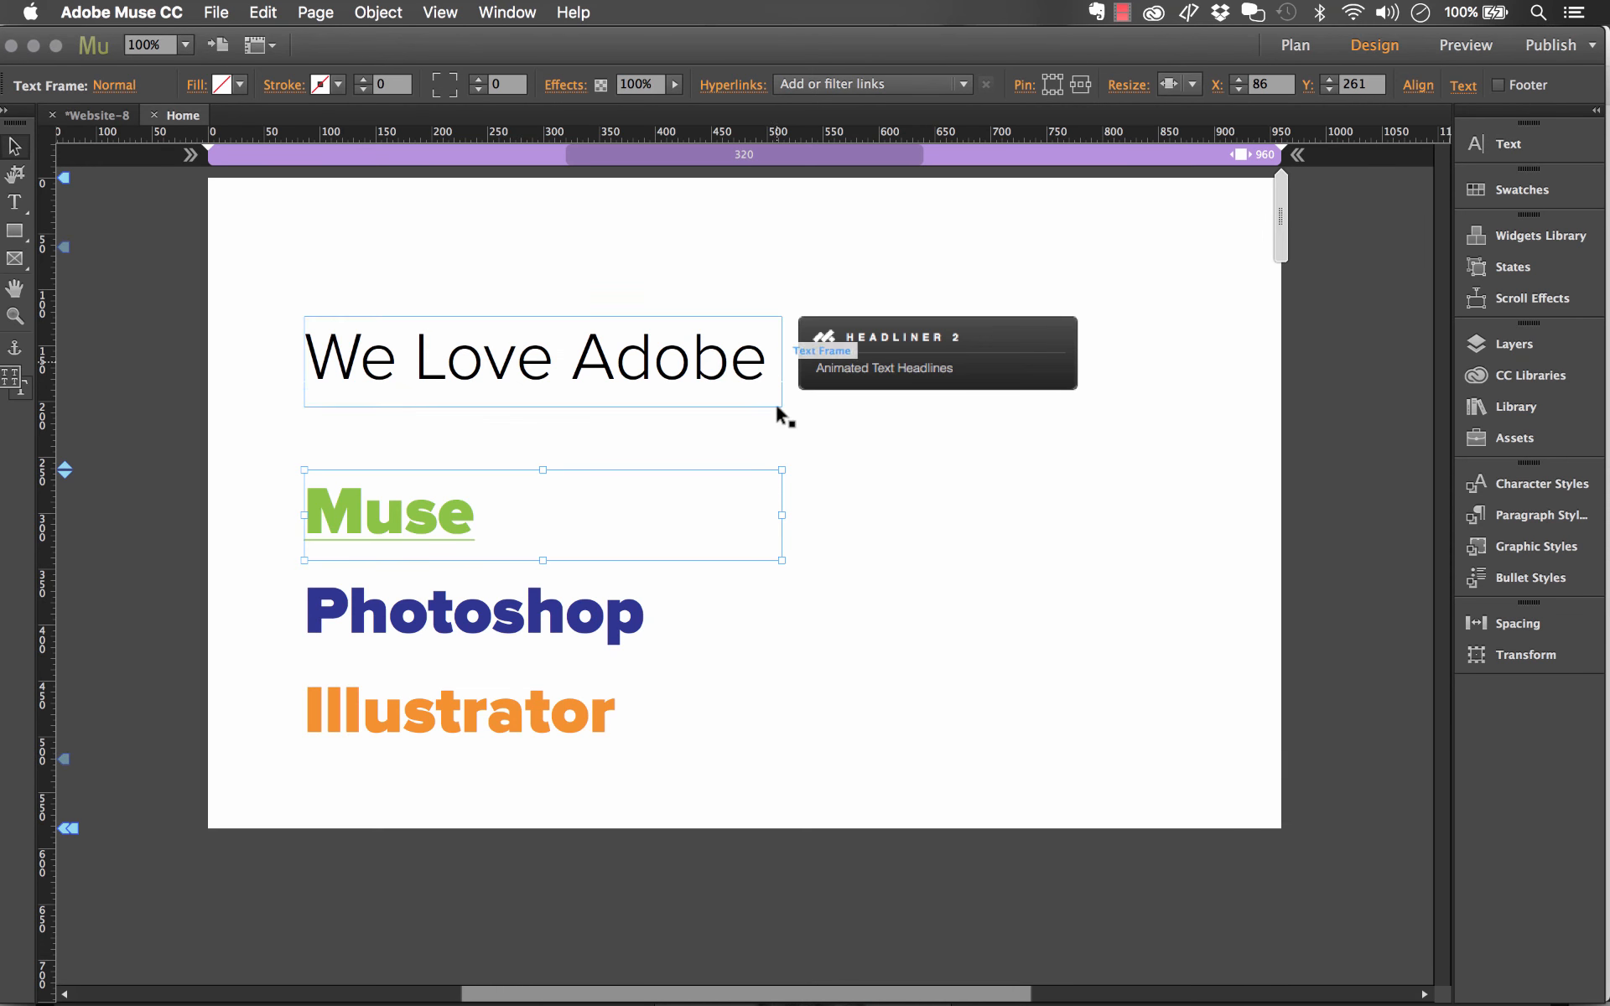
Review the animation types offered by the Headliner 2 widget, keeping Flip
{"action": "left_click", "coordinate": [1067, 390]}
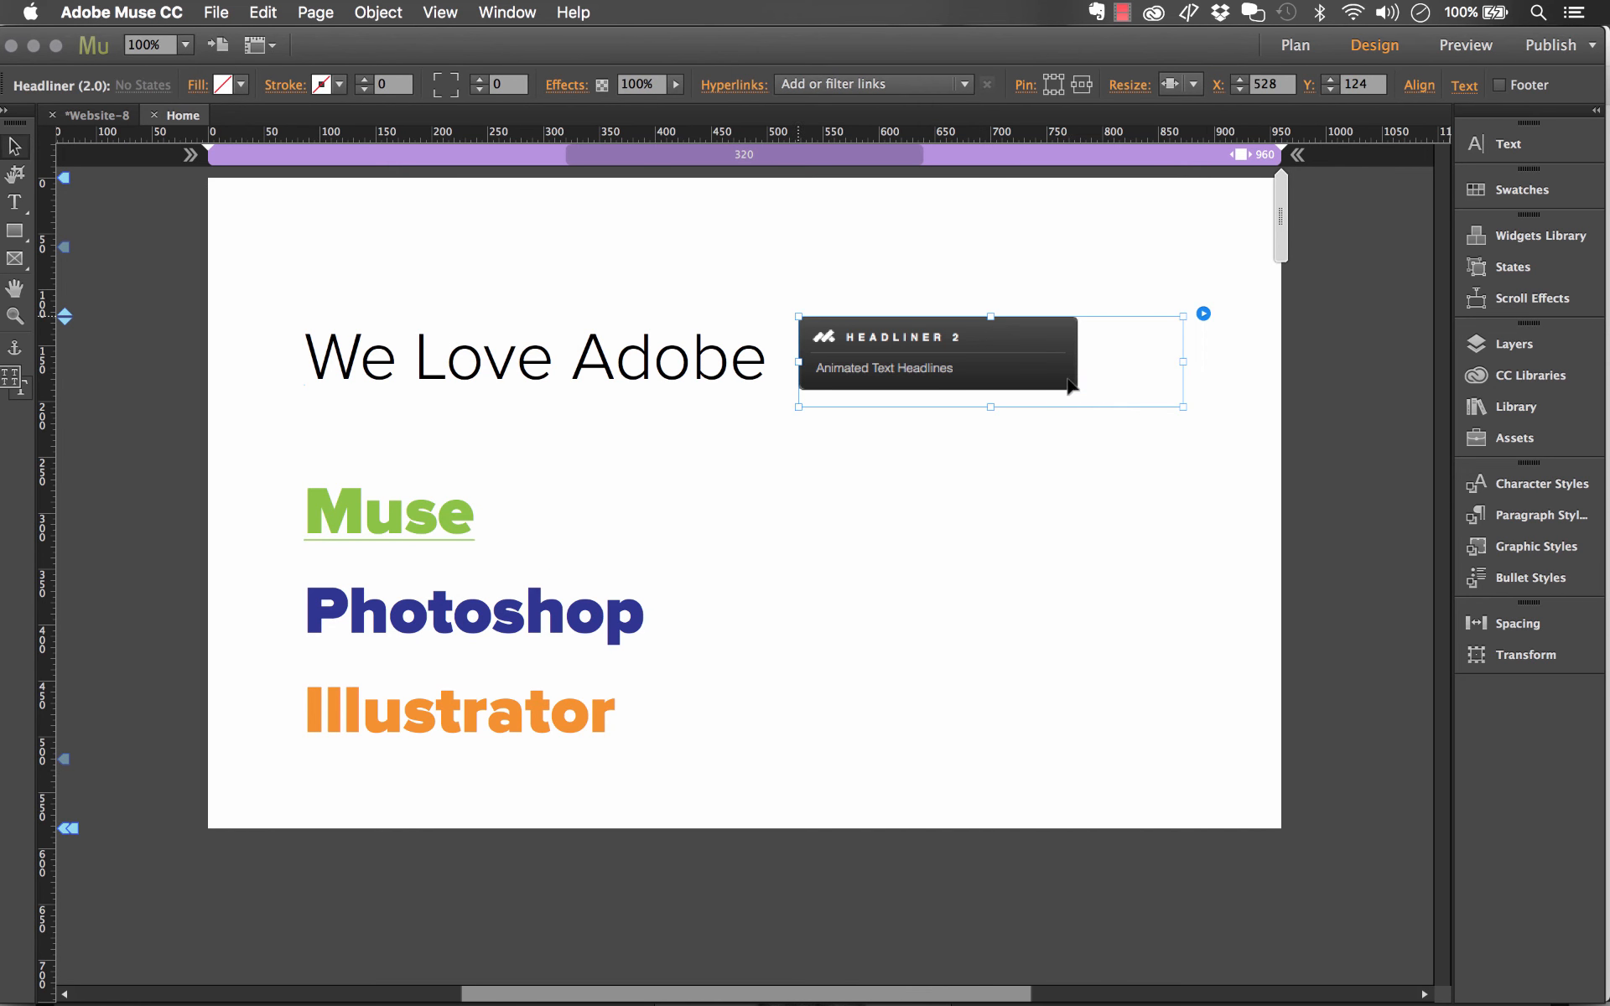
{"action": "left_click", "coordinate": [1204, 315]}
{"action": "left_click", "coordinate": [1414, 380]}
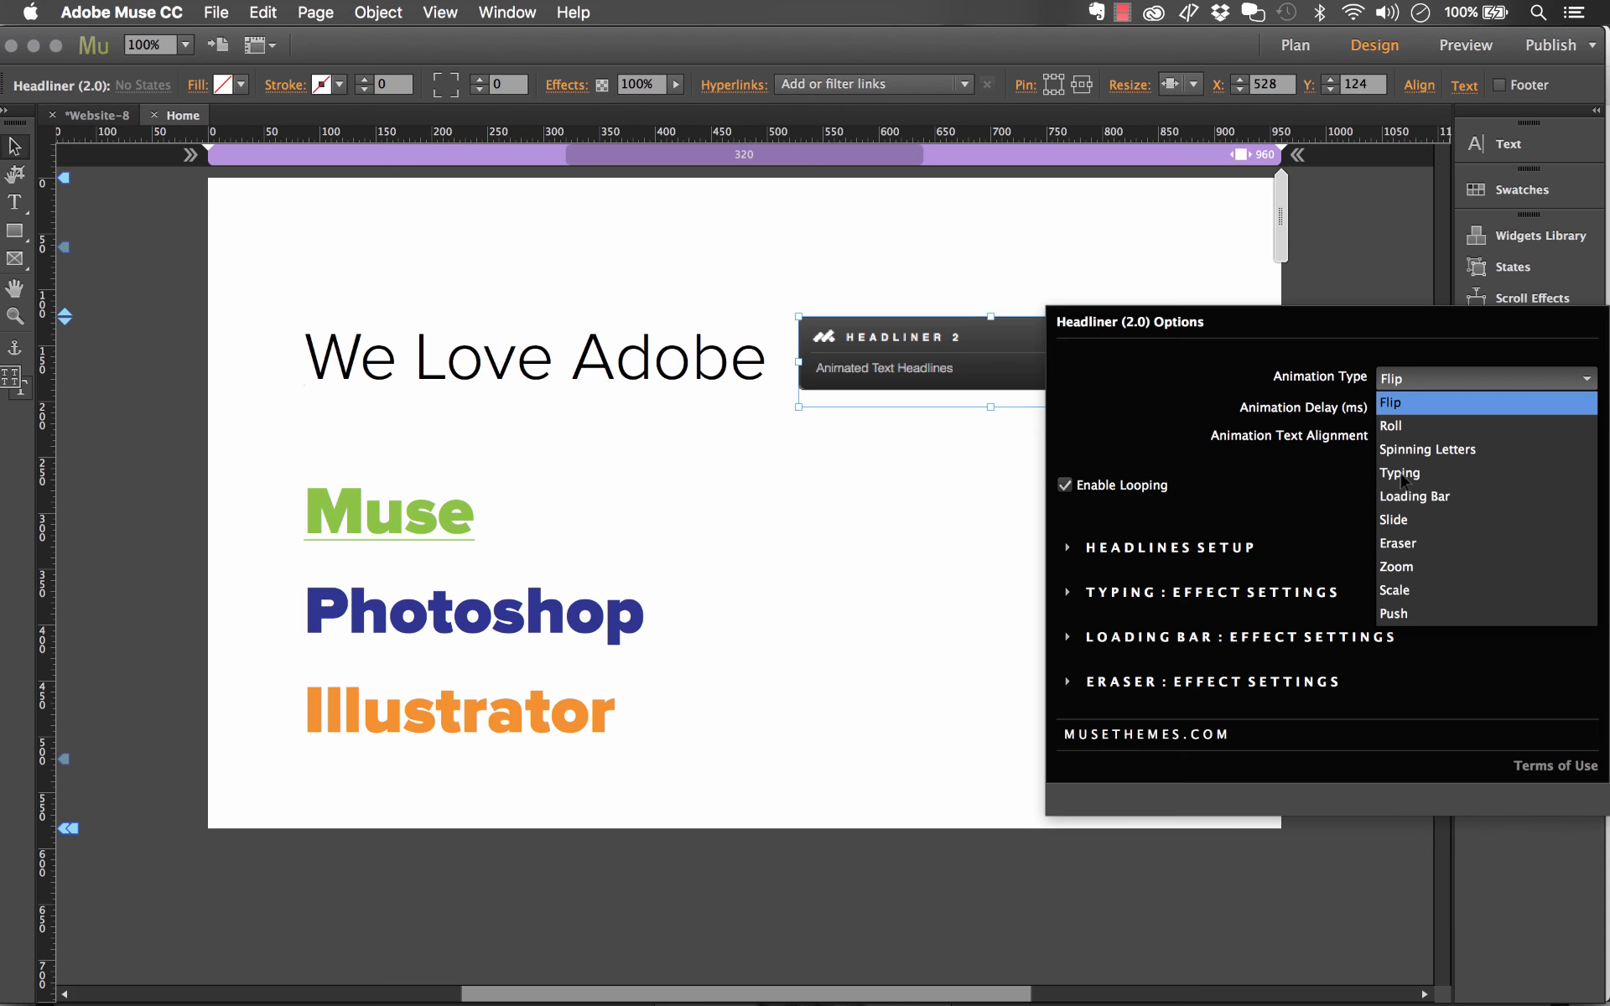
{"action": "left_click", "coordinate": [880, 251]}
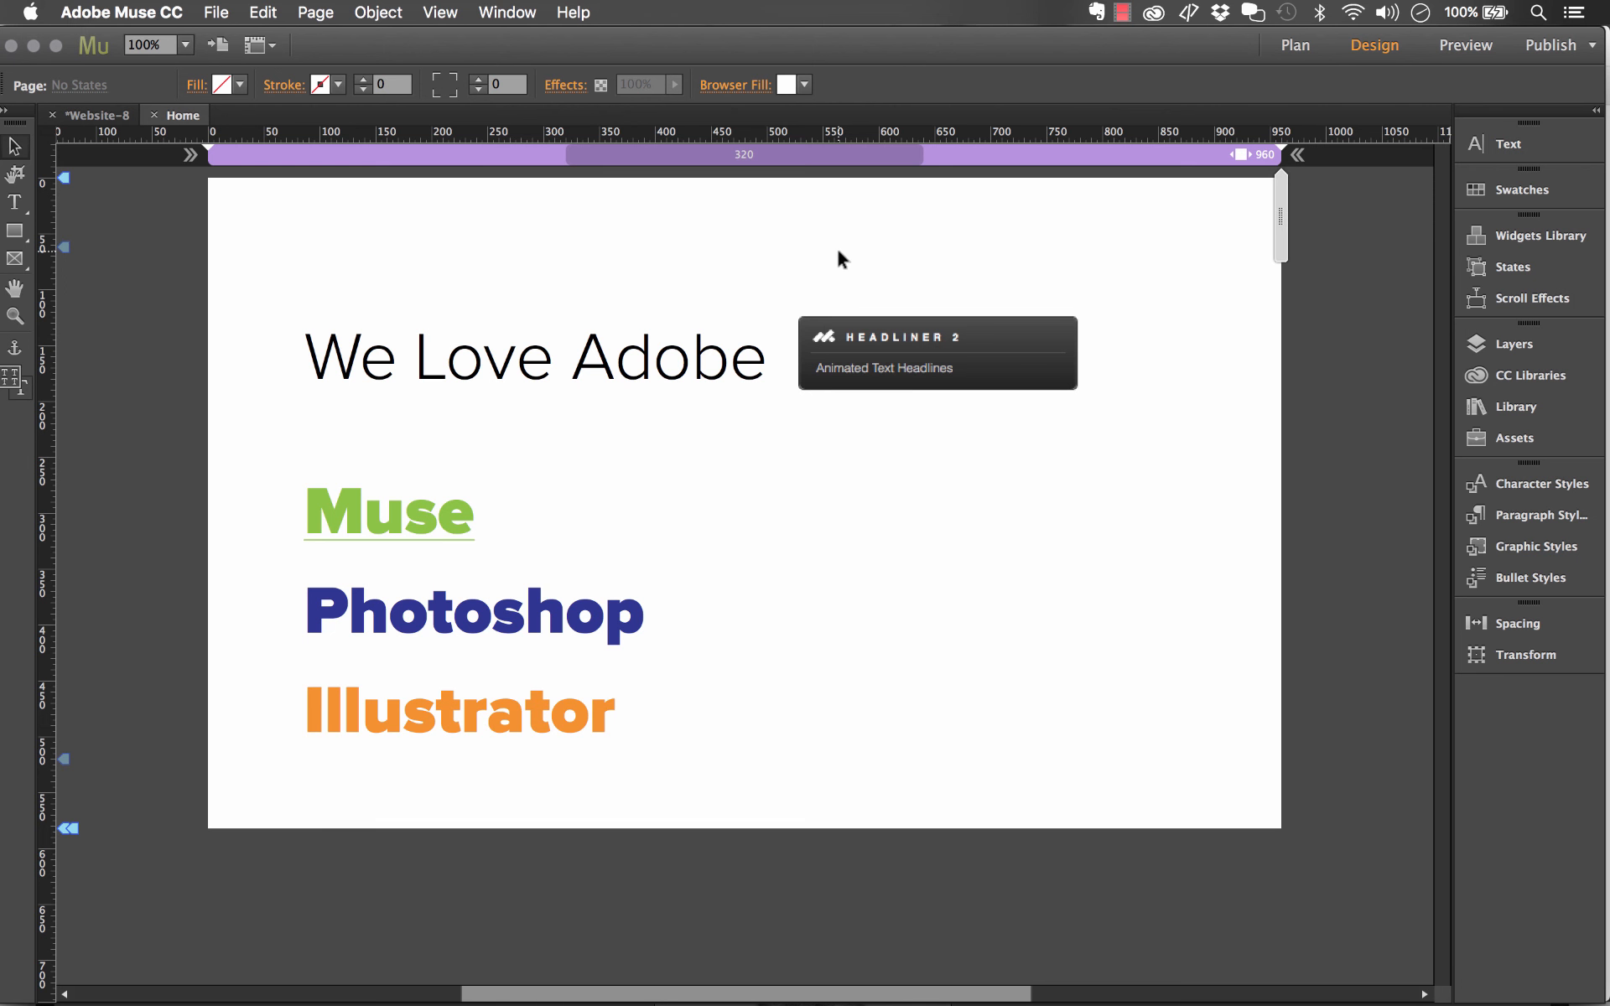
Move the Photoshop text frame under the Headliner 2 widget at X 528, Y 221, and widen the widget to the page's right edge
{"action": "left_click", "coordinate": [891, 363]}
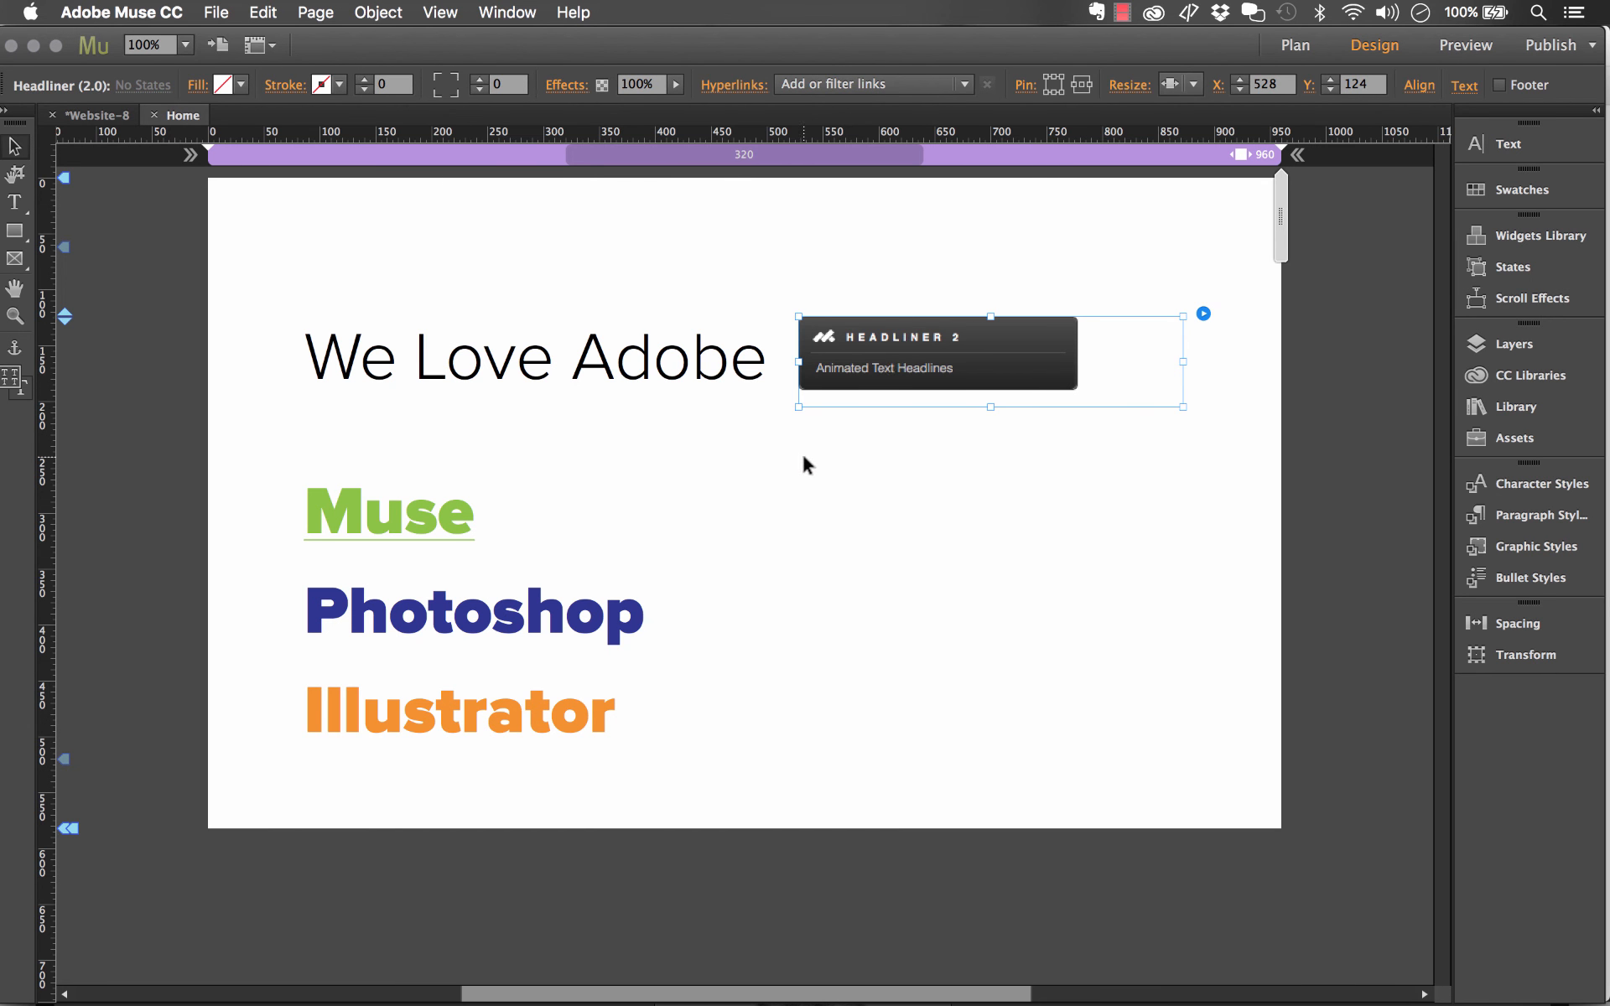
{"action": "left_click", "coordinate": [530, 601]}
{"action": "left_click_drag", "start_coordinate": [530, 600], "coordinate": [992, 476]}
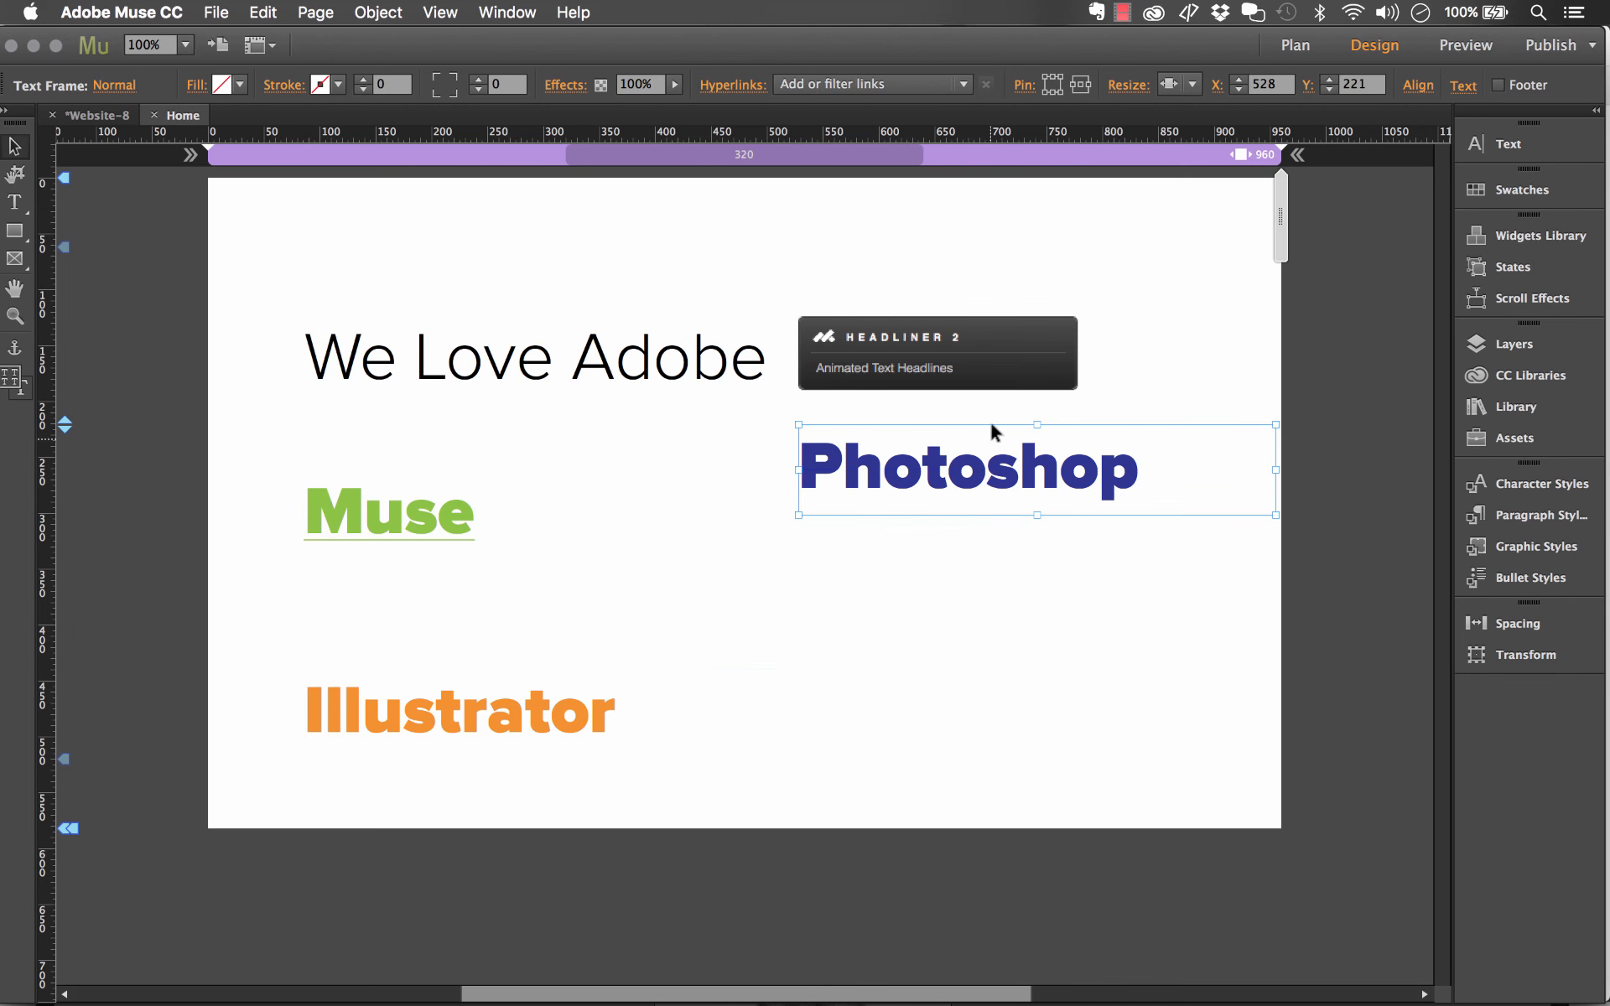
{"action": "left_click", "coordinate": [1012, 373]}
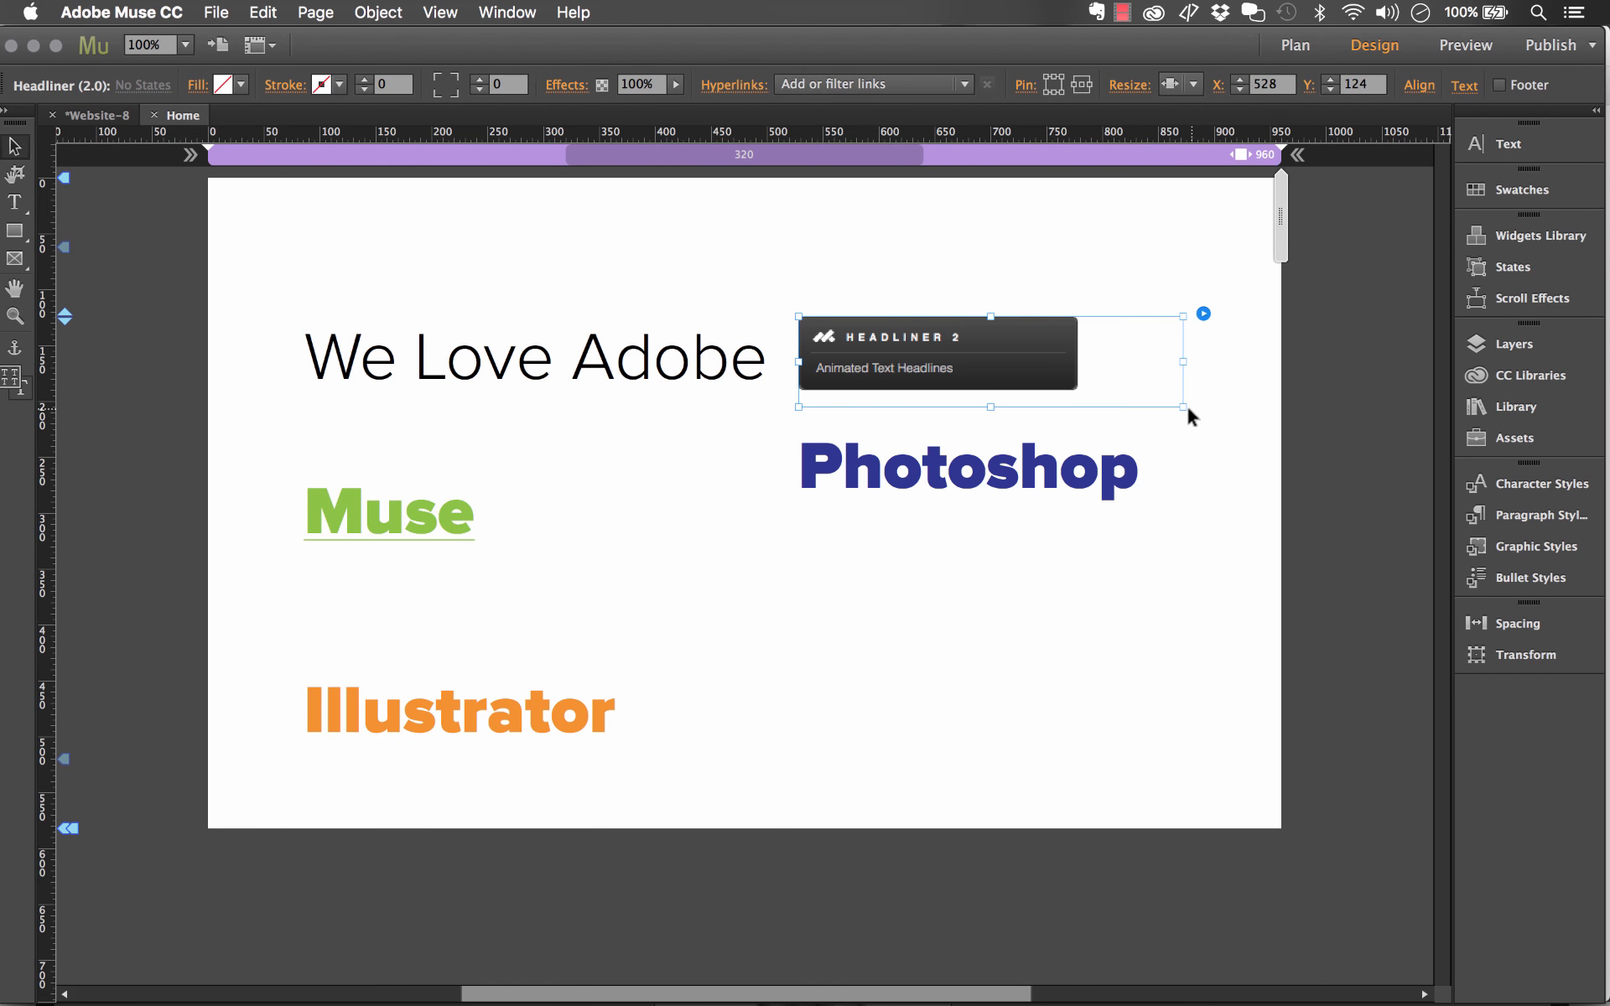
{"action": "left_click_drag", "start_coordinate": [1183, 407], "coordinate": [1282, 407]}
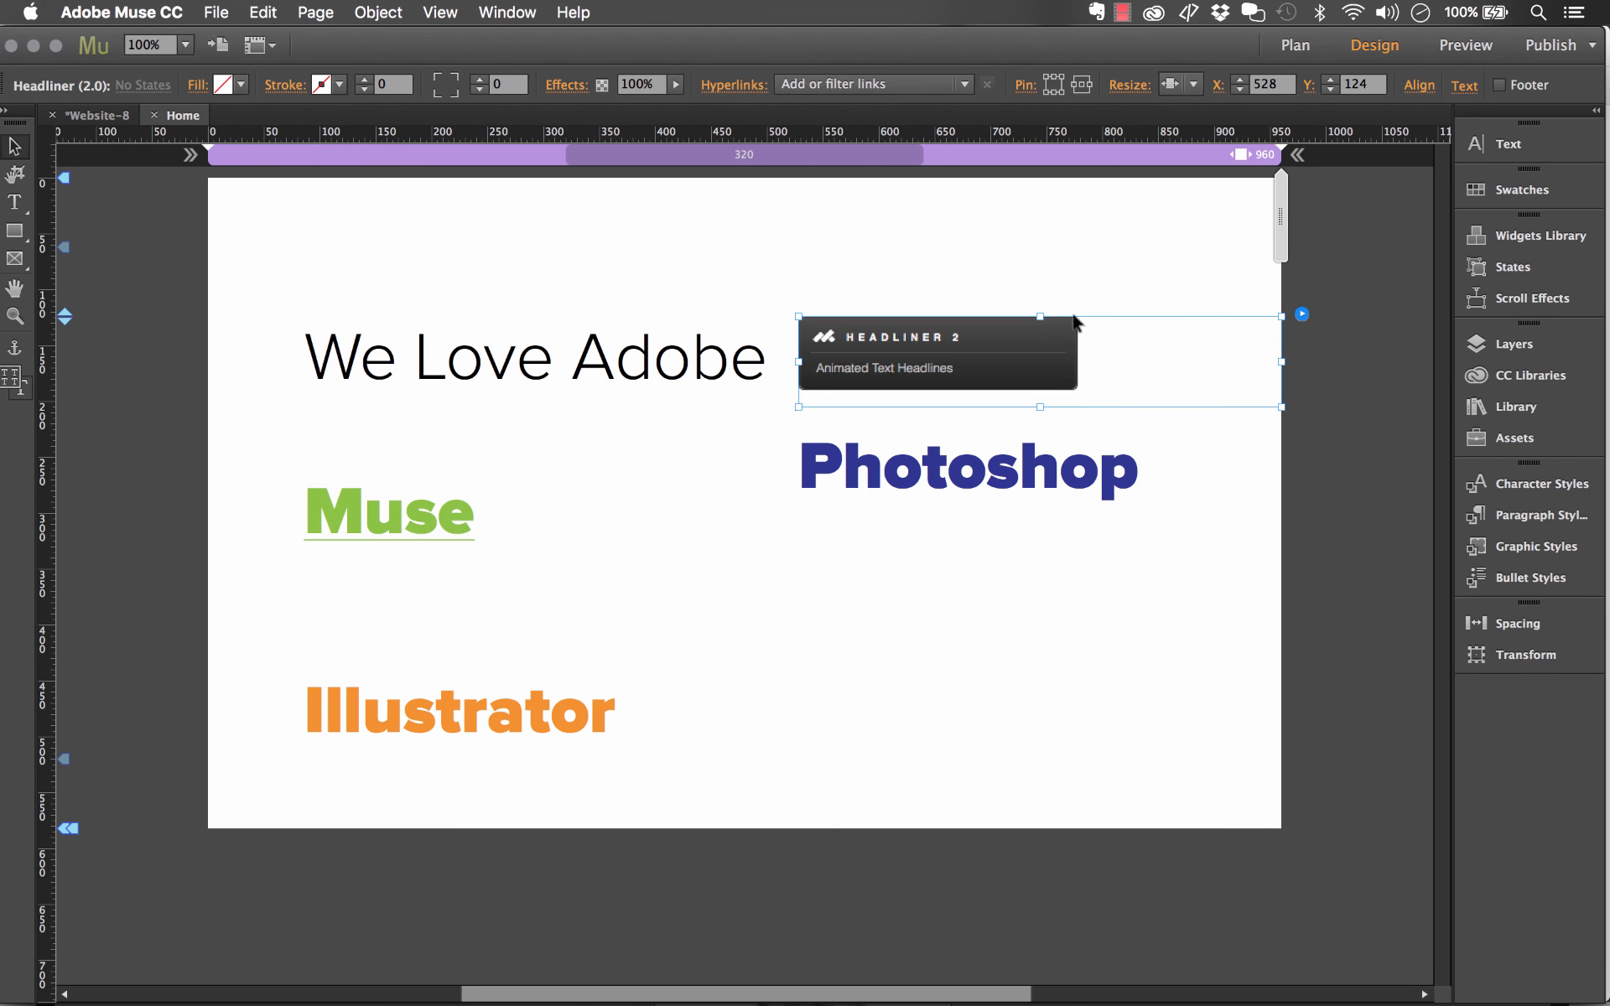
Compare the widget's width with the Photoshop text frame and preview the page in the browser
{"action": "left_click", "coordinate": [971, 482]}
{"action": "left_click", "coordinate": [1003, 396]}
{"action": "left_click", "coordinate": [1040, 474]}
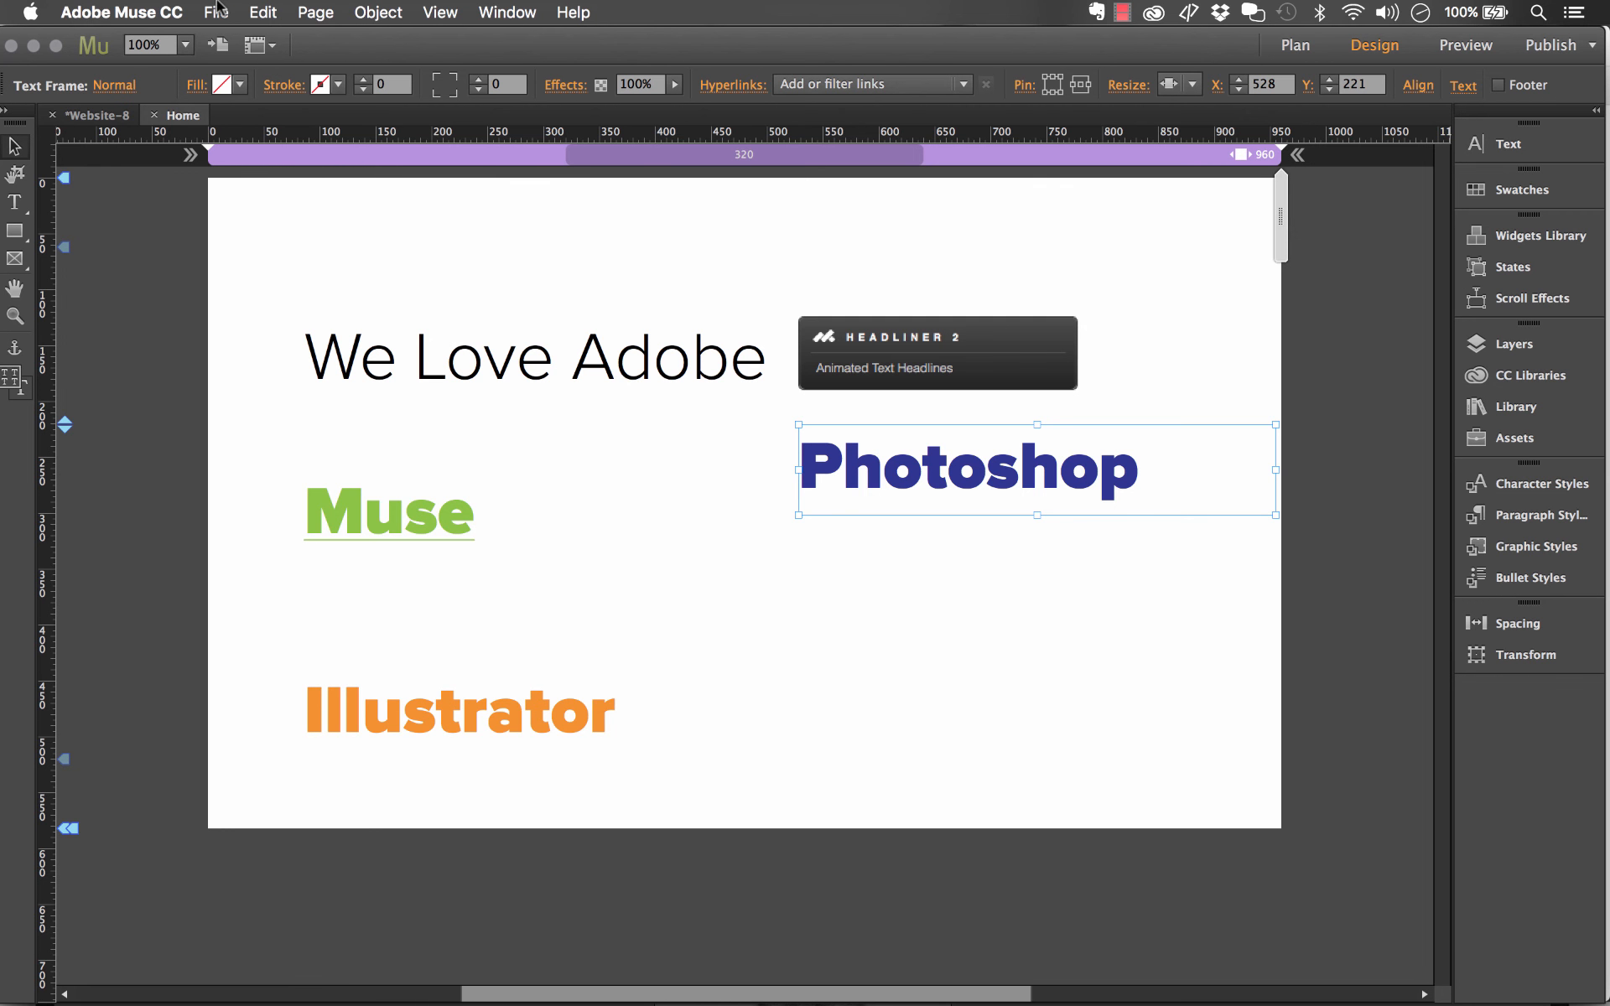
{"action": "left_click", "coordinate": [220, 11]}
{"action": "left_click", "coordinate": [327, 369]}
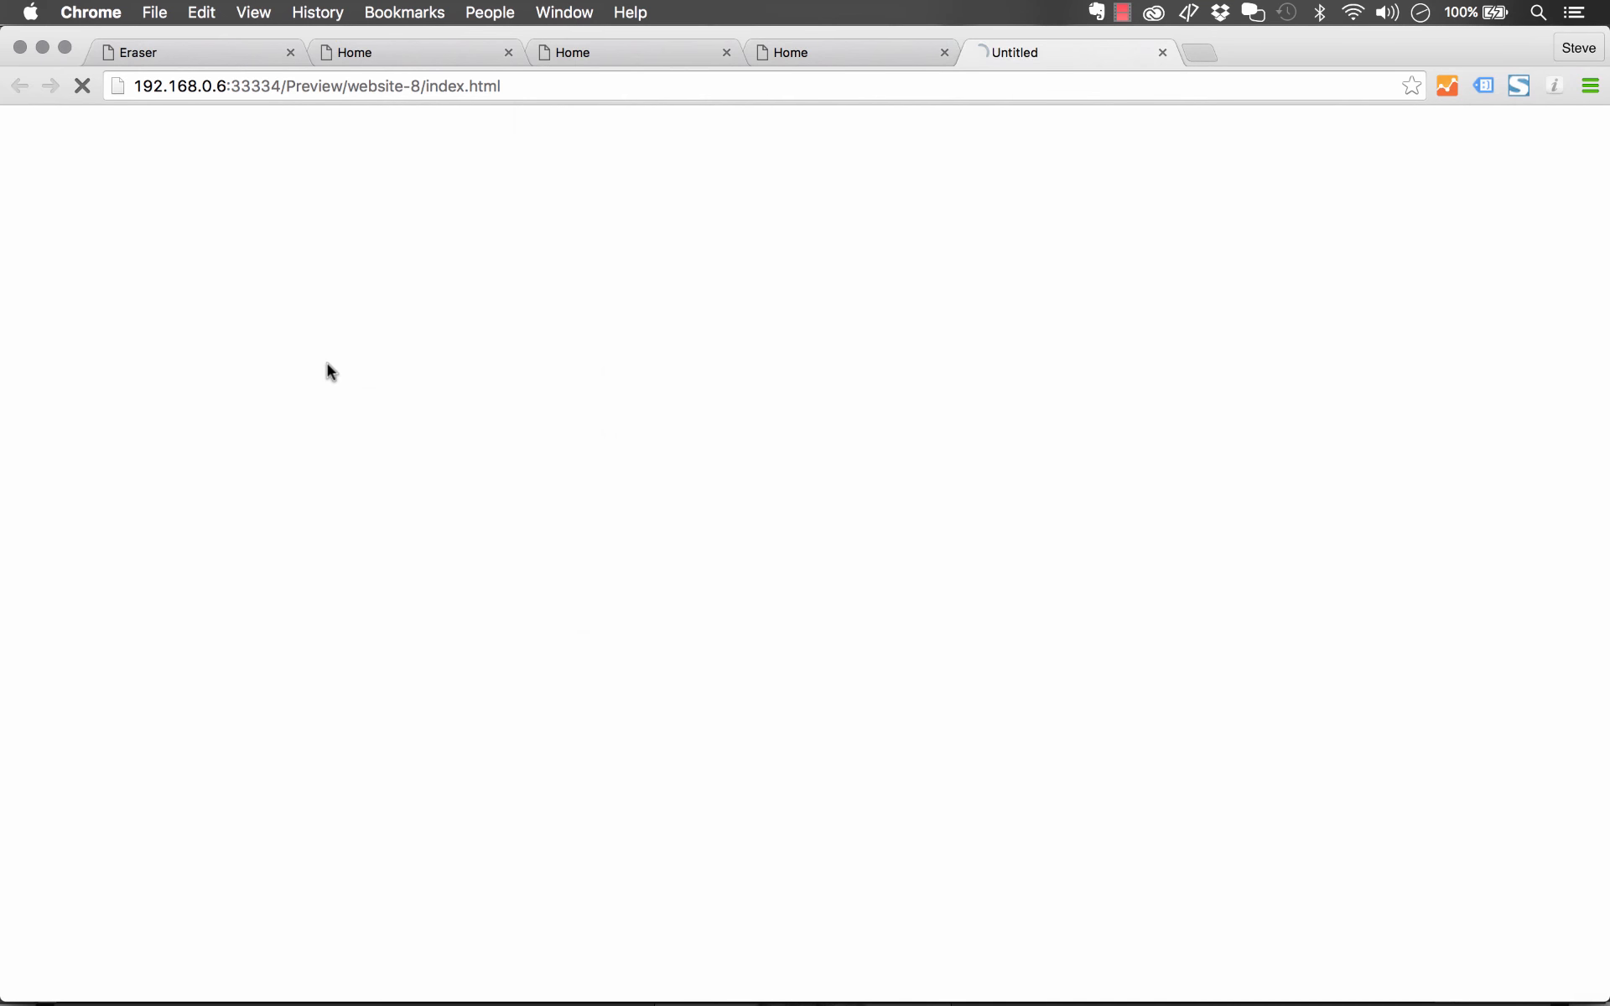